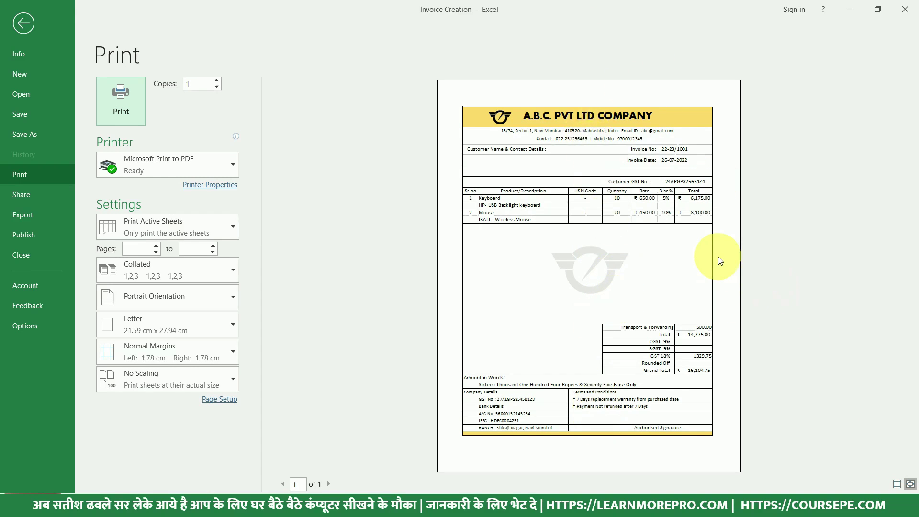
Close the print preview and examine the finished layout on the INVOICE sheet from company header to signature row.
{"action": "key", "text": "Escape"}
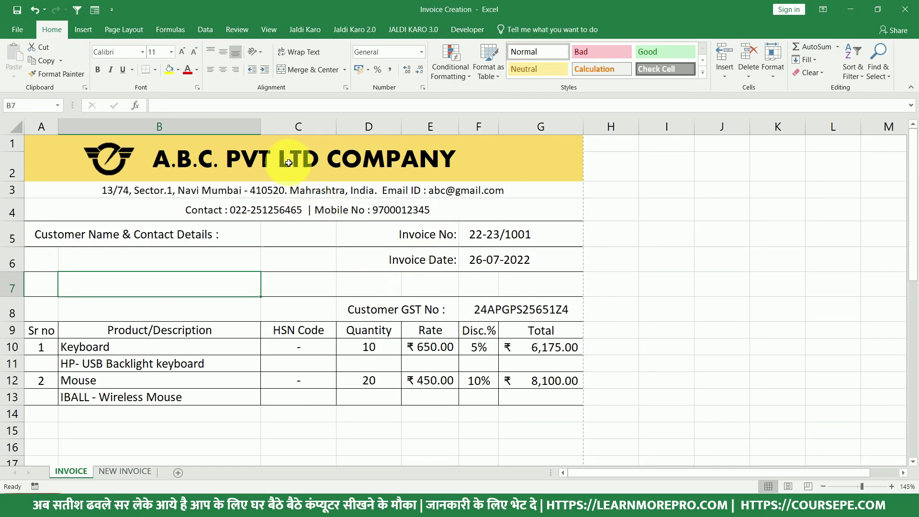
{"action": "left_click_drag", "start_coordinate": [289, 163], "coordinate": [310, 441]}
{"action": "scroll", "coordinate": [309, 441], "scroll_direction": "down", "scroll_amount": 1}
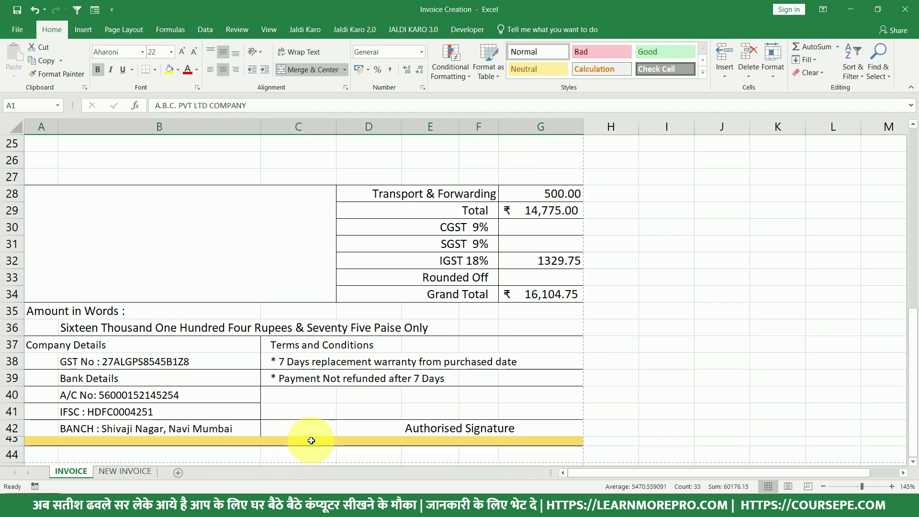
{"action": "scroll", "coordinate": [311, 440], "scroll_direction": "up", "scroll_amount": 8}
{"action": "left_click", "coordinate": [307, 358]}
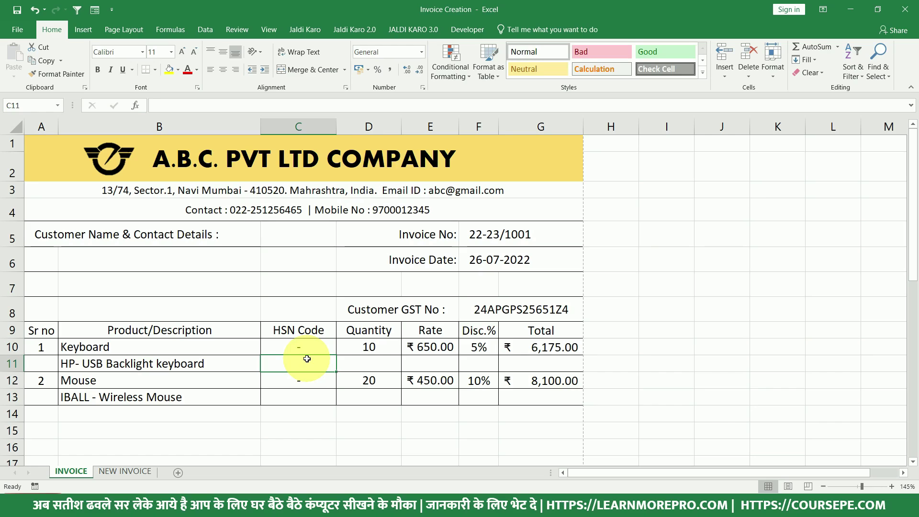
{"action": "scroll", "coordinate": [307, 360], "scroll_direction": "down", "scroll_amount": 8}
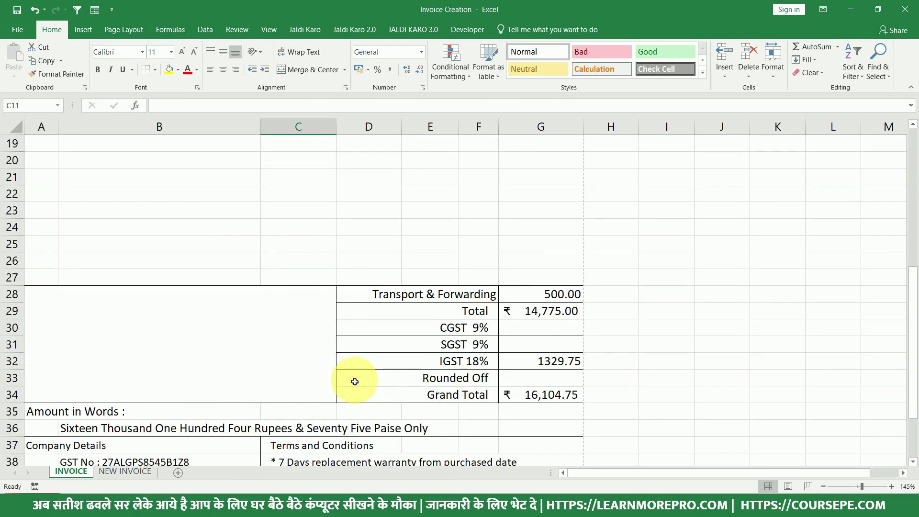
{"action": "scroll", "coordinate": [352, 377], "scroll_direction": "up", "scroll_amount": 8}
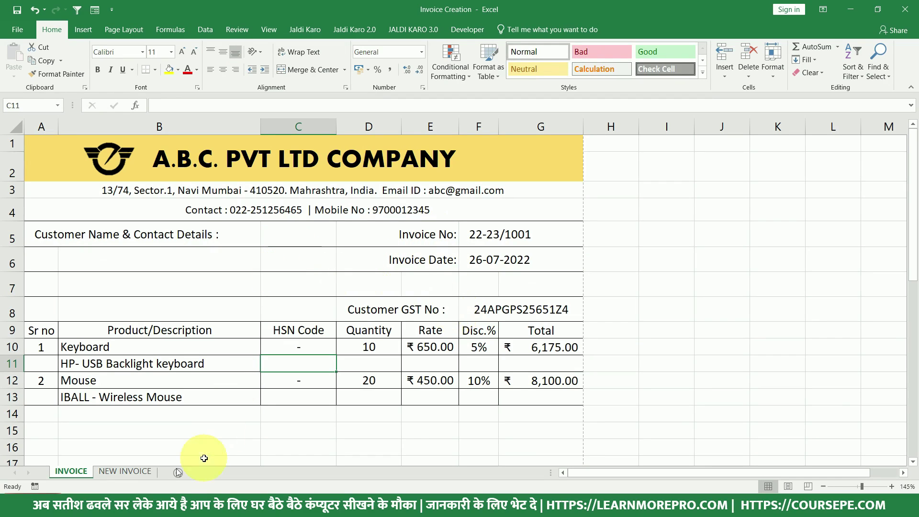
Enter the company name "A.B.C Pvt. LTD." in cell A1 of the NEW INVOICE sheet.
{"action": "left_click", "coordinate": [120, 472]}
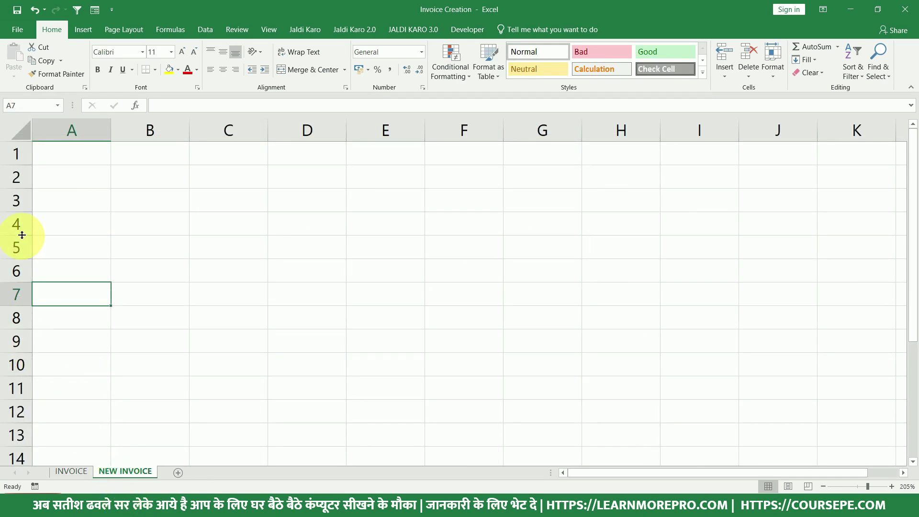
{"action": "left_click", "coordinate": [58, 154]}
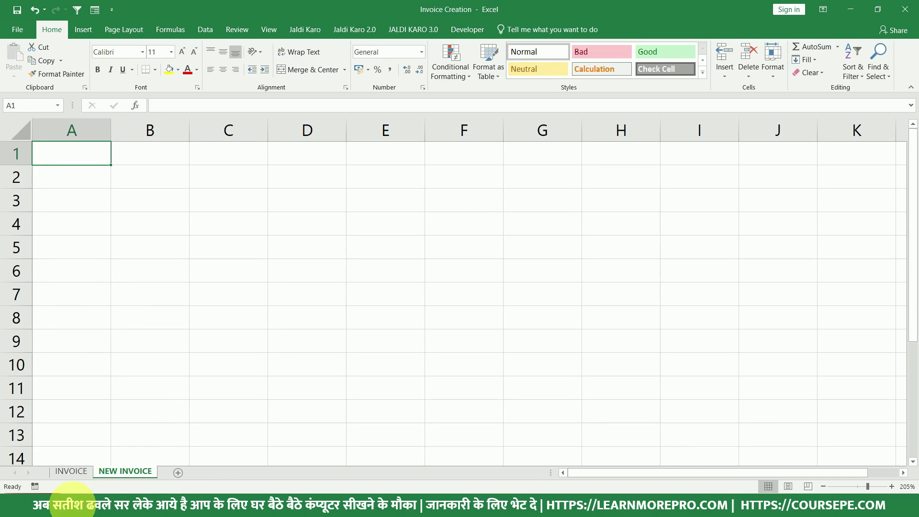
{"action": "left_click", "coordinate": [67, 472]}
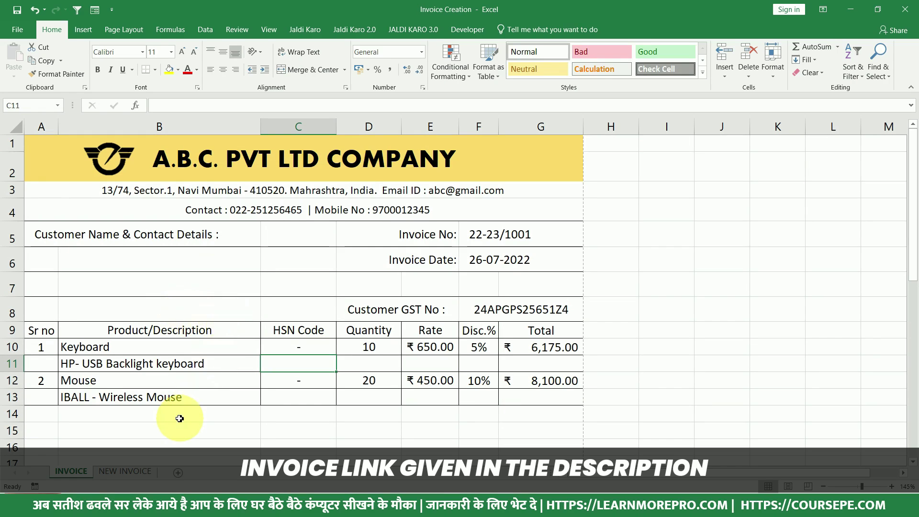
{"action": "left_click", "coordinate": [140, 473]}
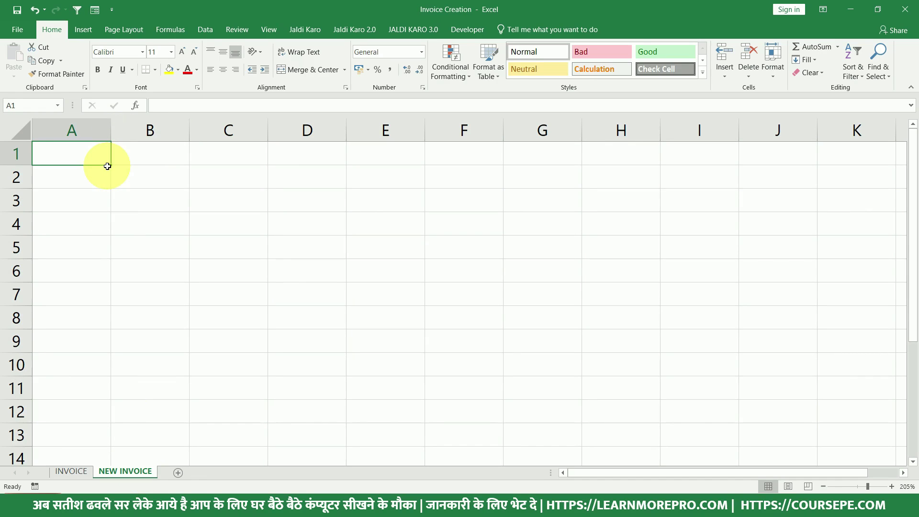
{"action": "type", "text": "AB"}
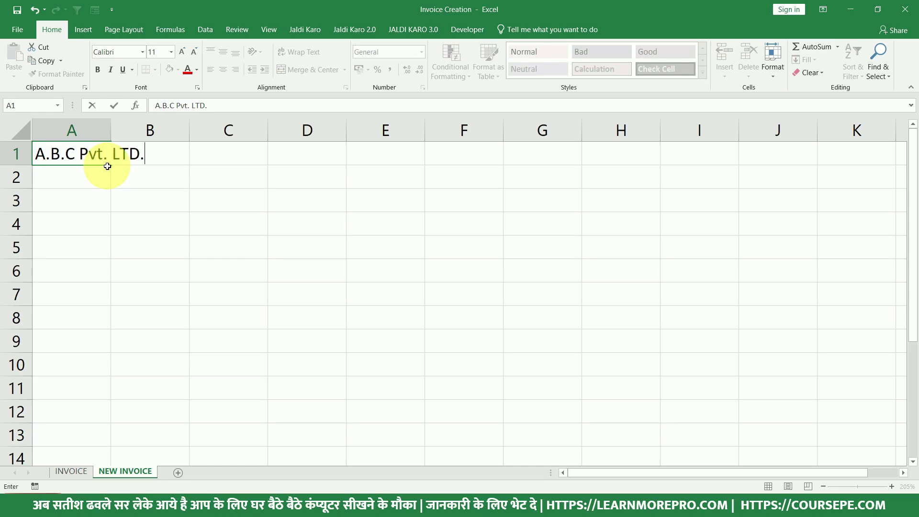
{"action": "key", "text": "Return"}
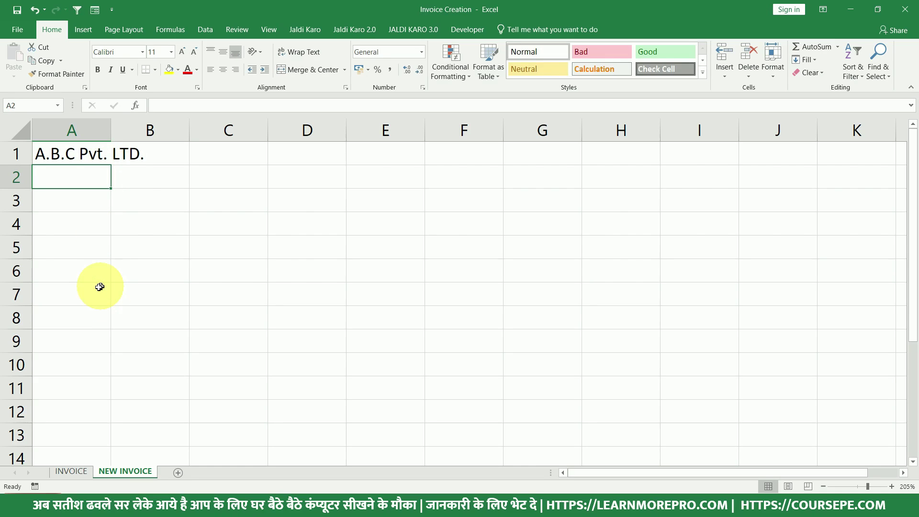
Copy the company address and email text from row 3 of the INVOICE sheet into cell A3 of NEW INVOICE.
{"action": "left_click", "coordinate": [79, 472]}
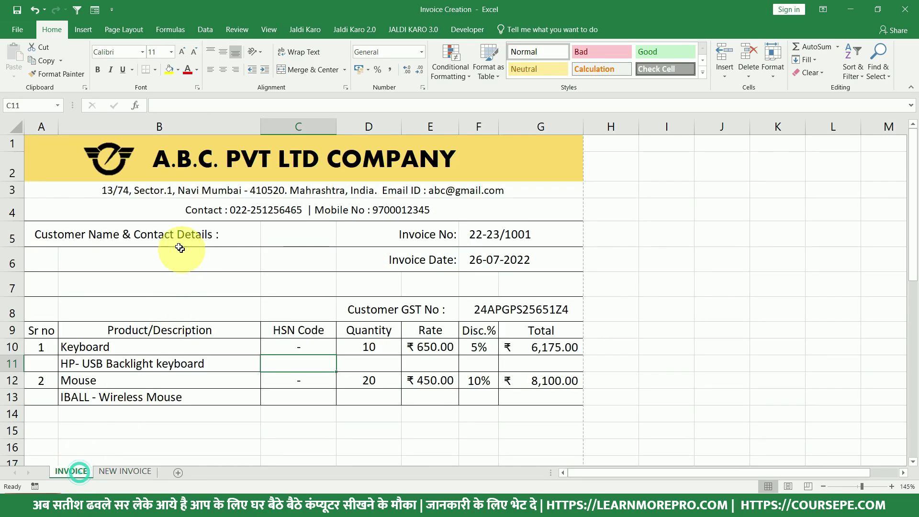
{"action": "double_click", "coordinate": [126, 193]}
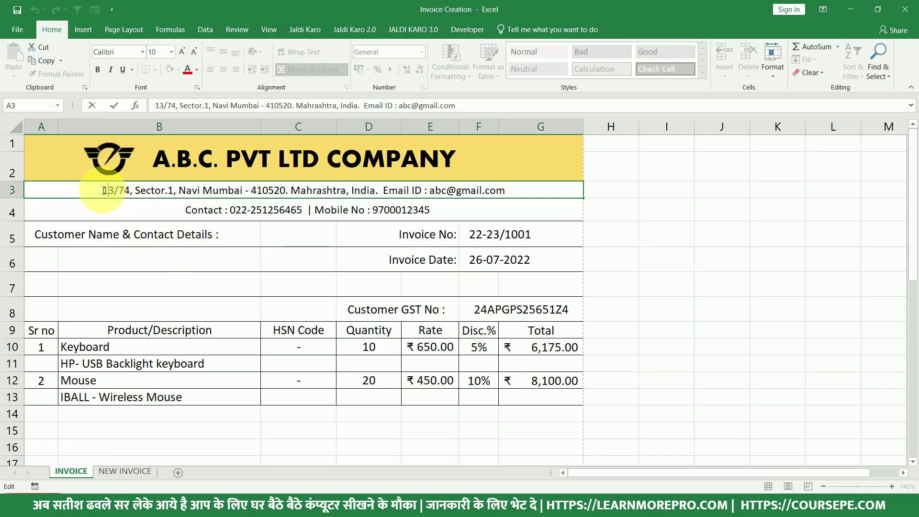
{"action": "left_click_drag", "start_coordinate": [102, 191], "coordinate": [518, 160]}
{"action": "key", "text": "ctrl+c"}
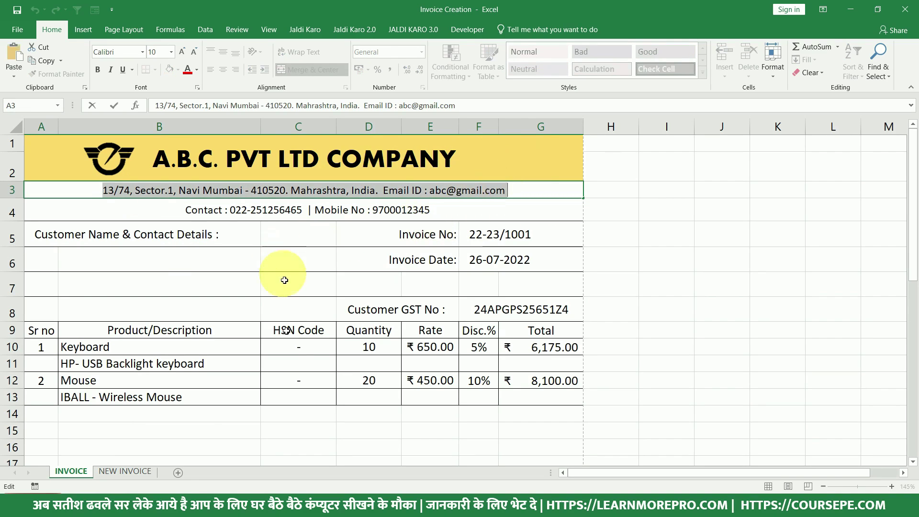
{"action": "left_click", "coordinate": [125, 472]}
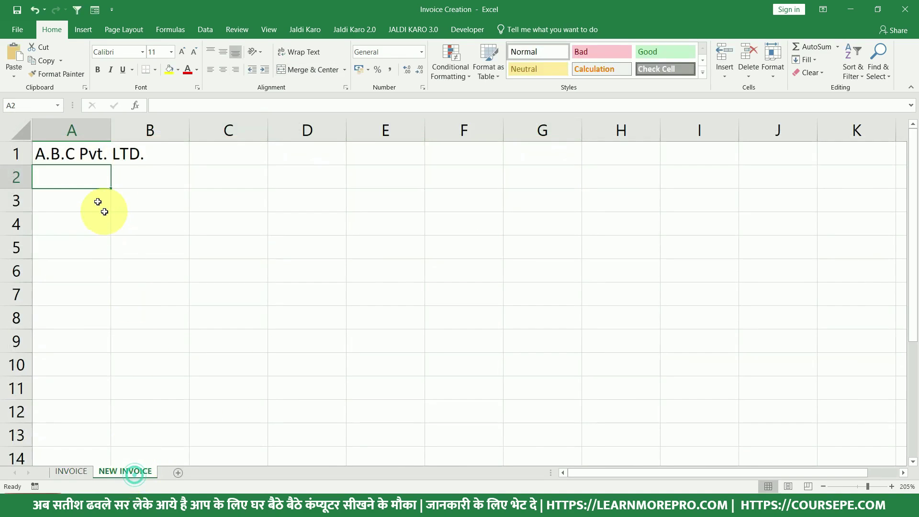
{"action": "left_click", "coordinate": [72, 202]}
{"action": "key", "text": "ctrl+v"}
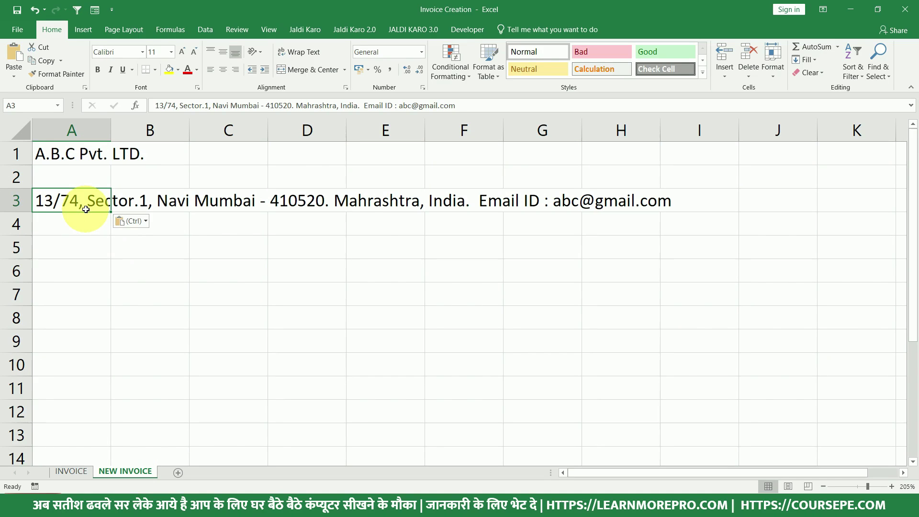
Copy the contact and mobile number text from row 4 of the INVOICE sheet into cell A4 of NEW INVOICE.
{"action": "left_click", "coordinate": [71, 472]}
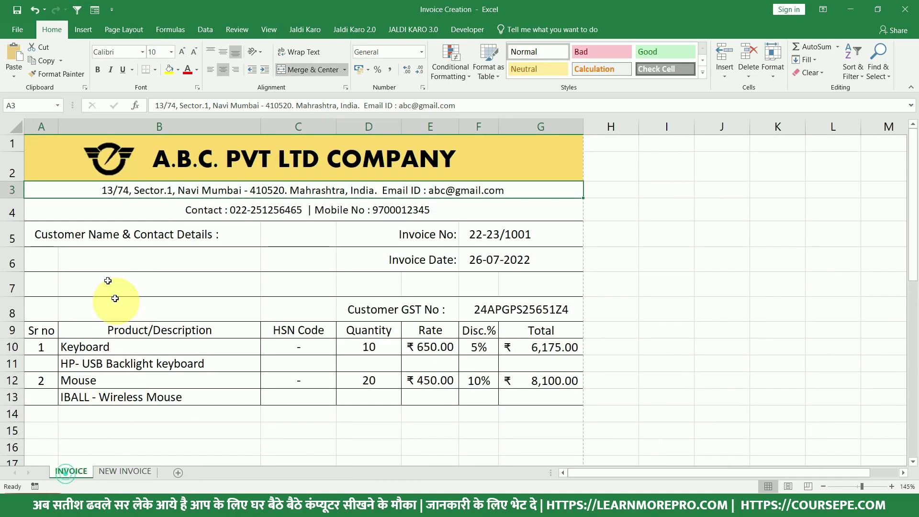
{"action": "left_click", "coordinate": [107, 237]}
{"action": "left_click", "coordinate": [211, 211]}
{"action": "double_click", "coordinate": [182, 209]}
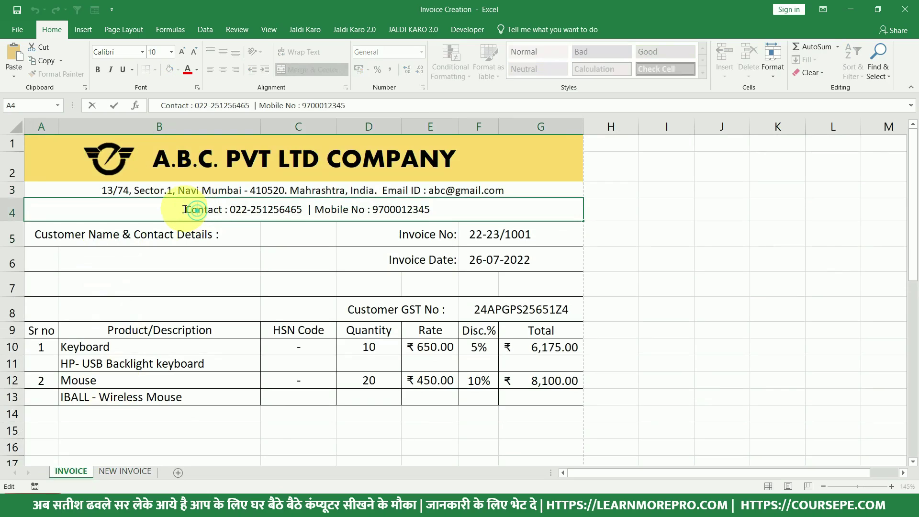
{"action": "left_click_drag", "start_coordinate": [183, 210], "coordinate": [444, 192]}
{"action": "key", "text": "ctrl+c"}
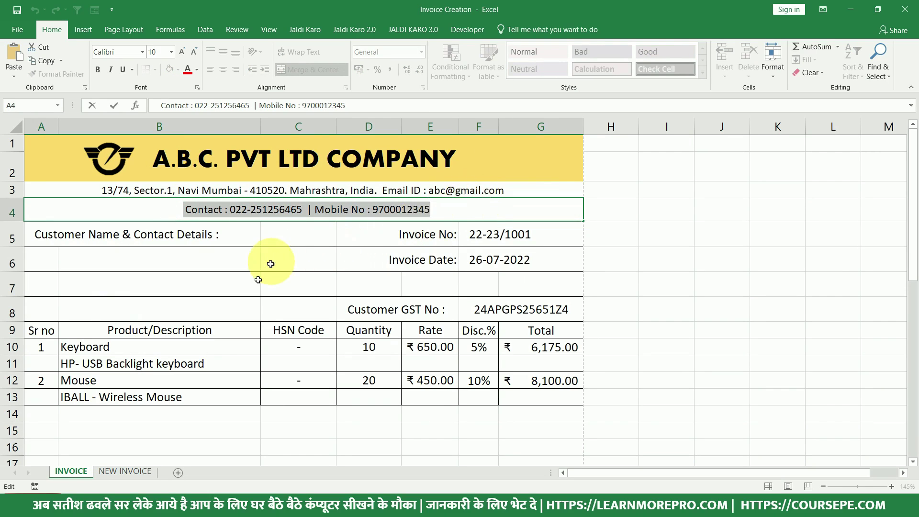
{"action": "key", "text": "Escape"}
{"action": "left_click", "coordinate": [115, 472]}
{"action": "left_click", "coordinate": [66, 228]}
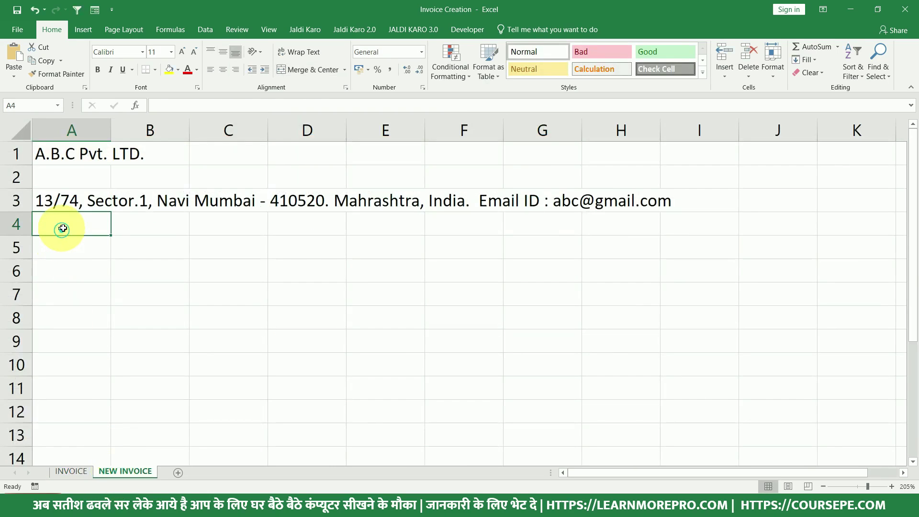
{"action": "key", "text": "ctrl+v"}
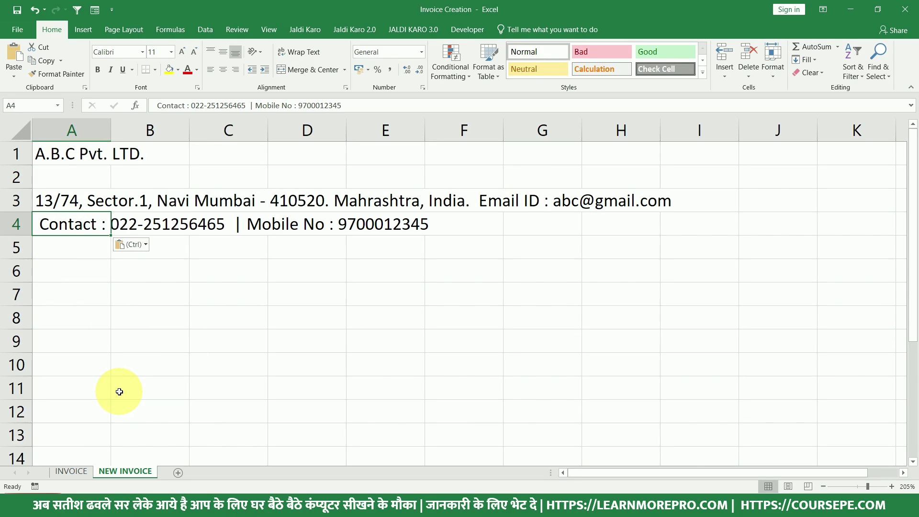
Copy the label text "Customer Name & Contact Details :" from the INVOICE sheet into cell A5 of NEW INVOICE.
{"action": "left_click", "coordinate": [72, 472]}
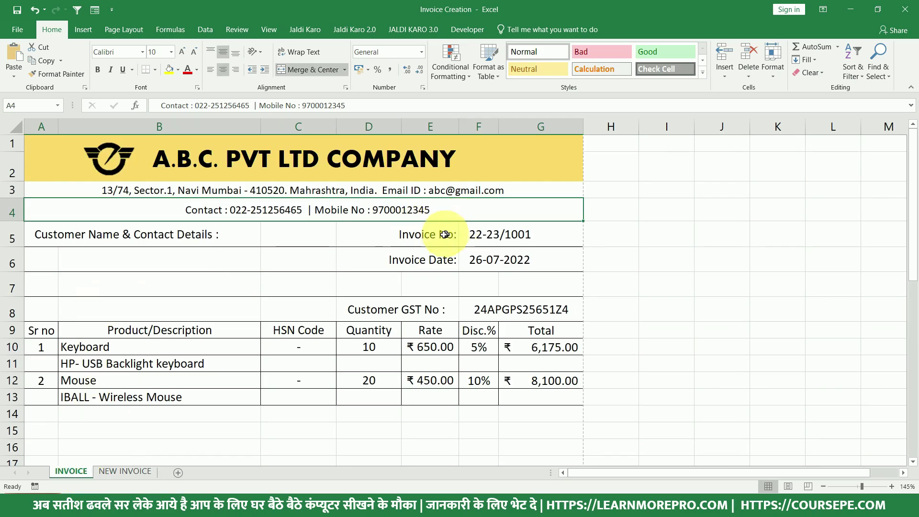
{"action": "left_click", "coordinate": [179, 240]}
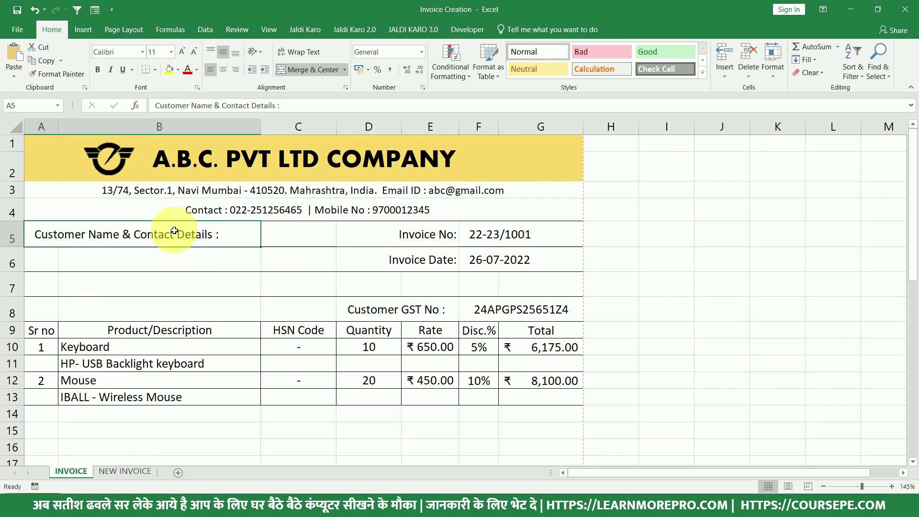
{"action": "double_click", "coordinate": [228, 235]}
{"action": "left_click_drag", "start_coordinate": [225, 235], "coordinate": [29, 231]}
{"action": "key", "text": "ctrl+c"}
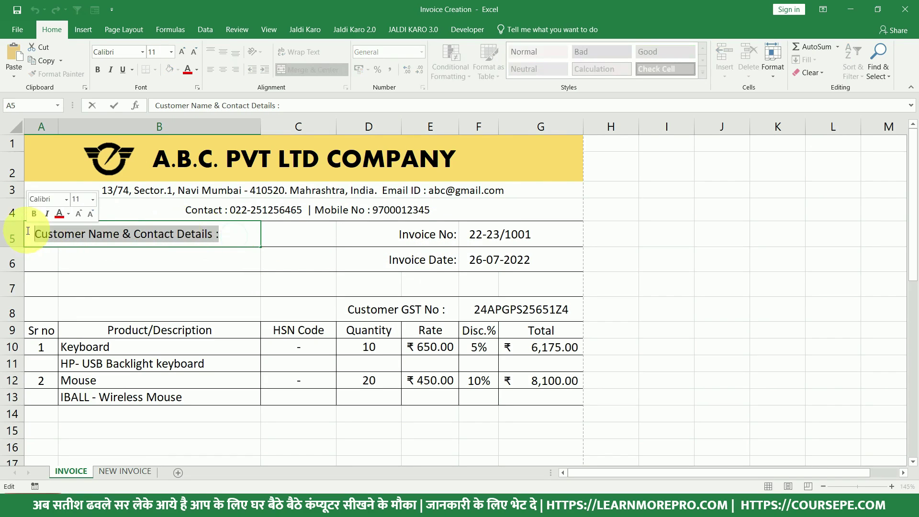
{"action": "key", "text": "Escape"}
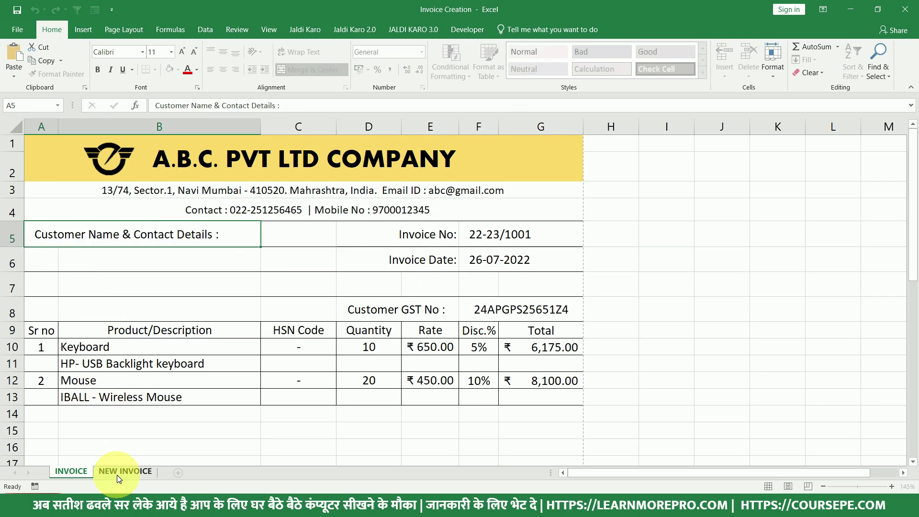
{"action": "left_click", "coordinate": [117, 474]}
{"action": "left_click", "coordinate": [64, 252]}
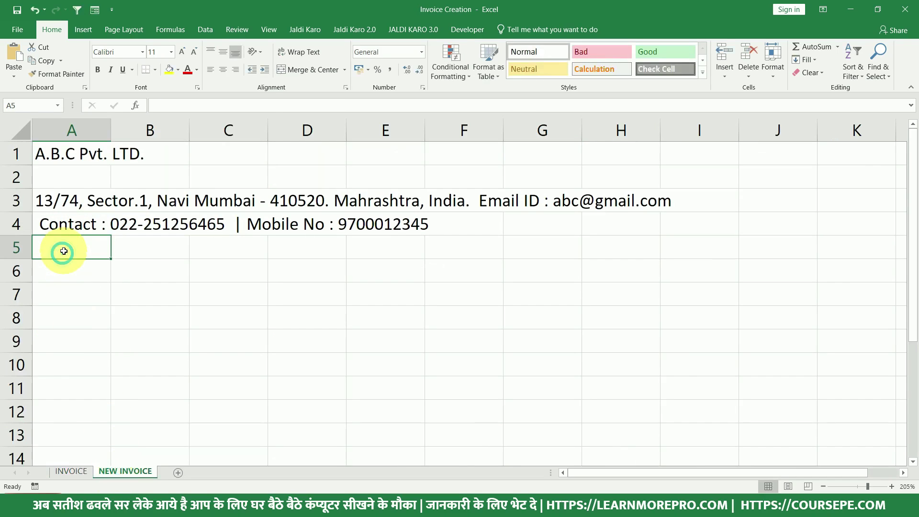
{"action": "key", "text": "ctrl+v"}
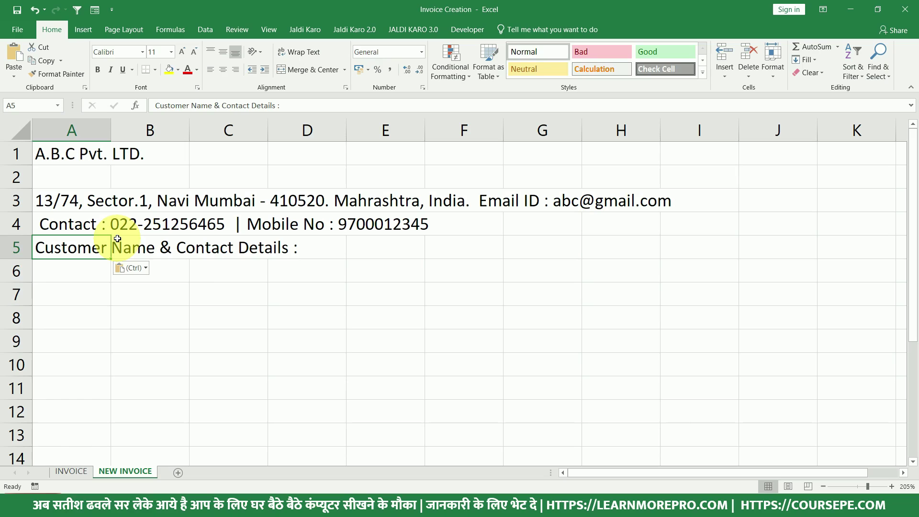
Copy the item table headings, Sr no through Total, from row 9 of the INVOICE sheet to NEW INVOICE starting at cell A9.
{"action": "left_click", "coordinate": [78, 472]}
{"action": "left_click_drag", "start_coordinate": [419, 235], "coordinate": [494, 226]}
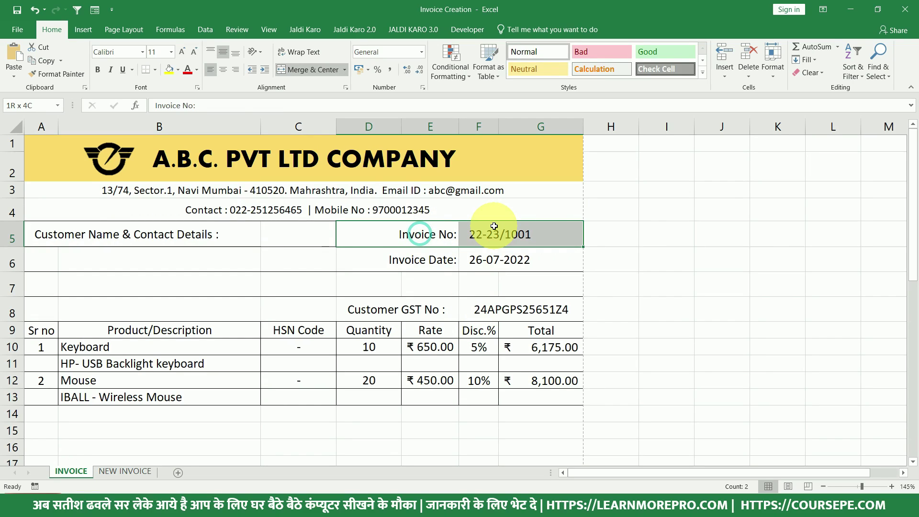
{"action": "left_click", "coordinate": [487, 235]}
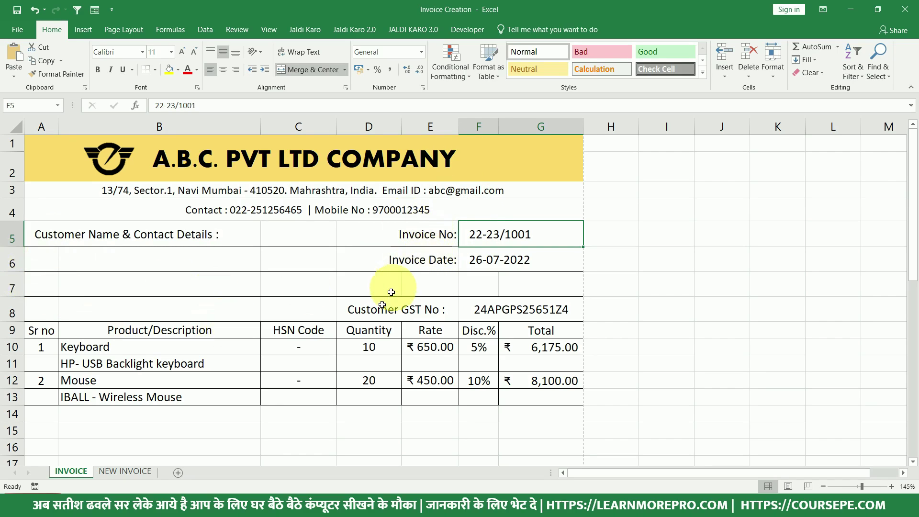
{"action": "left_click", "coordinate": [377, 311]}
{"action": "left_click_drag", "start_coordinate": [410, 235], "coordinate": [502, 309]}
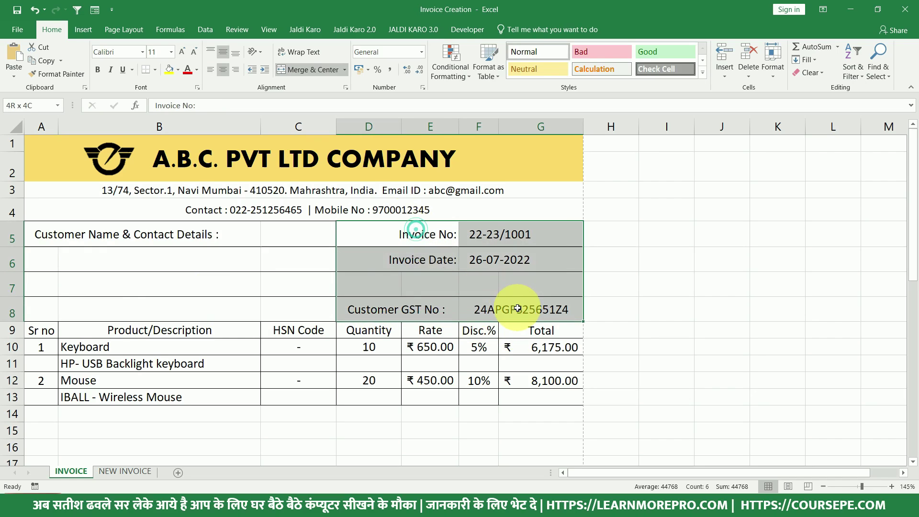
{"action": "left_click_drag", "start_coordinate": [38, 332], "coordinate": [567, 330]}
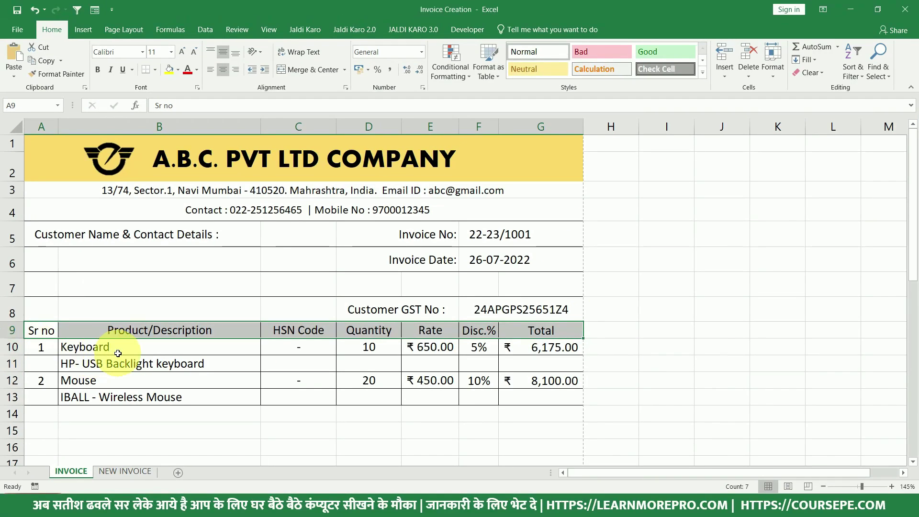
{"action": "key", "text": "ctrl+c"}
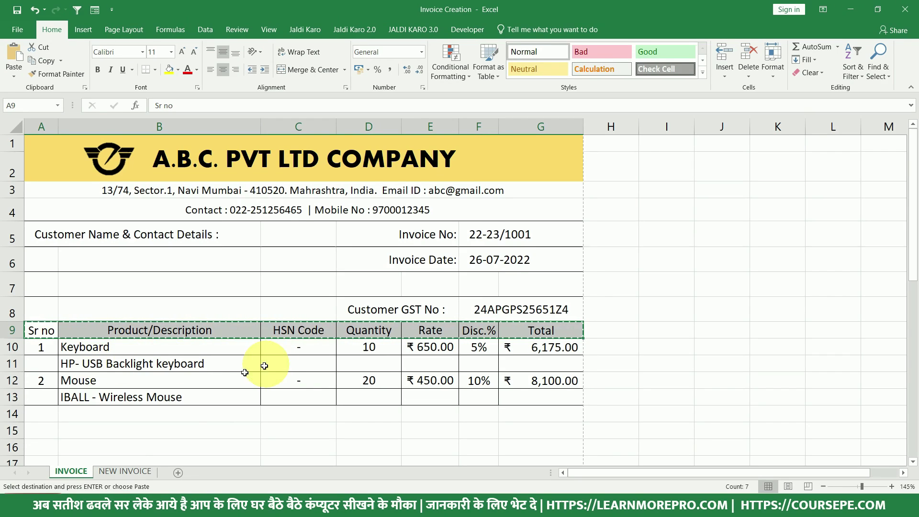
{"action": "left_click", "coordinate": [122, 472]}
{"action": "left_click", "coordinate": [58, 317]}
{"action": "left_click", "coordinate": [64, 364]}
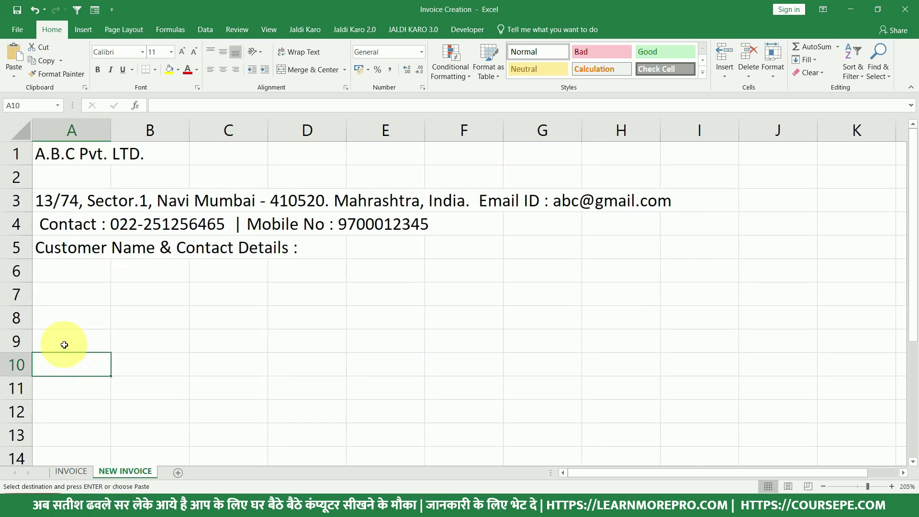
{"action": "left_click", "coordinate": [65, 345]}
{"action": "key", "text": "ctrl+v"}
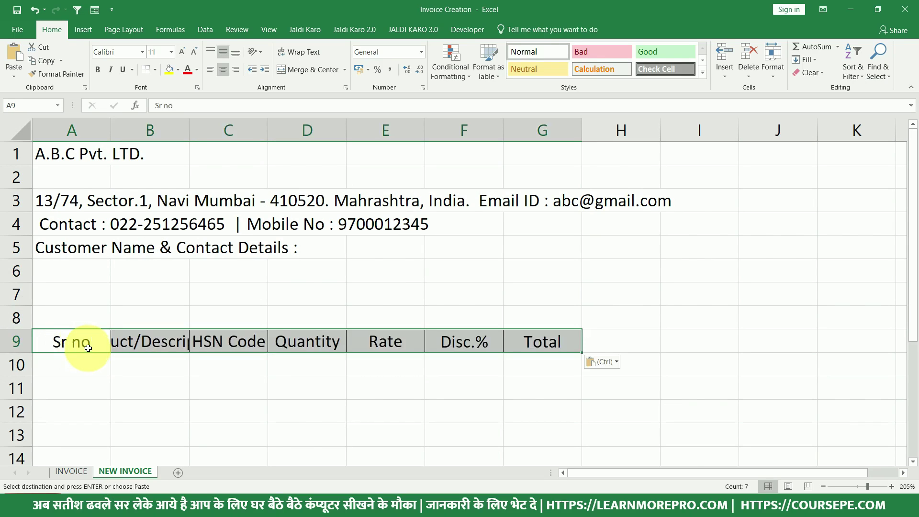
{"action": "left_click", "coordinate": [74, 314]}
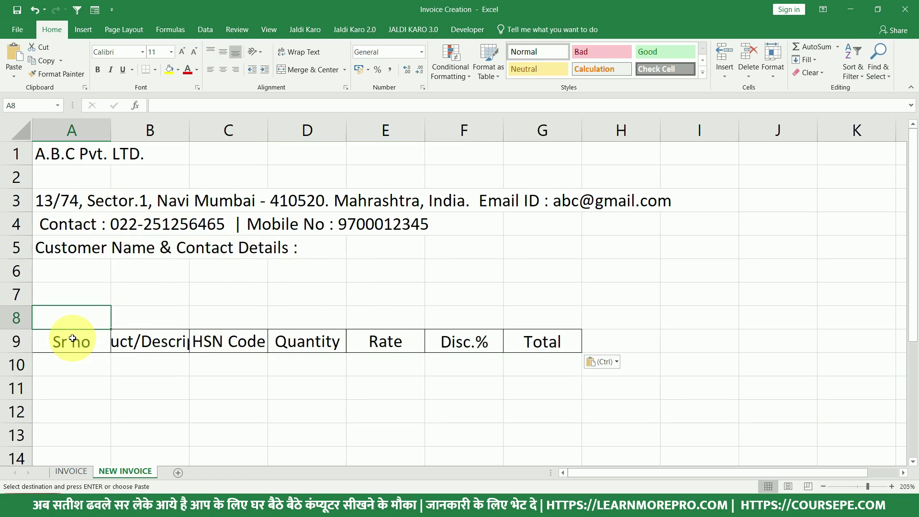
Undo the pasted row 9 headings and enter "Sr No.", "Product / Description" and "HSN Code" in cells A9 to C9.
{"action": "left_click_drag", "start_coordinate": [73, 338], "coordinate": [553, 353]}
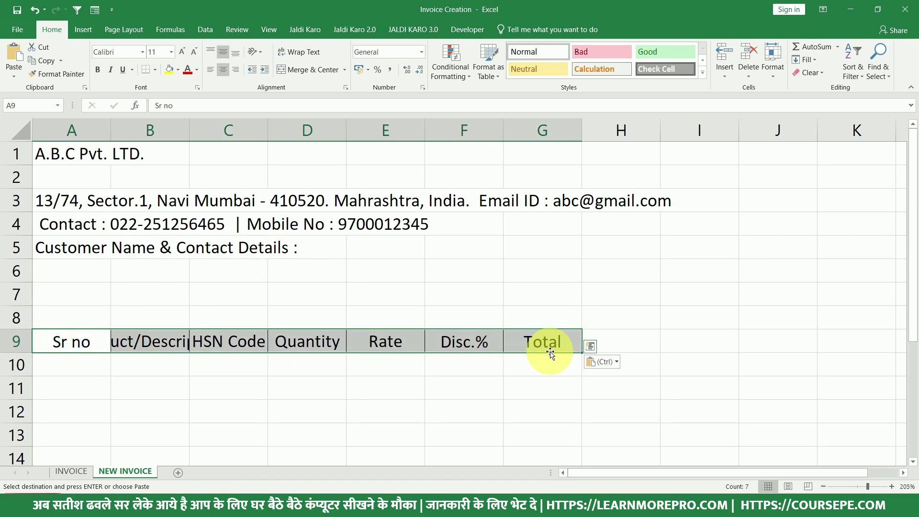
{"action": "key", "text": "ctrl+z"}
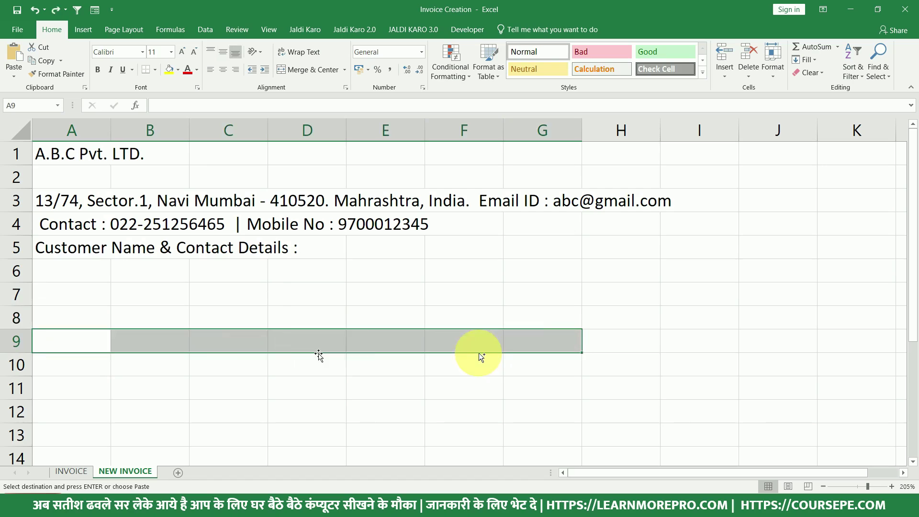
{"action": "left_click", "coordinate": [67, 339]}
{"action": "type", "text": "Sr No."}
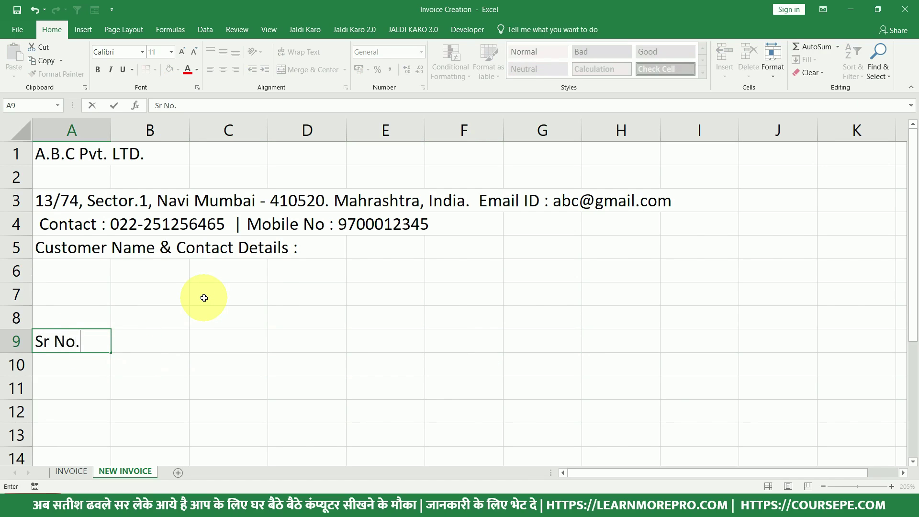
{"action": "key", "text": "Tab"}
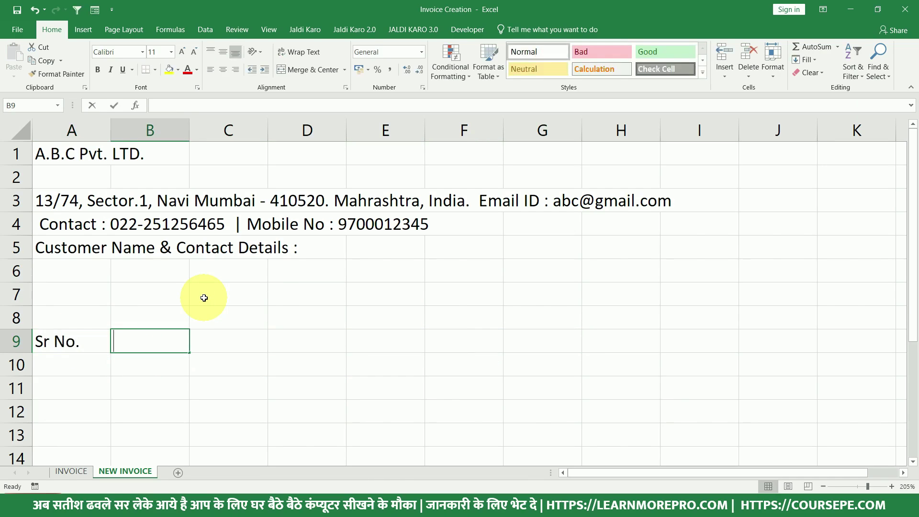
{"action": "type", "text": "Produ"}
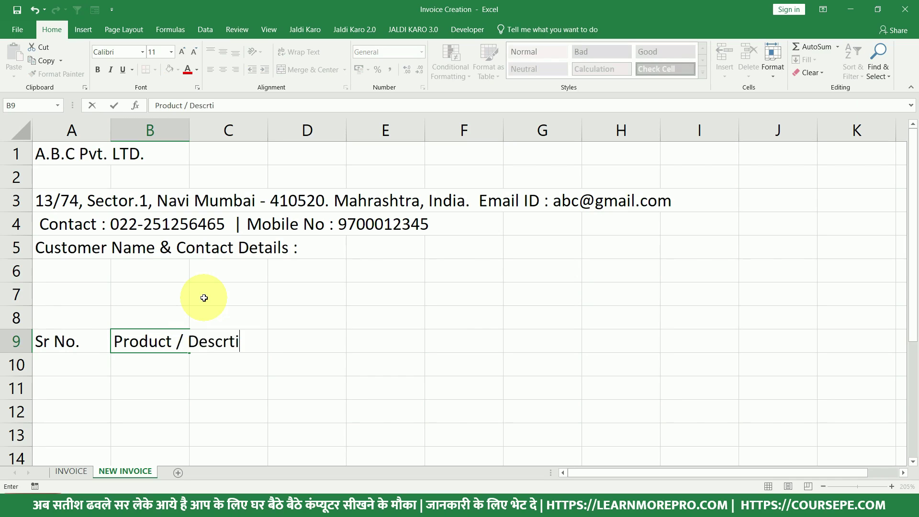
{"action": "type", "text": "ct / Description"}
{"action": "key", "text": "Tab"}
{"action": "type", "text": "H"}
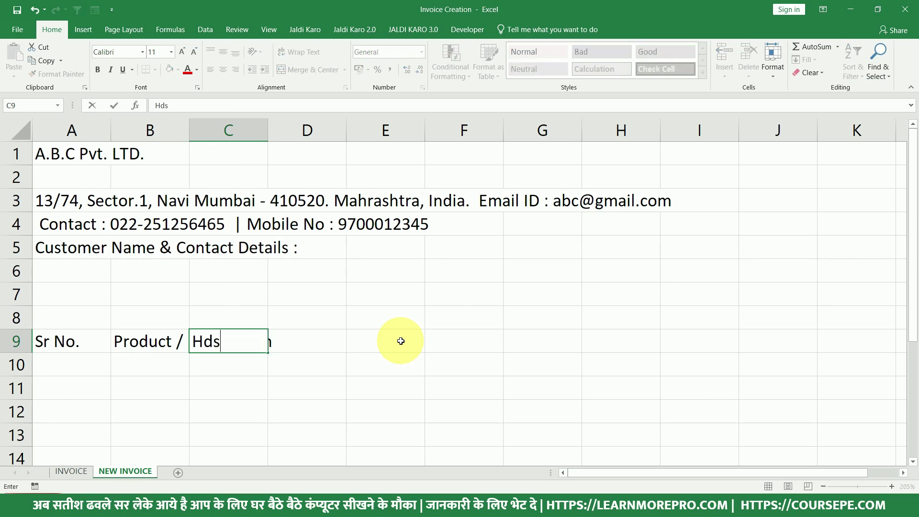
{"action": "type", "text": "SN Code"}
{"action": "key", "text": "Return"}
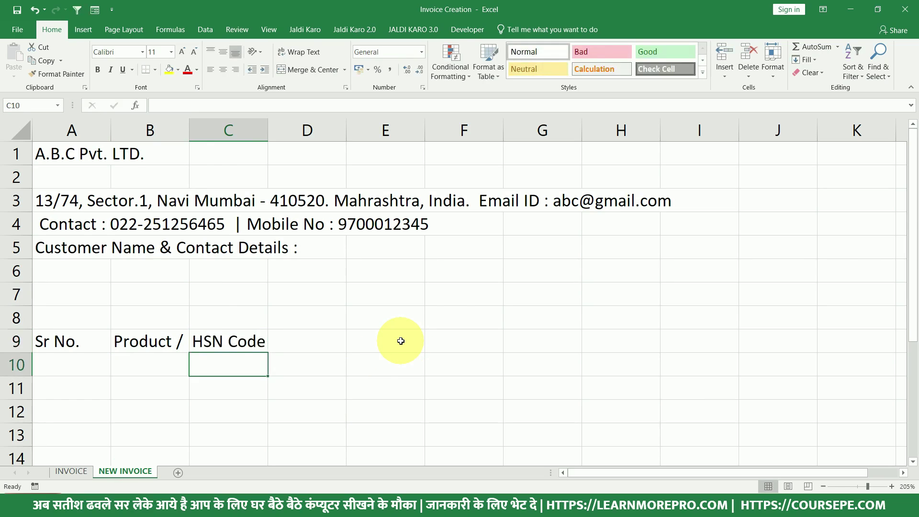
Enter the headings "Qty", "Rate", "Discount" and "Total" in cells D9 to G9 of NEW INVOICE.
{"action": "key", "text": "Up"}
{"action": "key", "text": "Right"}
{"action": "type", "text": "Qty"}
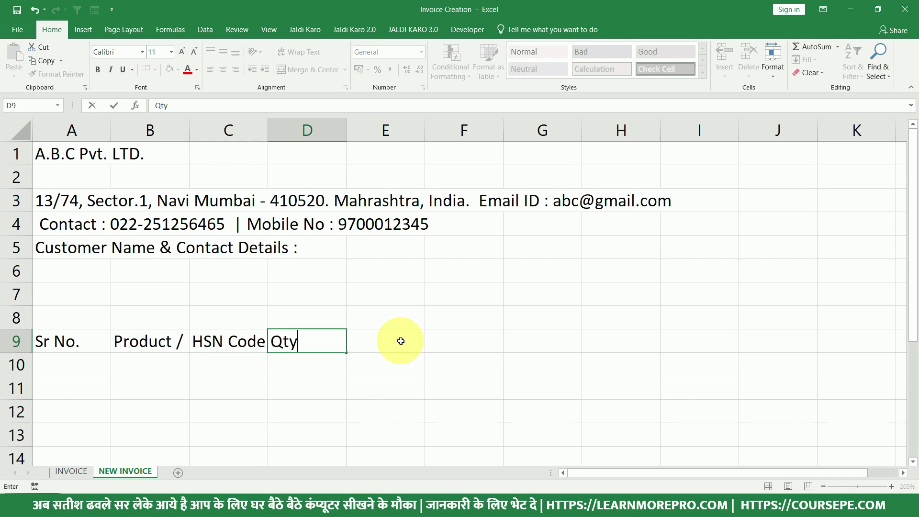
{"action": "key", "text": "Tab"}
{"action": "type", "text": "Rate"}
{"action": "key", "text": "Tab"}
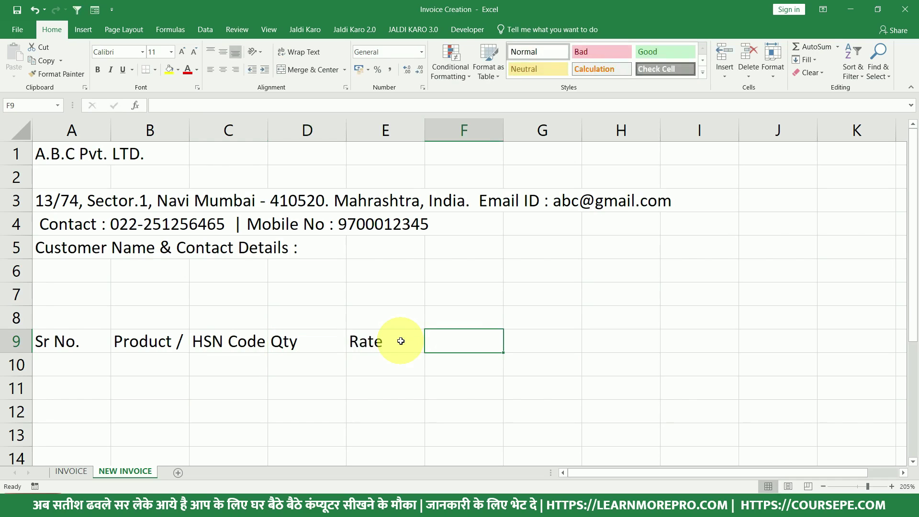
{"action": "type", "text": "Dsscount"}
{"action": "key", "text": "Tab"}
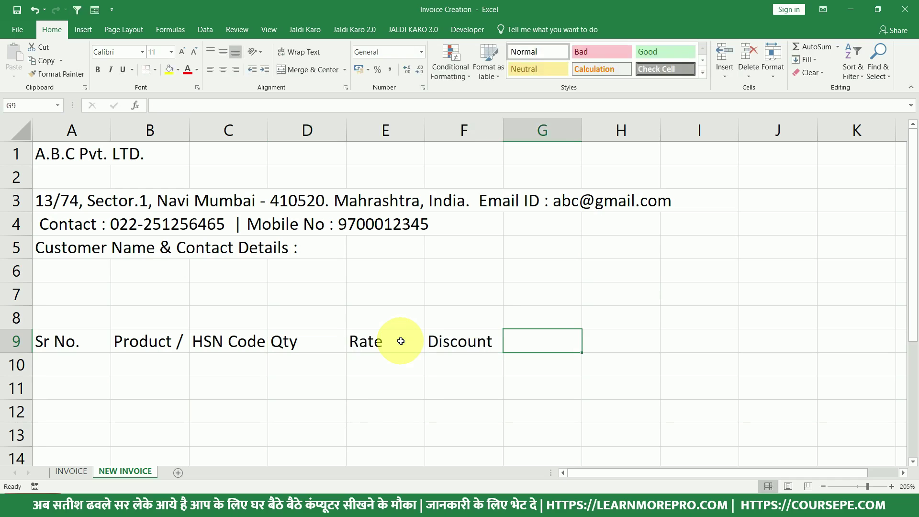
{"action": "type", "text": "Total"}
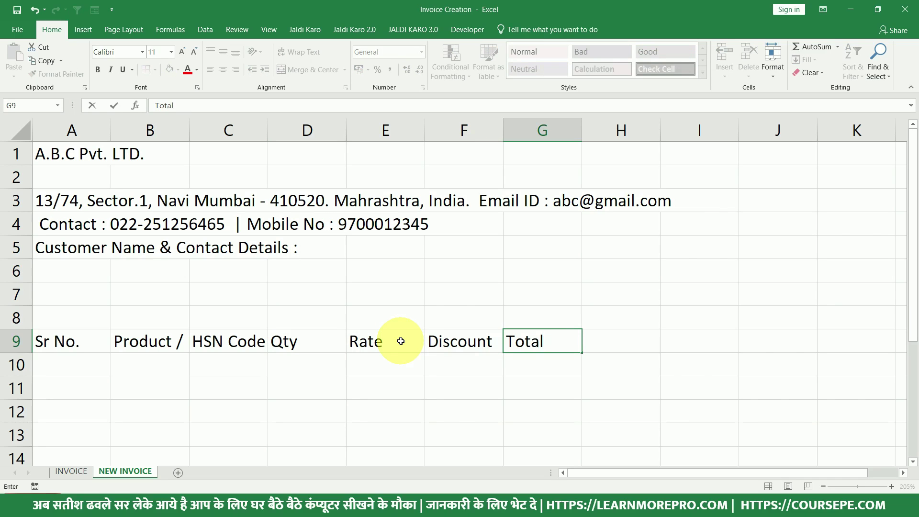
{"action": "left_click", "coordinate": [374, 383]}
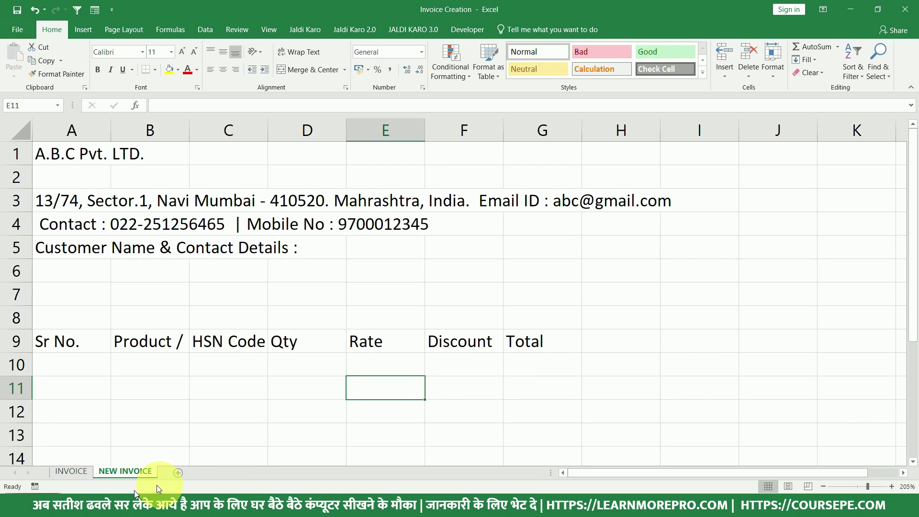
Check each item table heading in row 9 of the INVOICE sheet, from Sr no through Total.
{"action": "left_click", "coordinate": [71, 471]}
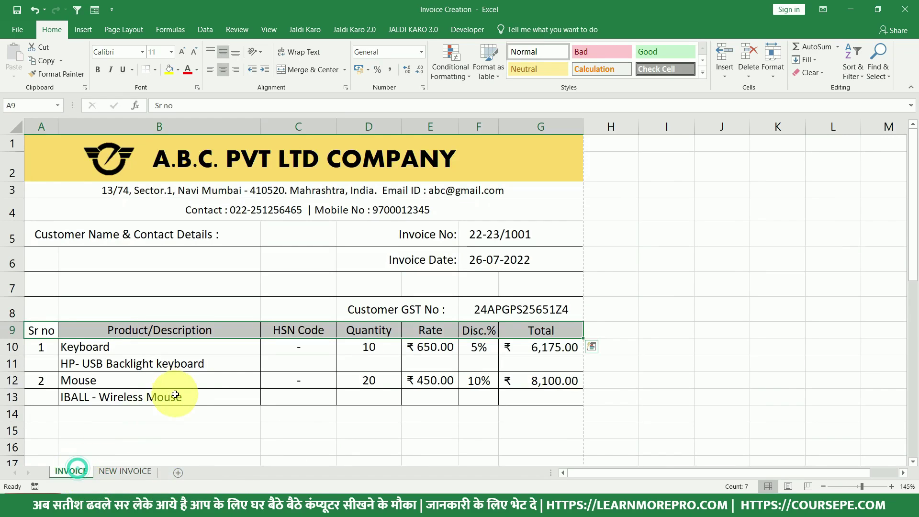
{"action": "left_click", "coordinate": [45, 329]}
{"action": "left_click", "coordinate": [154, 330]}
{"action": "left_click", "coordinate": [298, 331]}
{"action": "left_click", "coordinate": [385, 330]}
{"action": "left_click", "coordinate": [429, 331]}
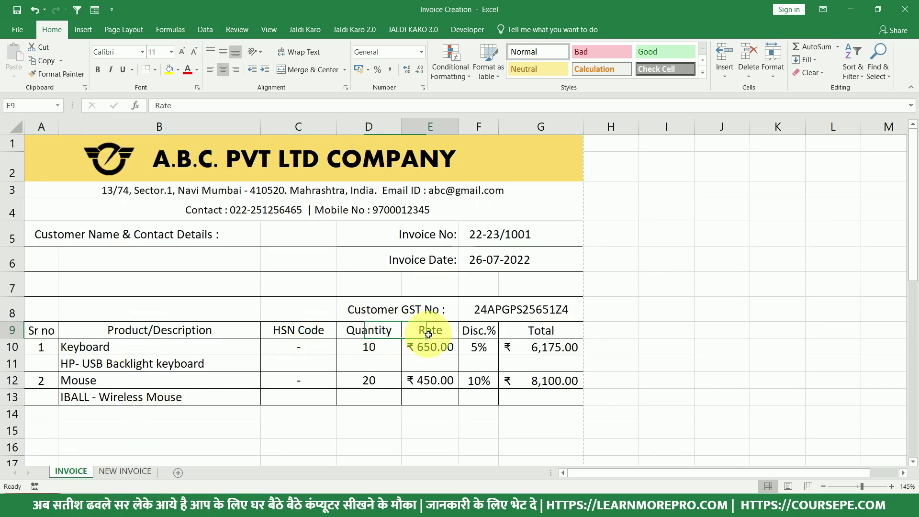
{"action": "left_click", "coordinate": [476, 330]}
{"action": "left_click", "coordinate": [563, 329]}
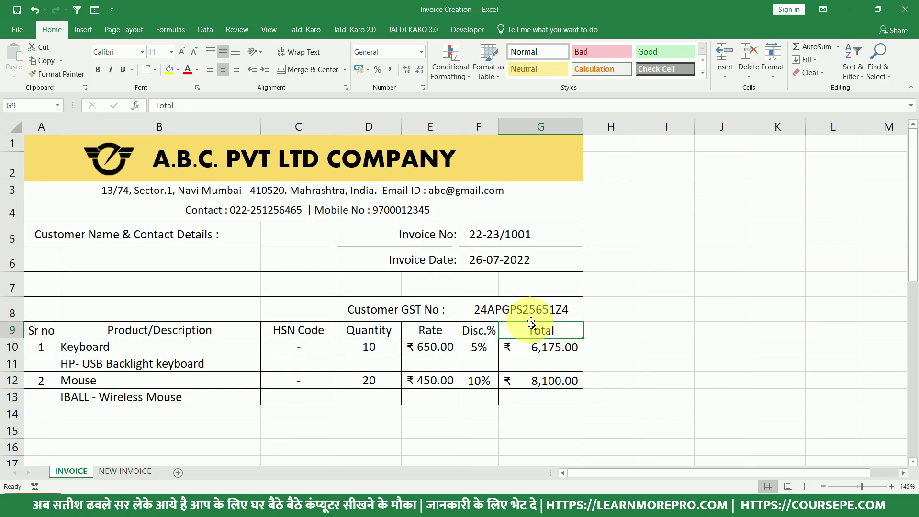
Change the discount heading in cell F9 of NEW INVOICE to "Disc.%".
{"action": "left_click", "coordinate": [127, 474]}
{"action": "left_click", "coordinate": [495, 341]}
{"action": "double_click", "coordinate": [494, 341]}
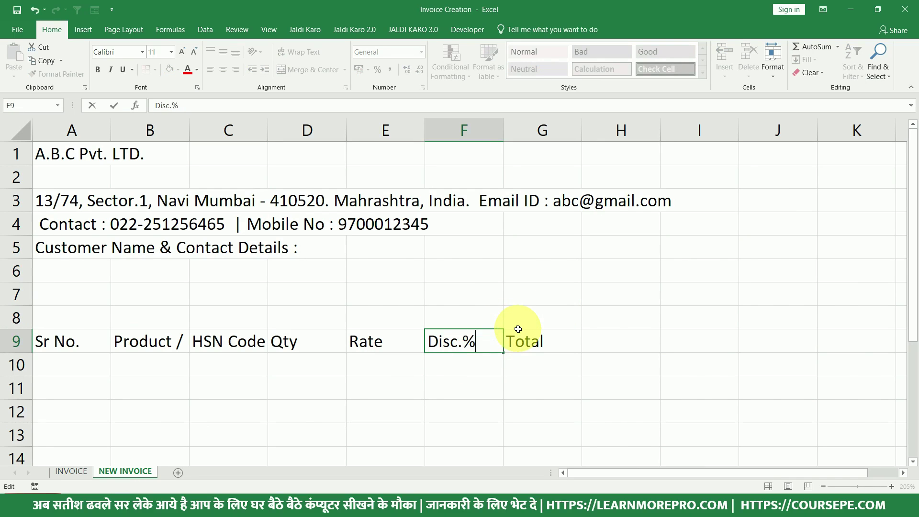
{"action": "type", "text": ".%"}
{"action": "key", "text": "Return"}
Widen column B to fit the Product / Description heading, widen column C slightly, and narrow the Qty and Rate columns.
{"action": "left_click_drag", "start_coordinate": [565, 341], "coordinate": [58, 343]}
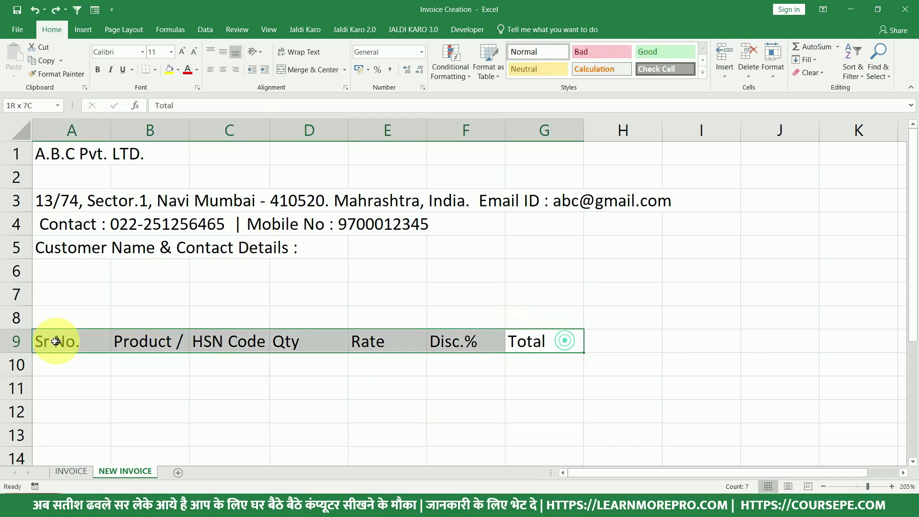
{"action": "left_click", "coordinate": [156, 344]}
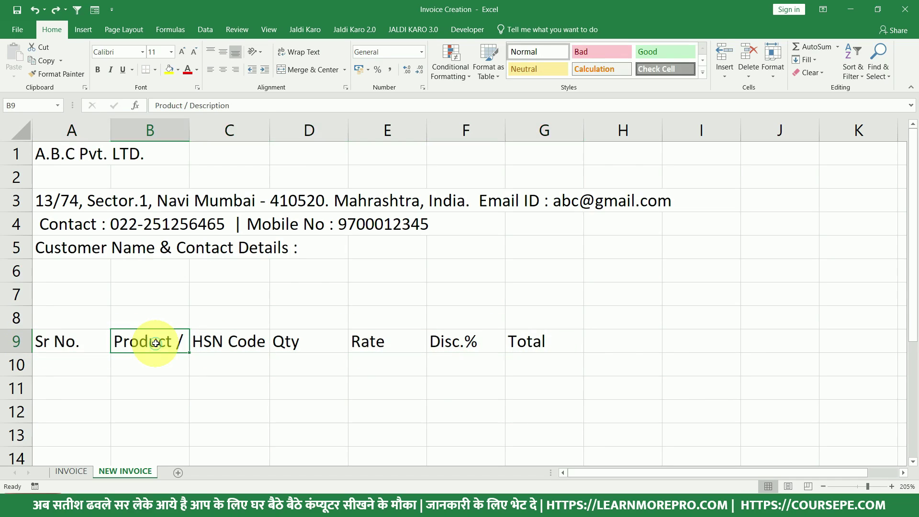
{"action": "left_click_drag", "start_coordinate": [190, 136], "coordinate": [310, 142]}
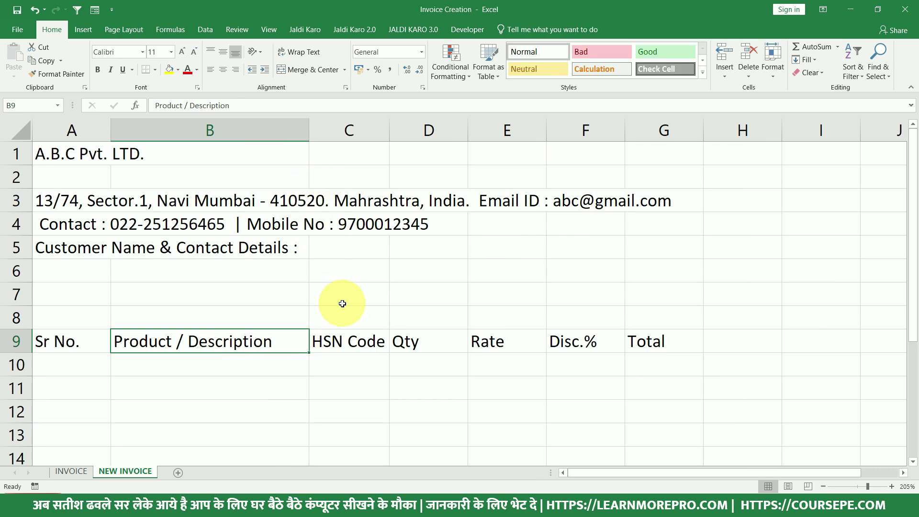
{"action": "mouse_move", "coordinate": [318, 129]}
{"action": "left_mouse_down"}
{"action": "mouse_move", "coordinate": [307, 131]}
{"action": "mouse_move", "coordinate": [319, 134]}
{"action": "left_mouse_up"}
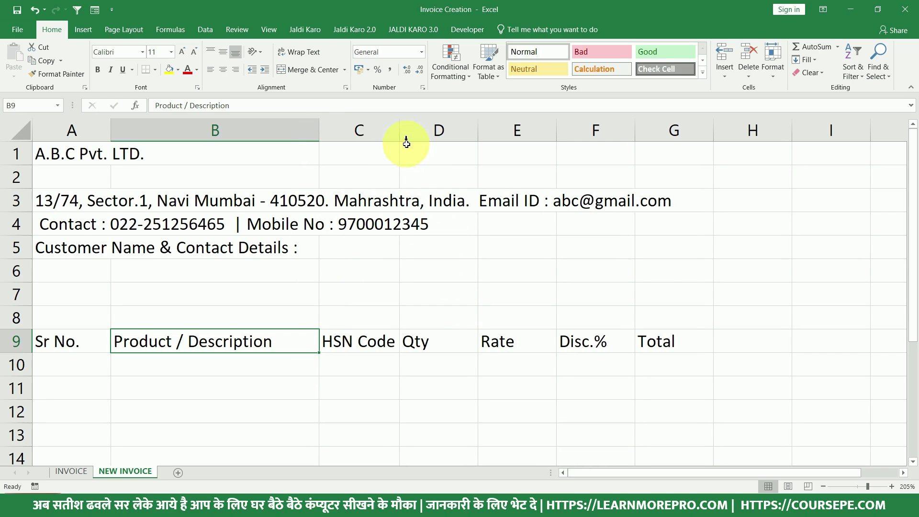
{"action": "left_click_drag", "start_coordinate": [400, 129], "coordinate": [404, 128]}
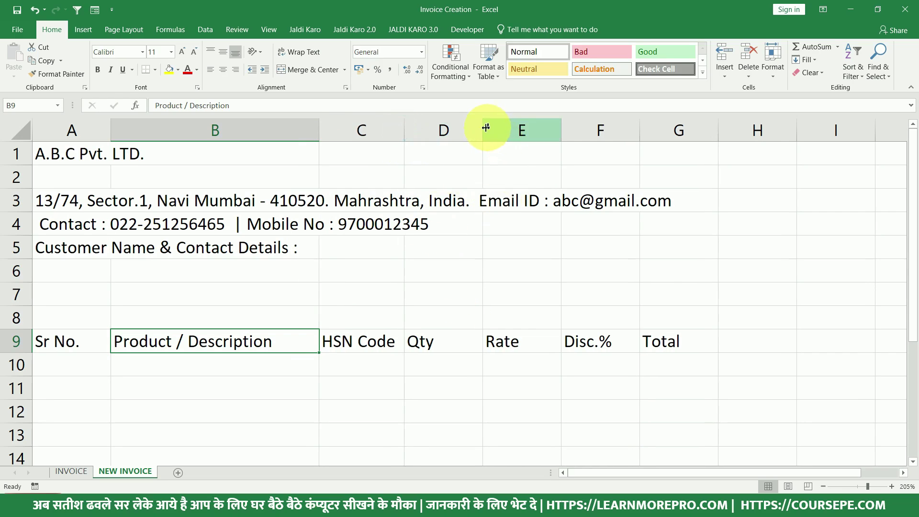
{"action": "left_click_drag", "start_coordinate": [483, 128], "coordinate": [454, 134]}
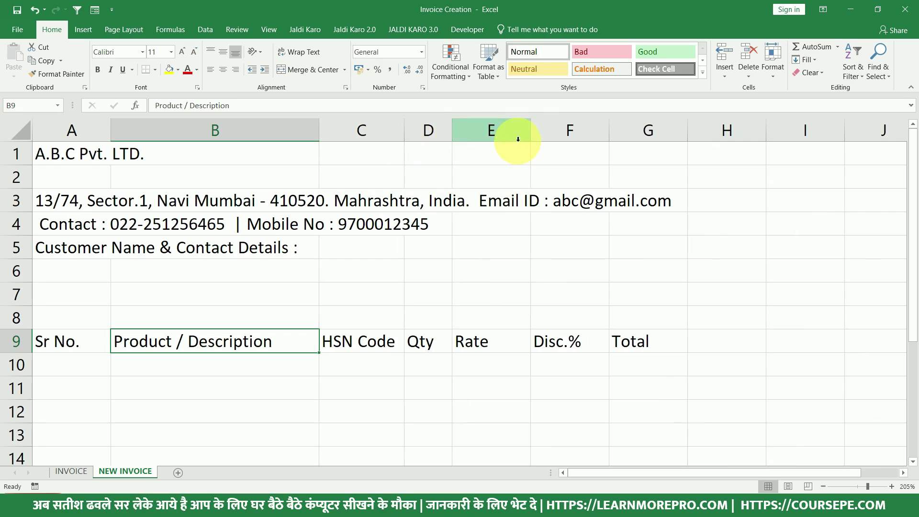
{"action": "left_click_drag", "start_coordinate": [529, 131], "coordinate": [515, 133]}
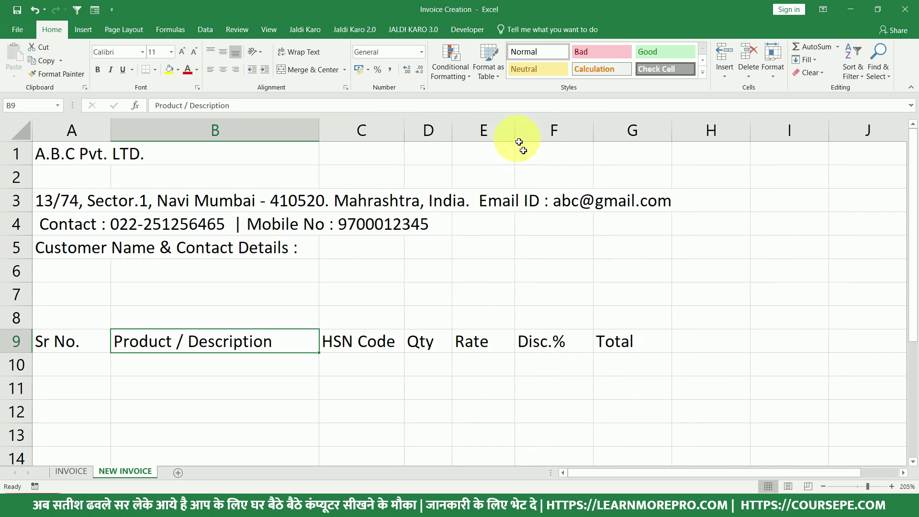
{"action": "scroll", "coordinate": [308, 391], "scroll_direction": "down", "scroll_amount": 1}
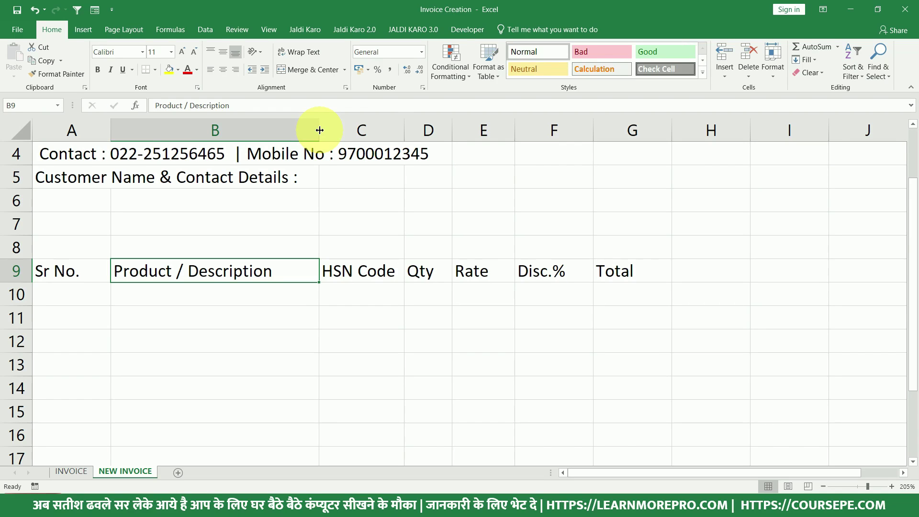
{"action": "mouse_move", "coordinate": [320, 130]}
{"action": "left_mouse_down"}
{"action": "mouse_move", "coordinate": [284, 130]}
{"action": "mouse_move", "coordinate": [317, 132]}
{"action": "mouse_move", "coordinate": [295, 130]}
{"action": "mouse_move", "coordinate": [319, 146]}
{"action": "left_mouse_up"}
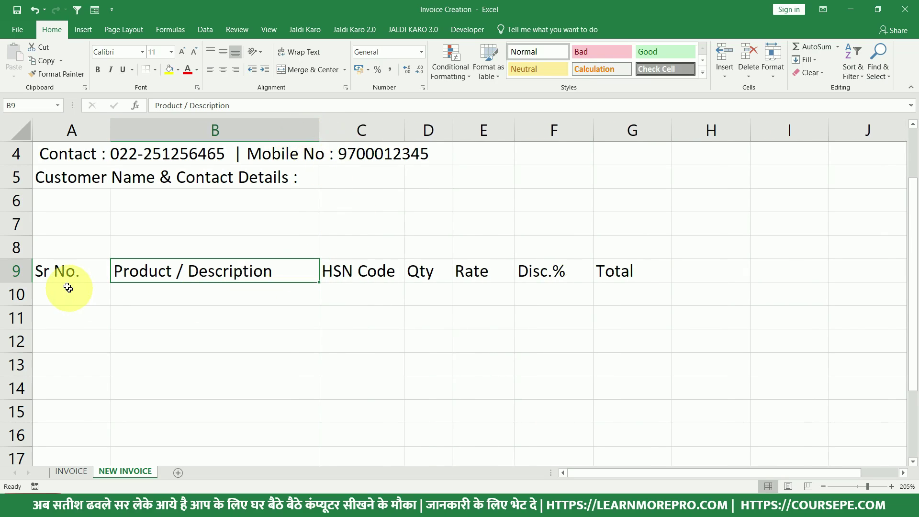
{"action": "left_click_drag", "start_coordinate": [53, 269], "coordinate": [607, 274]}
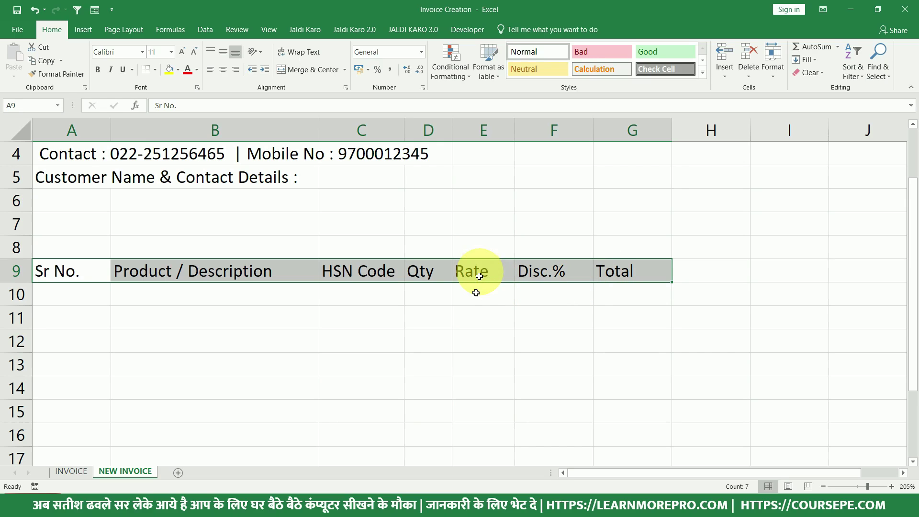
{"action": "left_click", "coordinate": [450, 297]}
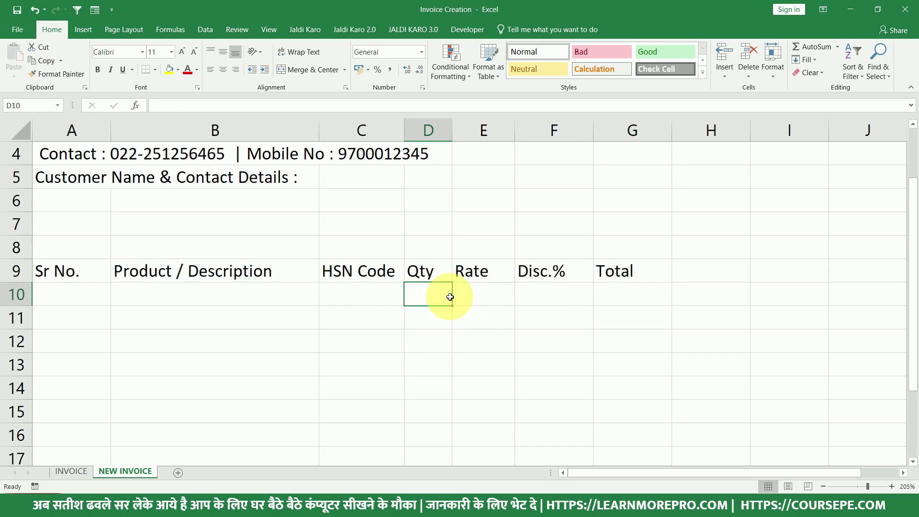
{"action": "left_click", "coordinate": [616, 269]}
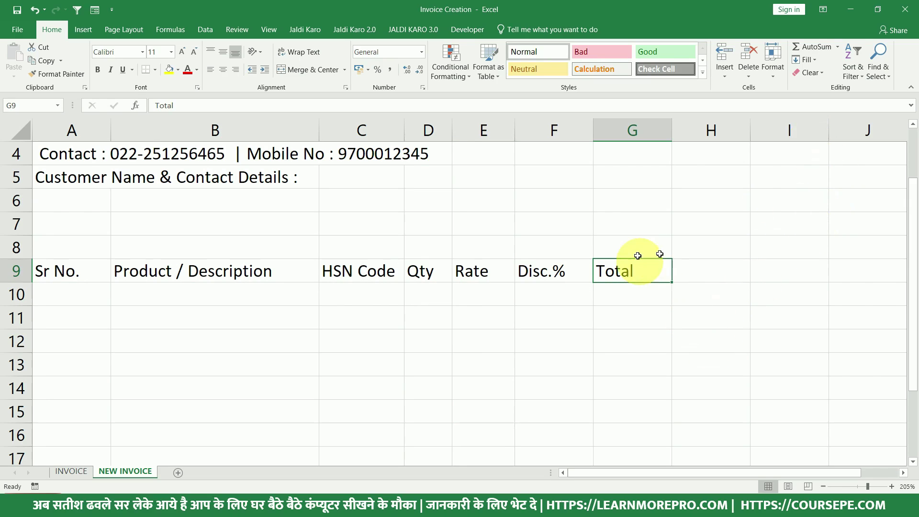
Enter serial number 1 in cell A10 and serial number 2 in cell A12.
{"action": "left_click", "coordinate": [74, 290]}
{"action": "type", "text": "1"}
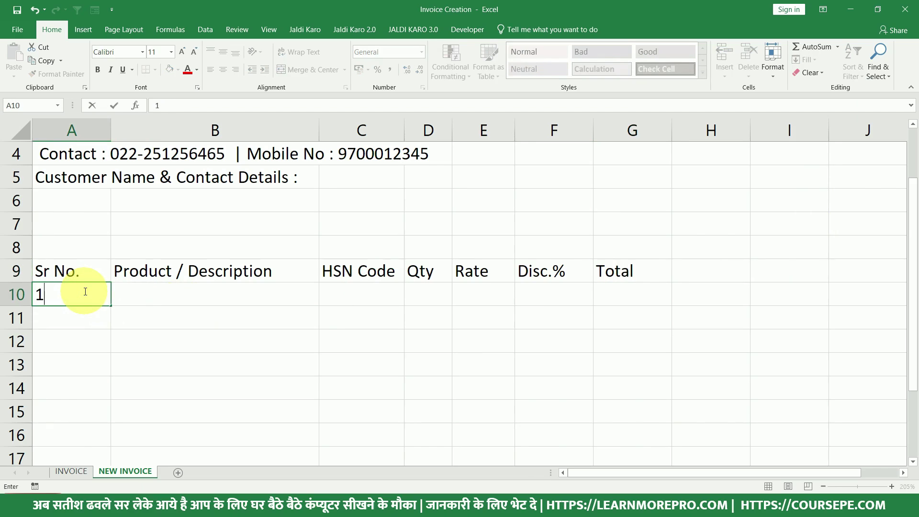
{"action": "key", "text": "Tab"}
{"action": "left_click", "coordinate": [85, 291]}
{"action": "key", "text": "Return"}
{"action": "key", "text": "Return"}
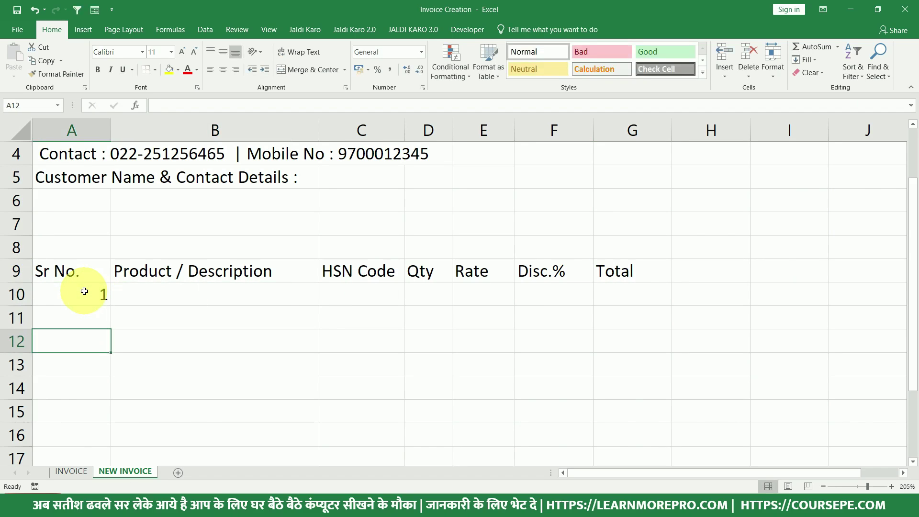
{"action": "type", "text": "2"}
{"action": "key", "text": "Tab"}
Enter the product names "Keyboard" in cell B10 and "Mouse" in cell B12.
{"action": "key", "text": "Up"}
{"action": "key", "text": "Up"}
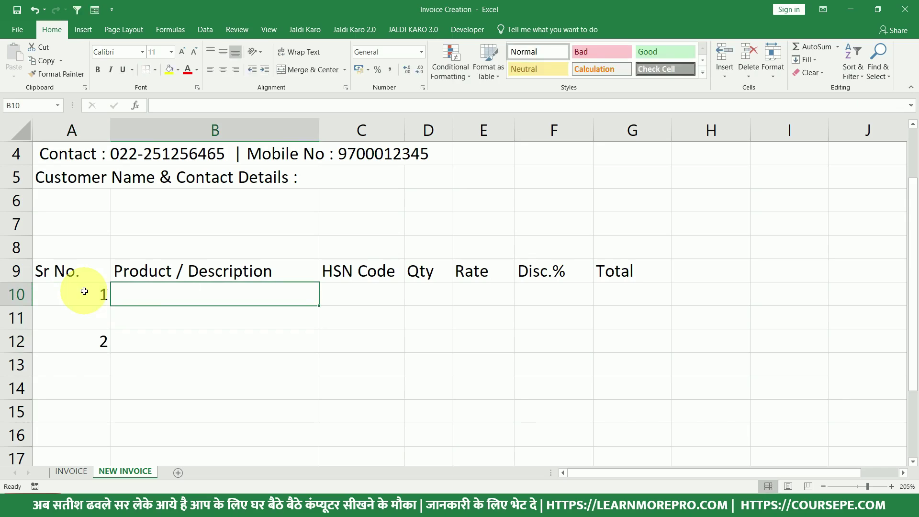
{"action": "type", "text": "Ke"}
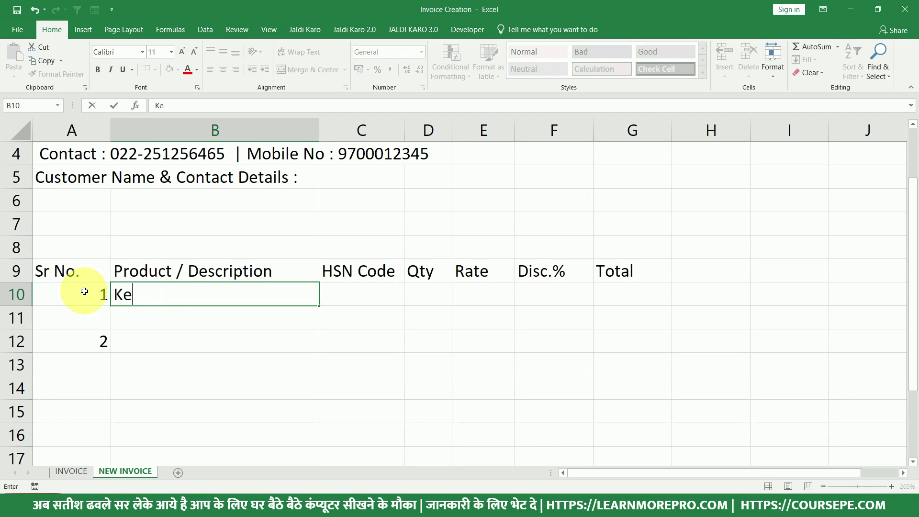
{"action": "type", "text": "uyboard"}
{"action": "key", "text": "Return"}
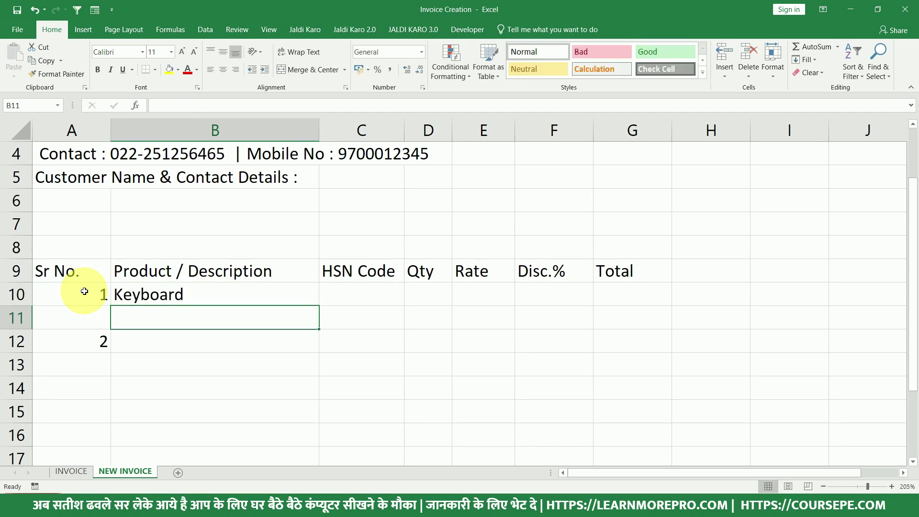
{"action": "key", "text": "Down"}
{"action": "type", "text": "M"}
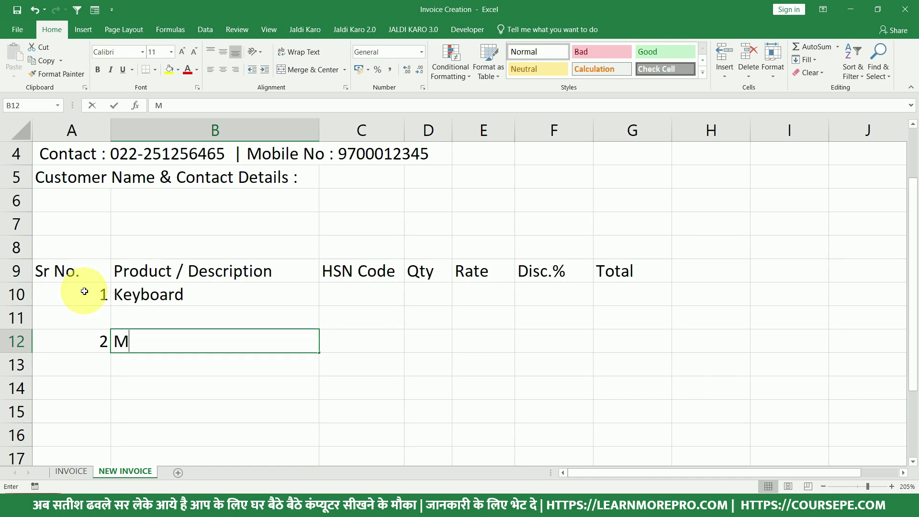
{"action": "type", "text": "ouse"}
{"action": "key", "text": "Return"}
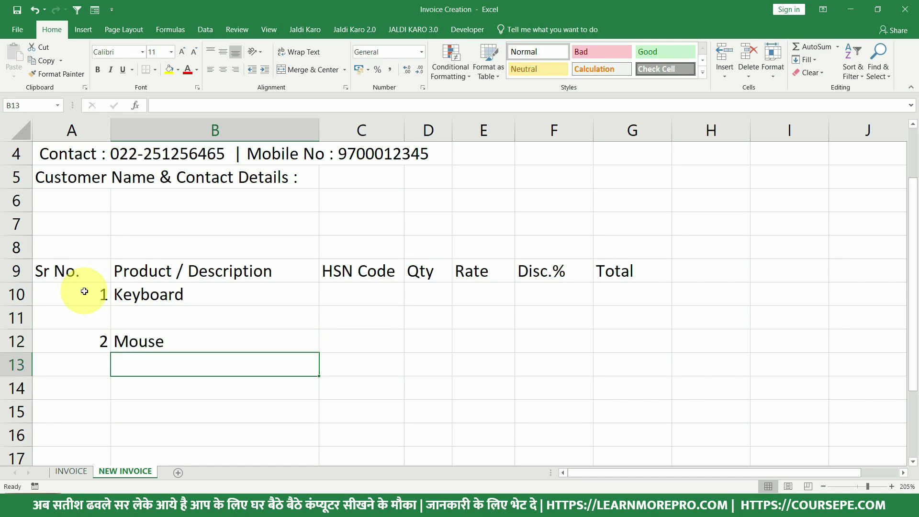
Copy the keyboard description "HP- USB Backlight keyboard" from the INVOICE sheet into cell B11 of NEW INVOICE.
{"action": "left_click", "coordinate": [72, 471]}
{"action": "double_click", "coordinate": [145, 364]}
{"action": "left_click_drag", "start_coordinate": [206, 364], "coordinate": [51, 379]}
{"action": "key", "text": "ctrl+c"}
{"action": "left_click", "coordinate": [140, 472]}
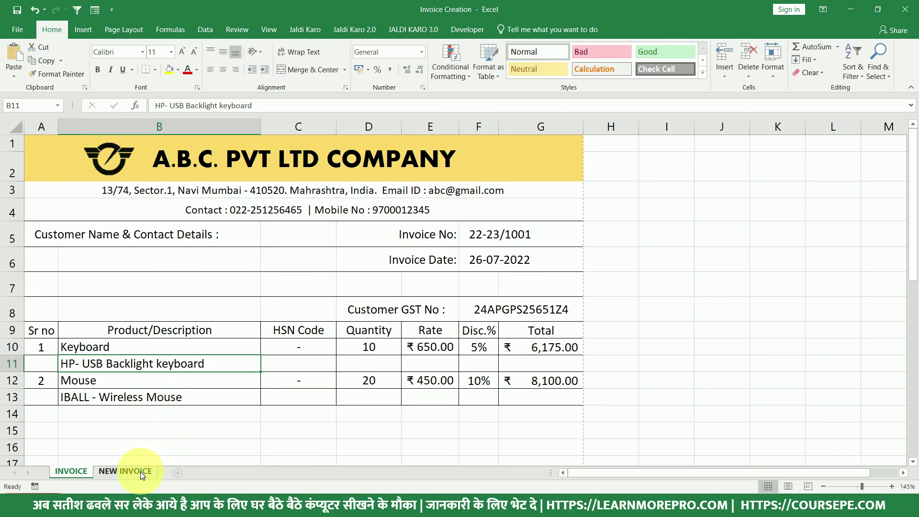
{"action": "left_click", "coordinate": [154, 314]}
{"action": "key", "text": "ctrl+v"}
Copy the mouse description "IBALL - Wireless Mouse" from the INVOICE sheet into cell B13 of NEW INVOICE.
{"action": "left_click", "coordinate": [72, 471]}
{"action": "left_click", "coordinate": [136, 397]}
{"action": "key", "text": "ctrl+c"}
{"action": "left_click", "coordinate": [125, 471]}
{"action": "left_click", "coordinate": [179, 365]}
{"action": "key", "text": "ctrl+v"}
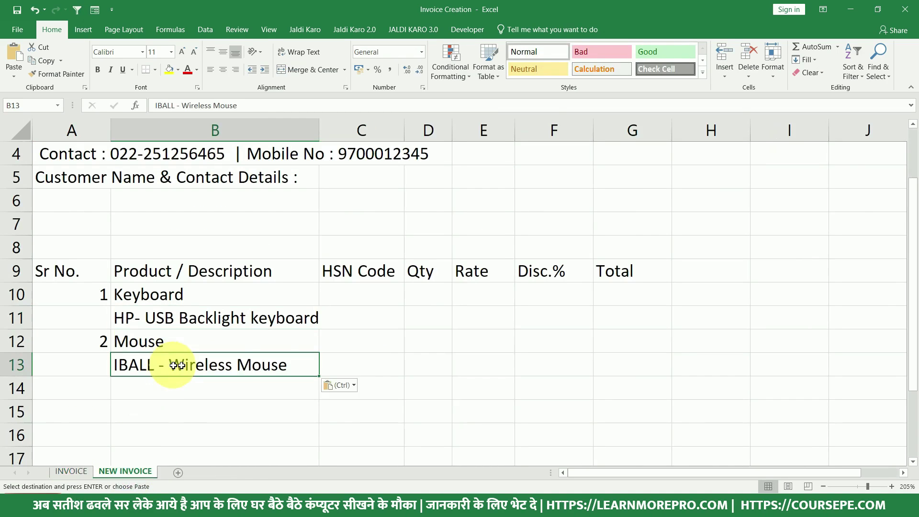
Enter a "-" placeholder as the HSN code for Keyboard in cell C10 and Mouse in cell C12.
{"action": "left_click", "coordinate": [362, 293]}
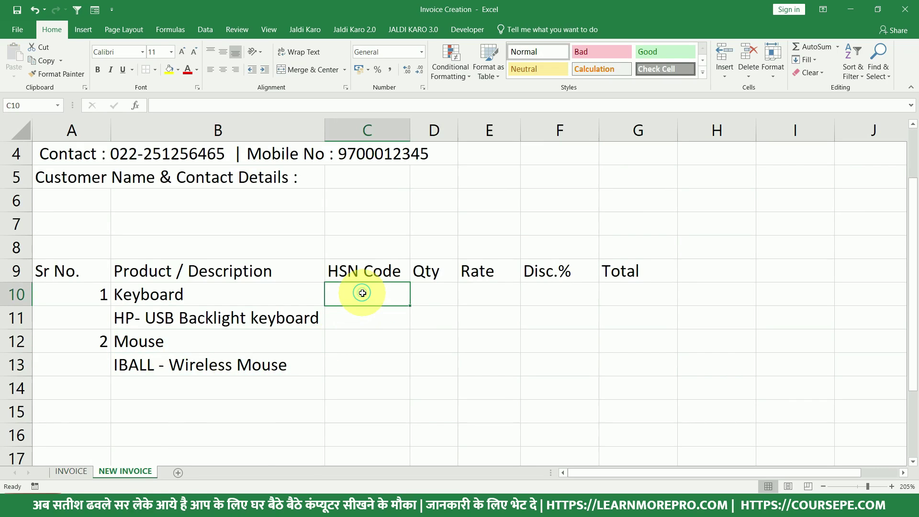
{"action": "type", "text": "-"}
{"action": "key", "text": "Return"}
{"action": "key", "text": "Return"}
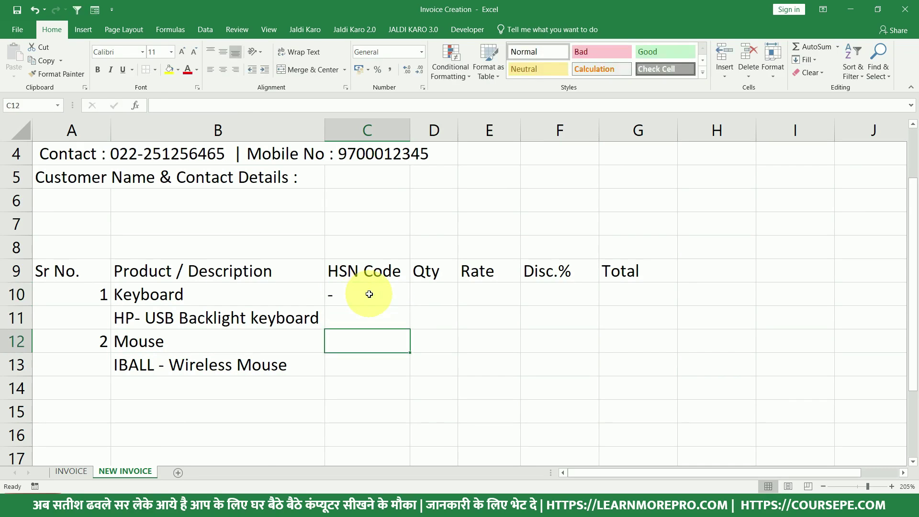
{"action": "type", "text": "-"}
{"action": "key", "text": "Return"}
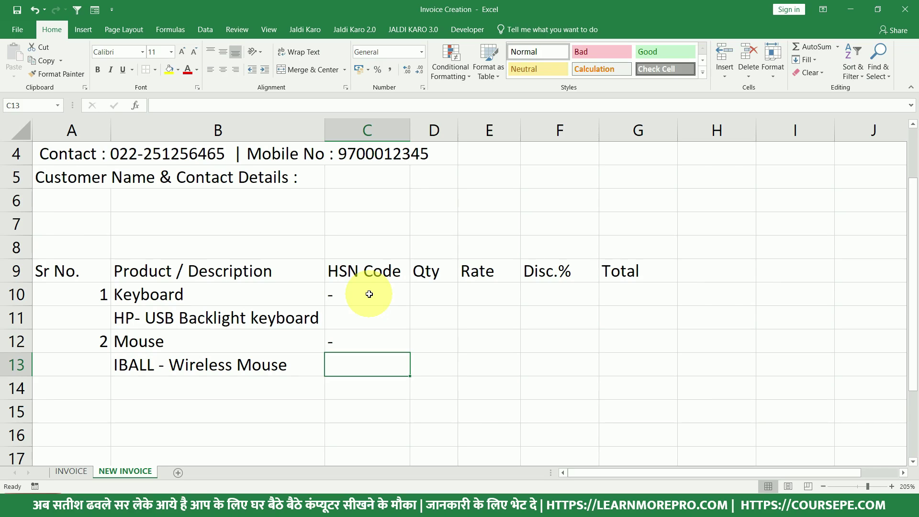
{"action": "left_click", "coordinate": [345, 299]}
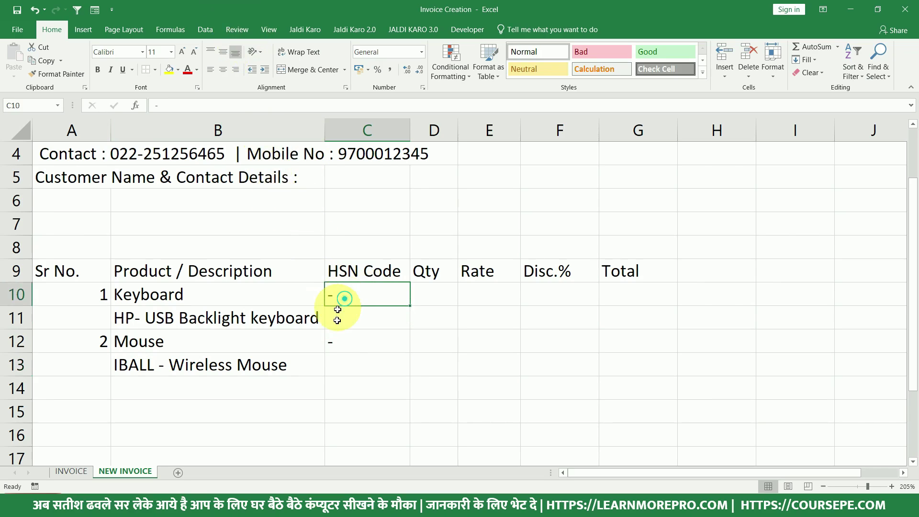
{"action": "left_click", "coordinate": [342, 342]}
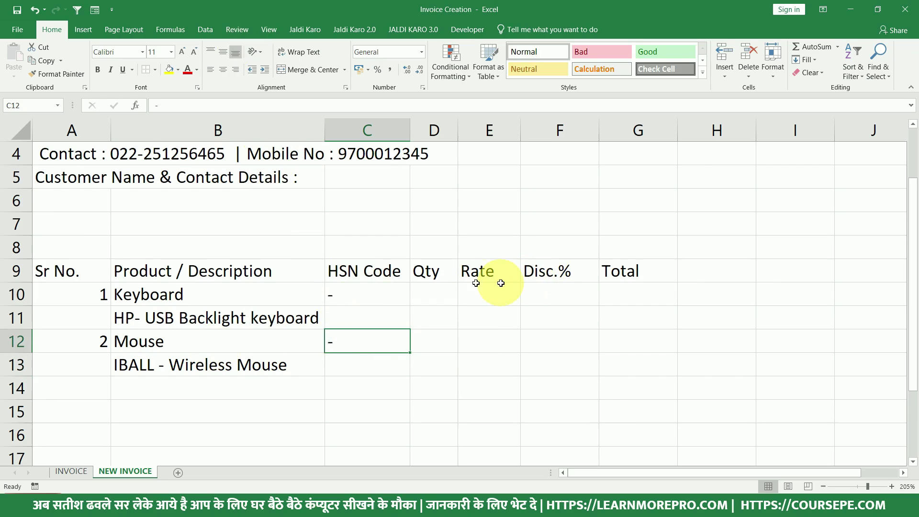
Enter quantity 10 for Keyboard in cell D10 and quantity 5 for Mouse in cell D12.
{"action": "left_click", "coordinate": [406, 293]}
{"action": "left_click", "coordinate": [429, 294]}
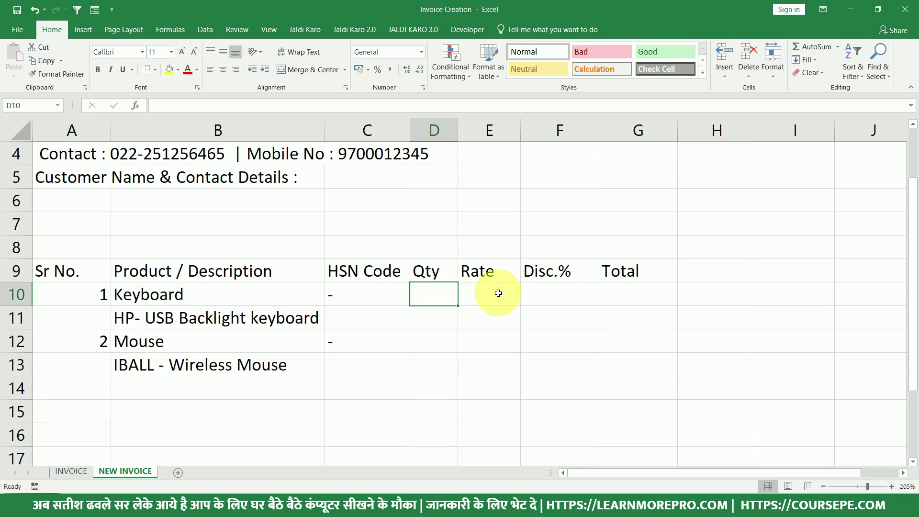
{"action": "type", "text": "10"}
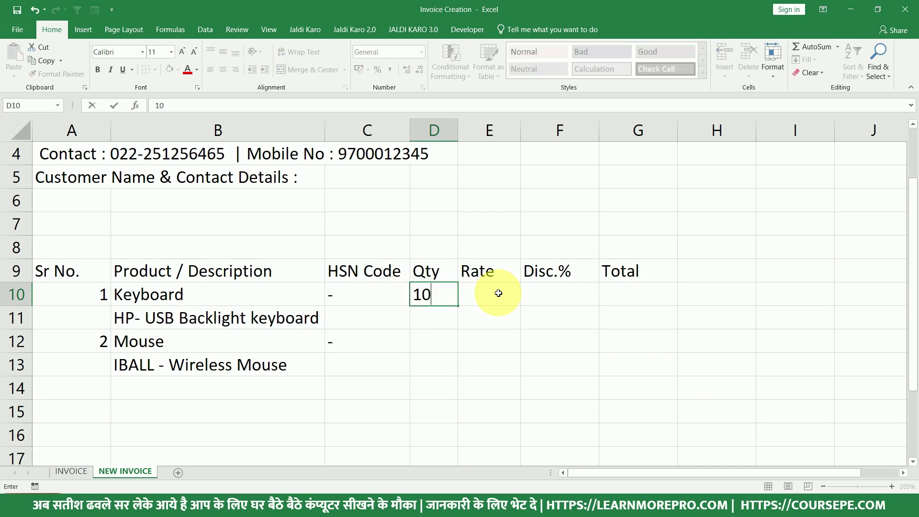
{"action": "key", "text": "Return"}
{"action": "key", "text": "Return"}
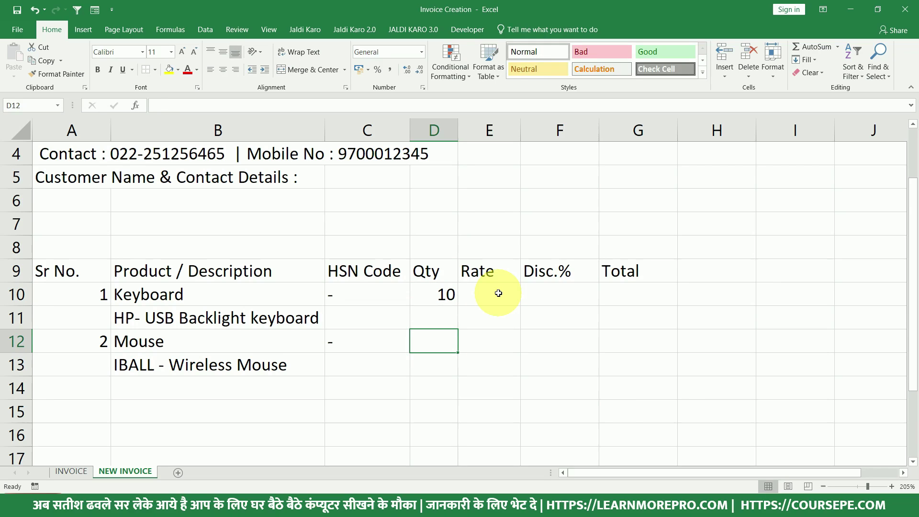
{"action": "type", "text": "5"}
Enter the rate 750 for Keyboard in cell E10 and 450 for Mouse in cell E12.
{"action": "left_click", "coordinate": [499, 293]}
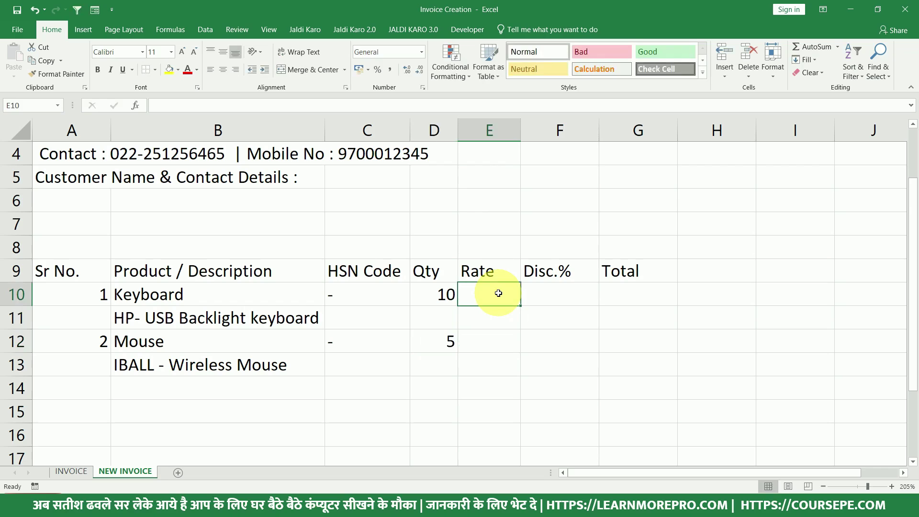
{"action": "type", "text": "750"}
{"action": "key", "text": "Return"}
{"action": "key", "text": "Return"}
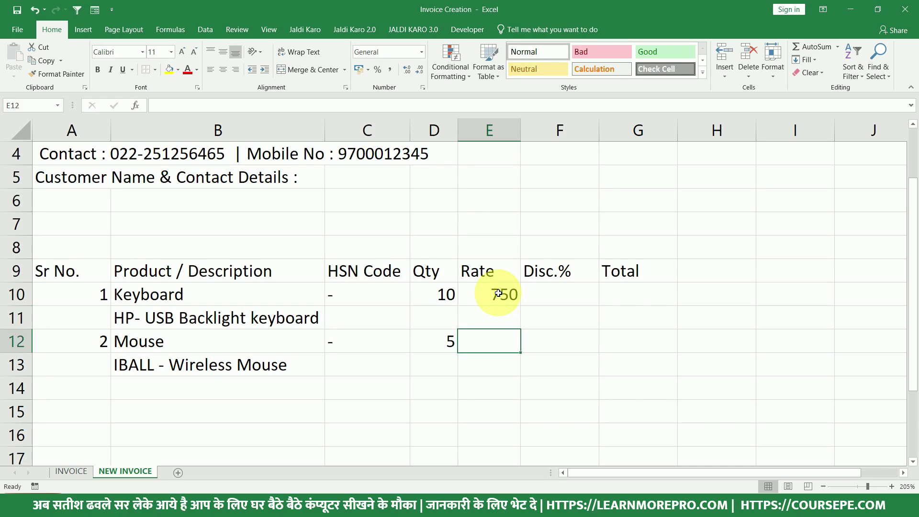
{"action": "type", "text": "450"}
{"action": "key", "text": "Return"}
Enter a 5% discount for Keyboard in cell F10 and a 10% discount for Mouse in cell F12.
{"action": "left_click", "coordinate": [556, 293]}
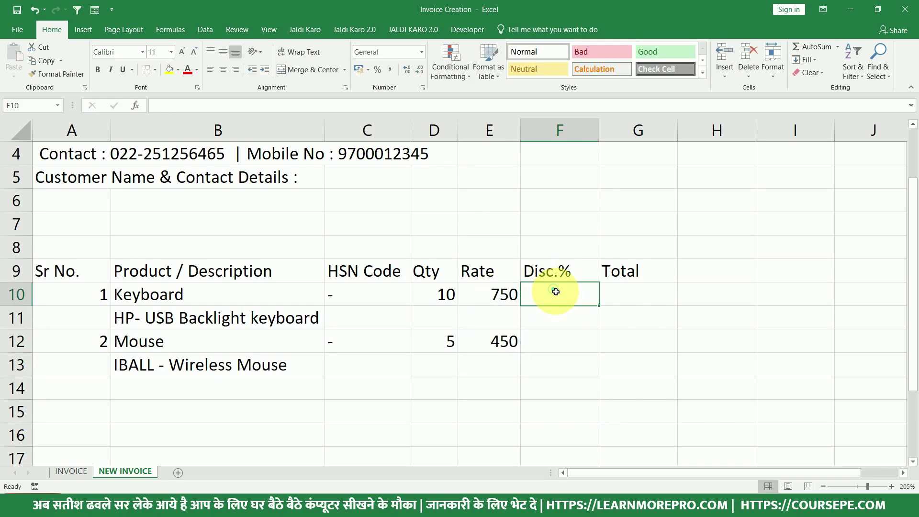
{"action": "type", "text": "5%"}
{"action": "key", "text": "Return"}
{"action": "key", "text": "Return"}
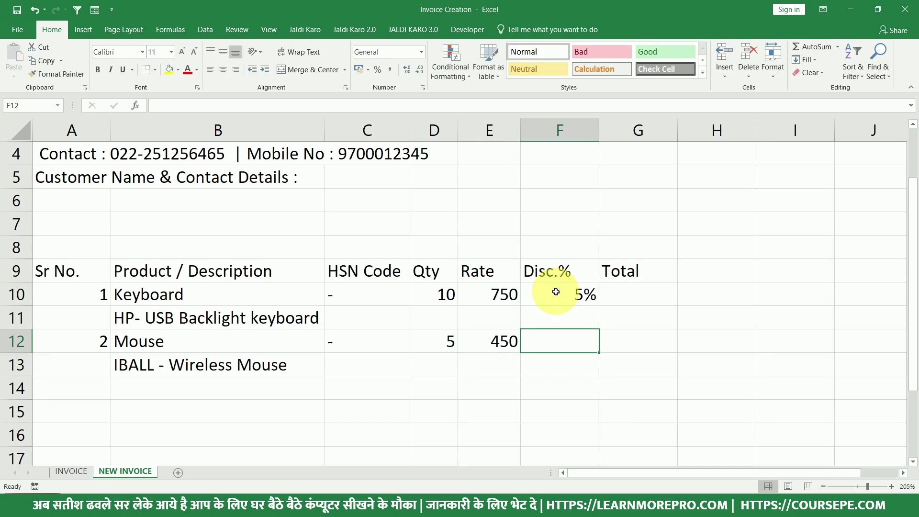
{"action": "type", "text": "10"}
{"action": "key", "text": "Return"}
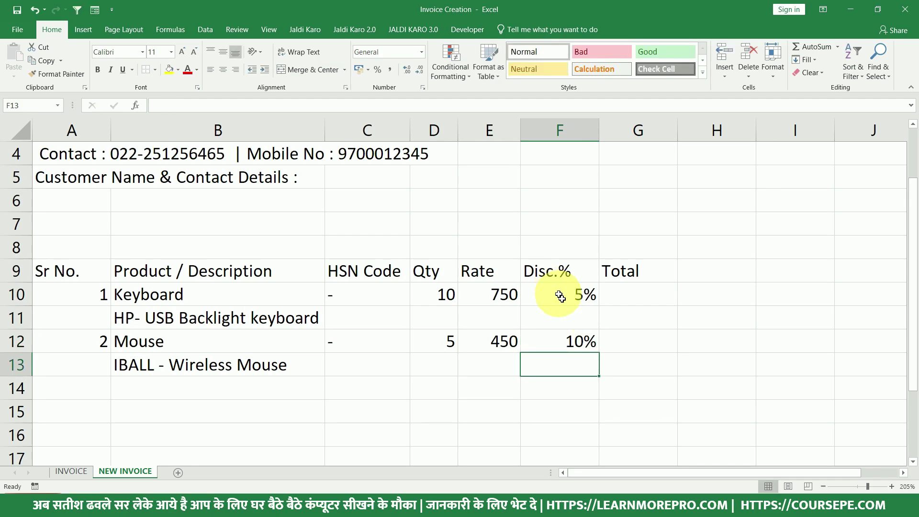
{"action": "left_click", "coordinate": [656, 290]}
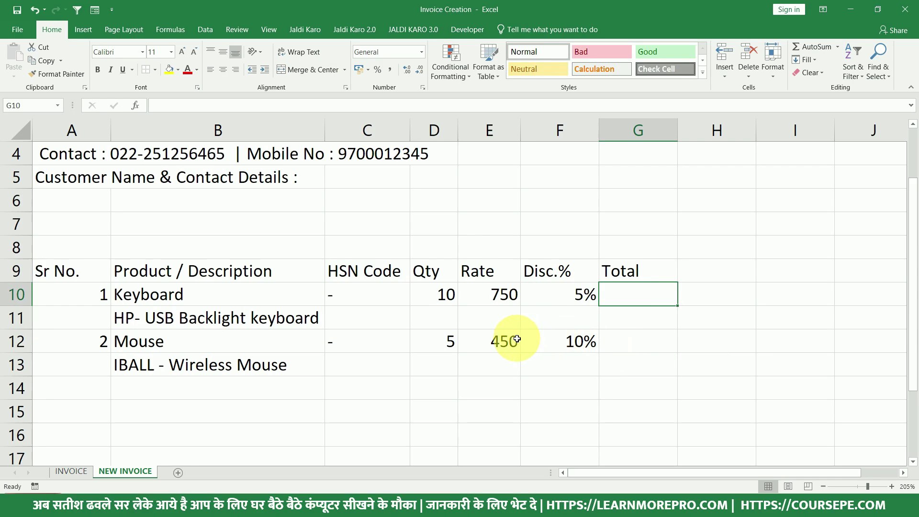
{"action": "scroll", "coordinate": [175, 329], "scroll_direction": "down", "scroll_amount": 3}
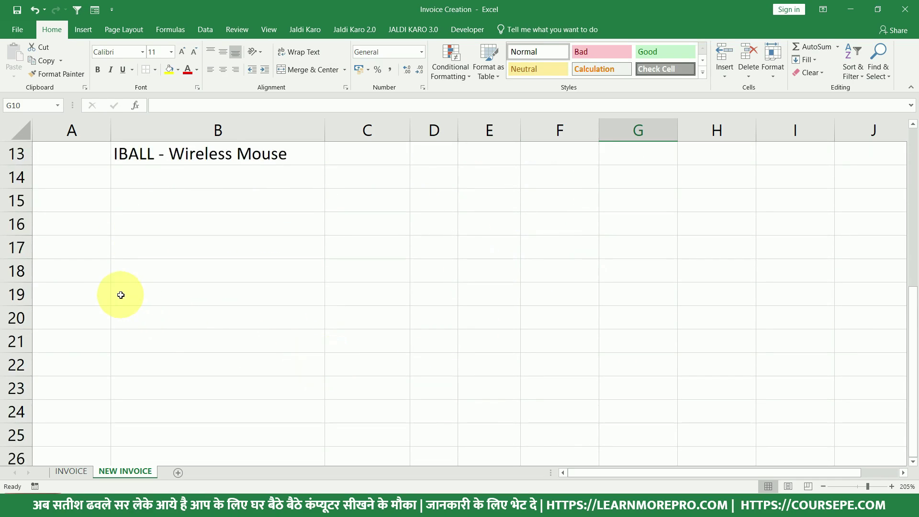
{"action": "scroll", "coordinate": [127, 304], "scroll_direction": "down", "scroll_amount": 1}
{"action": "scroll", "coordinate": [96, 363], "scroll_direction": "down", "scroll_amount": 8}
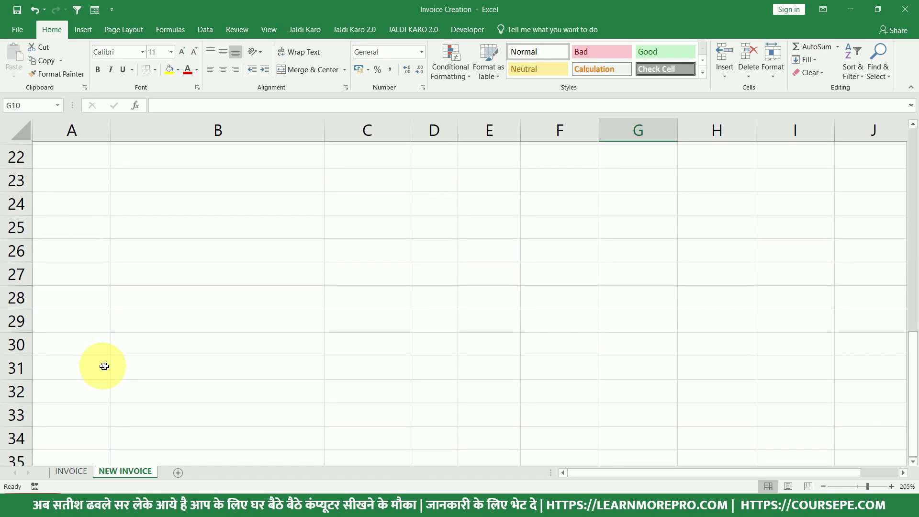
{"action": "scroll", "coordinate": [133, 370], "scroll_direction": "down", "scroll_amount": 3}
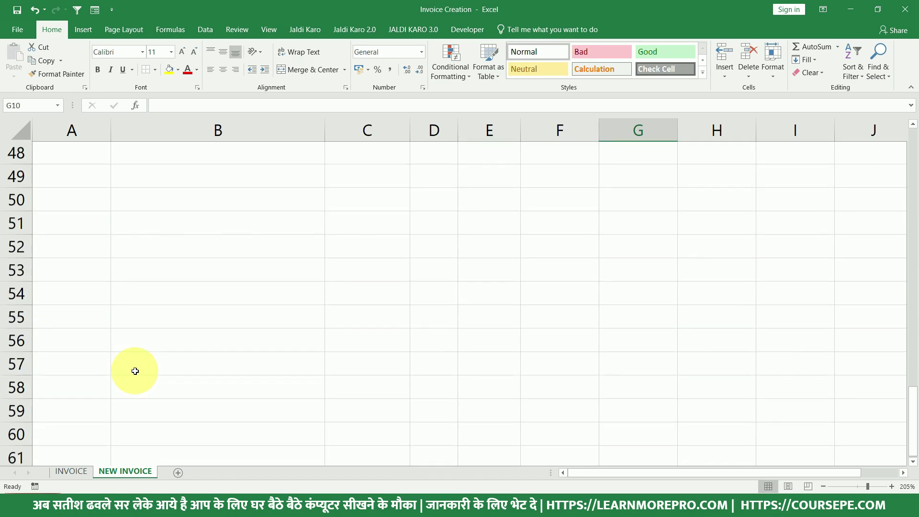
{"action": "scroll", "coordinate": [137, 372], "scroll_direction": "up", "scroll_amount": 14}
{"action": "scroll", "coordinate": [161, 378], "scroll_direction": "up", "scroll_amount": 2}
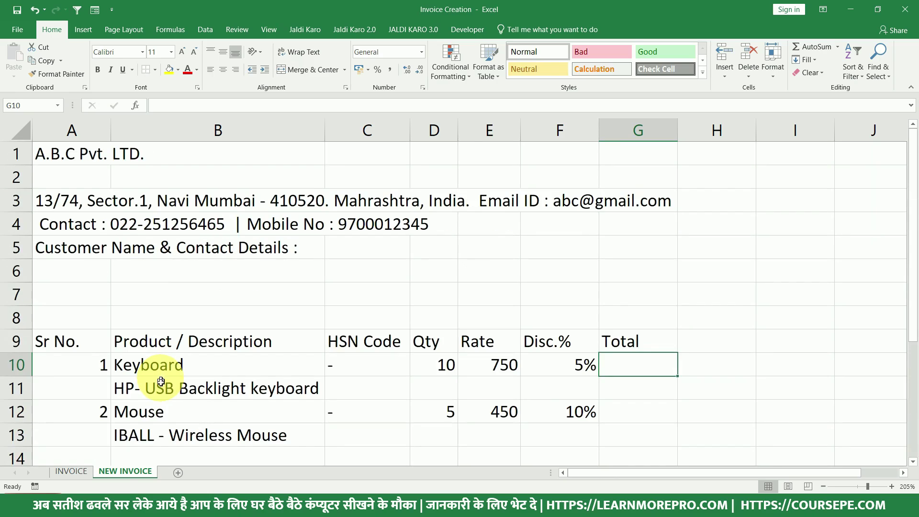
Examine the INVOICE sheet's blank item rows, totals block, amount in words, company and bank details, terms and signature area.
{"action": "left_click", "coordinate": [71, 471]}
{"action": "scroll", "coordinate": [139, 380], "scroll_direction": "down", "scroll_amount": 1}
{"action": "scroll", "coordinate": [147, 383], "scroll_direction": "down", "scroll_amount": 2}
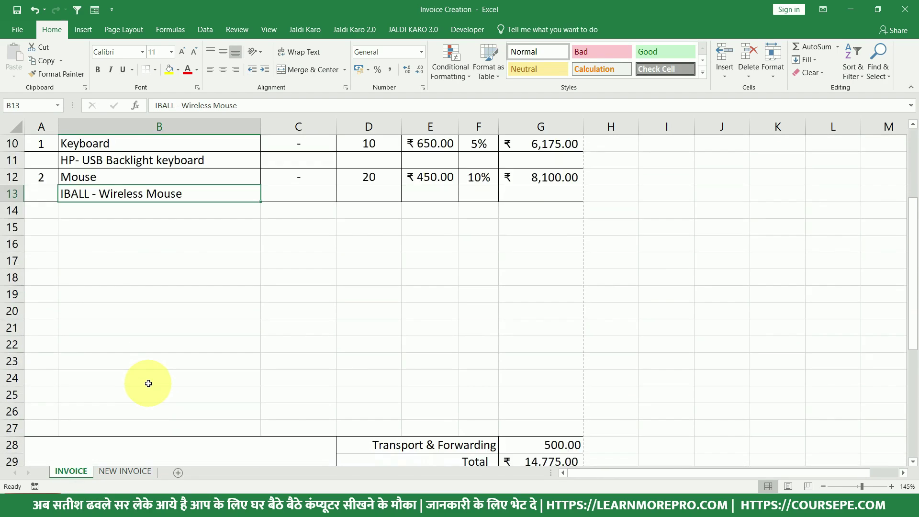
{"action": "left_click_drag", "start_coordinate": [46, 206], "coordinate": [530, 425]}
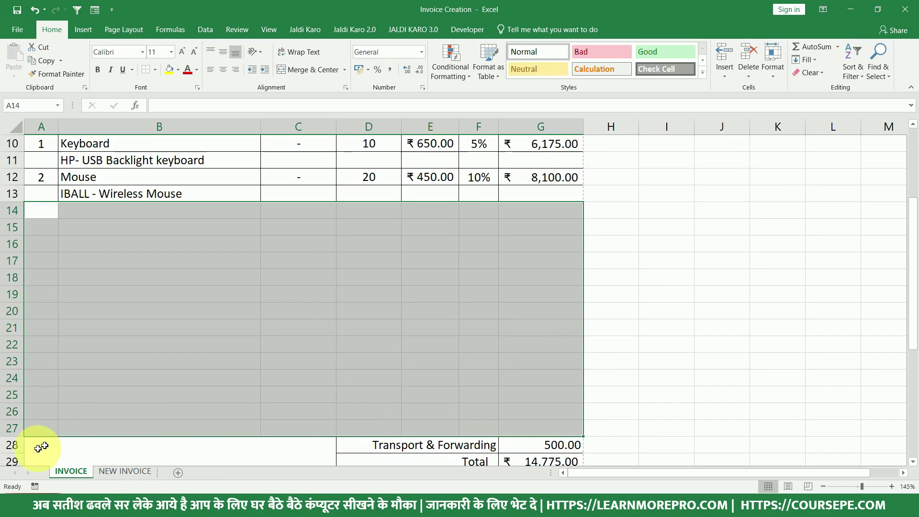
{"action": "scroll", "coordinate": [68, 440], "scroll_direction": "down", "scroll_amount": 1}
{"action": "left_click", "coordinate": [46, 398]}
{"action": "mouse_move", "coordinate": [45, 398]}
{"action": "left_mouse_down"}
{"action": "mouse_move", "coordinate": [390, 447]}
{"action": "mouse_move", "coordinate": [533, 452]}
{"action": "left_mouse_up"}
{"action": "scroll", "coordinate": [244, 381], "scroll_direction": "down", "scroll_amount": 2}
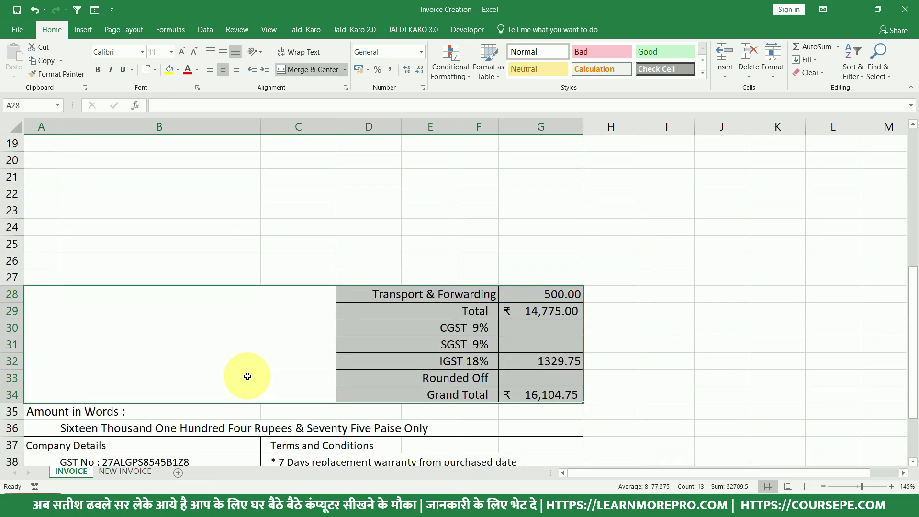
{"action": "scroll", "coordinate": [245, 380], "scroll_direction": "down", "scroll_amount": 2}
{"action": "scroll", "coordinate": [179, 395], "scroll_direction": "down", "scroll_amount": 2}
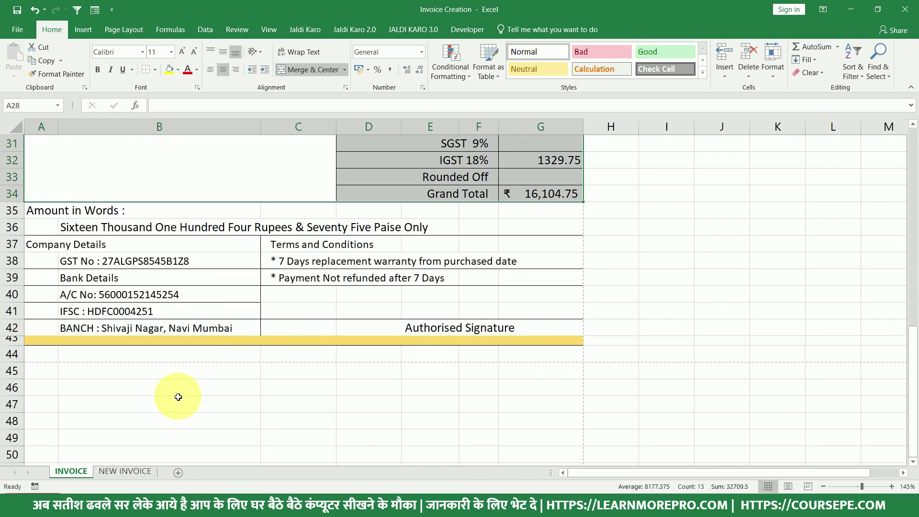
{"action": "scroll", "coordinate": [179, 387], "scroll_direction": "up", "scroll_amount": 1}
{"action": "scroll", "coordinate": [173, 377], "scroll_direction": "up", "scroll_amount": 2}
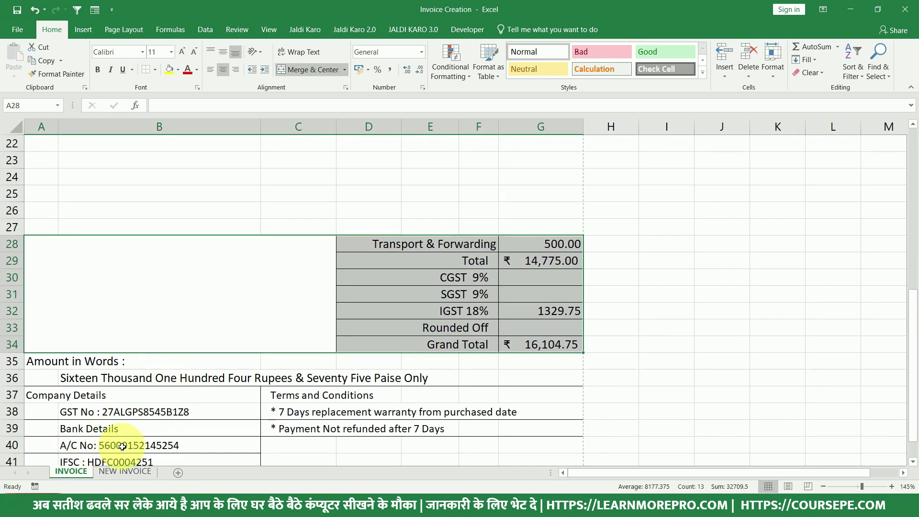
{"action": "scroll", "coordinate": [122, 445], "scroll_direction": "down", "scroll_amount": 1}
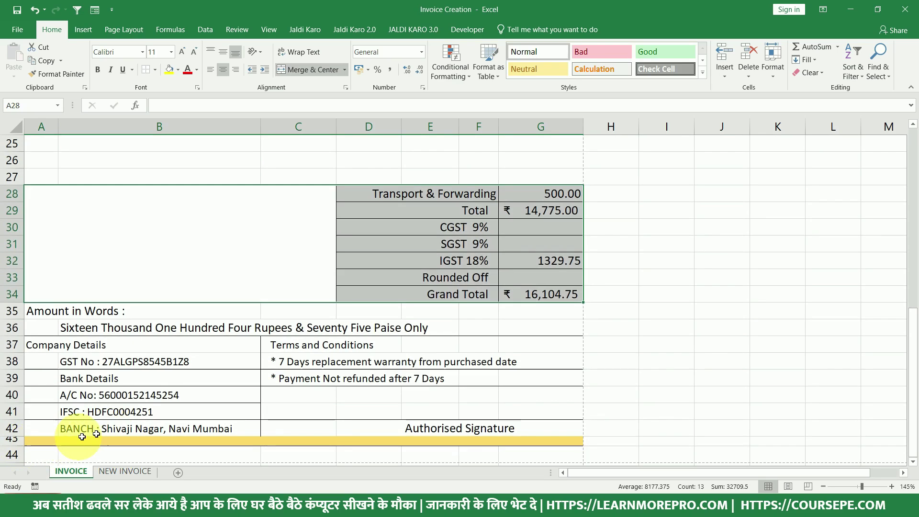
{"action": "scroll", "coordinate": [86, 436], "scroll_direction": "up", "scroll_amount": 1}
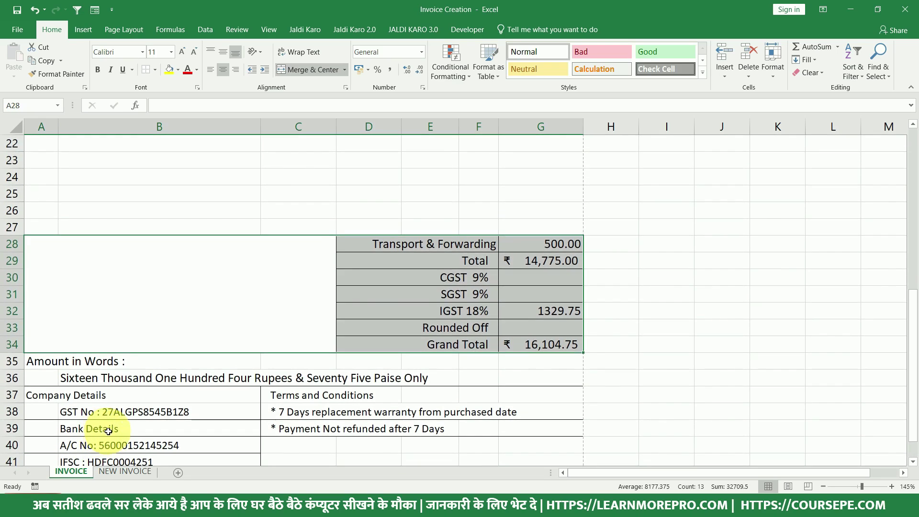
Set the print paper size of the NEW INVOICE sheet to A4, check the print preview and return to the sheet.
{"action": "left_click", "coordinate": [137, 472]}
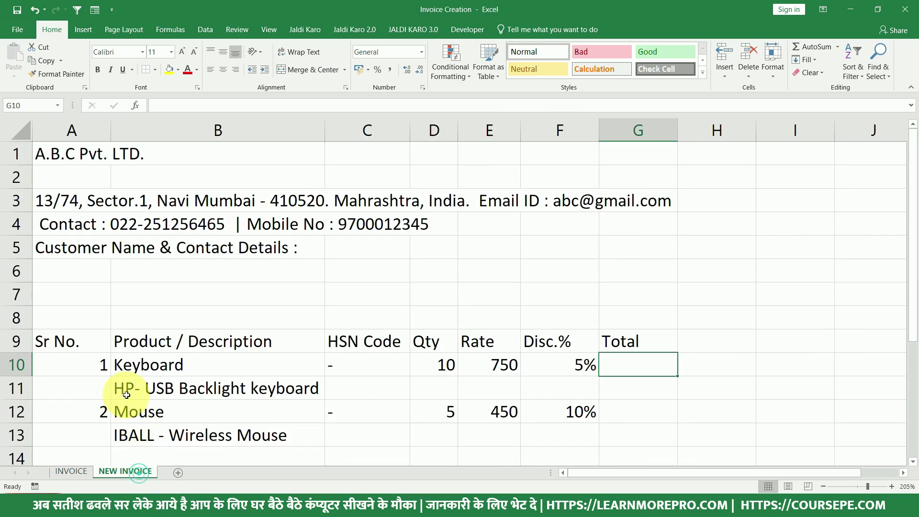
{"action": "scroll", "coordinate": [128, 375], "scroll_direction": "down", "scroll_amount": 2}
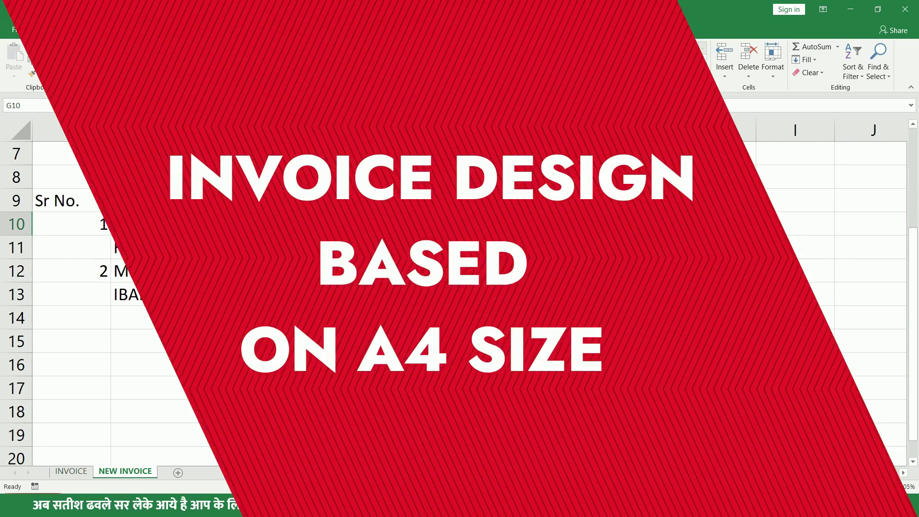
{"action": "left_click", "coordinate": [325, 318]}
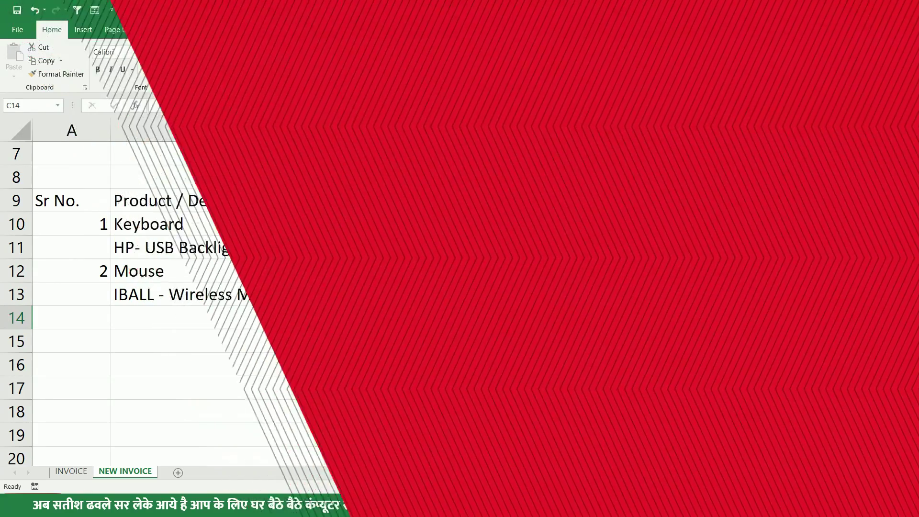
{"action": "key", "text": "ctrl+p"}
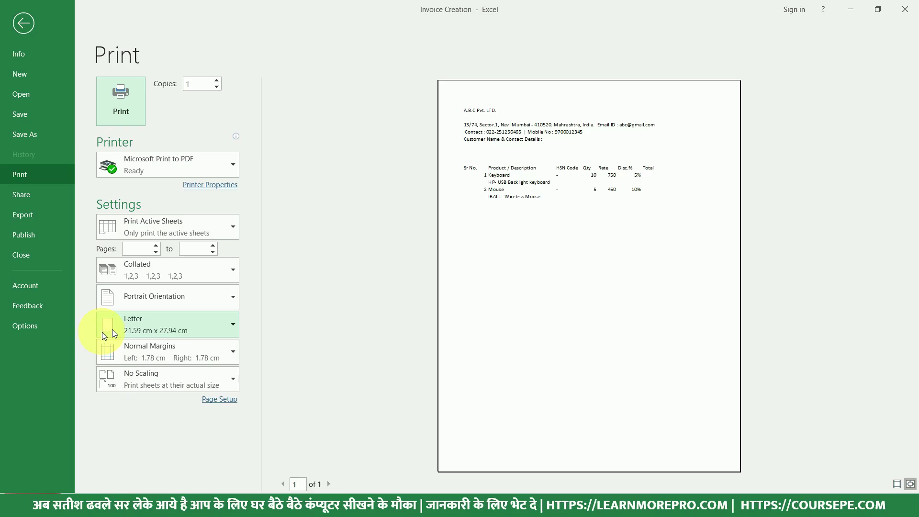
{"action": "left_click", "coordinate": [170, 309]}
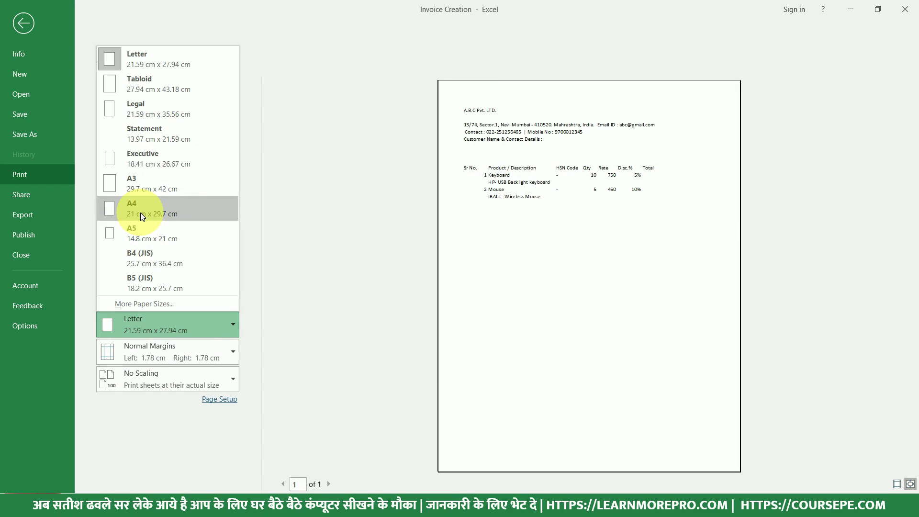
{"action": "left_click", "coordinate": [141, 214]}
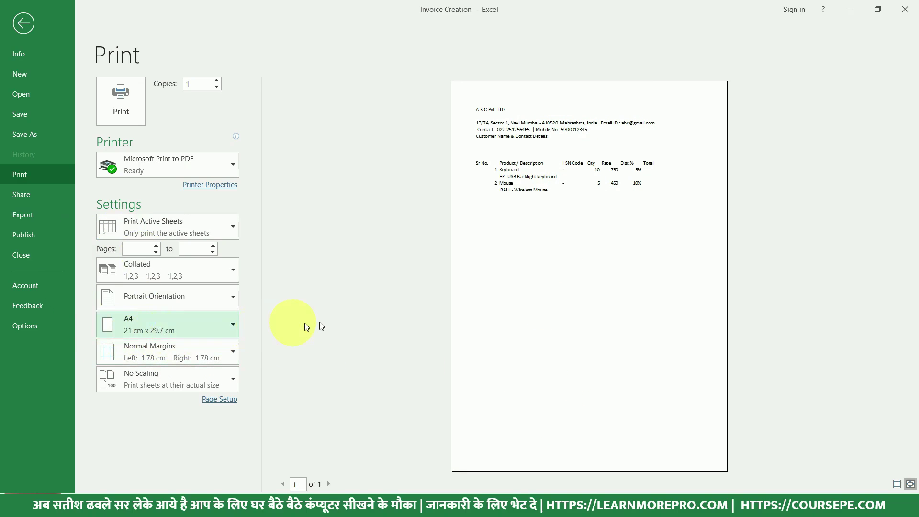
{"action": "key", "text": "Escape"}
{"action": "key", "text": "ctrl+p"}
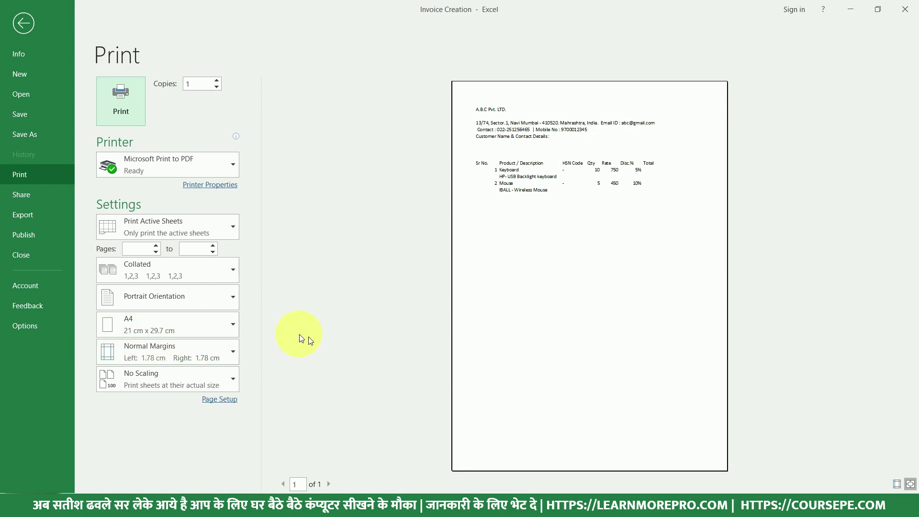
{"action": "key", "text": "Escape"}
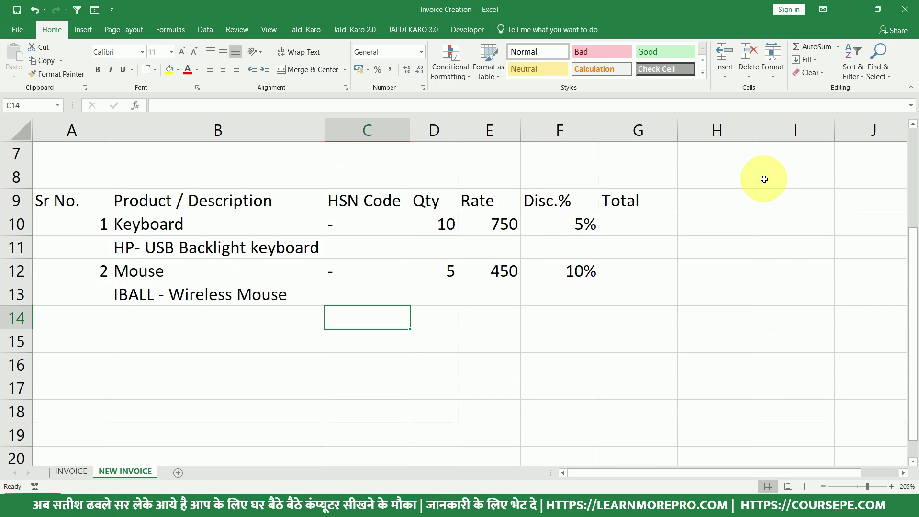
Check where the A4 page boundary falls on the NEW INVOICE sheet, marking out the last rows of the page across columns A to H.
{"action": "scroll", "coordinate": [765, 230], "scroll_direction": "down", "scroll_amount": 8}
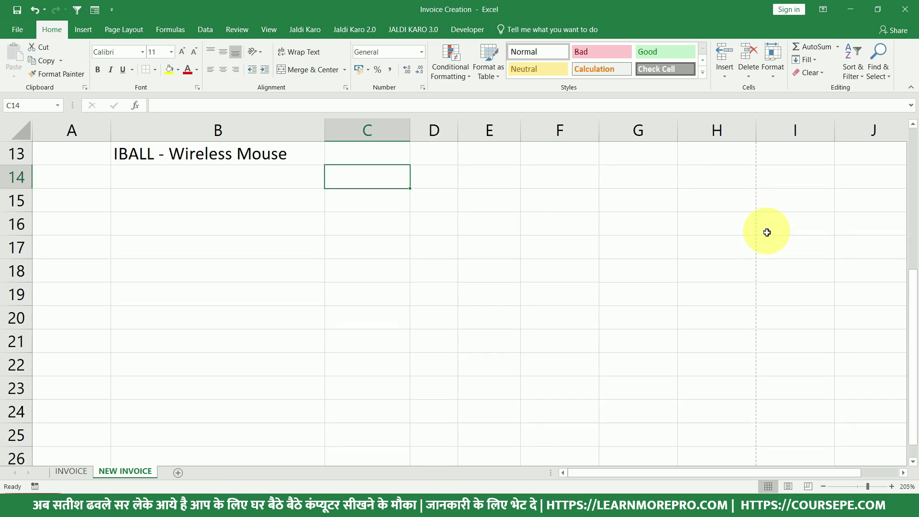
{"action": "scroll", "coordinate": [758, 263], "scroll_direction": "down", "scroll_amount": 3}
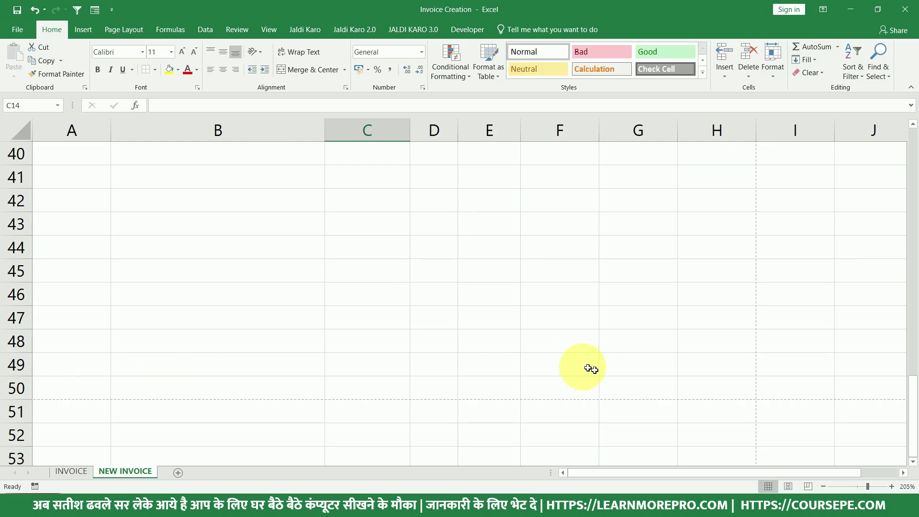
{"action": "left_click_drag", "start_coordinate": [708, 388], "coordinate": [55, 349]}
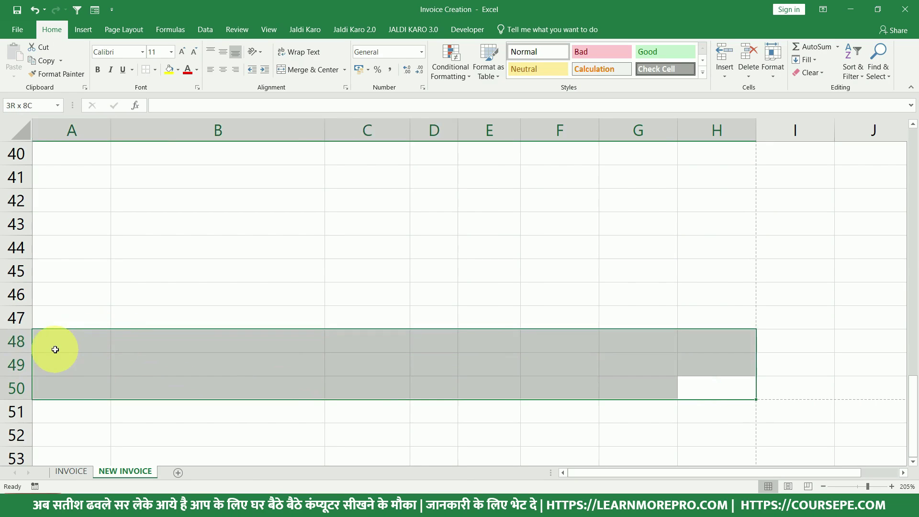
{"action": "scroll", "coordinate": [277, 316], "scroll_direction": "up", "scroll_amount": 13}
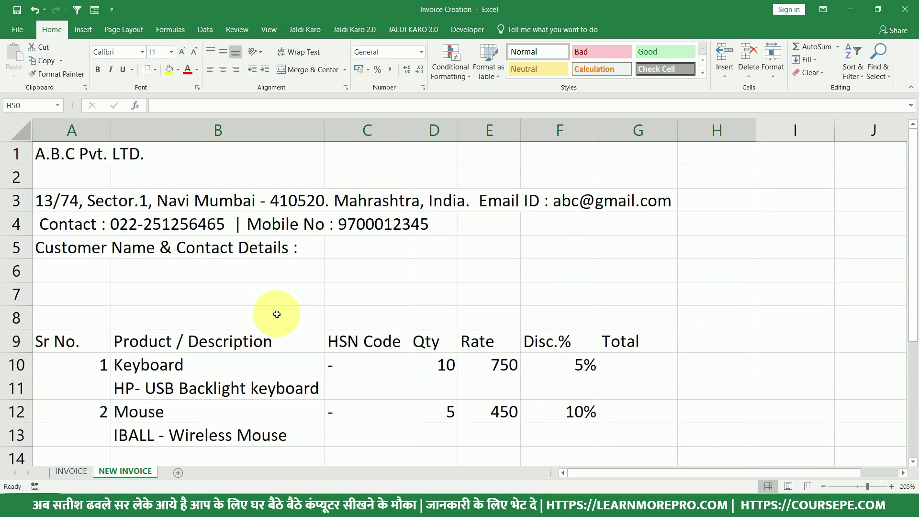
{"action": "left_click", "coordinate": [229, 200]}
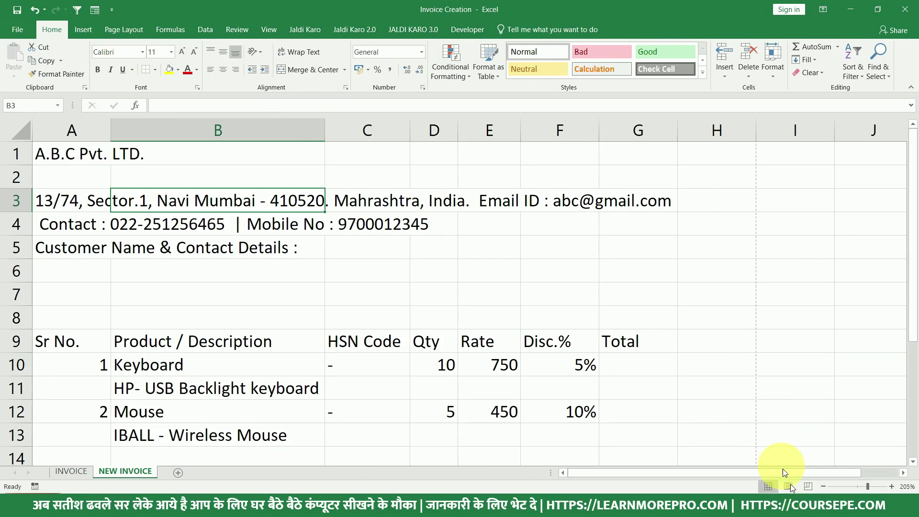
View the NEW INVOICE sheet in Page Layout view down to the last row of the page, and return to Normal view.
{"action": "left_click", "coordinate": [792, 487]}
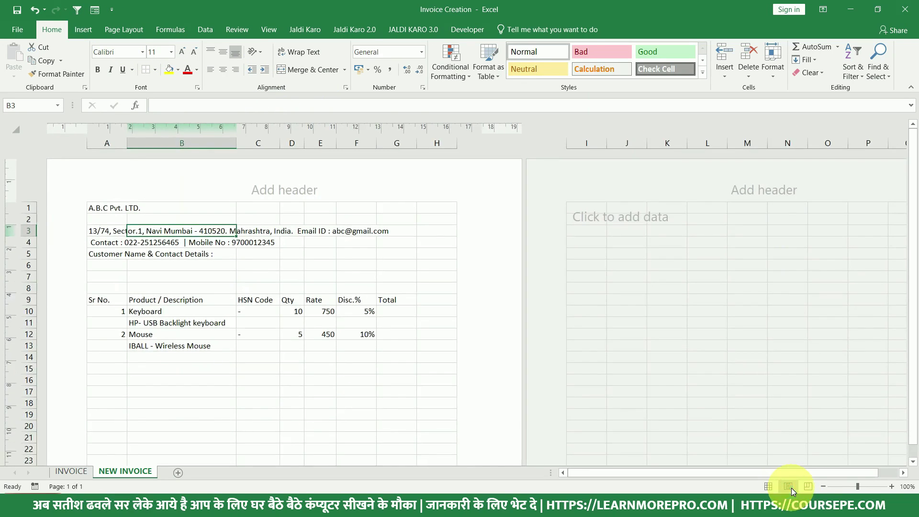
{"action": "scroll", "coordinate": [218, 325], "scroll_direction": "down", "scroll_amount": 9}
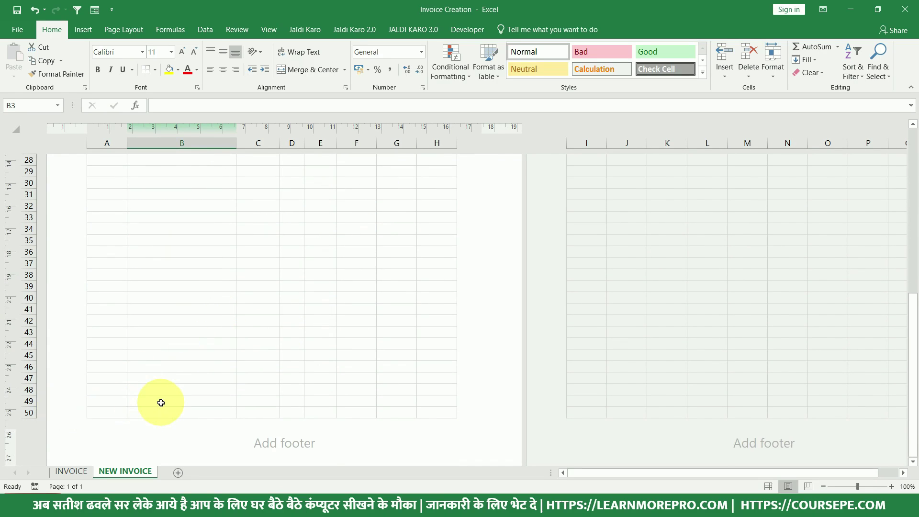
{"action": "scroll", "coordinate": [163, 400], "scroll_direction": "up", "scroll_amount": 9}
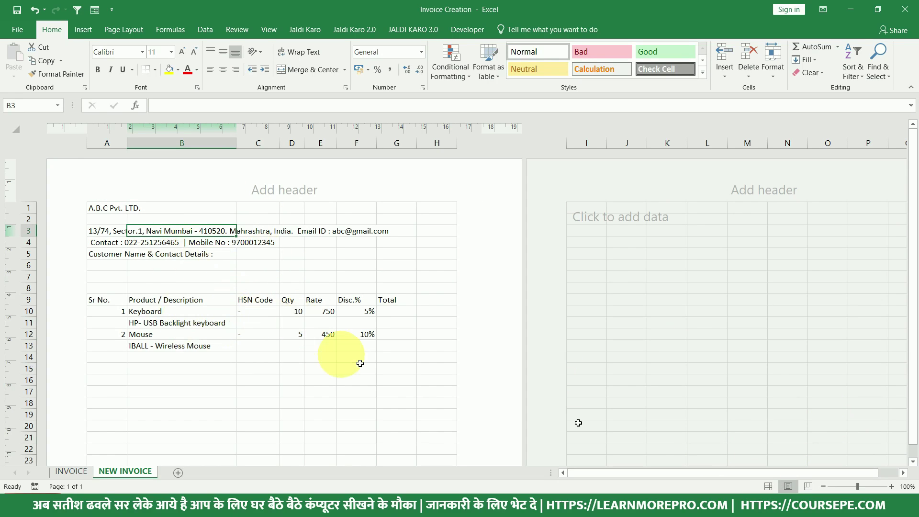
{"action": "left_click", "coordinate": [769, 486]}
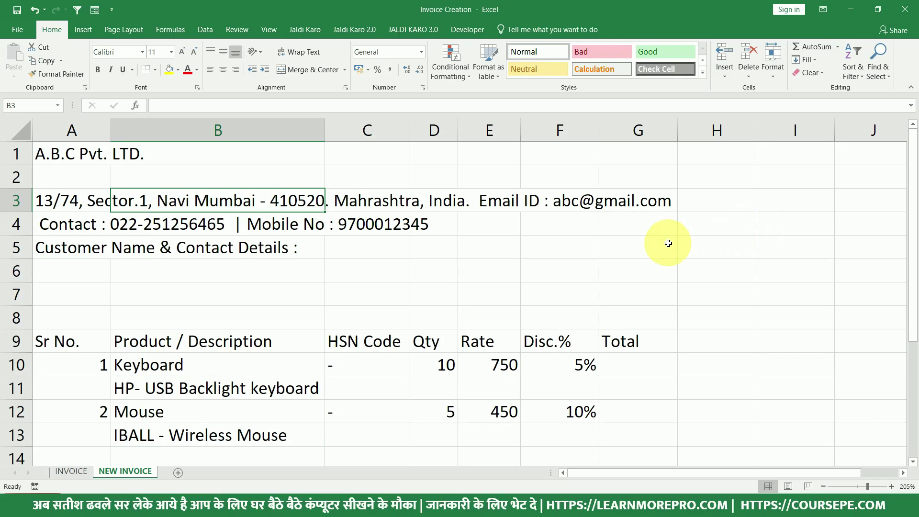
Widen columns B, E and G of the NEW INVOICE sheet so the Total column ends at the A4 page boundary.
{"action": "left_click_drag", "start_coordinate": [324, 128], "coordinate": [345, 136]}
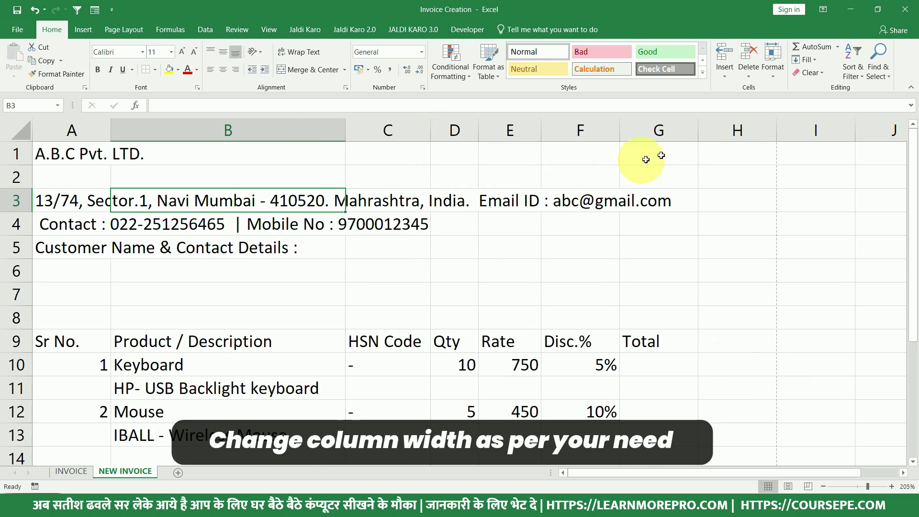
{"action": "left_click_drag", "start_coordinate": [699, 132], "coordinate": [708, 131]}
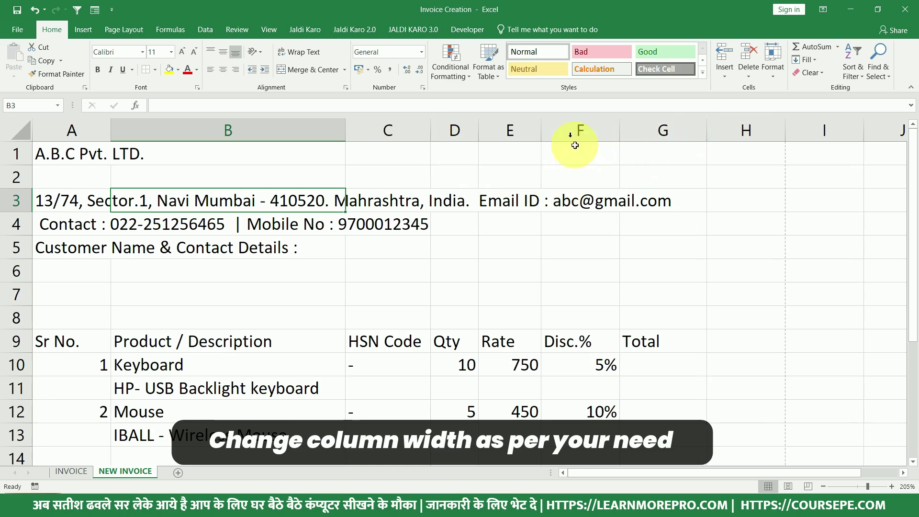
{"action": "left_click_drag", "start_coordinate": [545, 134], "coordinate": [569, 133]}
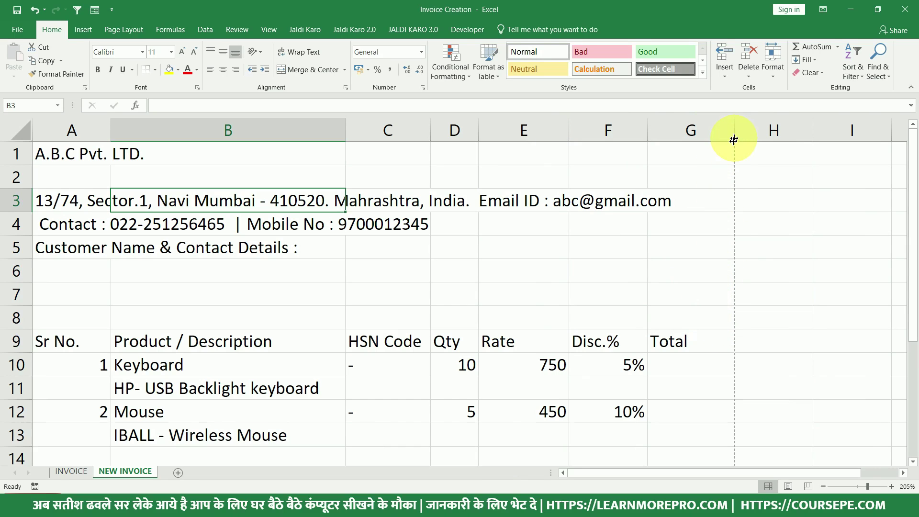
{"action": "left_click_drag", "start_coordinate": [699, 335], "coordinate": [697, 429]}
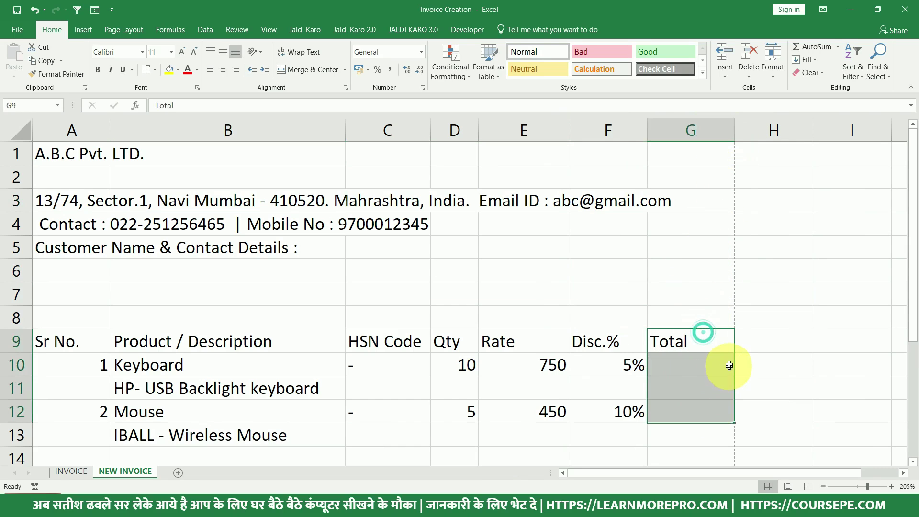
{"action": "left_click", "coordinate": [711, 302]}
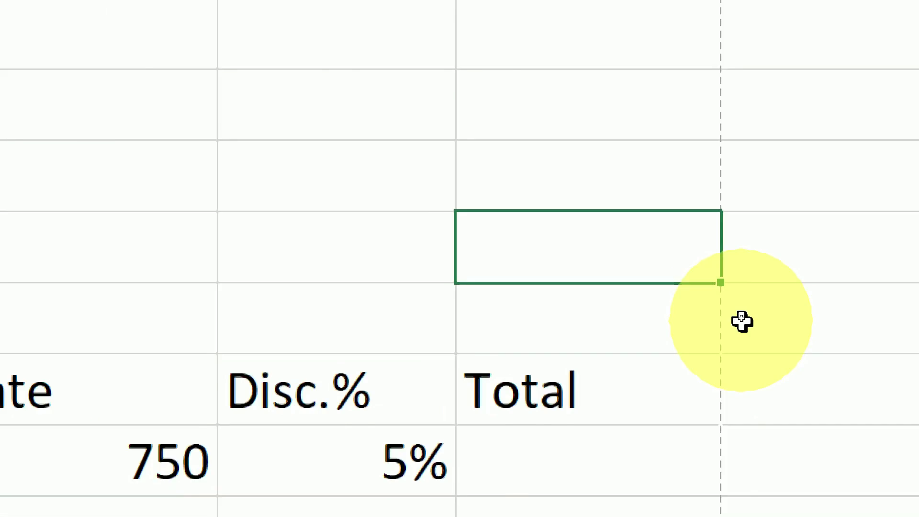
Examine the blank rows below the items down to the page end, locating row 28 for the totals block.
{"action": "scroll", "coordinate": [431, 291], "scroll_direction": "down", "scroll_amount": 5}
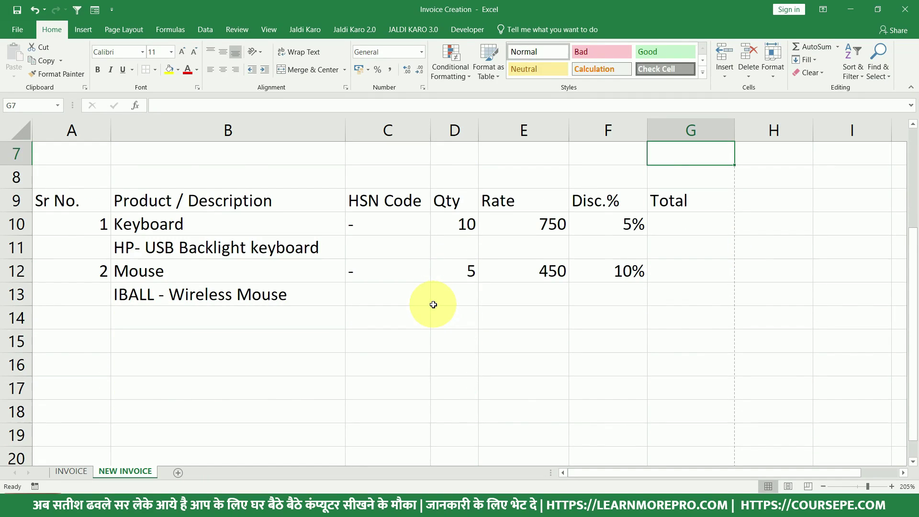
{"action": "scroll", "coordinate": [144, 383], "scroll_direction": "down", "scroll_amount": 1}
{"action": "left_click", "coordinate": [70, 371]}
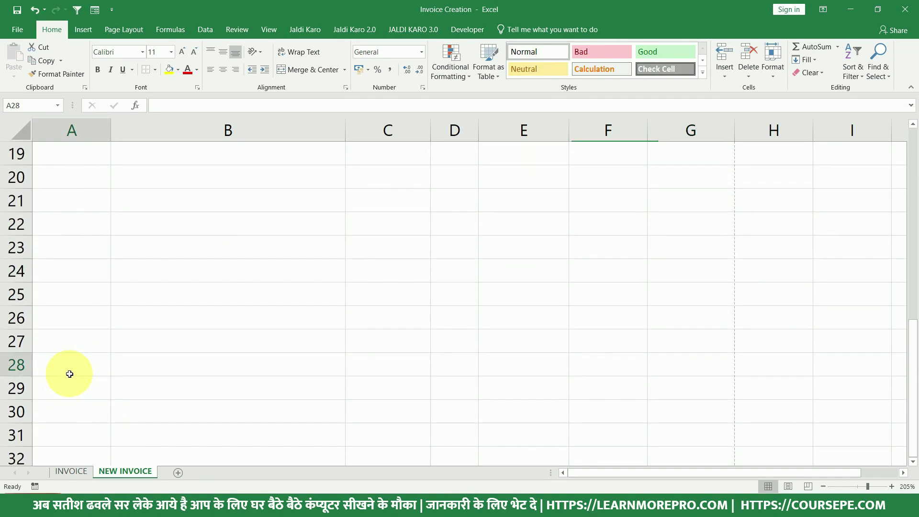
{"action": "scroll", "coordinate": [90, 394], "scroll_direction": "down", "scroll_amount": 6}
{"action": "scroll", "coordinate": [105, 416], "scroll_direction": "down", "scroll_amount": 6}
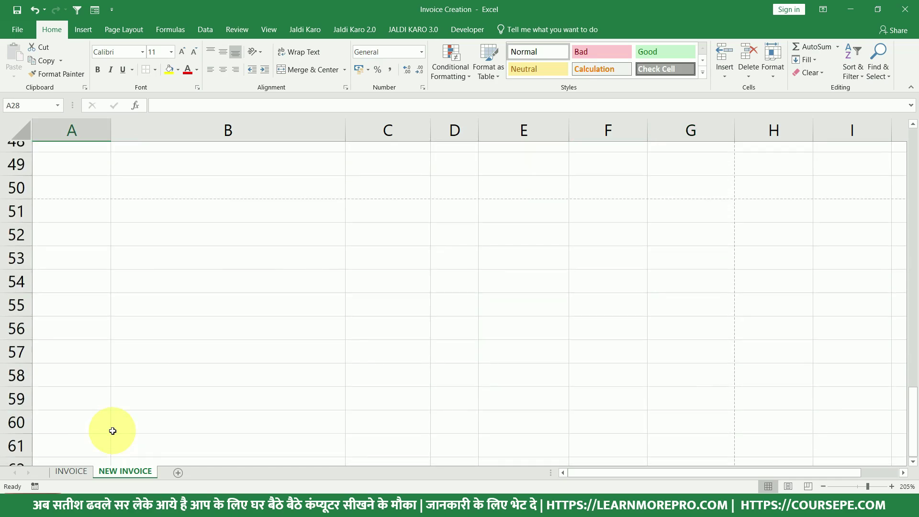
{"action": "scroll", "coordinate": [112, 430], "scroll_direction": "up", "scroll_amount": 5}
{"action": "scroll", "coordinate": [112, 430], "scroll_direction": "up", "scroll_amount": 10}
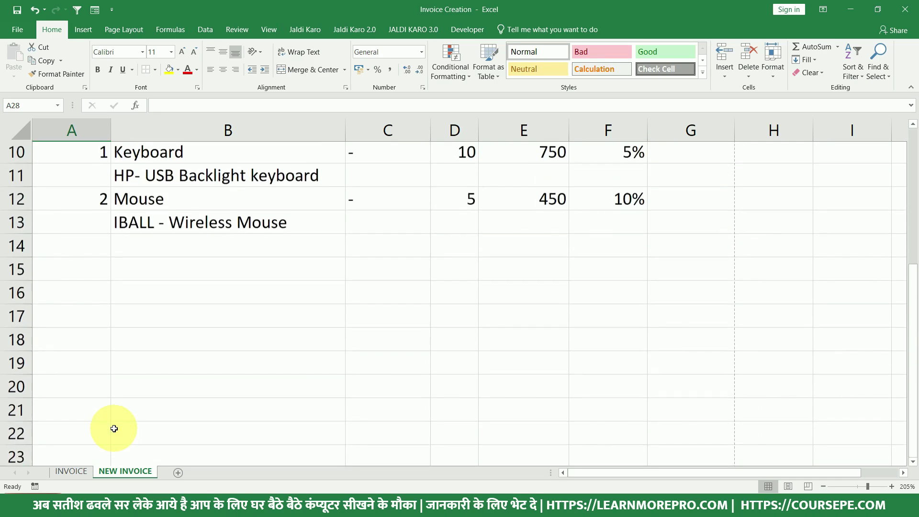
{"action": "scroll", "coordinate": [115, 427], "scroll_direction": "down", "scroll_amount": 3}
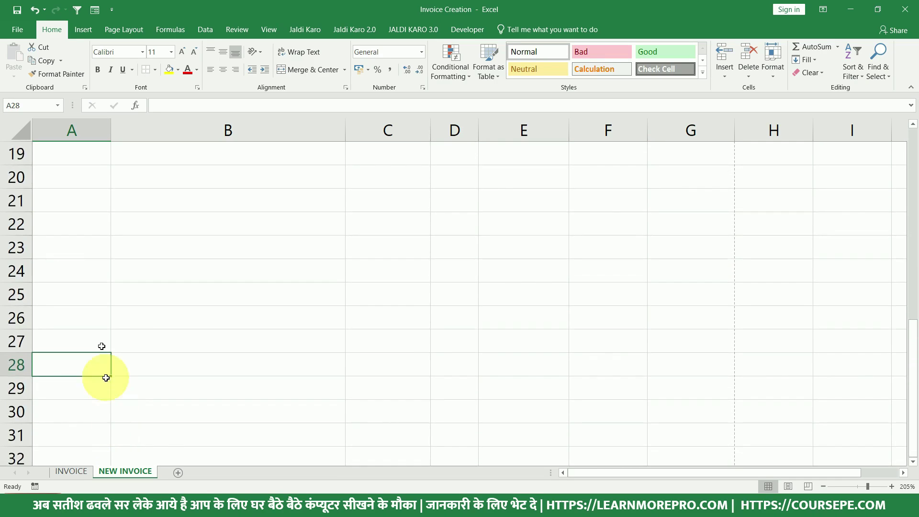
{"action": "scroll", "coordinate": [114, 335], "scroll_direction": "up", "scroll_amount": 6}
{"action": "scroll", "coordinate": [118, 325], "scroll_direction": "down", "scroll_amount": 6}
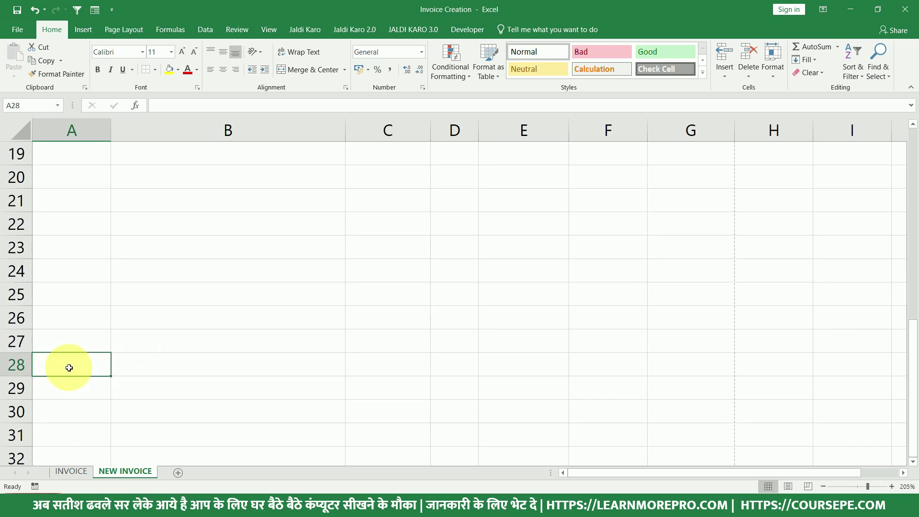
Examine the totals labels on the INVOICE sheet, from Transport & Forwarding to Grand Total.
{"action": "left_click", "coordinate": [72, 473]}
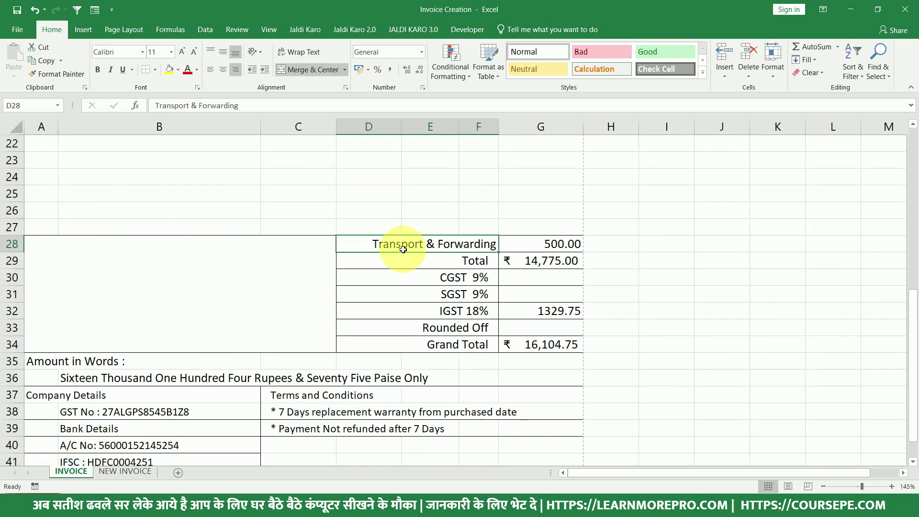
{"action": "left_click", "coordinate": [437, 280]}
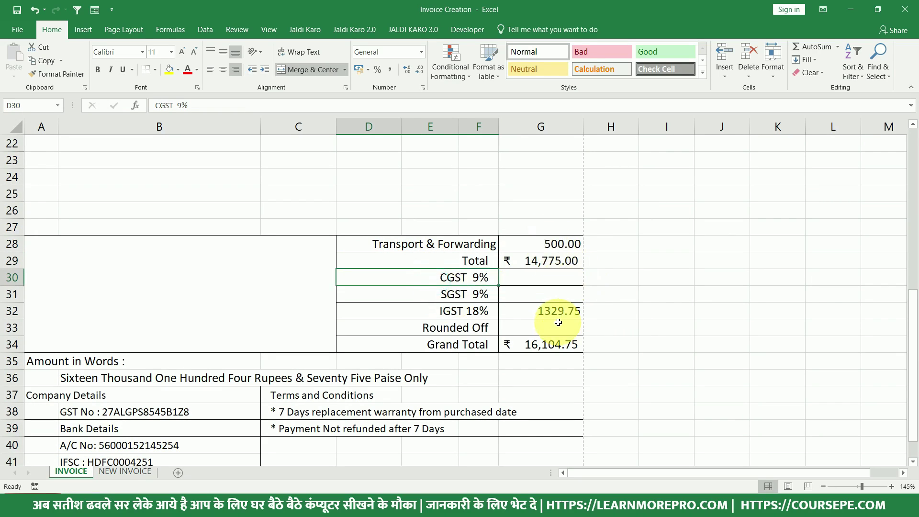
{"action": "left_click_drag", "start_coordinate": [438, 243], "coordinate": [446, 344]}
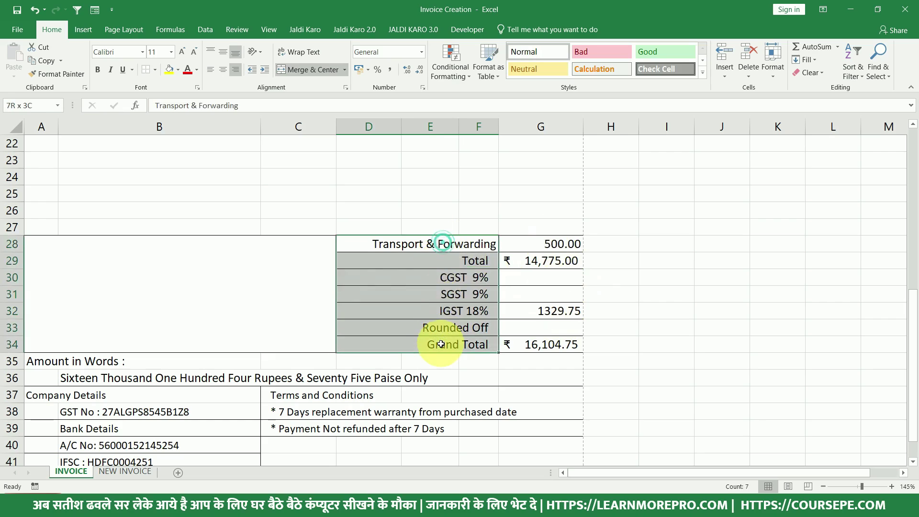
{"action": "double_click", "coordinate": [383, 246]}
{"action": "left_click_drag", "start_coordinate": [371, 244], "coordinate": [502, 239]}
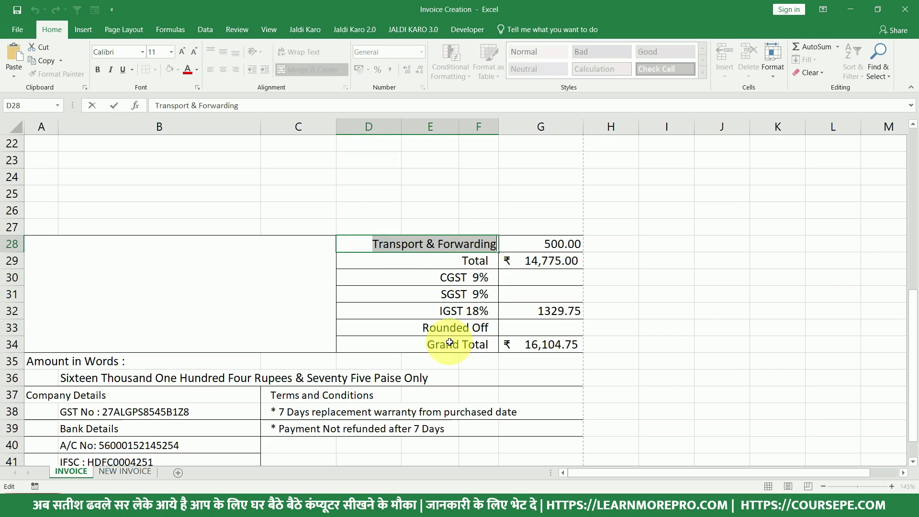
{"action": "left_click_drag", "start_coordinate": [443, 246], "coordinate": [449, 339]}
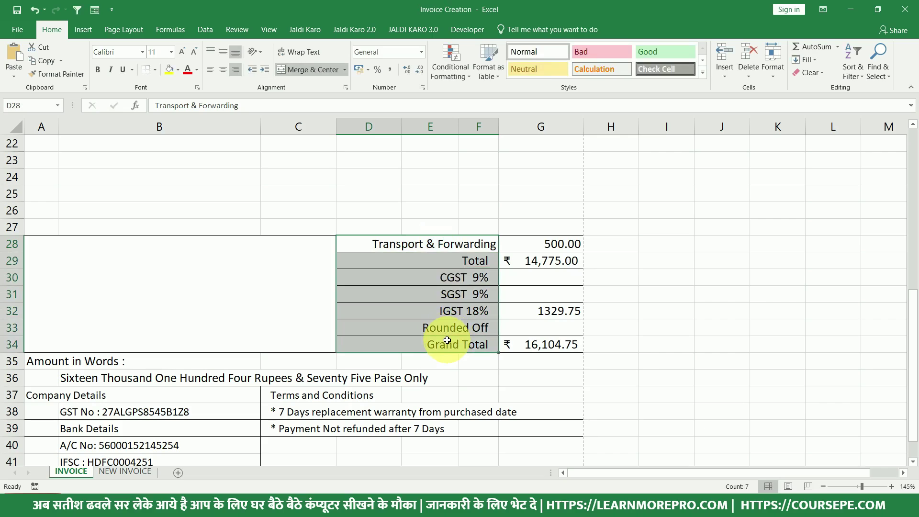
Copy the Transport & Forwarding and Total labels from the INVOICE sheet into cells D28 and D29 of NEW INVOICE.
{"action": "double_click", "coordinate": [380, 243]}
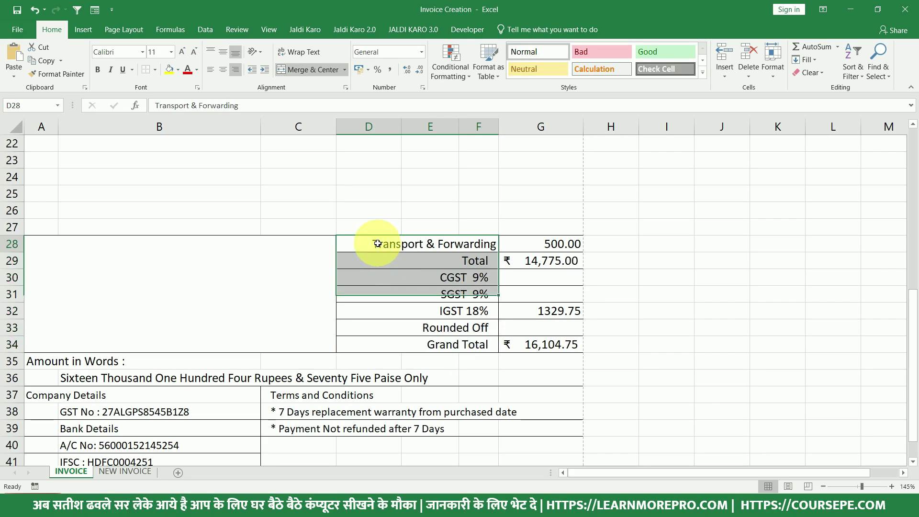
{"action": "left_click_drag", "start_coordinate": [371, 244], "coordinate": [506, 247]}
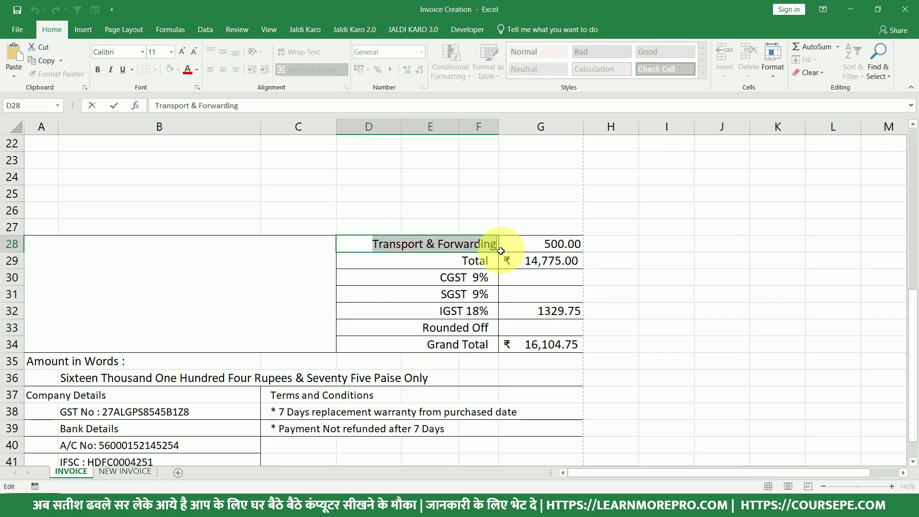
{"action": "key", "text": "Escape"}
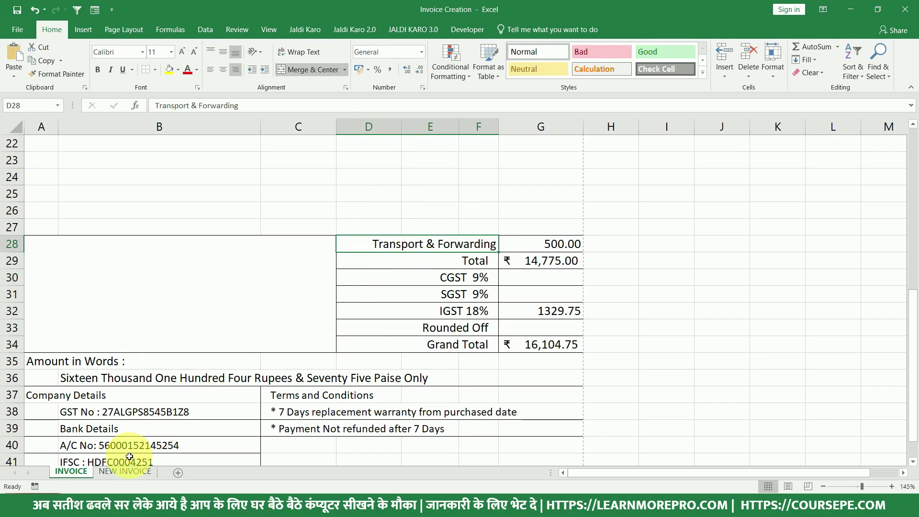
{"action": "left_click", "coordinate": [131, 478]}
{"action": "left_click", "coordinate": [452, 365]}
{"action": "key", "text": "ctrl+v"}
{"action": "left_click", "coordinate": [71, 472]}
{"action": "left_click", "coordinate": [133, 470]}
{"action": "key", "text": "ctrl+v"}
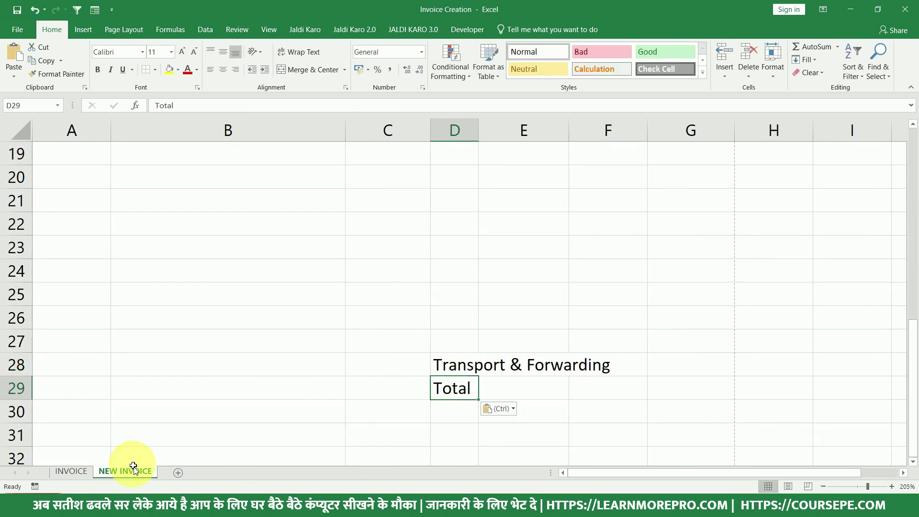
Copy the CGST 9%, SGST 9%, Rounded Off and Grand Total labels from INVOICE into cells D30 to D33 of NEW INVOICE.
{"action": "left_click_drag", "start_coordinate": [440, 294], "coordinate": [518, 290]}
{"action": "left_click_drag", "start_coordinate": [421, 328], "coordinate": [508, 327]}
{"action": "left_click", "coordinate": [136, 471]}
{"action": "key", "text": "ctrl+v"}
{"action": "double_click", "coordinate": [433, 342]}
{"action": "key", "text": "ctrl+v"}
{"action": "left_click", "coordinate": [71, 472]}
{"action": "left_click", "coordinate": [122, 473]}
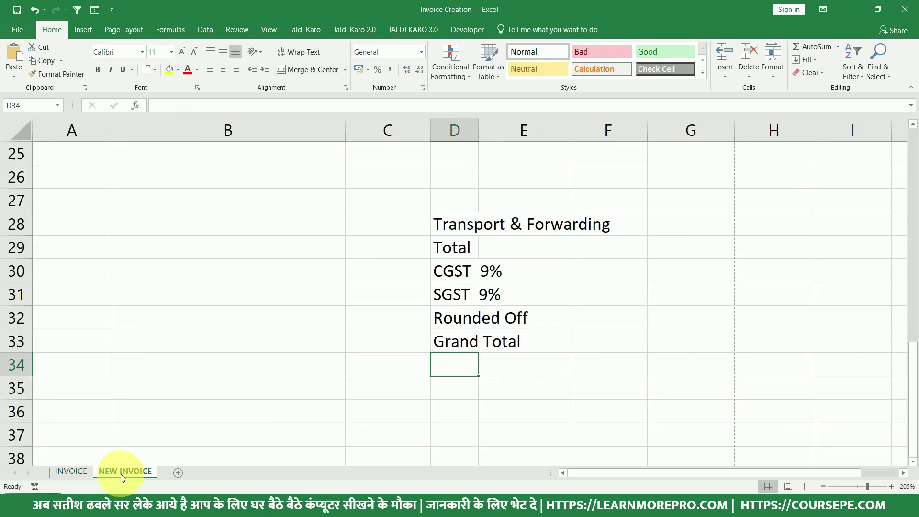
Copy the "Amount in Words :" label from cell A35 of the INVOICE sheet into cell A35 of NEW INVOICE.
{"action": "left_click", "coordinate": [70, 471]}
{"action": "scroll", "coordinate": [73, 377], "scroll_direction": "down", "scroll_amount": 1}
{"action": "left_click", "coordinate": [46, 313]}
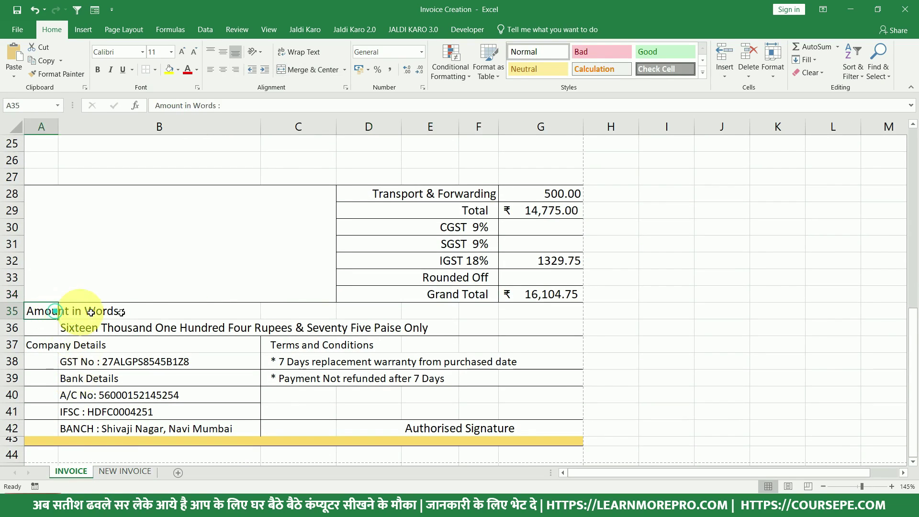
{"action": "double_click", "coordinate": [125, 311]}
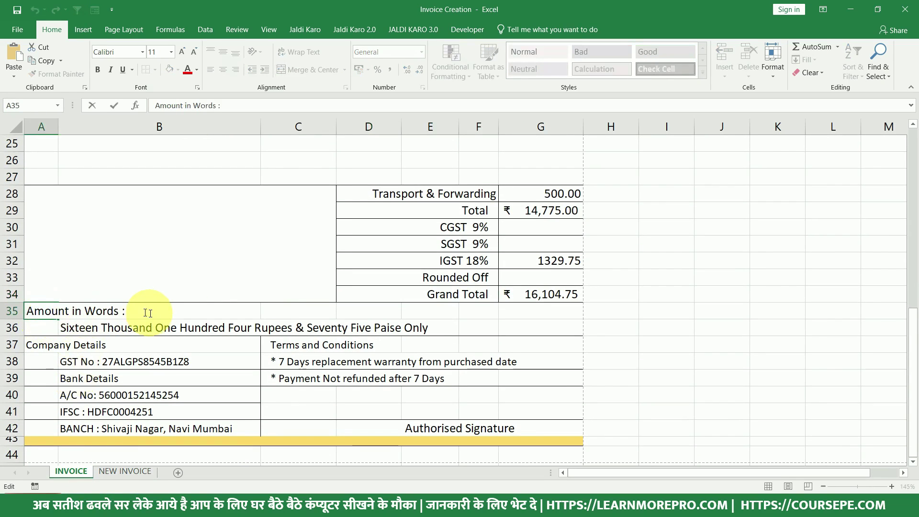
{"action": "left_click_drag", "start_coordinate": [125, 311], "coordinate": [27, 311]}
{"action": "key", "text": "Escape"}
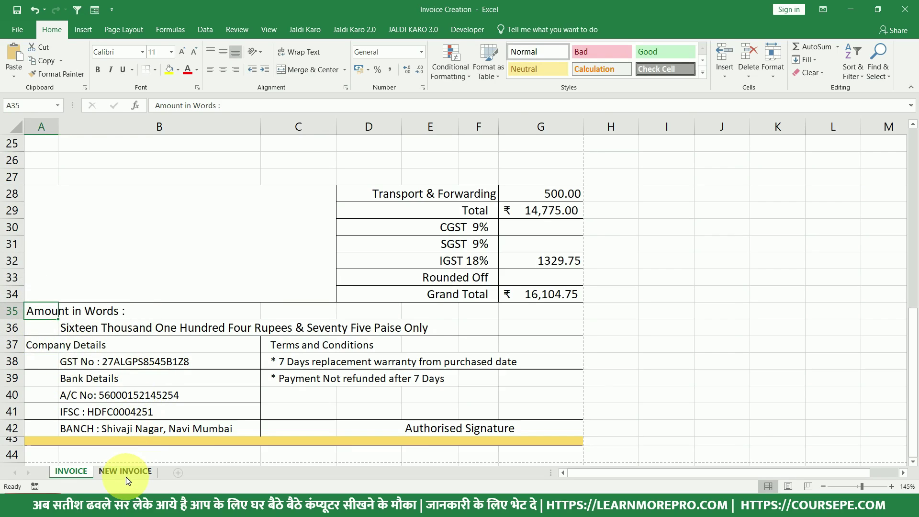
{"action": "left_click", "coordinate": [126, 472]}
{"action": "left_click", "coordinate": [76, 365]}
{"action": "left_click", "coordinate": [79, 396]}
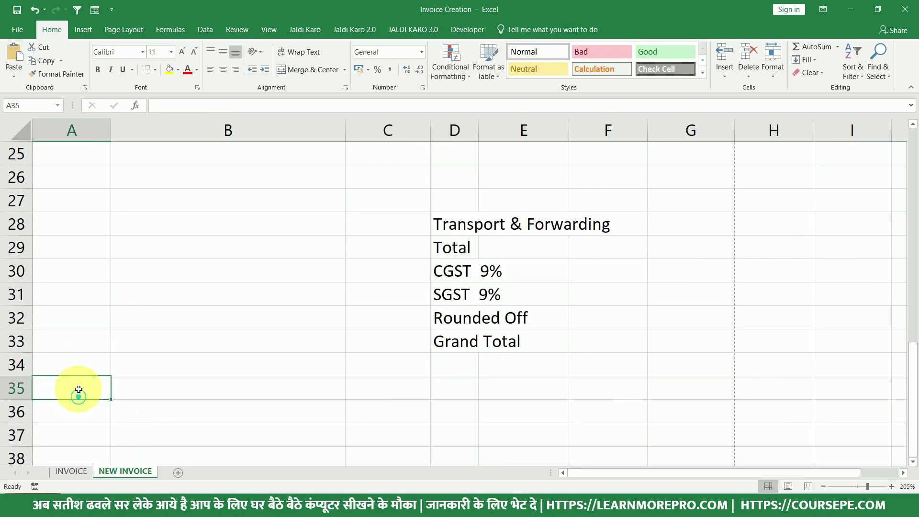
{"action": "key", "text": "ctrl+v"}
Copy the company details, bank details, terms and signature block from the INVOICE sheet into NEW INVOICE starting at cell A36.
{"action": "left_click", "coordinate": [90, 411]}
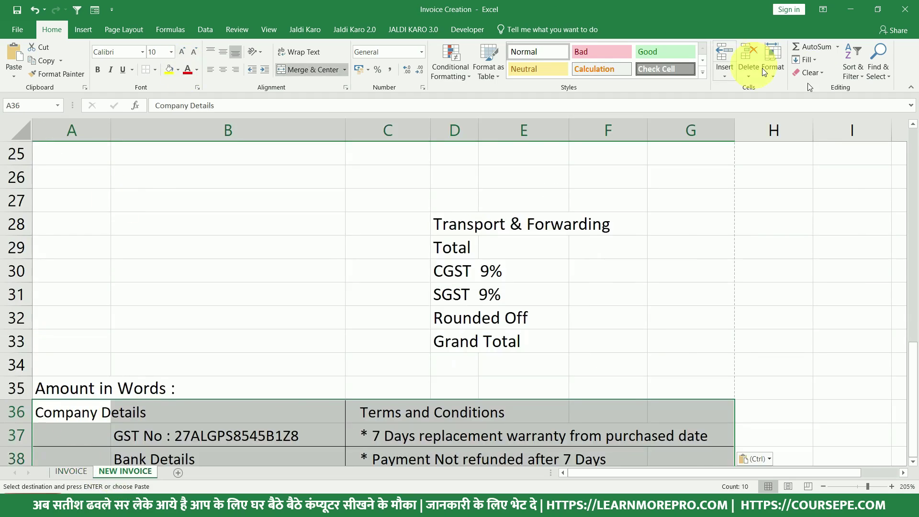
Examine the pasted company details, bank details, terms and conditions, and signature label in rows 36 to 41 of NEW INVOICE.
{"action": "scroll", "coordinate": [278, 343], "scroll_direction": "down", "scroll_amount": 2}
{"action": "left_click", "coordinate": [277, 343]}
{"action": "key", "text": "Escape"}
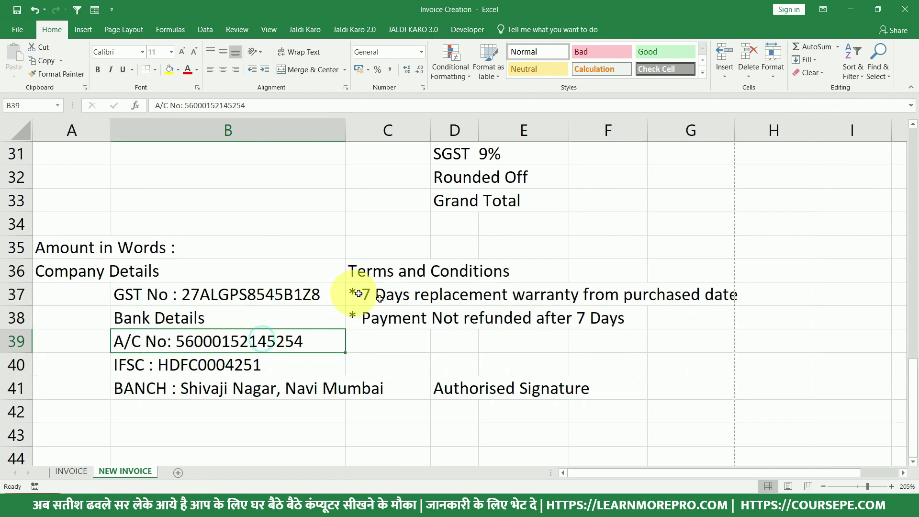
{"action": "left_click_drag", "start_coordinate": [69, 271], "coordinate": [574, 387]}
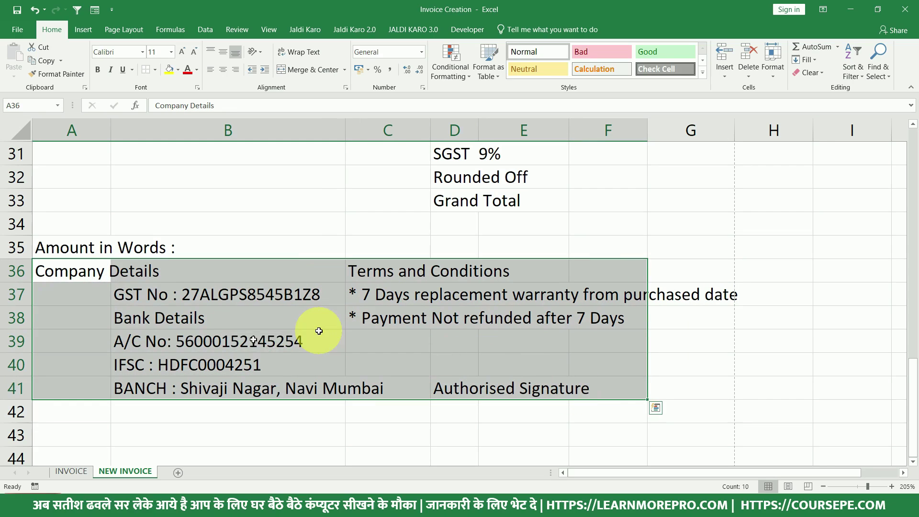
{"action": "left_click", "coordinate": [83, 272]}
{"action": "left_click_drag", "start_coordinate": [82, 272], "coordinate": [174, 390]}
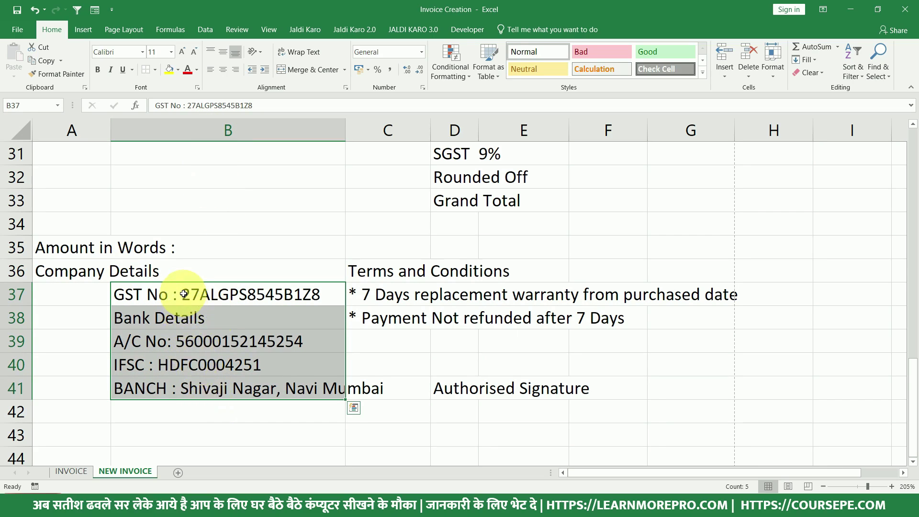
{"action": "left_click_drag", "start_coordinate": [183, 294], "coordinate": [201, 385]}
{"action": "left_click", "coordinate": [378, 271]}
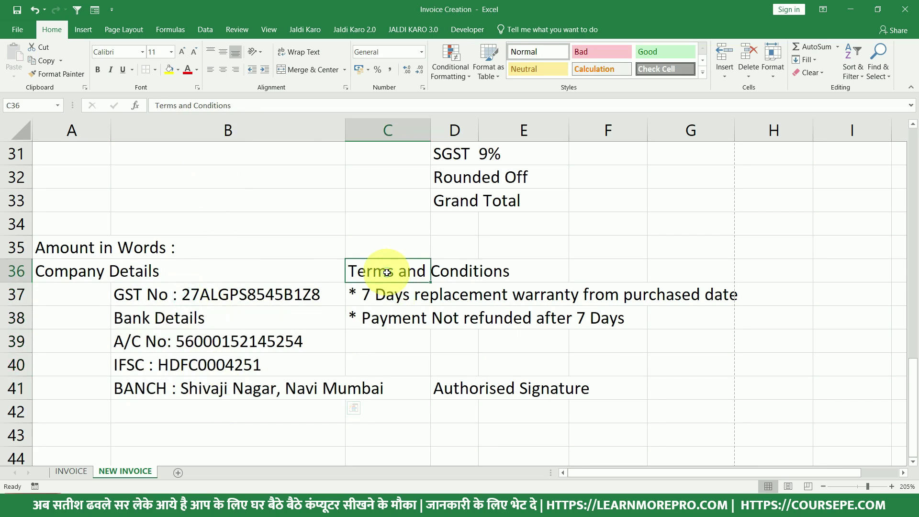
{"action": "left_click_drag", "start_coordinate": [377, 289], "coordinate": [380, 320]}
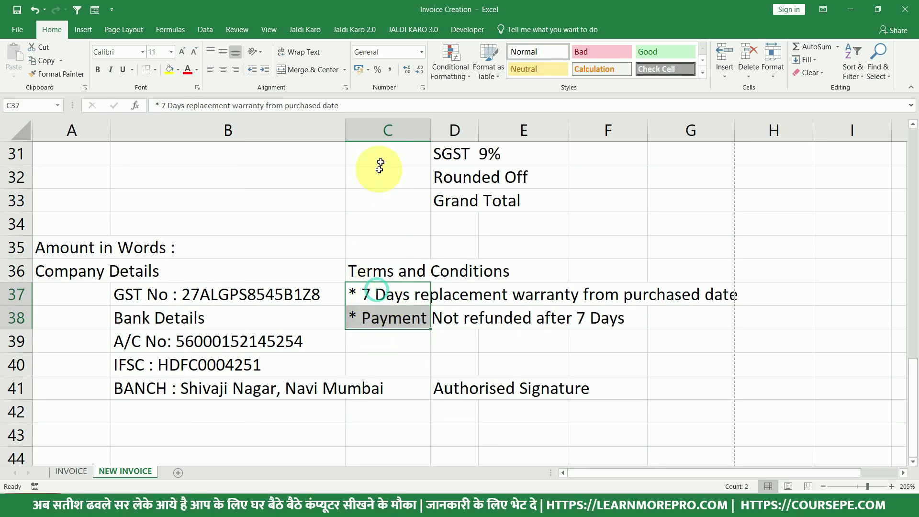
{"action": "left_click", "coordinate": [380, 269]}
{"action": "left_click", "coordinate": [394, 318]}
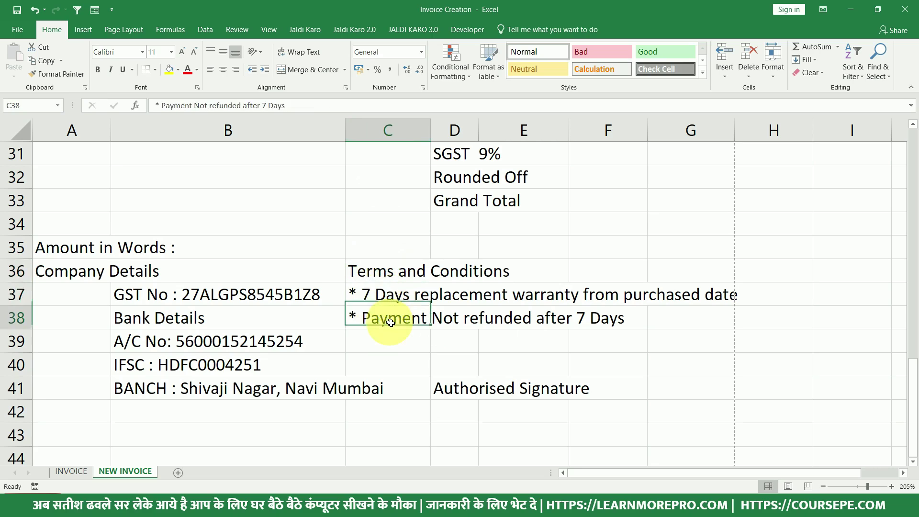
{"action": "left_click", "coordinate": [461, 390]}
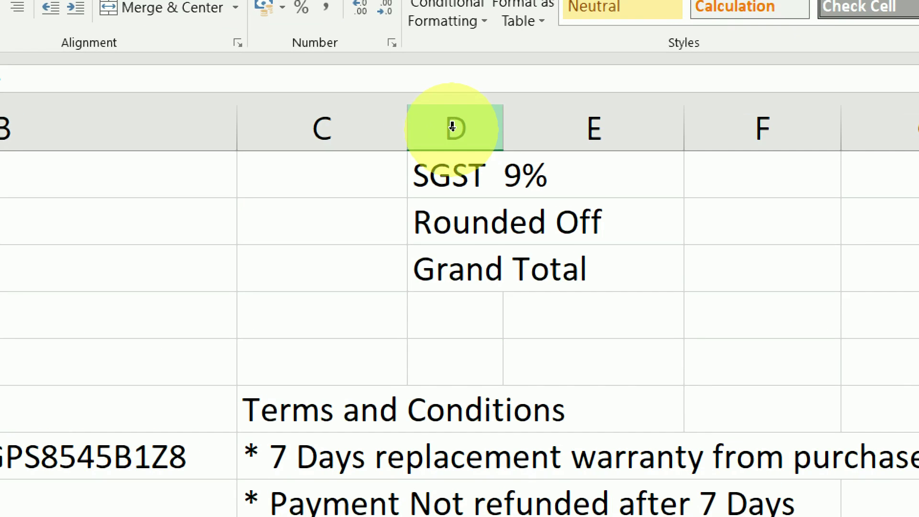
Merge and center cells A1 to G2 holding the company name A.B.C Pvt. LTD. at the start of NEW INVOICE.
{"action": "scroll", "coordinate": [521, 295], "scroll_direction": "up", "scroll_amount": 10}
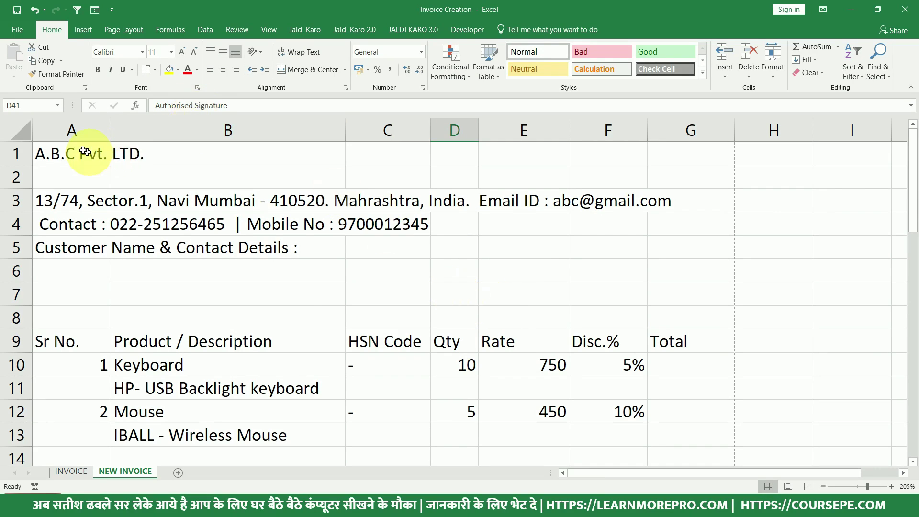
{"action": "left_click_drag", "start_coordinate": [76, 144], "coordinate": [682, 182]}
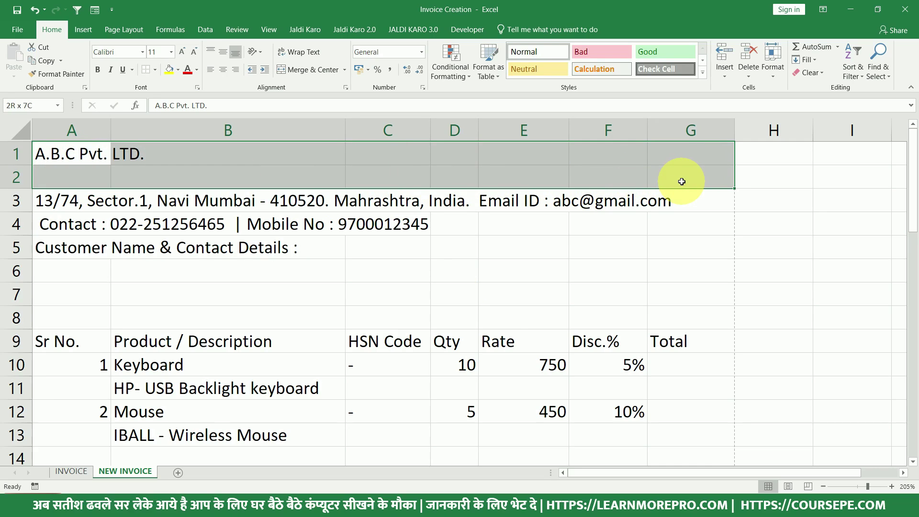
{"action": "left_click", "coordinate": [72, 151]}
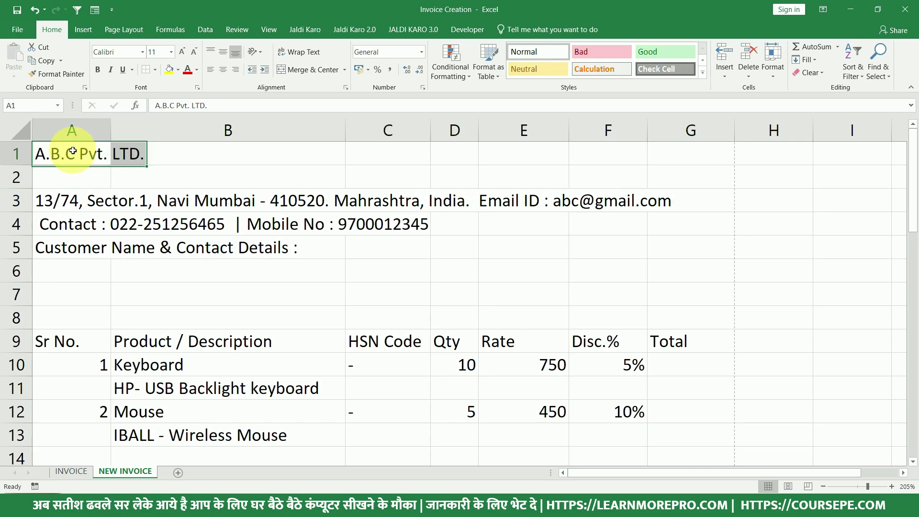
{"action": "left_click_drag", "start_coordinate": [66, 152], "coordinate": [406, 172]}
{"action": "left_click_drag", "start_coordinate": [669, 172], "coordinate": [673, 173]}
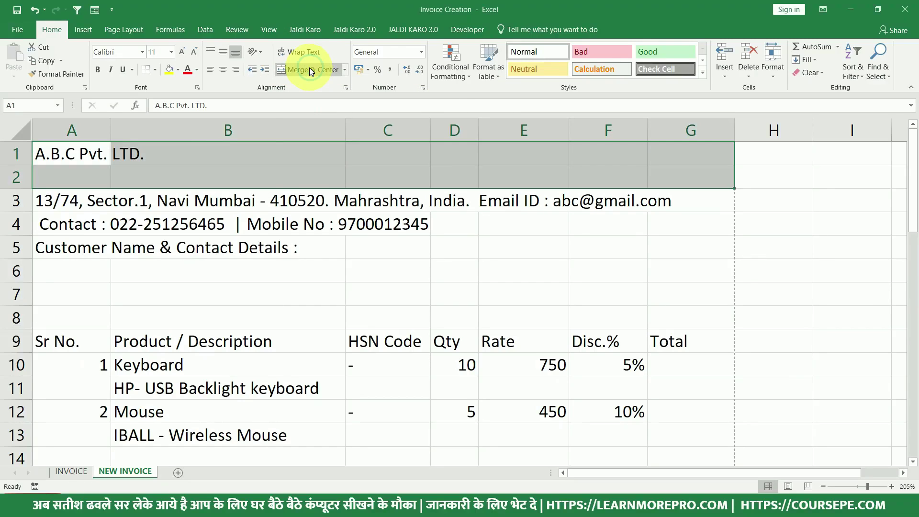
{"action": "left_click", "coordinate": [310, 70]}
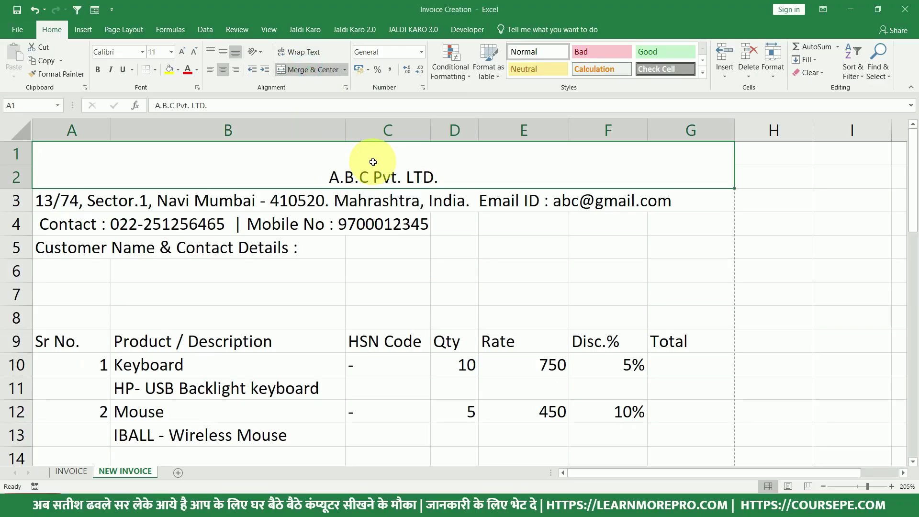
Format the merged company name as bold Aharoni at font size 16.
{"action": "left_click", "coordinate": [182, 55]}
{"action": "left_click", "coordinate": [182, 55]}
{"action": "left_click", "coordinate": [183, 54]}
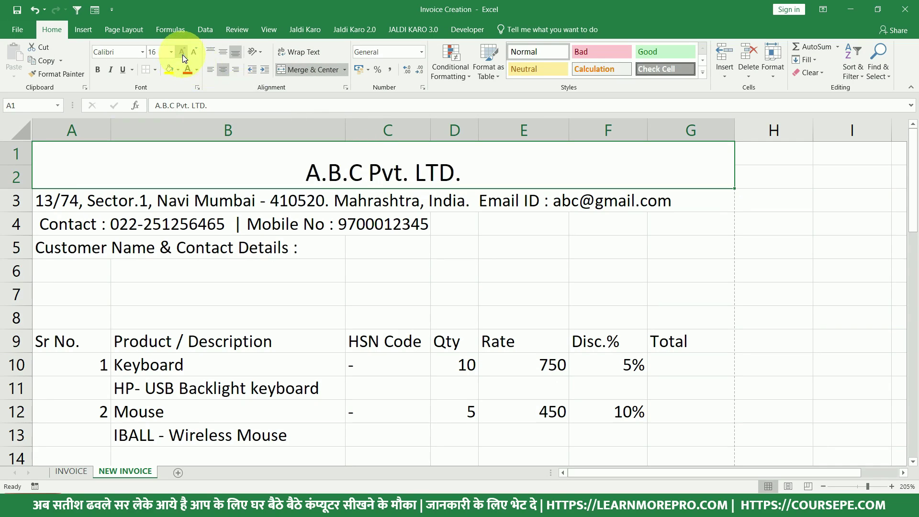
{"action": "left_click", "coordinate": [98, 69]}
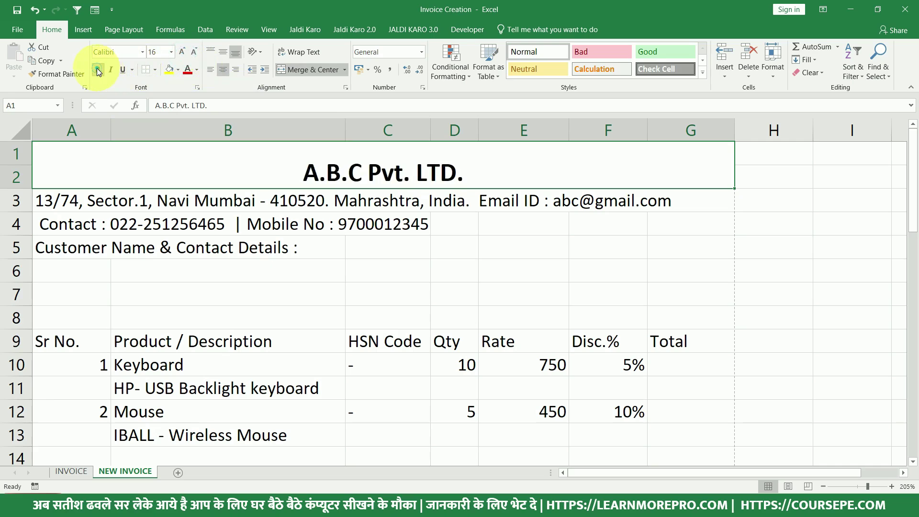
{"action": "left_click", "coordinate": [145, 55]}
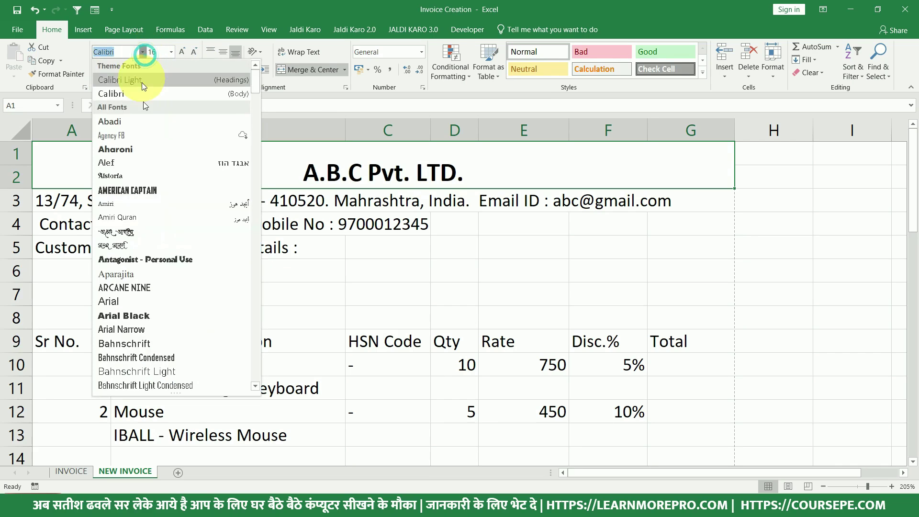
{"action": "left_click", "coordinate": [145, 151]}
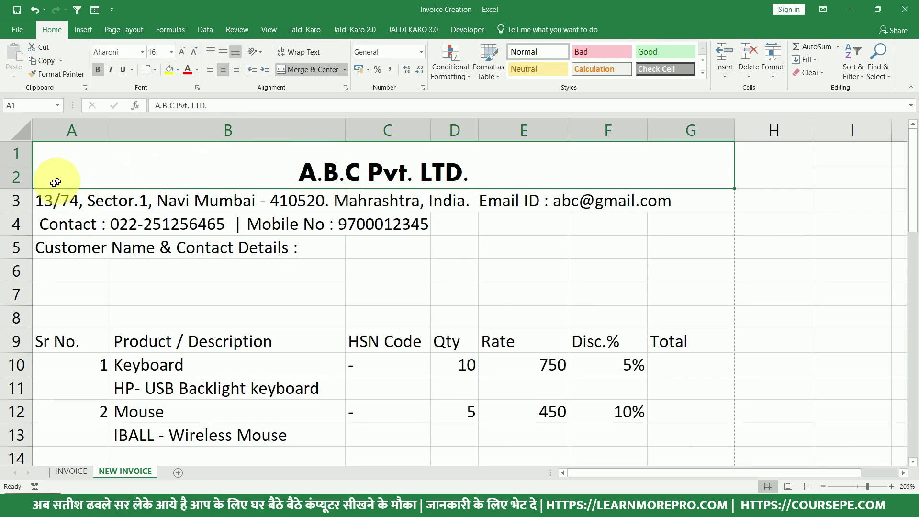
Make row 2 slightly taller and align the company name to the vertical middle of the merged heading.
{"action": "left_click_drag", "start_coordinate": [21, 189], "coordinate": [22, 197]}
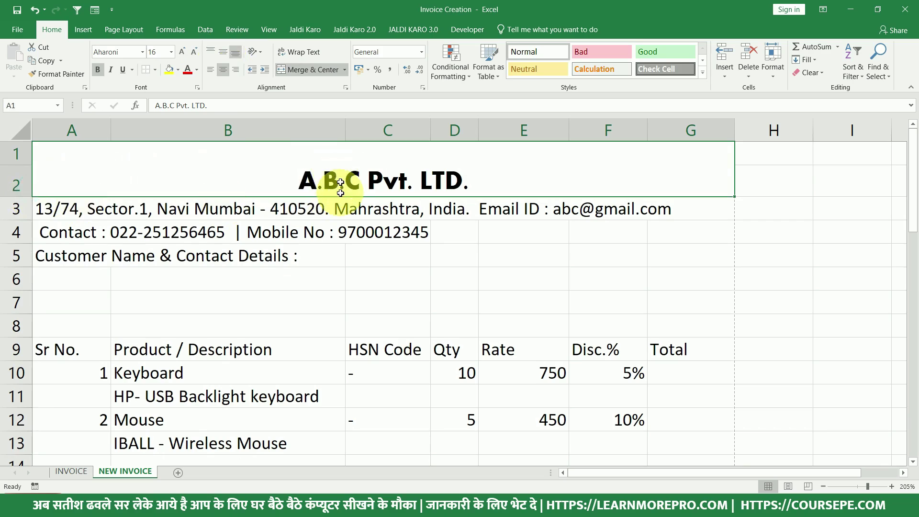
{"action": "left_click", "coordinate": [223, 51]}
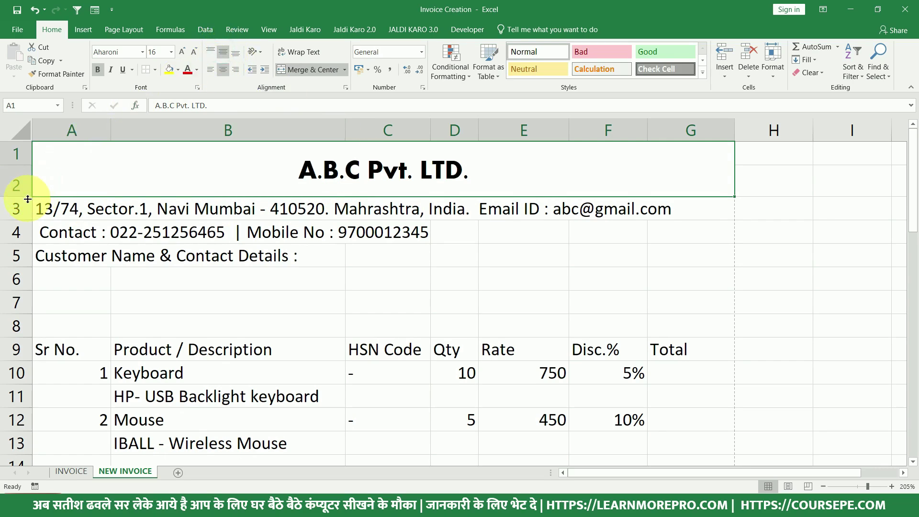
{"action": "left_click_drag", "start_coordinate": [28, 199], "coordinate": [26, 200]}
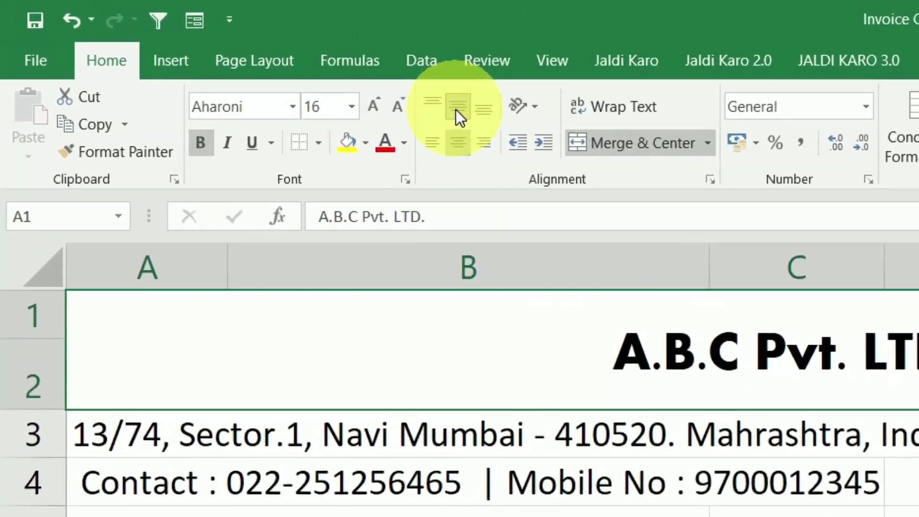
Try left, right, top and bottom alignment on the company name heading, returning it to center and middle alignment.
{"action": "left_click", "coordinate": [433, 145]}
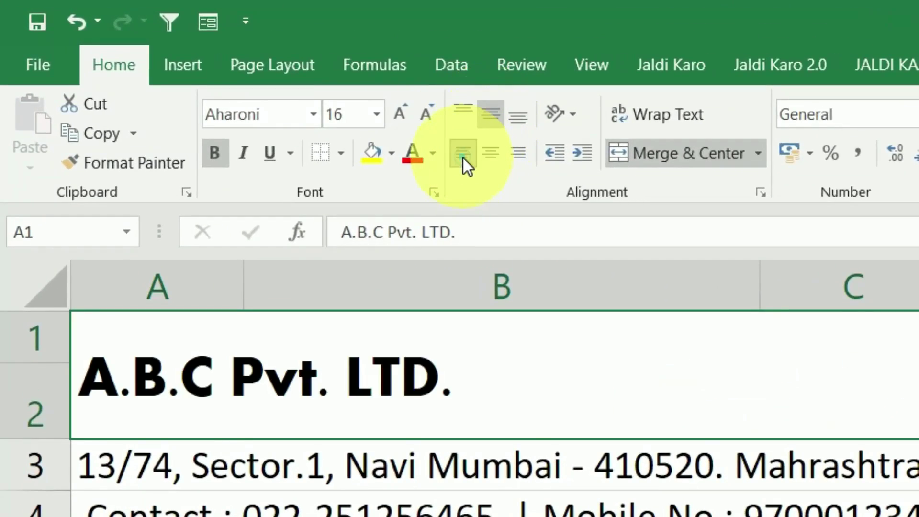
{"action": "left_click", "coordinate": [498, 159]}
{"action": "left_click", "coordinate": [519, 160]}
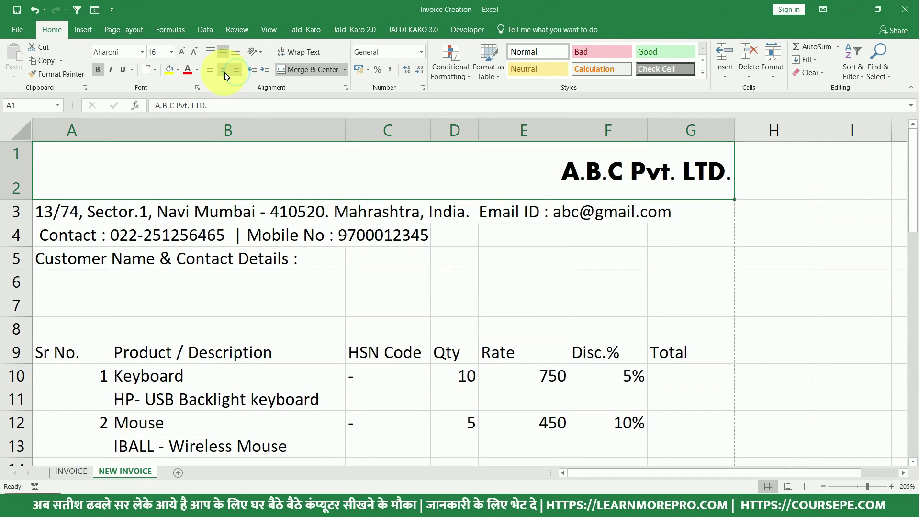
{"action": "left_click", "coordinate": [224, 70]}
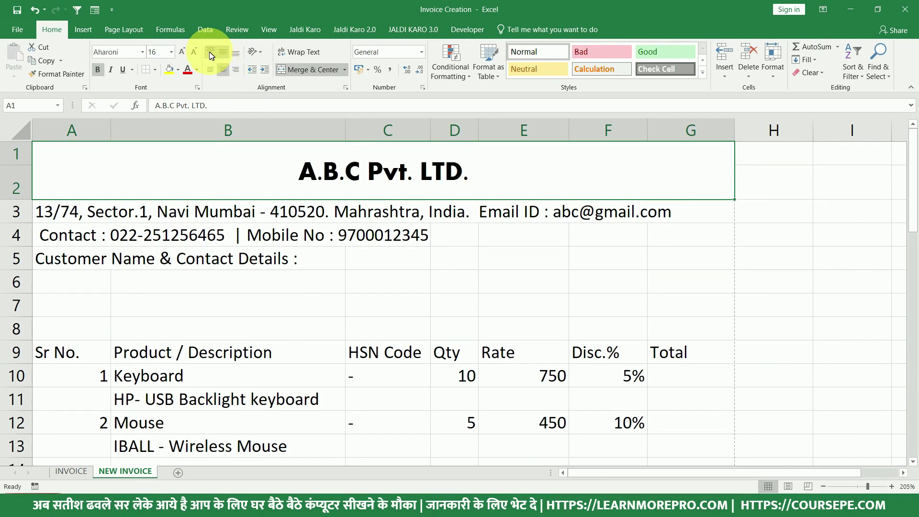
{"action": "left_click", "coordinate": [209, 54]}
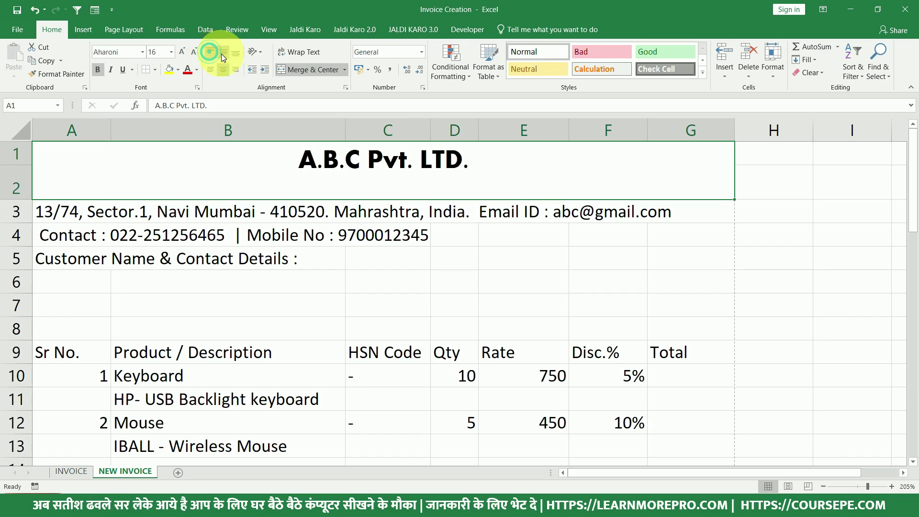
{"action": "left_click", "coordinate": [221, 54]}
{"action": "left_click", "coordinate": [237, 56]}
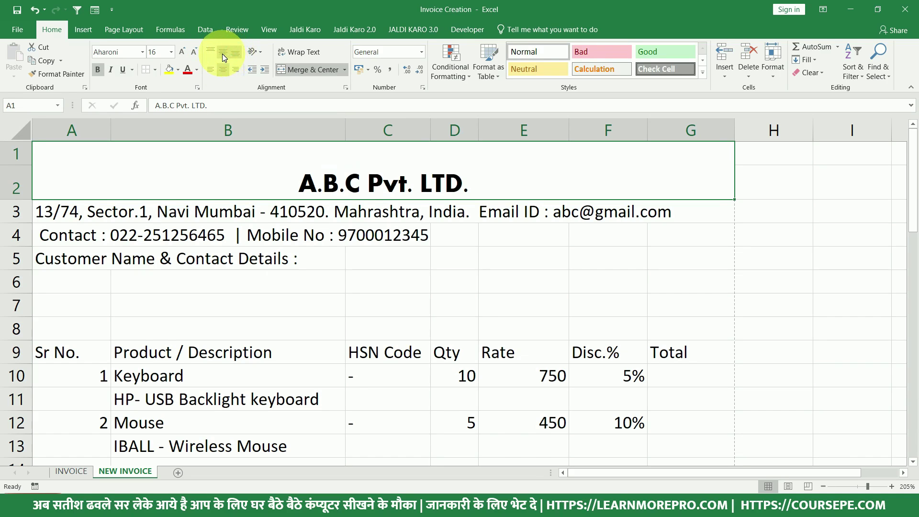
{"action": "left_click", "coordinate": [223, 54]}
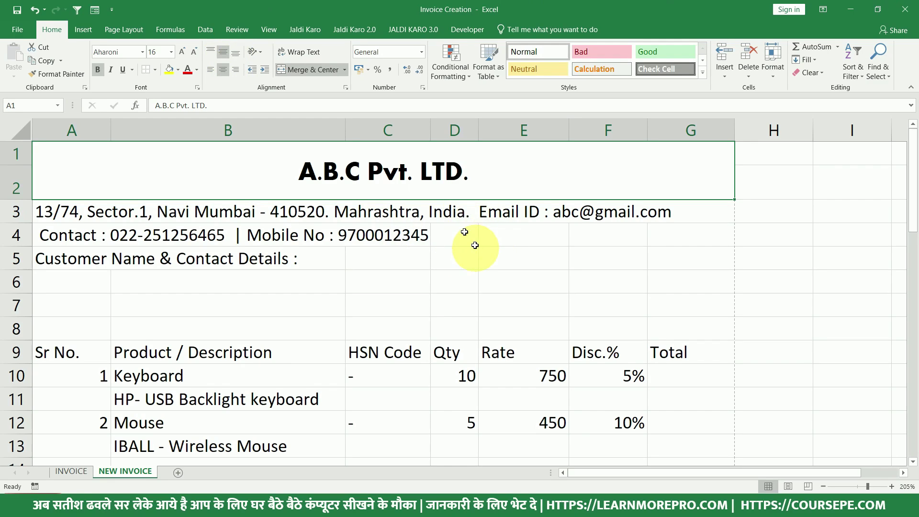
Fill the merged company name heading with a light gold theme color.
{"action": "left_click", "coordinate": [178, 70]}
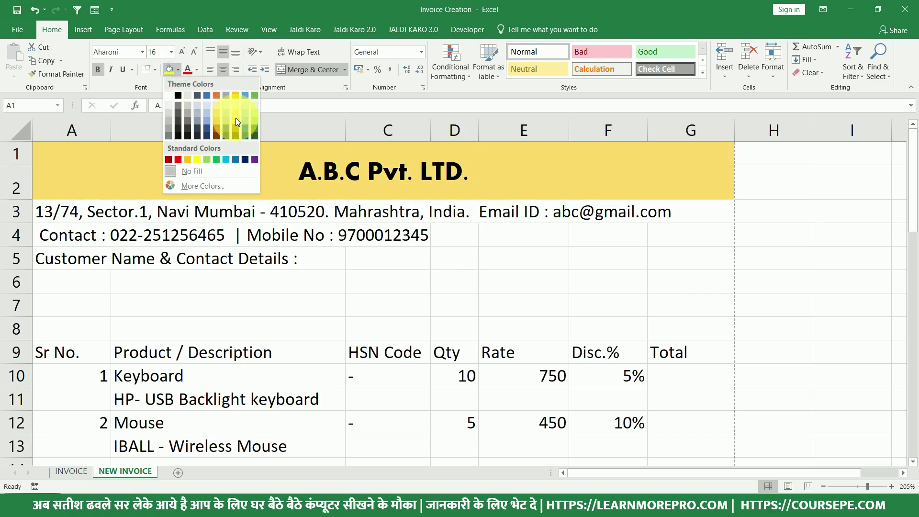
{"action": "left_click", "coordinate": [237, 124]}
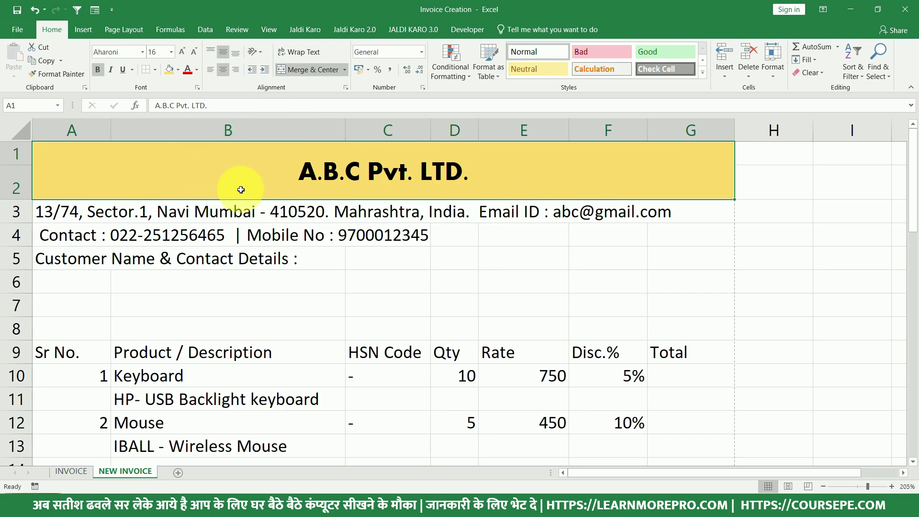
Insert the picture file named logo from the Desktop folder into the NEW INVOICE sheet.
{"action": "left_click", "coordinate": [84, 31]}
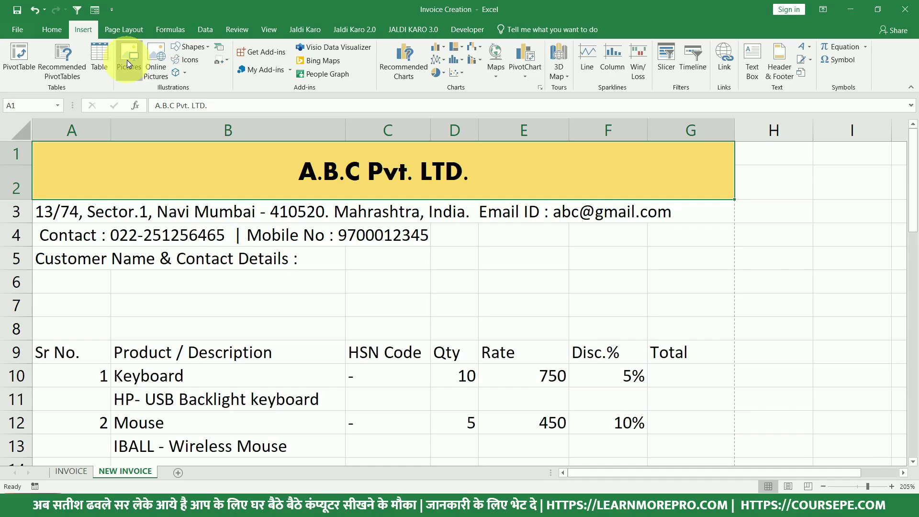
{"action": "left_click", "coordinate": [127, 60]}
{"action": "left_click", "coordinate": [49, 92]}
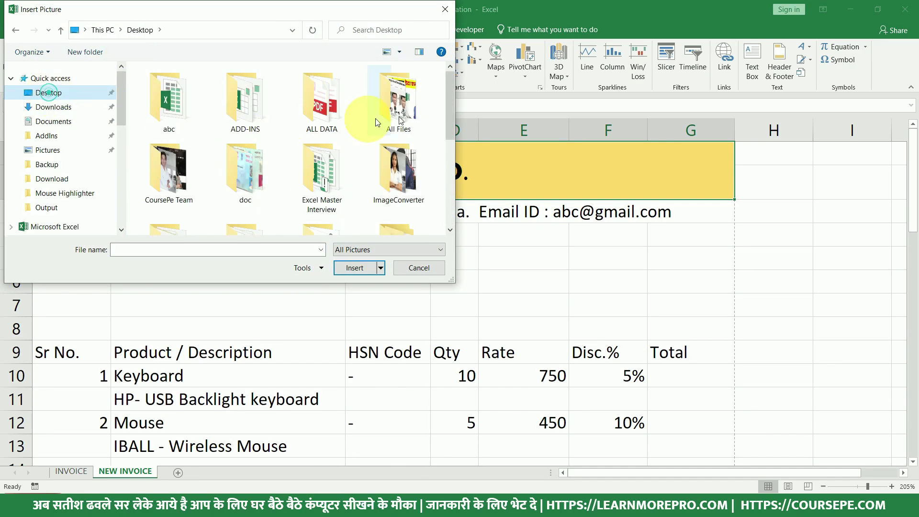
{"action": "scroll", "coordinate": [378, 120], "scroll_direction": "down", "scroll_amount": 5}
{"action": "left_click", "coordinate": [391, 116]}
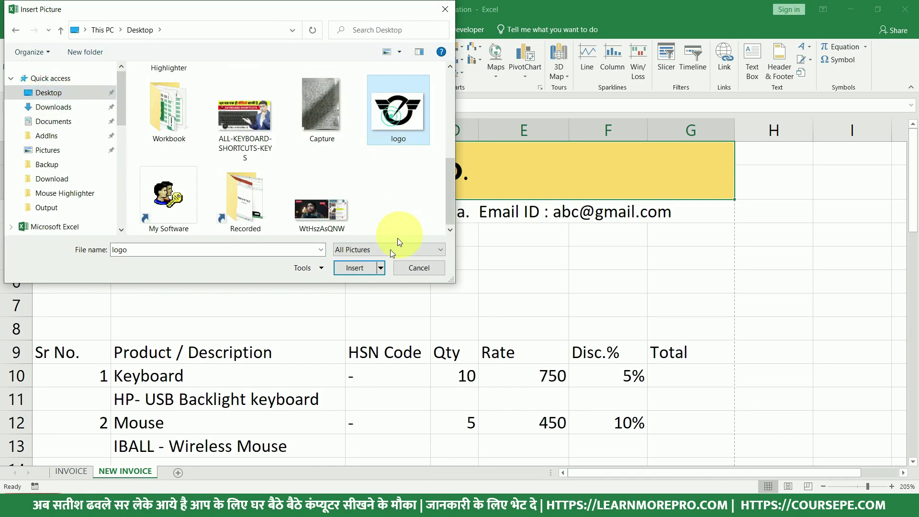
{"action": "left_click", "coordinate": [358, 268]}
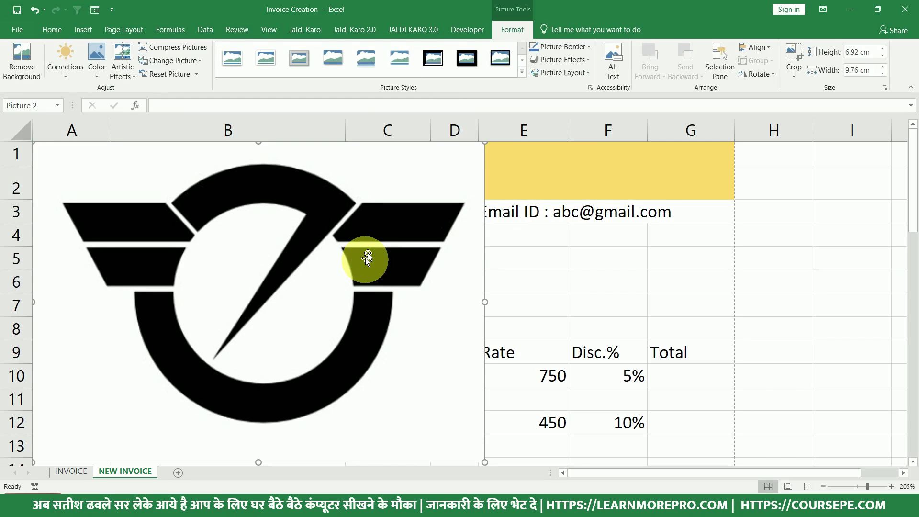
Shrink the logo to about 1.79 cm high by 2.52 cm wide and place it beside the company name over column B.
{"action": "left_click_drag", "start_coordinate": [486, 143], "coordinate": [123, 398]}
{"action": "left_click_drag", "start_coordinate": [93, 444], "coordinate": [247, 215]}
{"action": "left_click_drag", "start_coordinate": [217, 182], "coordinate": [212, 187]}
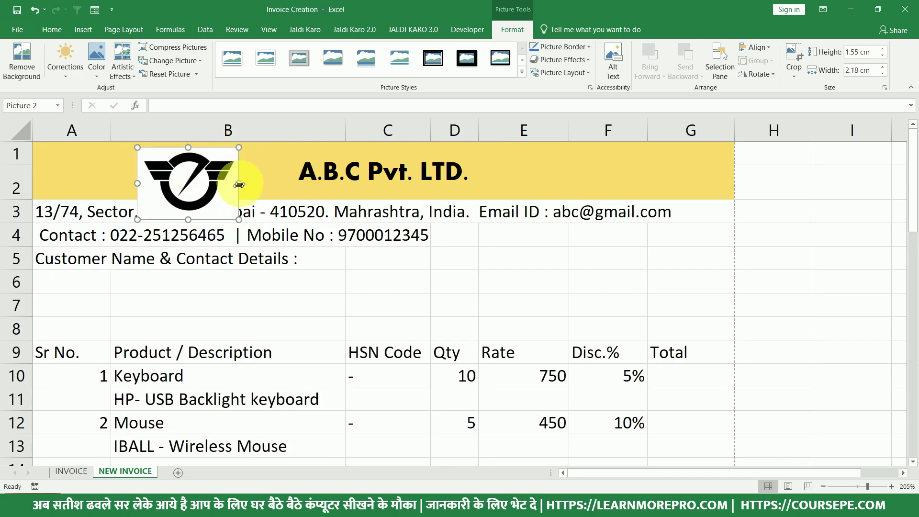
{"action": "left_click_drag", "start_coordinate": [240, 221], "coordinate": [255, 230]}
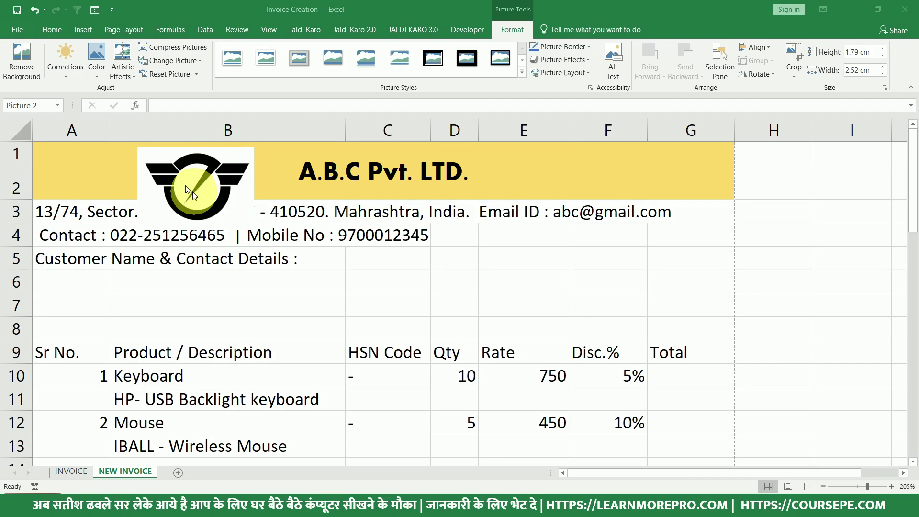
Remove the logo's background, marking both wings and the upper ring as areas to keep.
{"action": "left_click", "coordinate": [146, 166]}
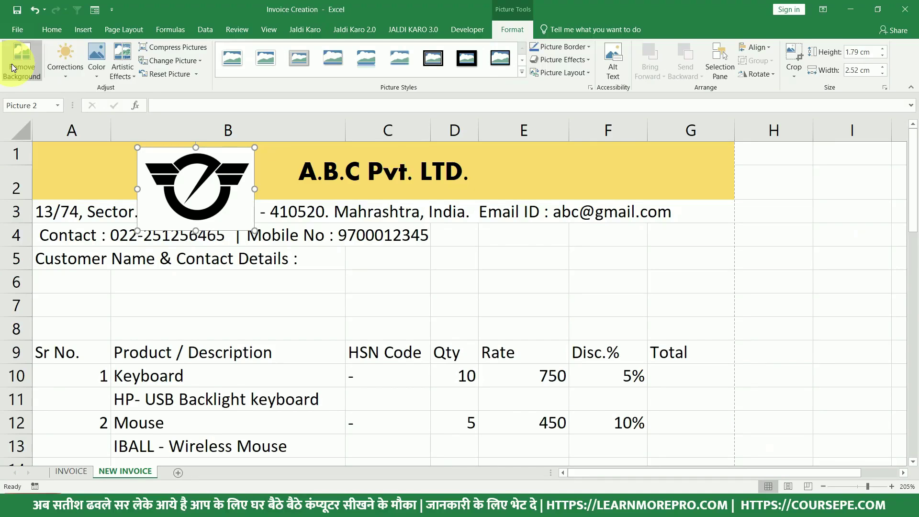
{"action": "left_click", "coordinate": [12, 67]}
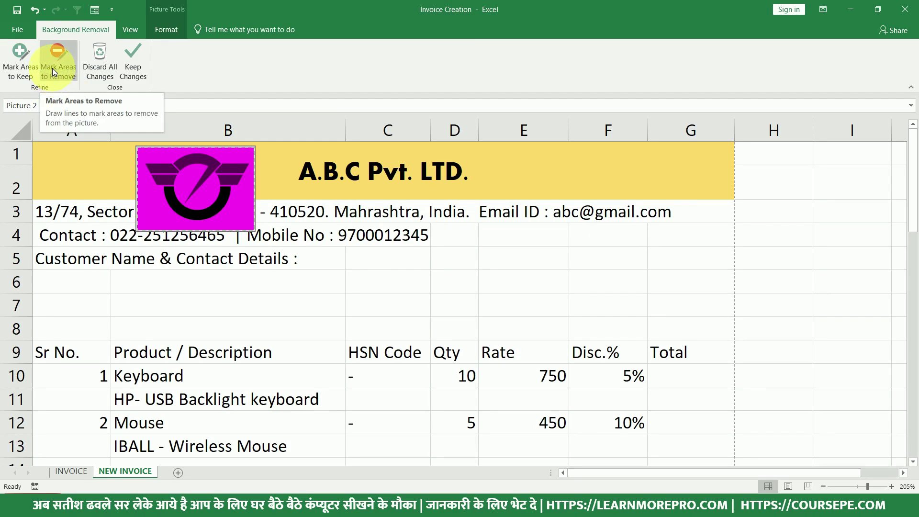
{"action": "left_click", "coordinate": [12, 63]}
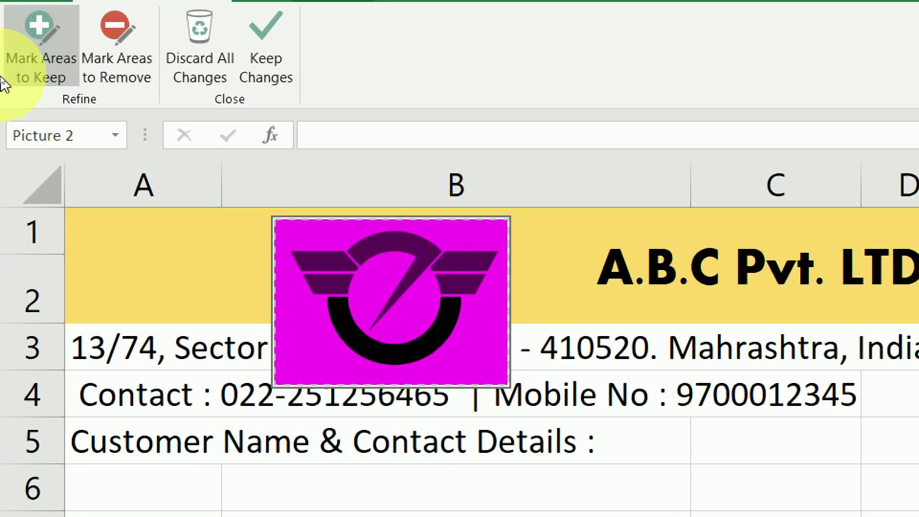
{"action": "left_click", "coordinate": [324, 262]}
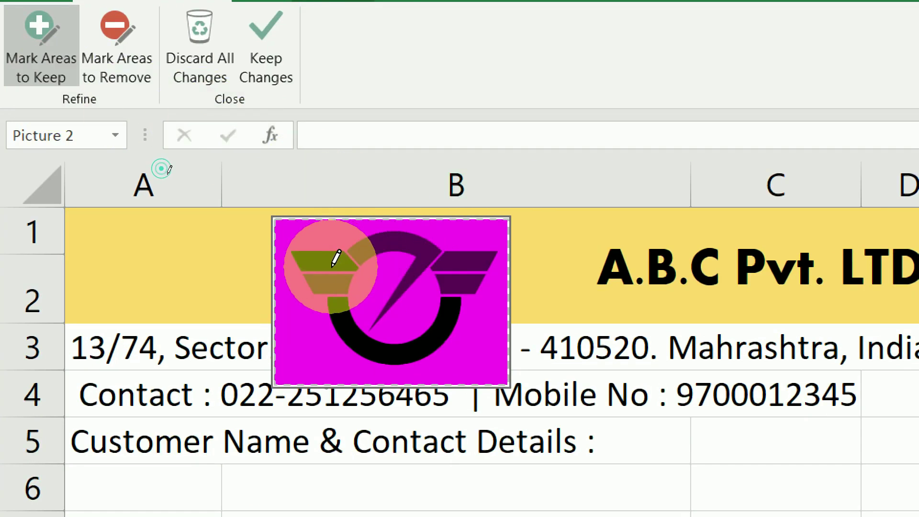
{"action": "left_click", "coordinate": [335, 285]}
{"action": "left_click", "coordinate": [393, 237]}
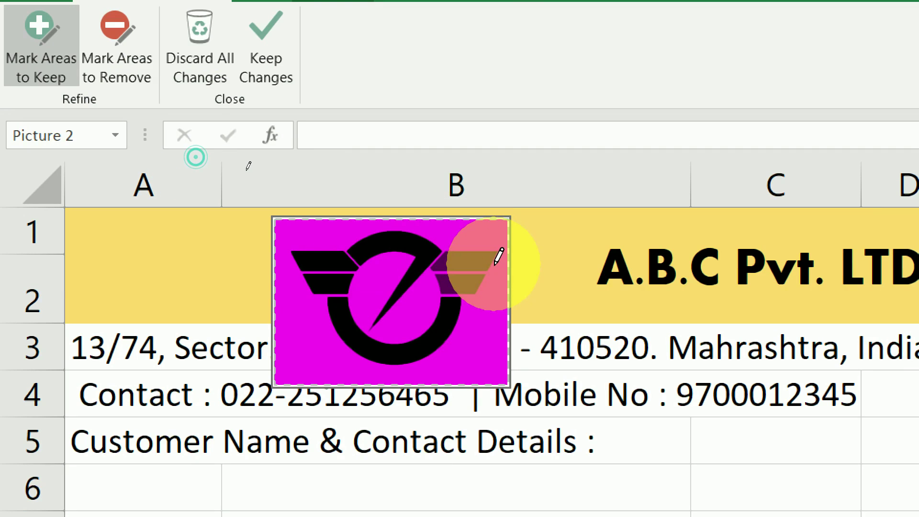
{"action": "left_click", "coordinate": [477, 260]}
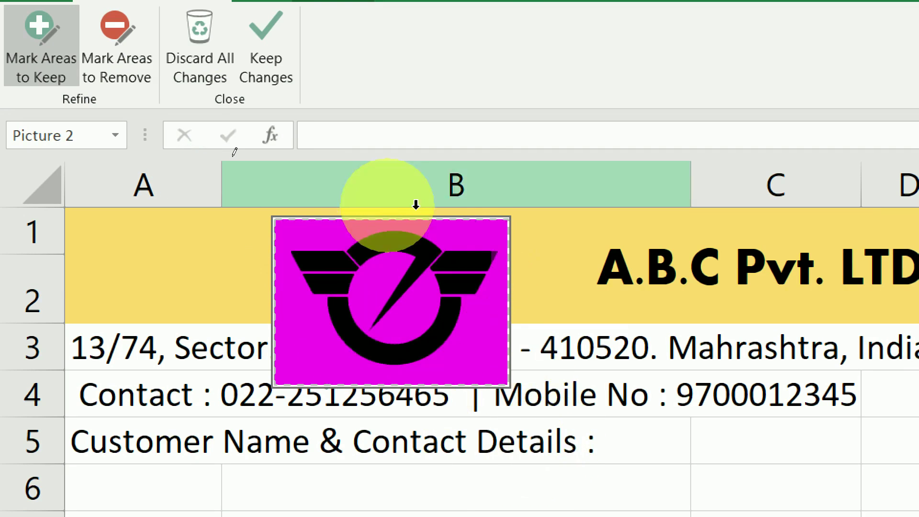
{"action": "left_click", "coordinate": [438, 305]}
{"action": "left_click", "coordinate": [266, 63]}
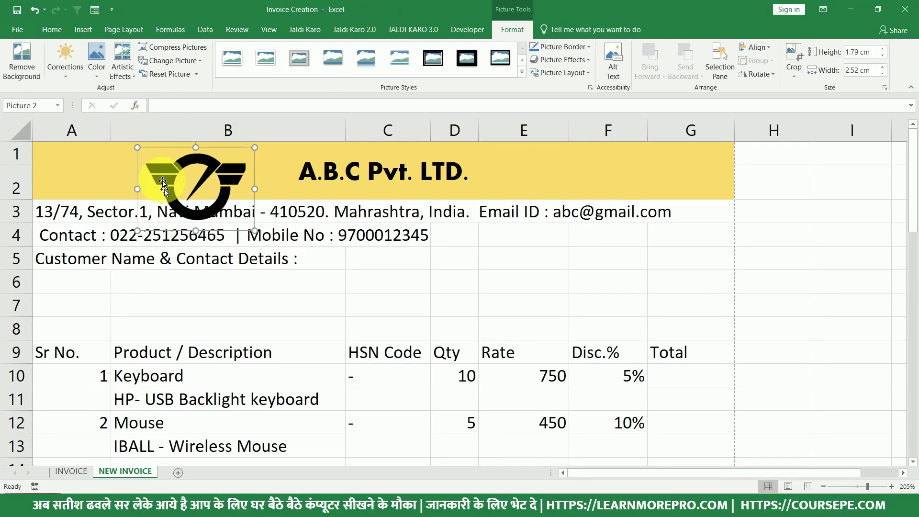
Undo the logo's background removal completely.
{"action": "key", "text": "ctrl+z"}
{"action": "key", "text": "ctrl+z"}
{"action": "key", "text": "ctrl+z"}
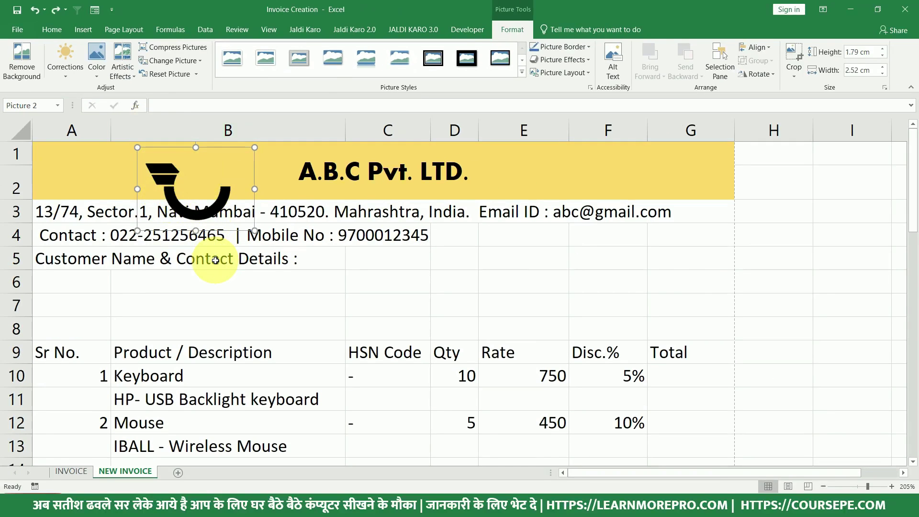
{"action": "key", "text": "ctrl+z"}
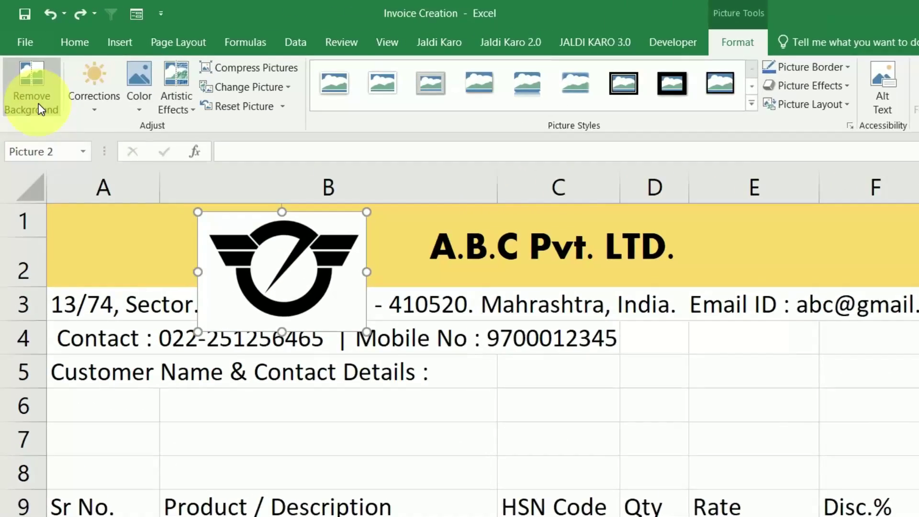
Remove the white background from the logo again, marking both pairs of wing bars and the upper ring to keep.
{"action": "left_click", "coordinate": [28, 73]}
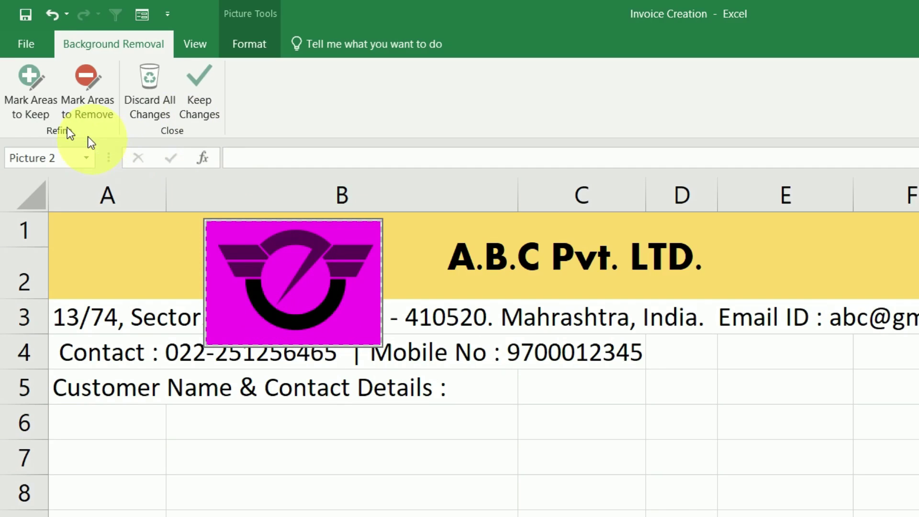
{"action": "left_click", "coordinate": [40, 98]}
{"action": "left_click", "coordinate": [249, 270]}
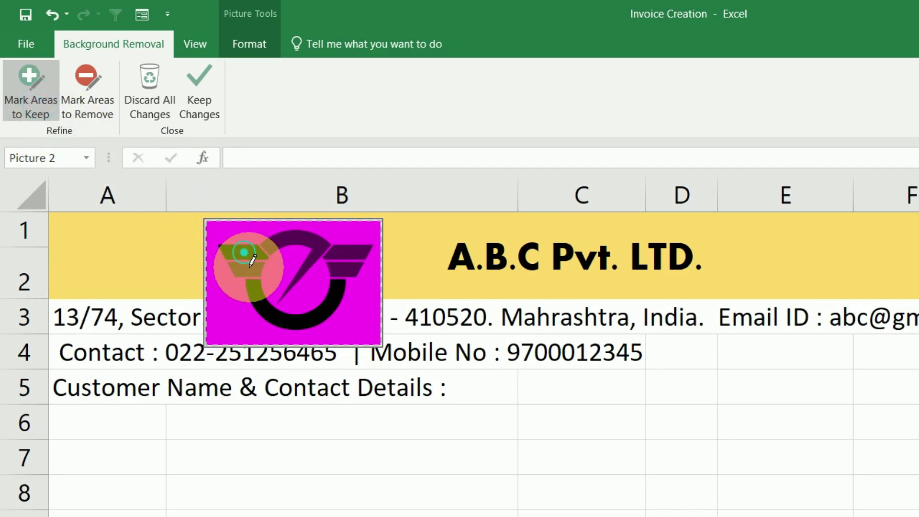
{"action": "left_click", "coordinate": [287, 241]}
{"action": "left_click", "coordinate": [351, 251]}
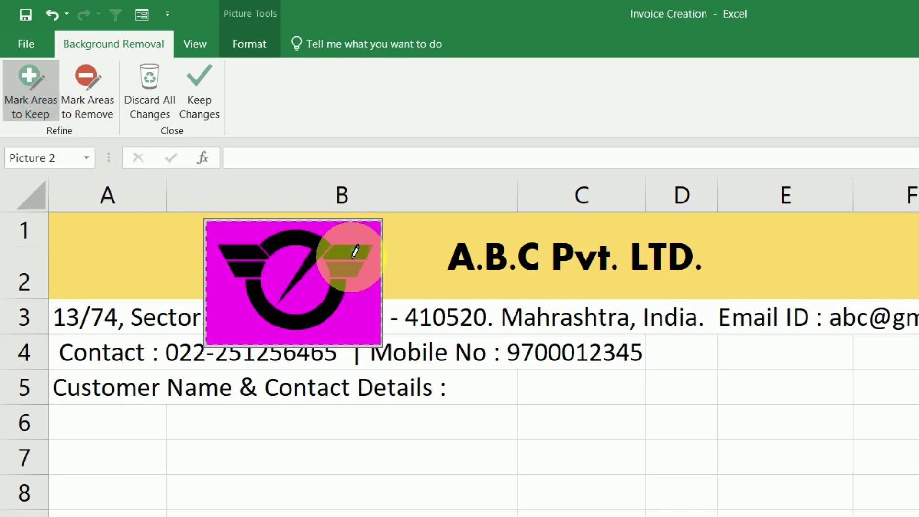
{"action": "left_click", "coordinate": [350, 269]}
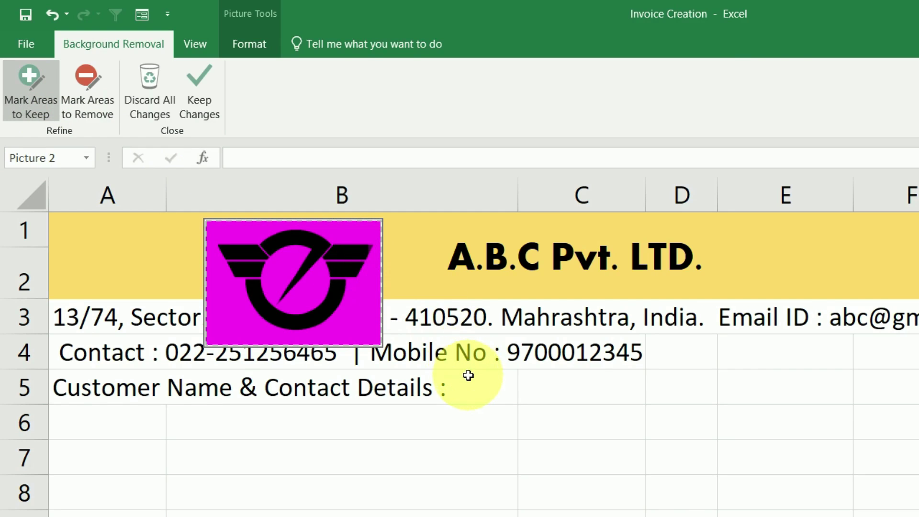
{"action": "left_click", "coordinate": [469, 376]}
Shrink the logo and position it inside the gold heading band in rows 1 and 2 over column B.
{"action": "left_click", "coordinate": [366, 323]}
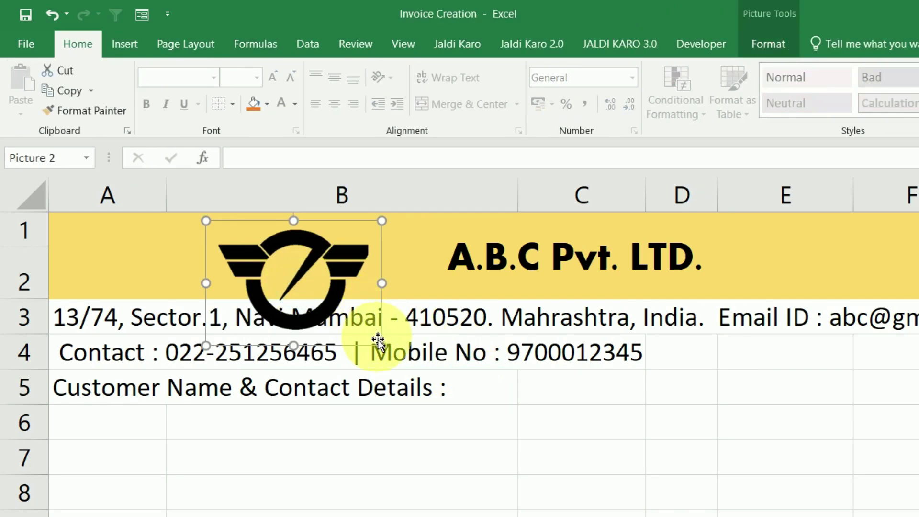
{"action": "left_click_drag", "start_coordinate": [381, 343], "coordinate": [279, 267]}
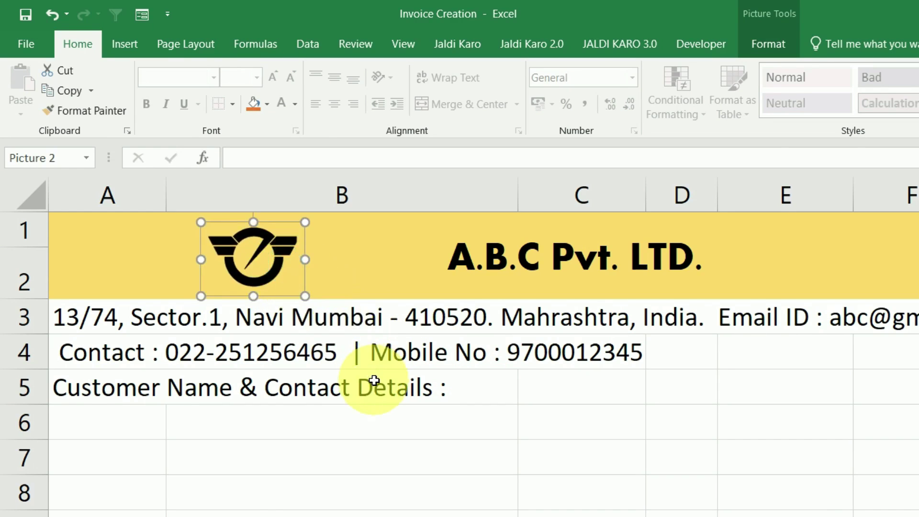
{"action": "left_click", "coordinate": [374, 380]}
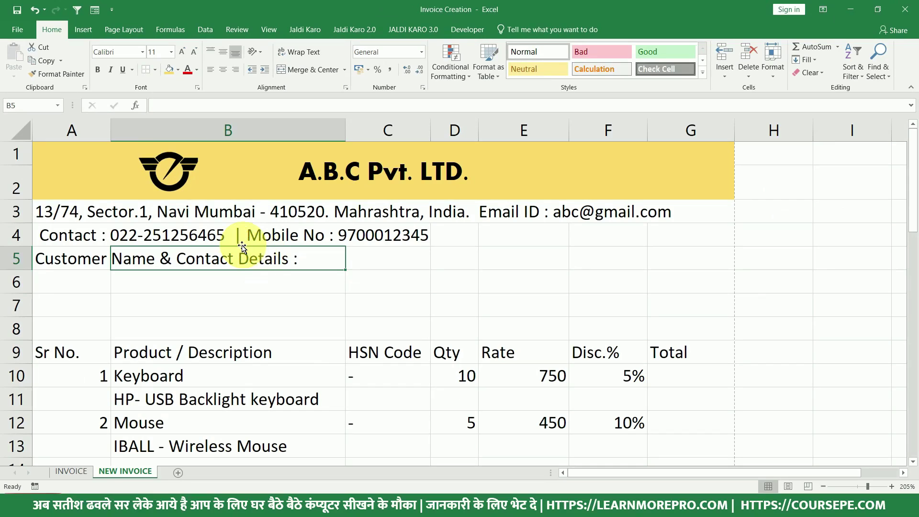
Merge and center the address line across A3:G3 and the contact line across A4:G4, each at font size 10.
{"action": "left_click_drag", "start_coordinate": [72, 210], "coordinate": [677, 217]}
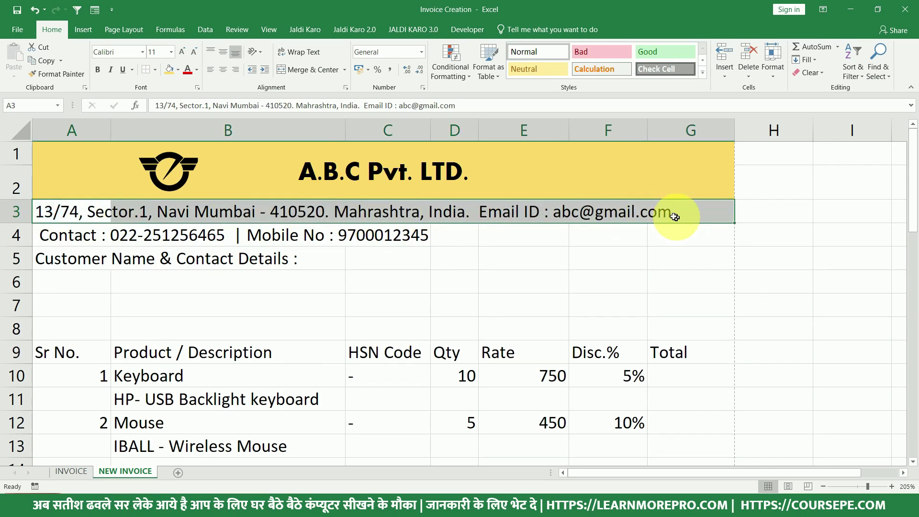
{"action": "left_click", "coordinate": [300, 67]}
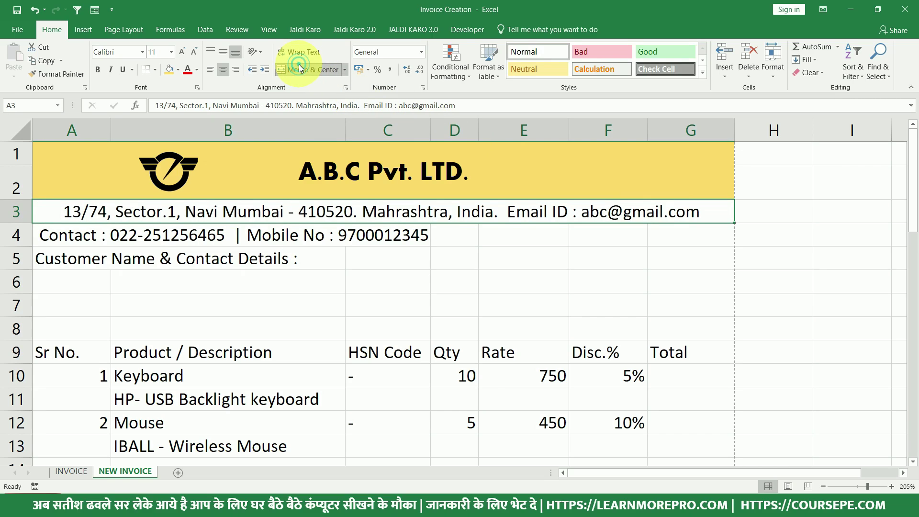
{"action": "left_click", "coordinate": [194, 51]}
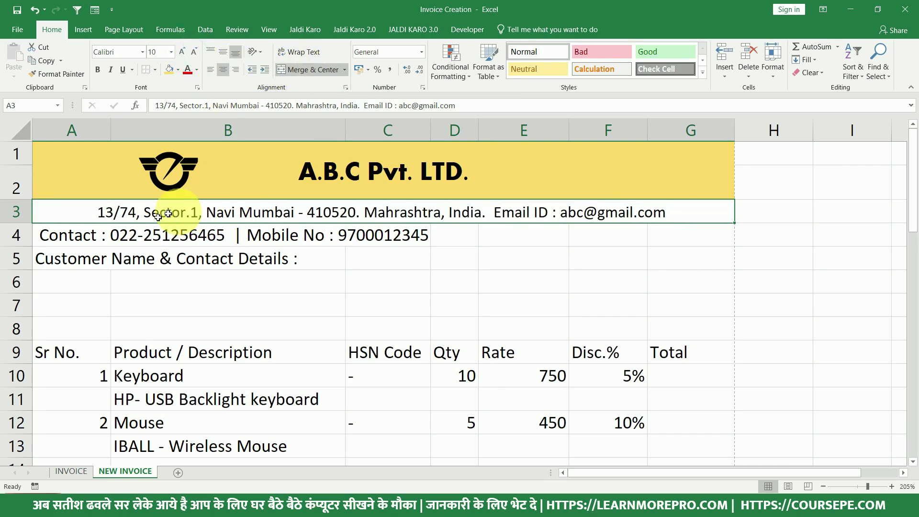
{"action": "left_click_drag", "start_coordinate": [59, 233], "coordinate": [708, 246]}
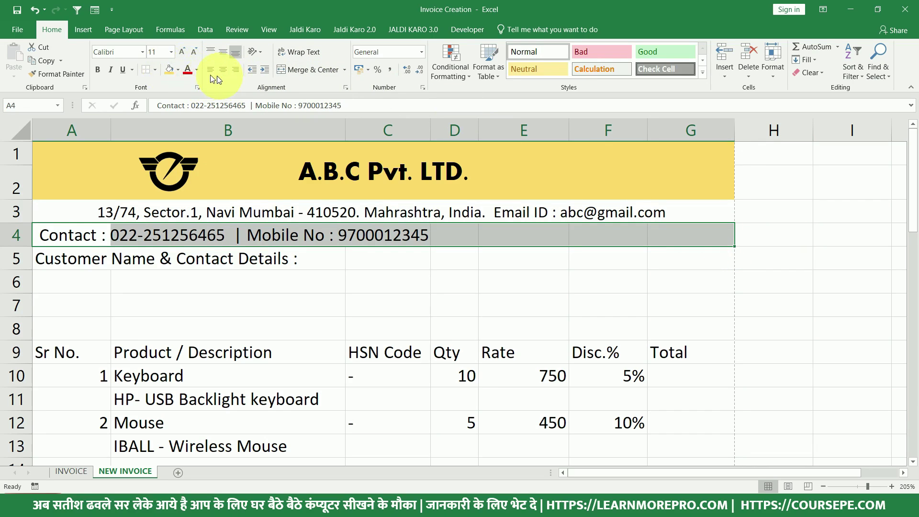
{"action": "left_click", "coordinate": [290, 72]}
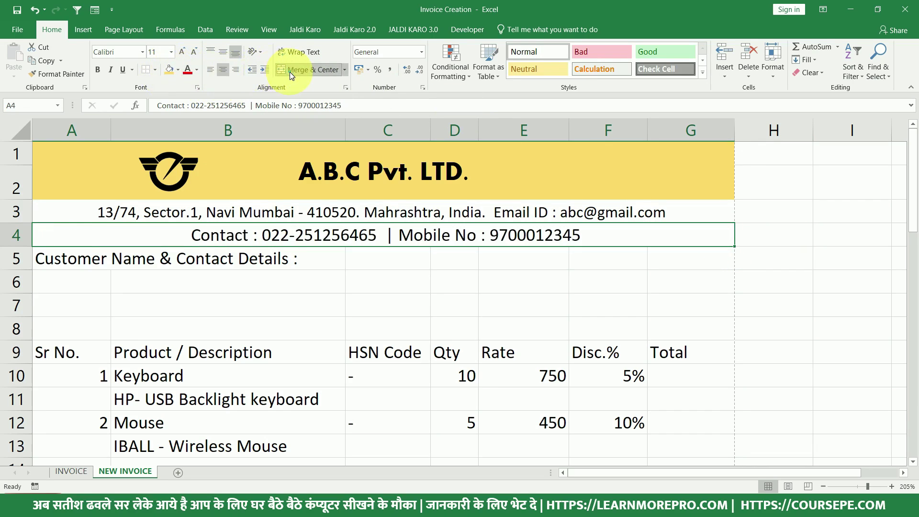
{"action": "left_click", "coordinate": [196, 54]}
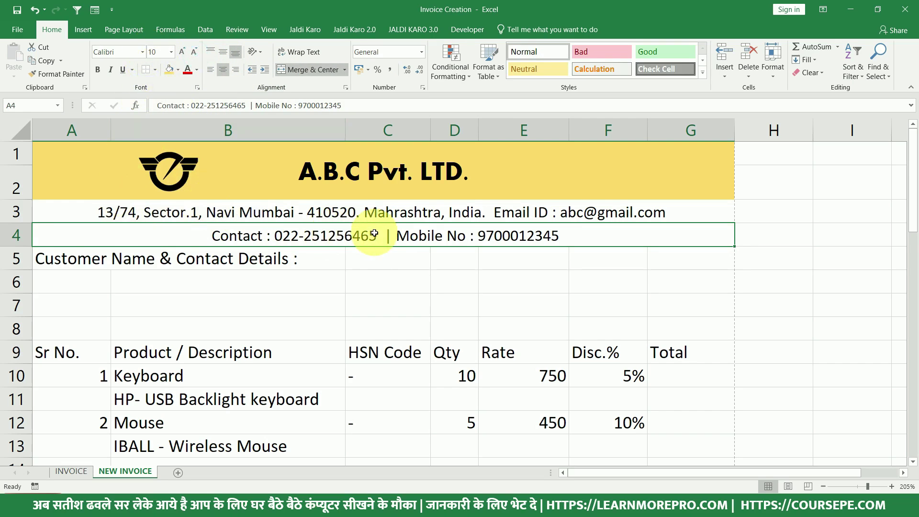
Make row 4 slightly taller and align the merged contact line vertically to the middle.
{"action": "key", "text": "ctrl+z"}
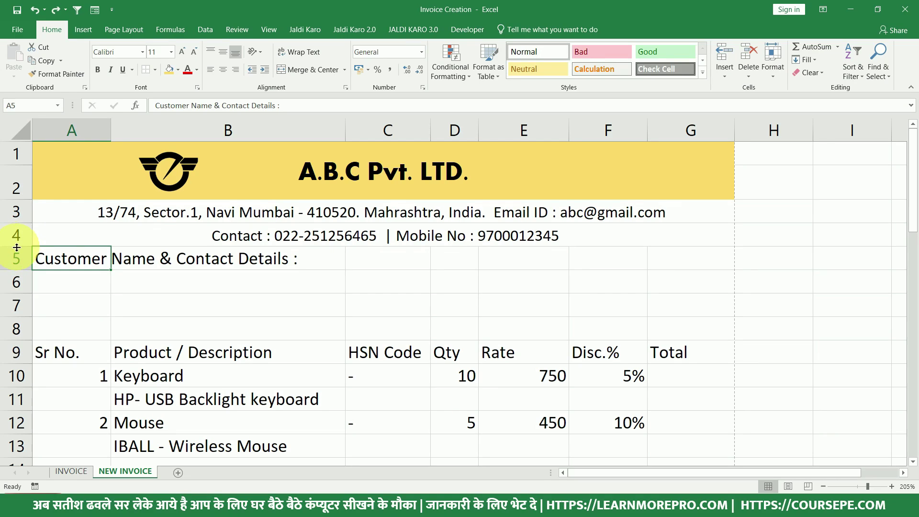
{"action": "left_click_drag", "start_coordinate": [17, 248], "coordinate": [18, 256]}
{"action": "left_click", "coordinate": [266, 247]}
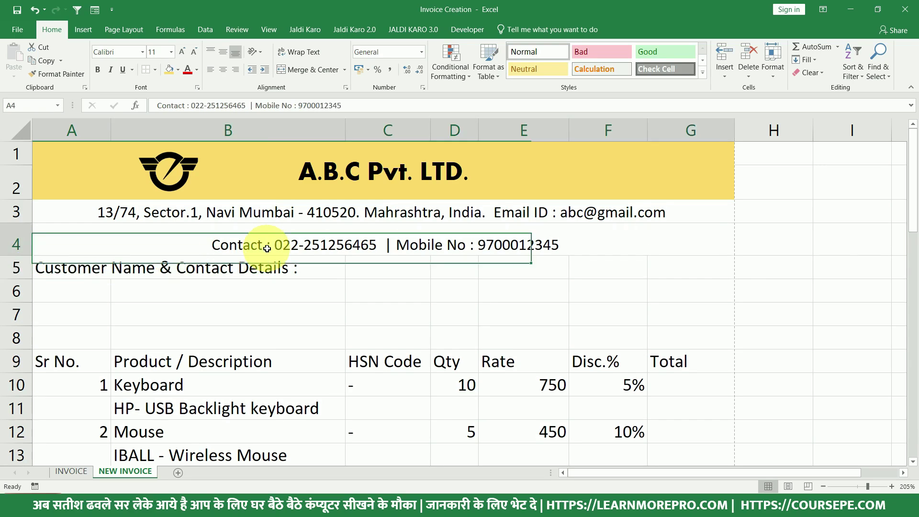
{"action": "left_click", "coordinate": [223, 53]}
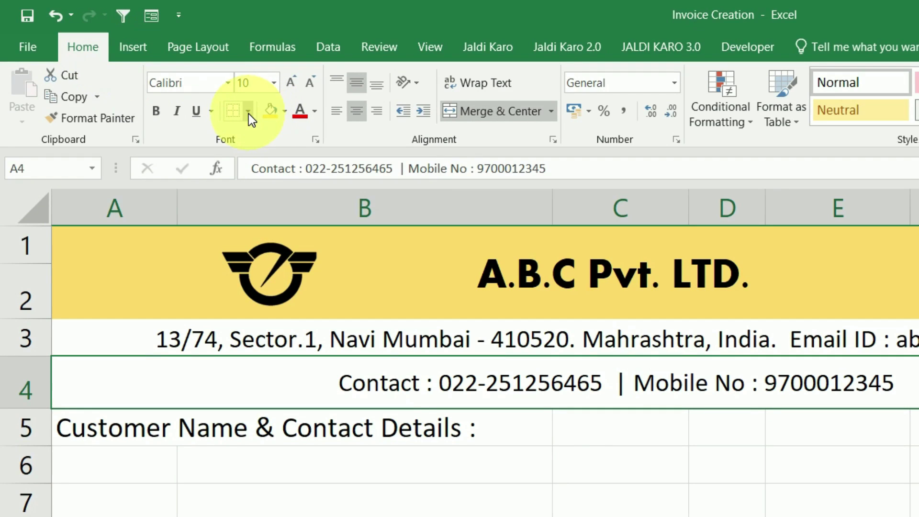
Add a bottom border below the merged contact line in row 4 and check the sheet in the print preview.
{"action": "left_click", "coordinate": [249, 112]}
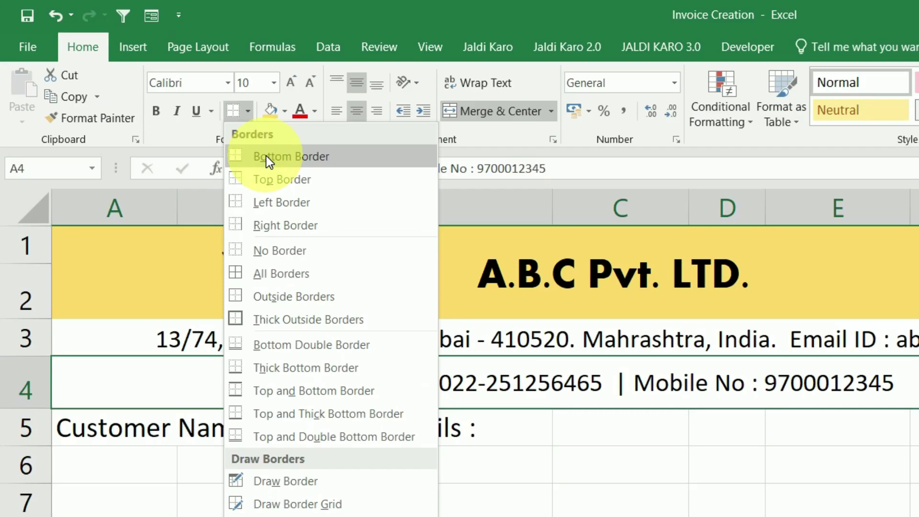
{"action": "left_click", "coordinate": [271, 157]}
{"action": "left_click", "coordinate": [322, 456]}
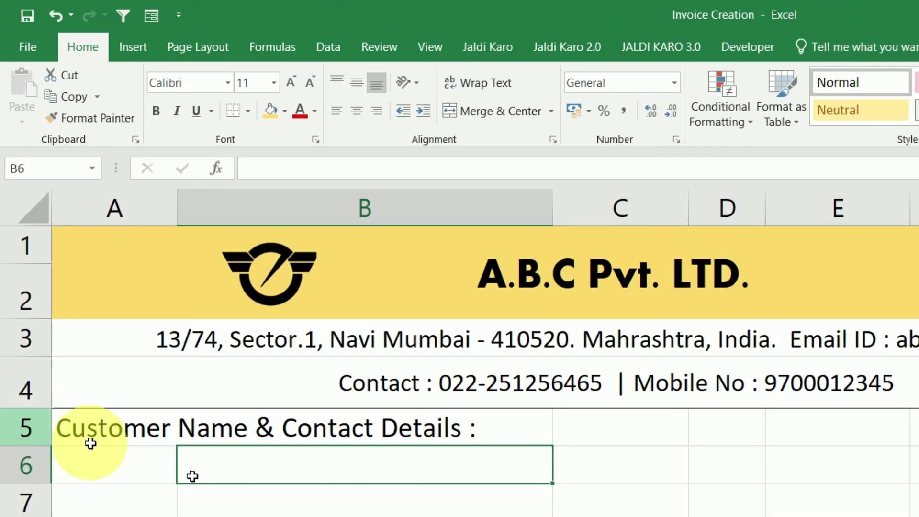
{"action": "left_click", "coordinate": [370, 515]}
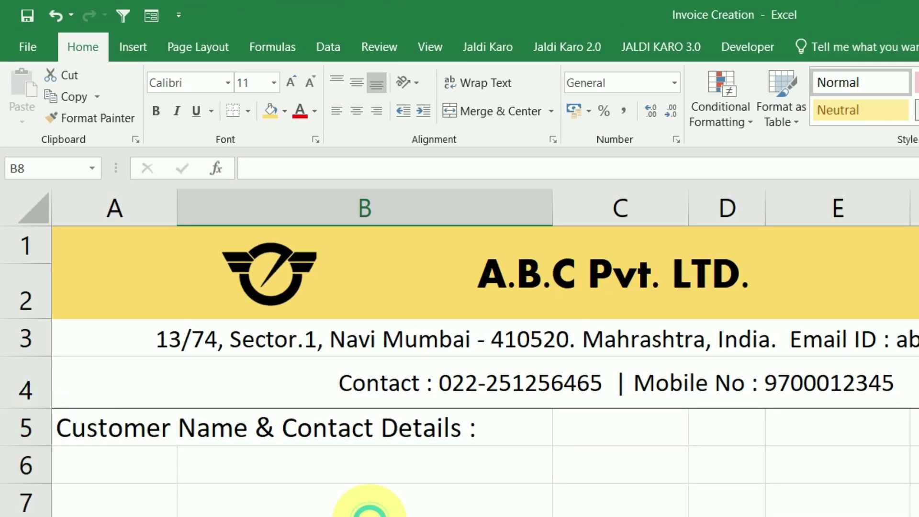
{"action": "key", "text": "ctrl+p"}
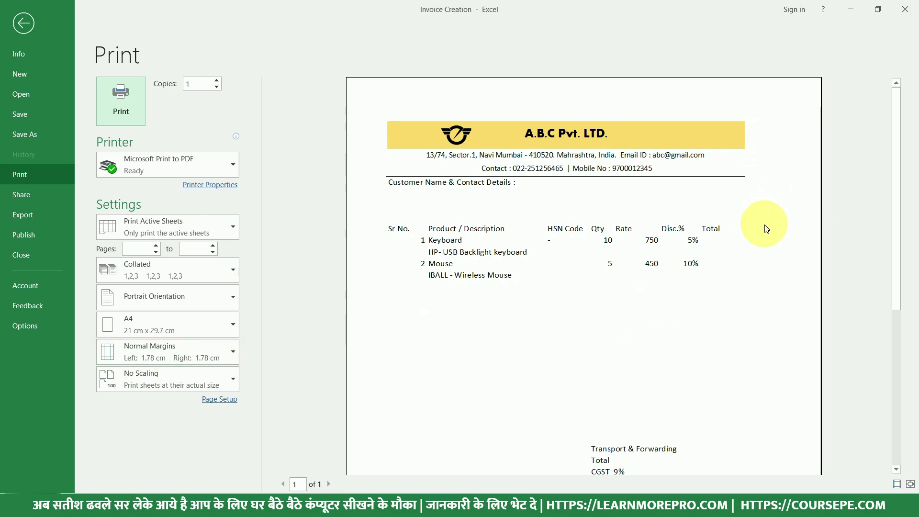
{"action": "key", "text": "Escape"}
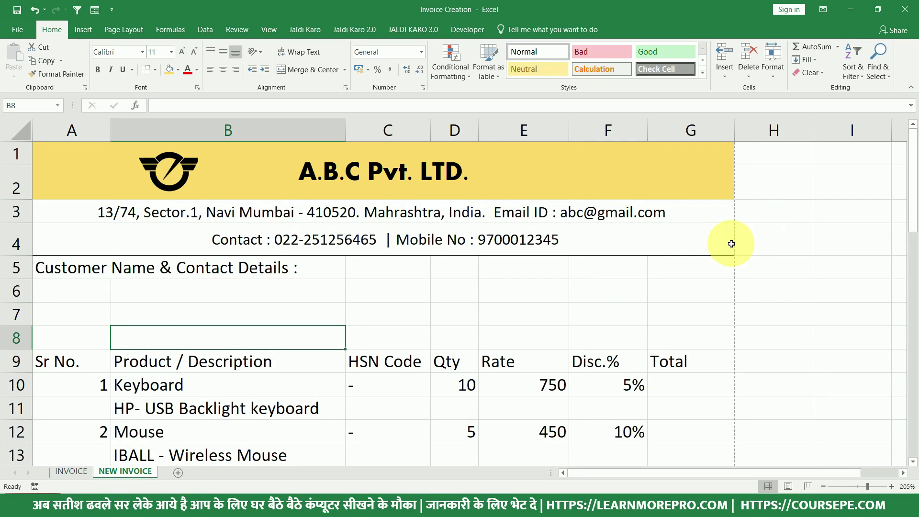
Widen columns F, E and B slightly, and extend column G just past the dashed page-break line.
{"action": "left_click_drag", "start_coordinate": [649, 135], "coordinate": [660, 138]}
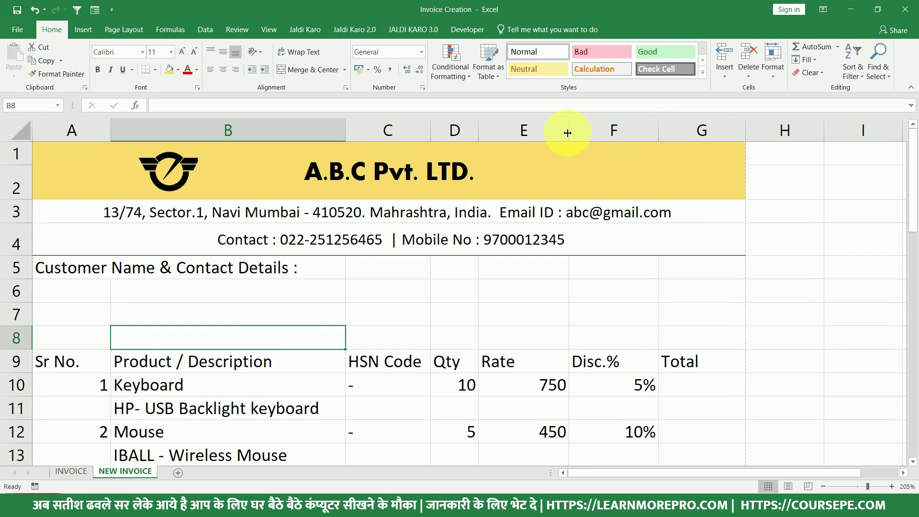
{"action": "left_click_drag", "start_coordinate": [569, 138], "coordinate": [578, 138]}
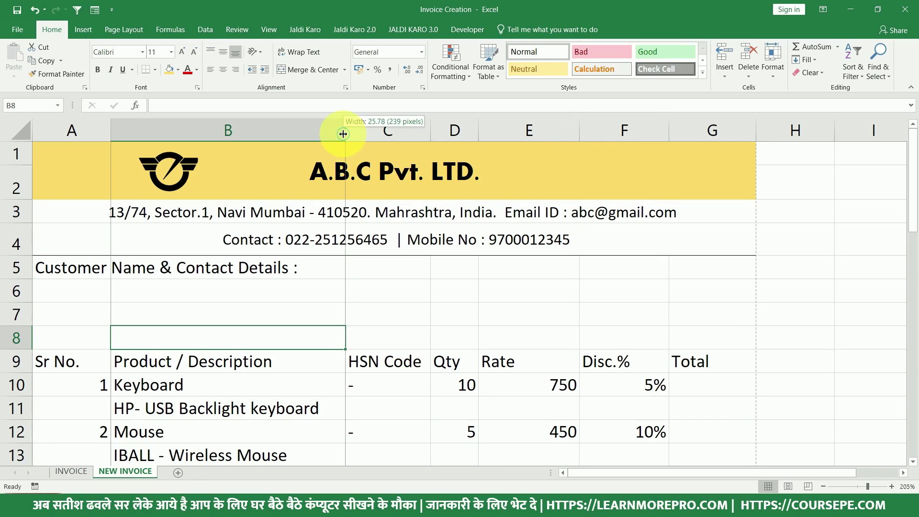
{"action": "left_click_drag", "start_coordinate": [343, 134], "coordinate": [367, 140]}
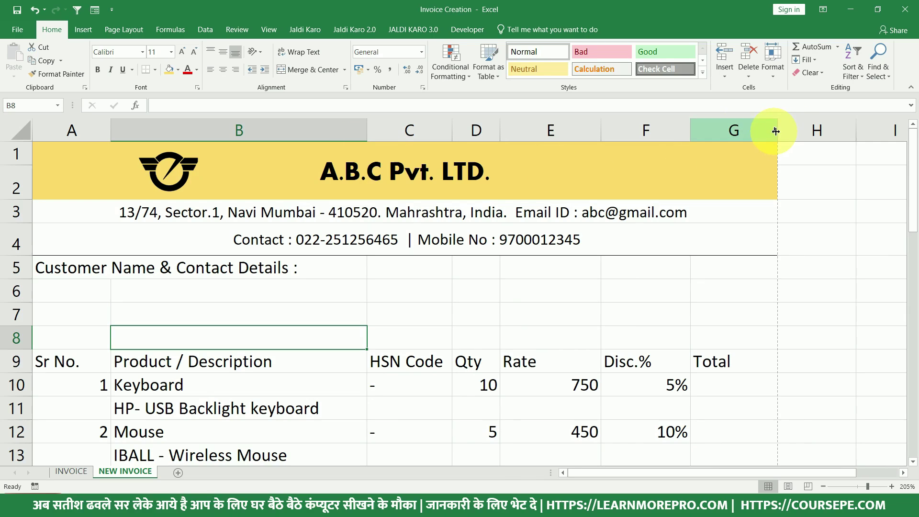
{"action": "left_click_drag", "start_coordinate": [776, 131], "coordinate": [788, 135]}
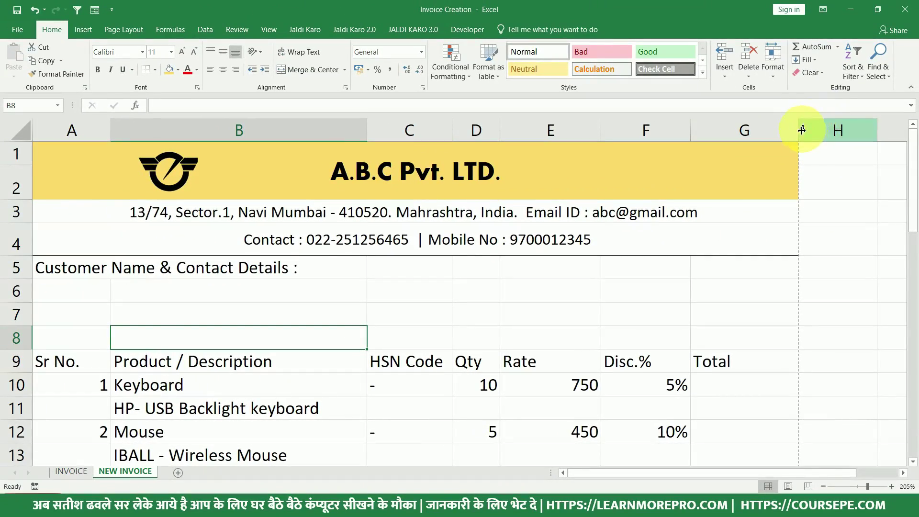
{"action": "left_click_drag", "start_coordinate": [813, 69], "coordinate": [825, 75]}
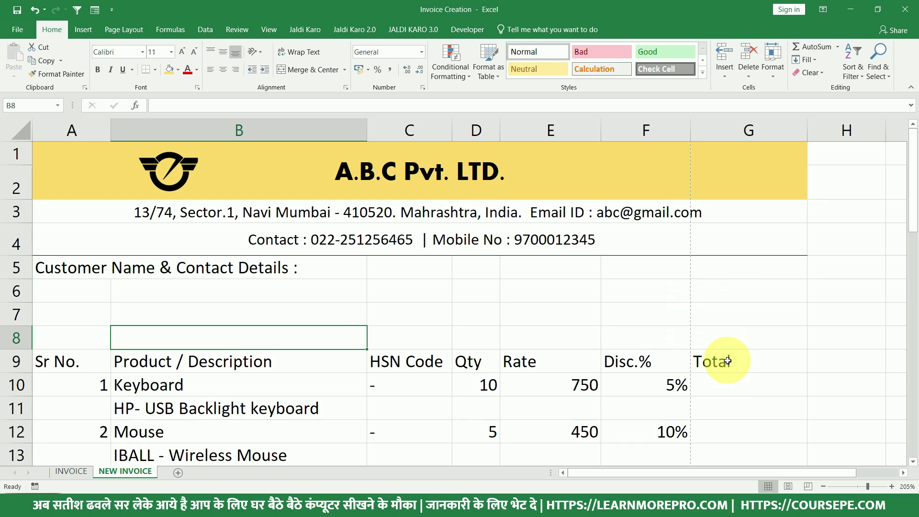
Narrow column G slightly to fit within the printed page, and check the print preview before and after.
{"action": "key", "text": "ctrl+p"}
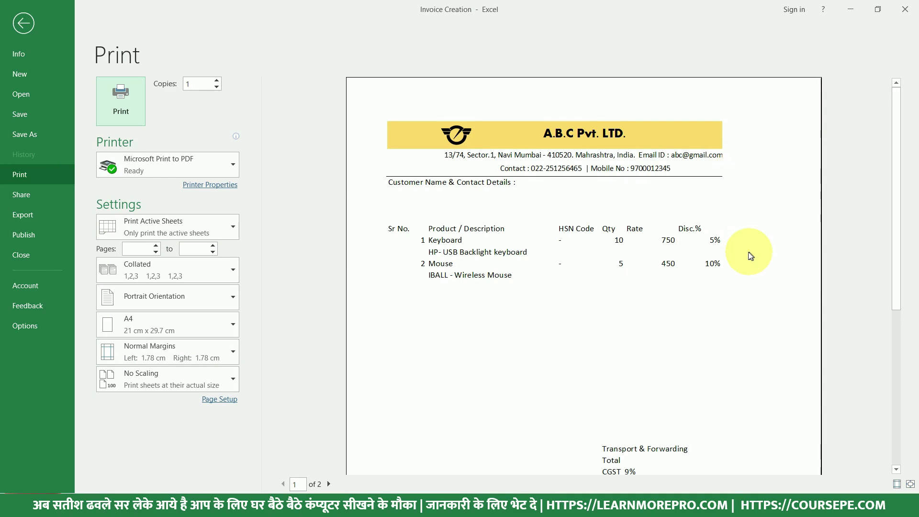
{"action": "key", "text": "Escape"}
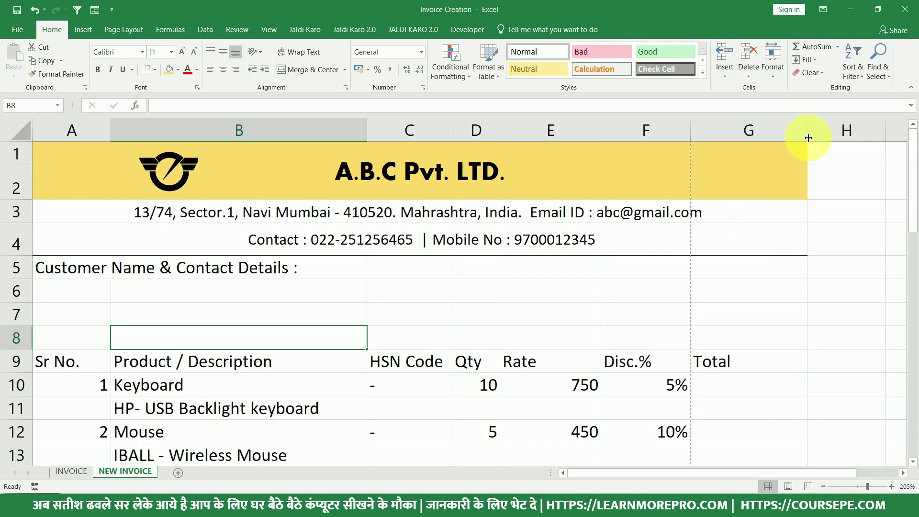
{"action": "left_click_drag", "start_coordinate": [806, 136], "coordinate": [802, 138]}
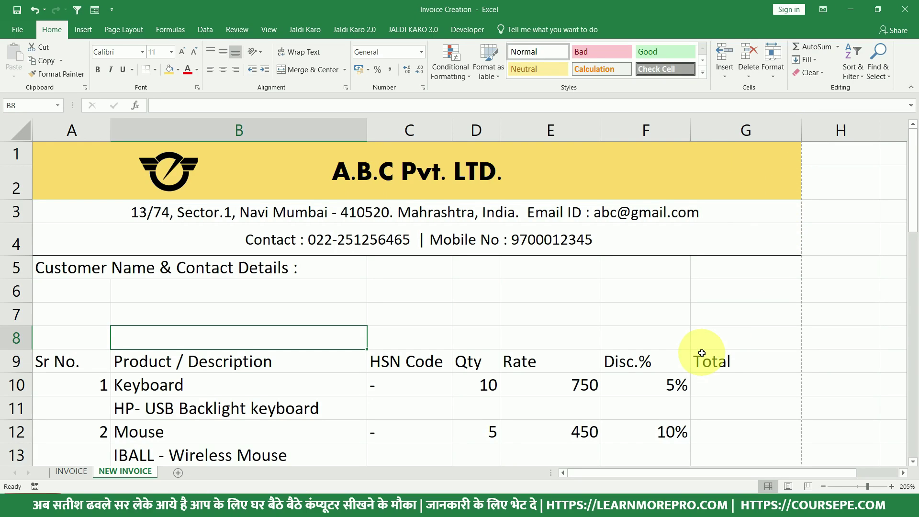
{"action": "key", "text": "ctrl+p"}
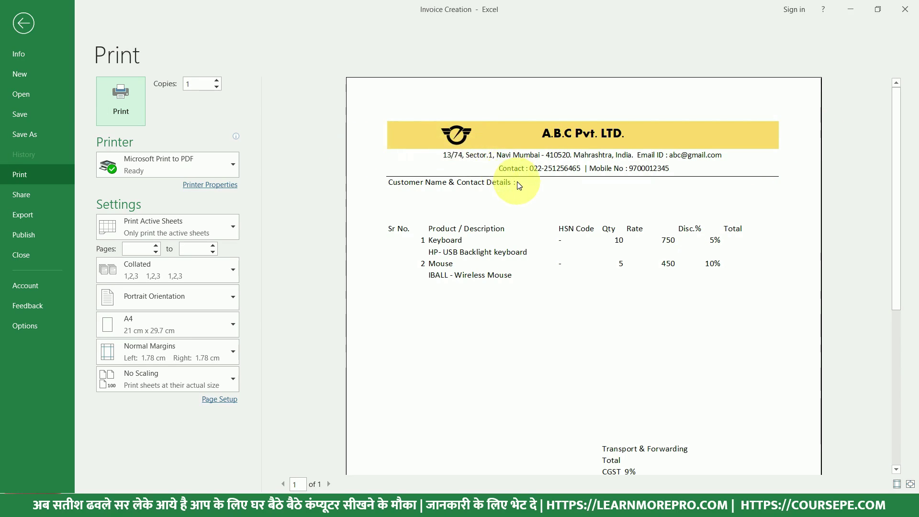
{"action": "key", "text": "Escape"}
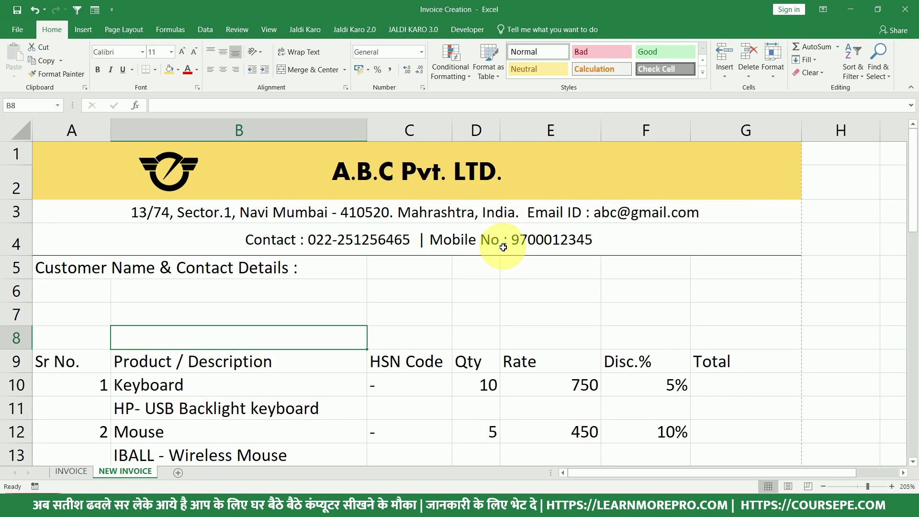
{"action": "left_click", "coordinate": [120, 268]}
{"action": "left_click_drag", "start_coordinate": [74, 265], "coordinate": [271, 265]}
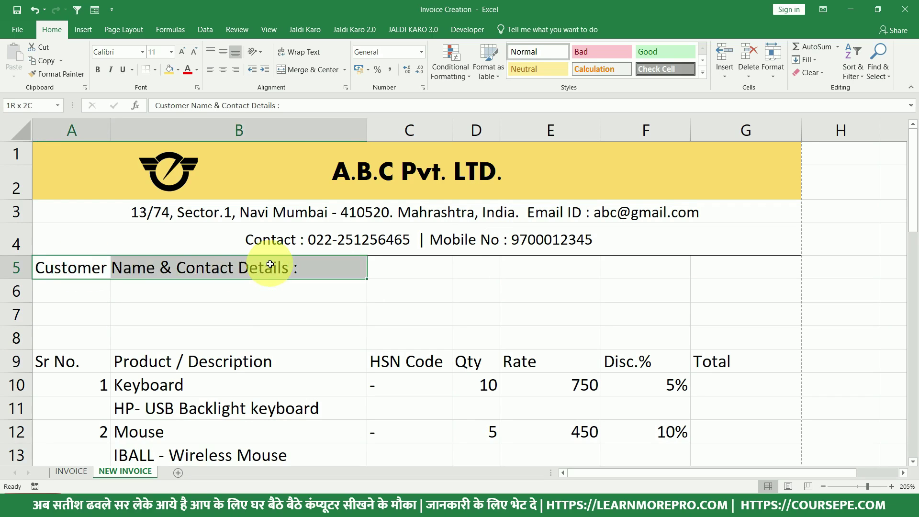
{"action": "left_click", "coordinate": [21, 292]}
{"action": "left_click_drag", "start_coordinate": [16, 267], "coordinate": [26, 398]}
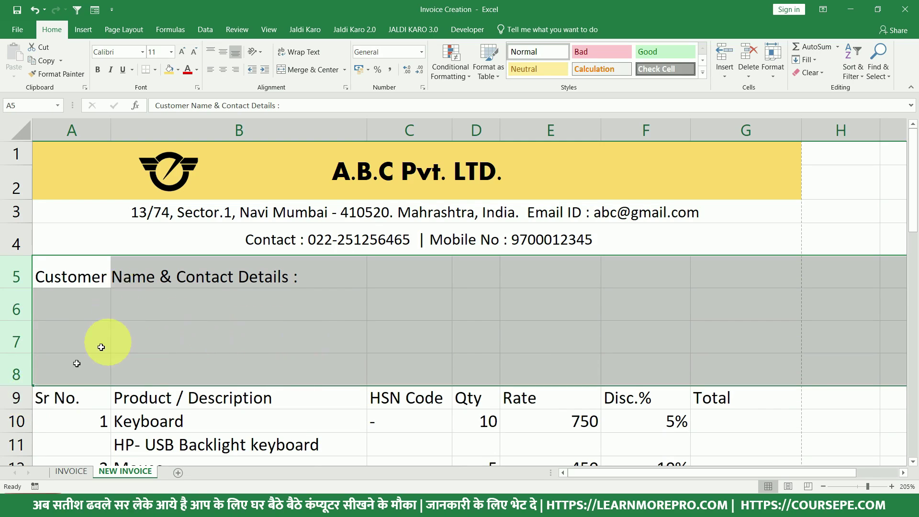
{"action": "left_click_drag", "start_coordinate": [21, 386], "coordinate": [21, 386]}
{"action": "key", "text": "ctrl+z"}
{"action": "key", "text": "ctrl+z"}
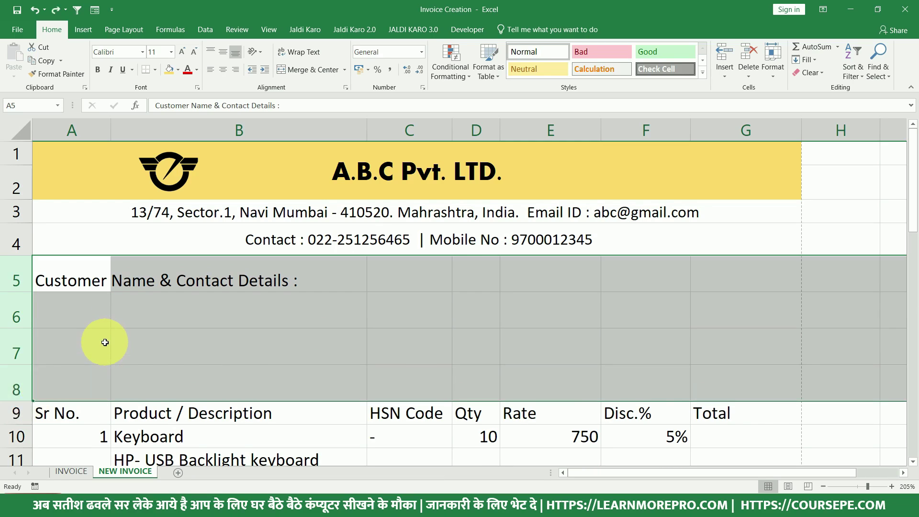
Increase the height of rows 5 through 8 equally to give the customer details section more room.
{"action": "left_click", "coordinate": [16, 272]}
{"action": "left_click_drag", "start_coordinate": [16, 272], "coordinate": [14, 340]}
{"action": "left_click_drag", "start_coordinate": [14, 270], "coordinate": [15, 332]}
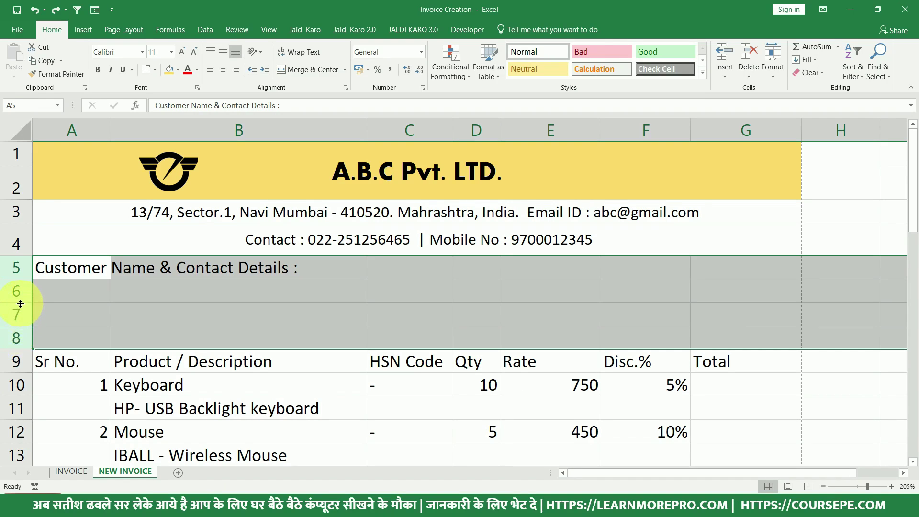
{"action": "left_click_drag", "start_coordinate": [20, 304], "coordinate": [22, 316]}
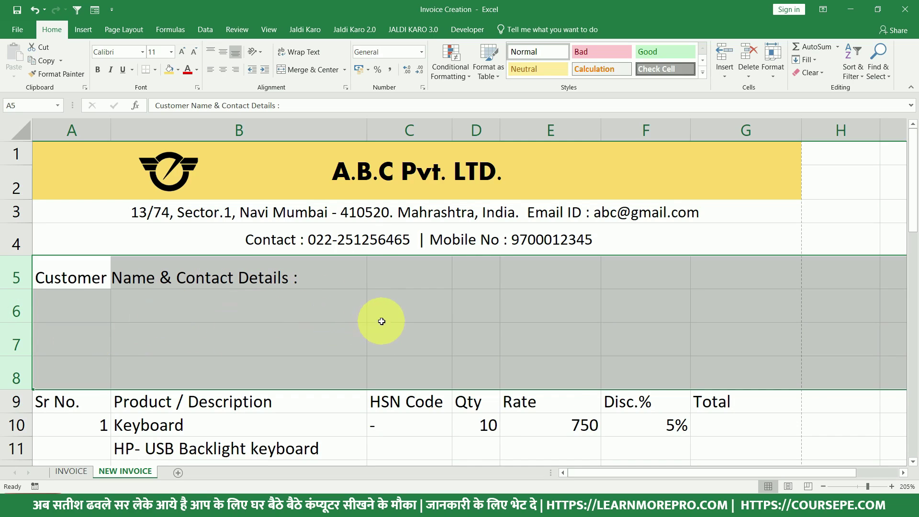
{"action": "left_click", "coordinate": [546, 279]}
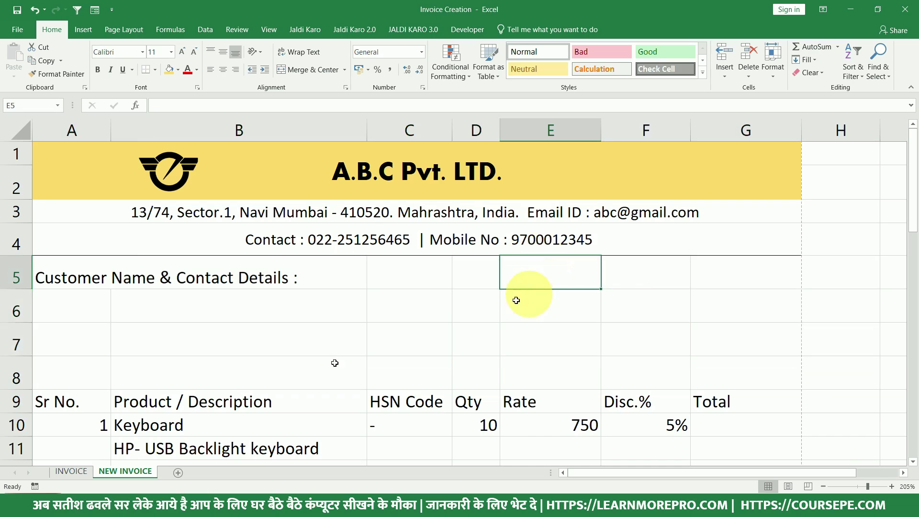
Check the invoice number and date cells on the INVOICE sheet, and enter "Invoice NO" in D5 of NEW INVOICE.
{"action": "left_click", "coordinate": [72, 471]}
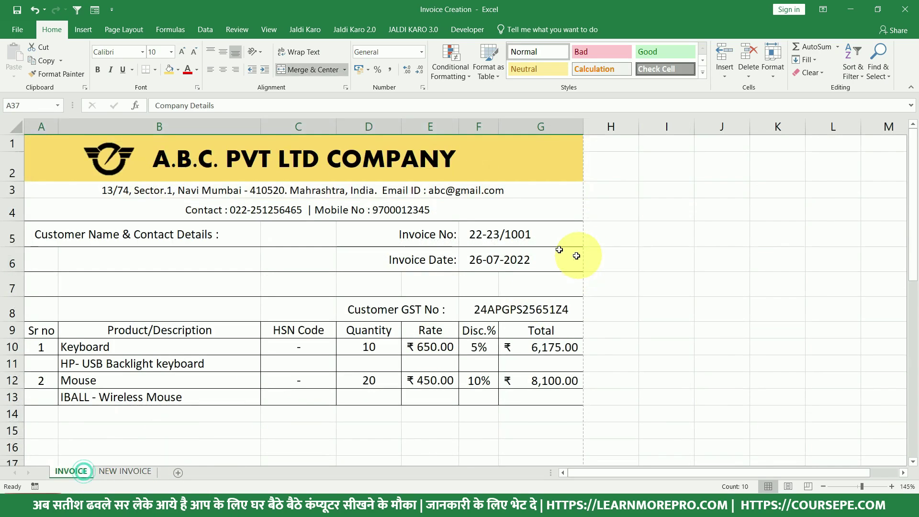
{"action": "left_click", "coordinate": [433, 235]}
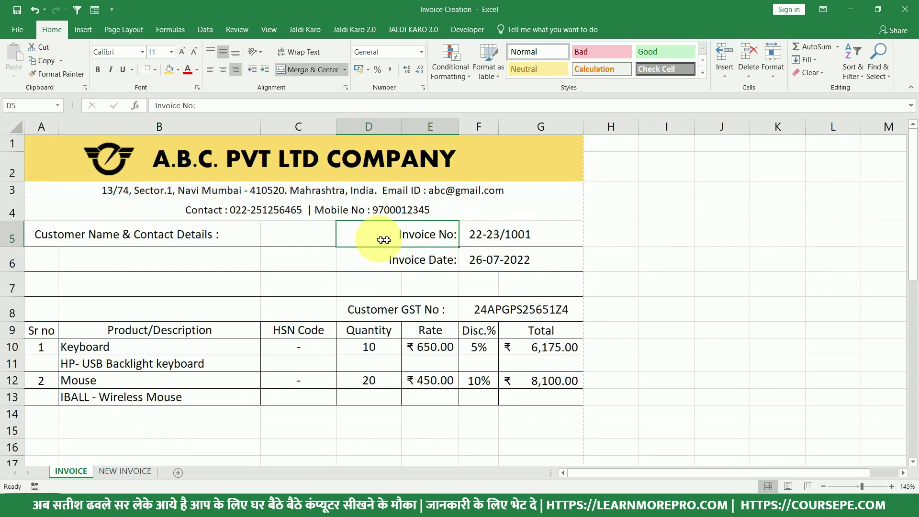
{"action": "left_click", "coordinate": [423, 262]}
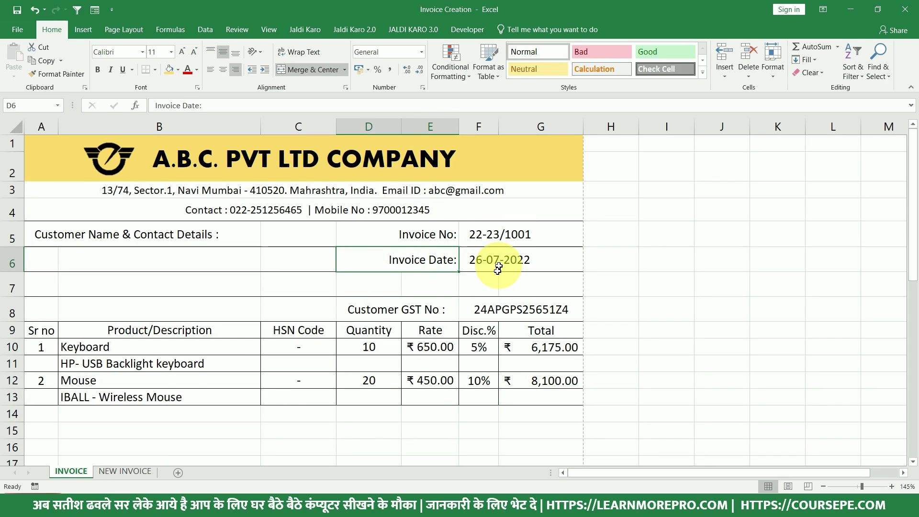
{"action": "left_click", "coordinate": [107, 470]}
{"action": "left_click", "coordinate": [478, 280]}
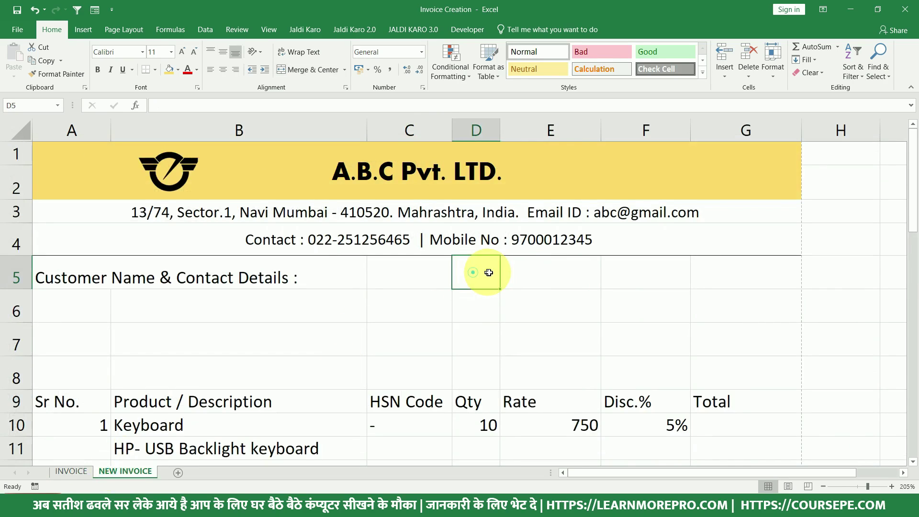
{"action": "left_click", "coordinate": [547, 271]}
{"action": "left_click", "coordinate": [491, 278]}
{"action": "type", "text": "Invoice NO"}
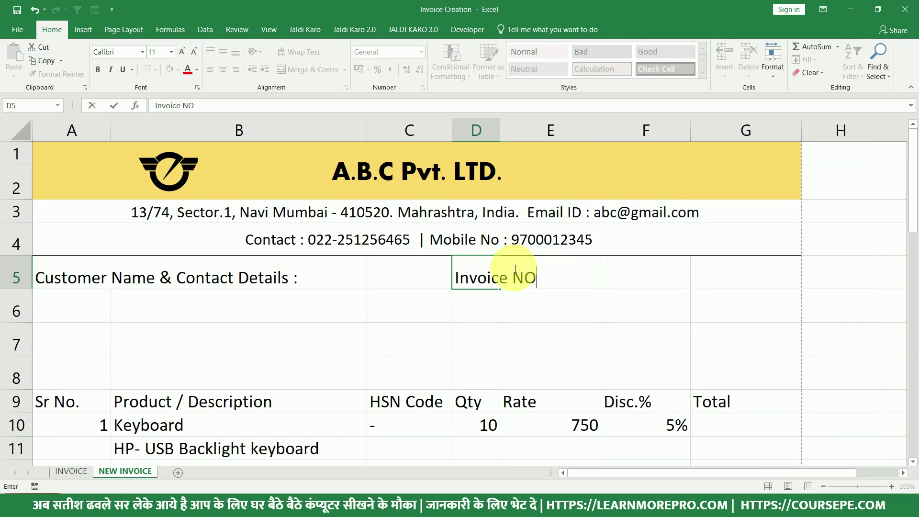
{"action": "key", "text": "Return"}
Enter "Invoice Date" in D6 and correct the label in D5 to "Invoice No.".
{"action": "type", "text": "Inov"}
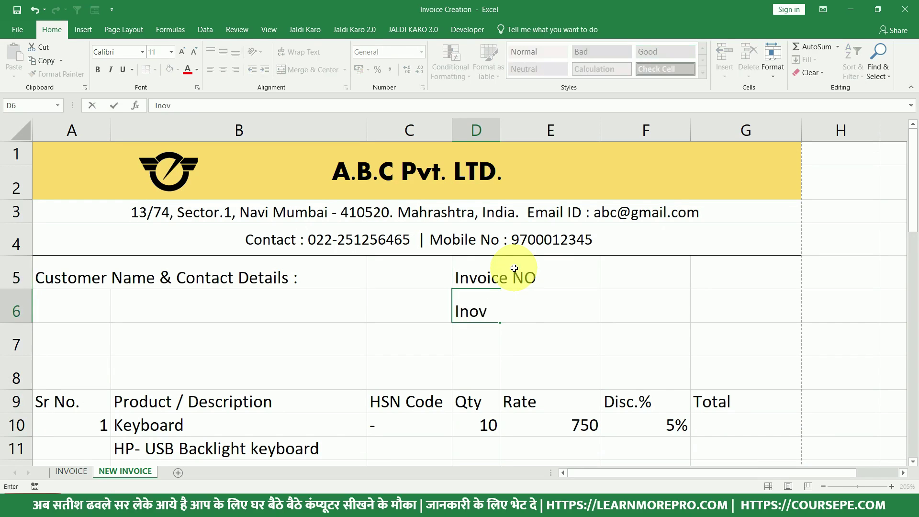
{"action": "key", "text": "BackSpace"}
{"action": "key", "text": "BackSpace"}
{"action": "type", "text": "vi"}
{"action": "type", "text": "ice Date"}
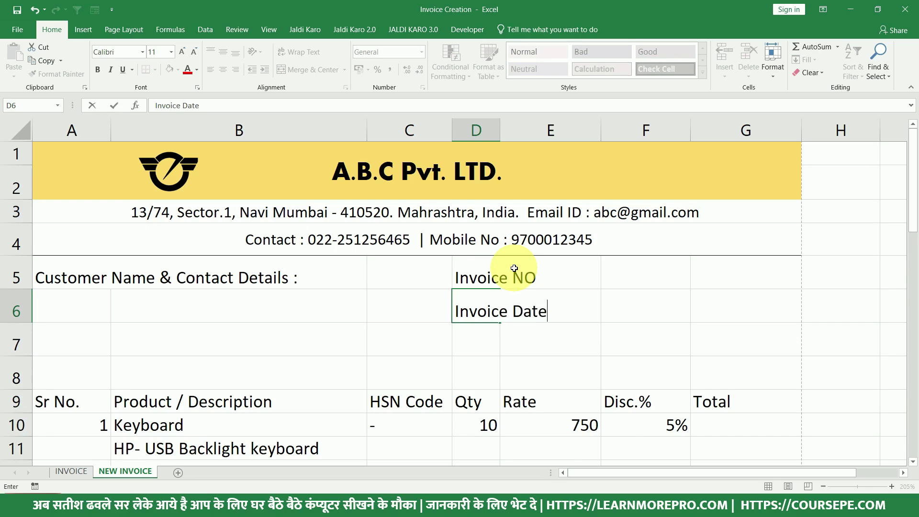
{"action": "key", "text": "Return"}
{"action": "double_click", "coordinate": [497, 272]}
{"action": "left_click", "coordinate": [540, 272]}
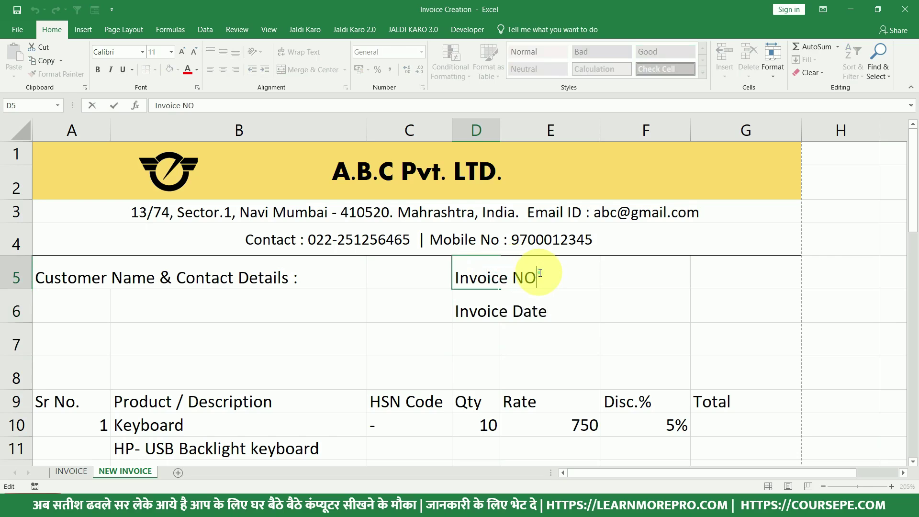
{"action": "key", "text": "Return"}
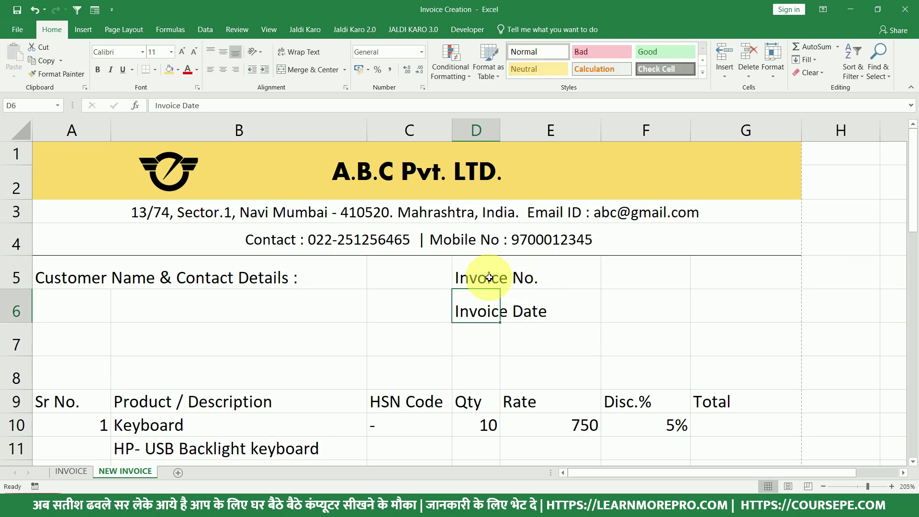
Merge and center the Invoice No. label across D5:E5 and the Invoice Date label across D6:E6.
{"action": "left_click_drag", "start_coordinate": [485, 274], "coordinate": [580, 269]}
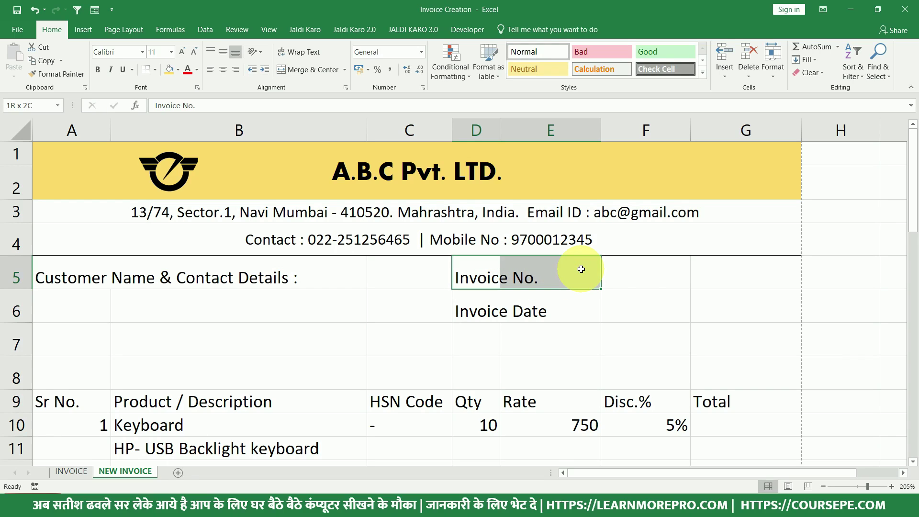
{"action": "left_click", "coordinate": [485, 264]}
{"action": "left_click_drag", "start_coordinate": [476, 267], "coordinate": [549, 266]}
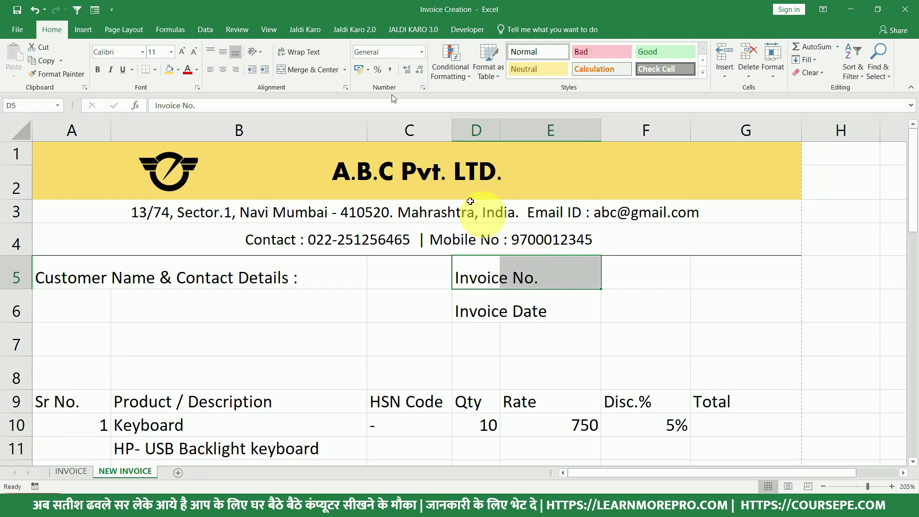
{"action": "left_click", "coordinate": [302, 71]}
{"action": "left_click_drag", "start_coordinate": [481, 308], "coordinate": [552, 309]}
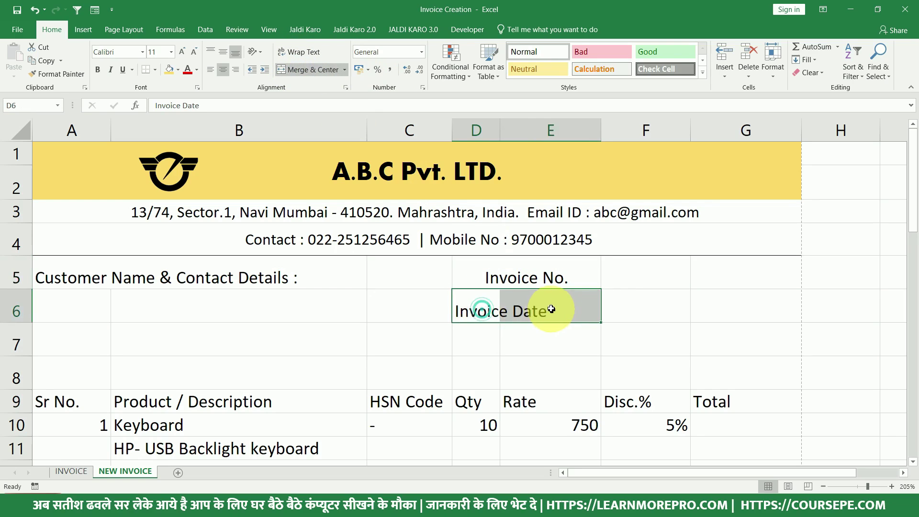
{"action": "left_click", "coordinate": [312, 70]}
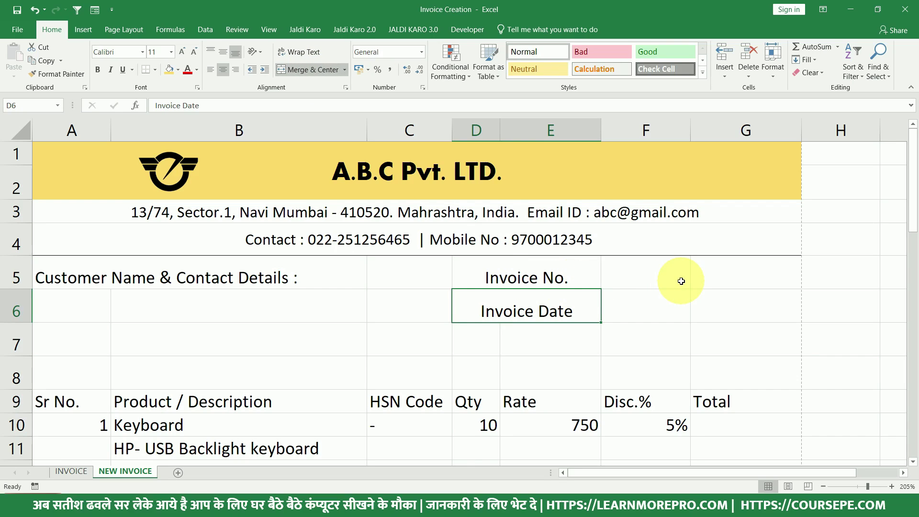
Merge and center the empty value cells F5:G5 and F6:G6 beside the invoice labels.
{"action": "left_click_drag", "start_coordinate": [664, 272], "coordinate": [731, 273]}
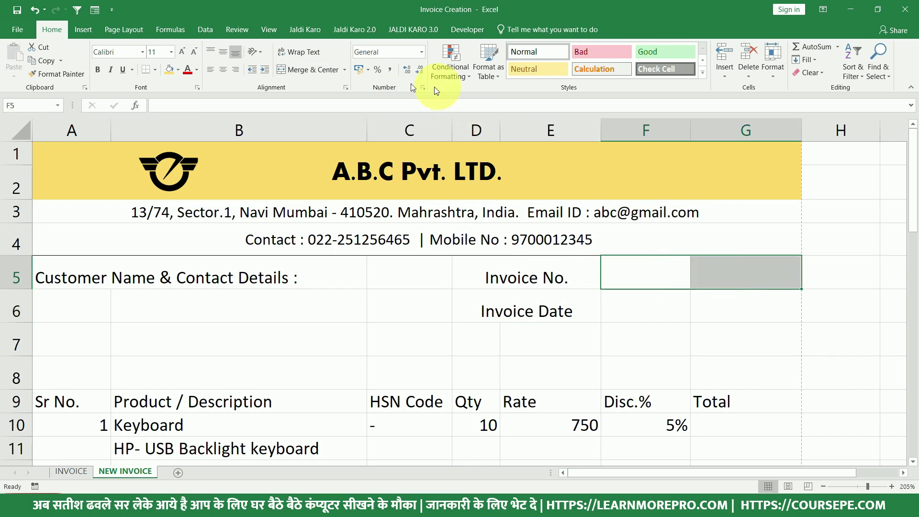
{"action": "left_click", "coordinate": [299, 69]}
{"action": "left_click_drag", "start_coordinate": [666, 306], "coordinate": [735, 304]}
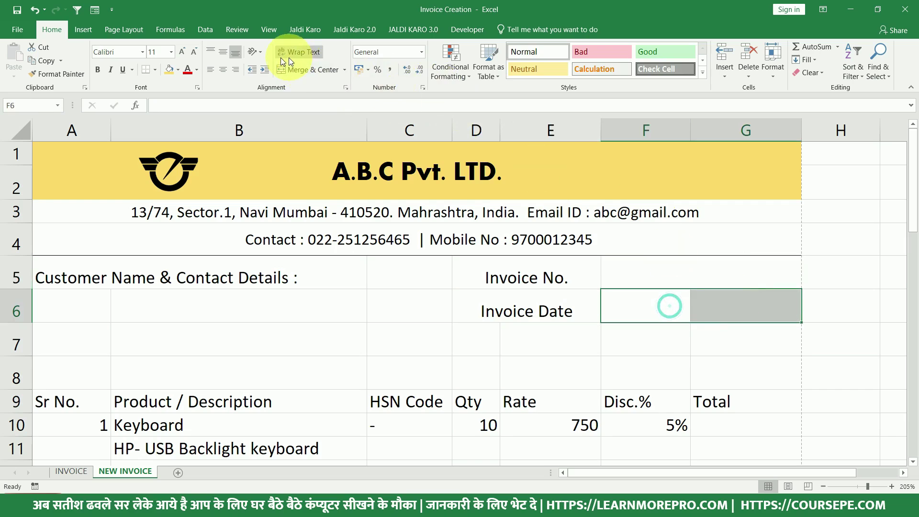
{"action": "left_click", "coordinate": [290, 76]}
Enter 22-23/1001 as the invoice number in the merged cell F5.
{"action": "left_click", "coordinate": [702, 276]}
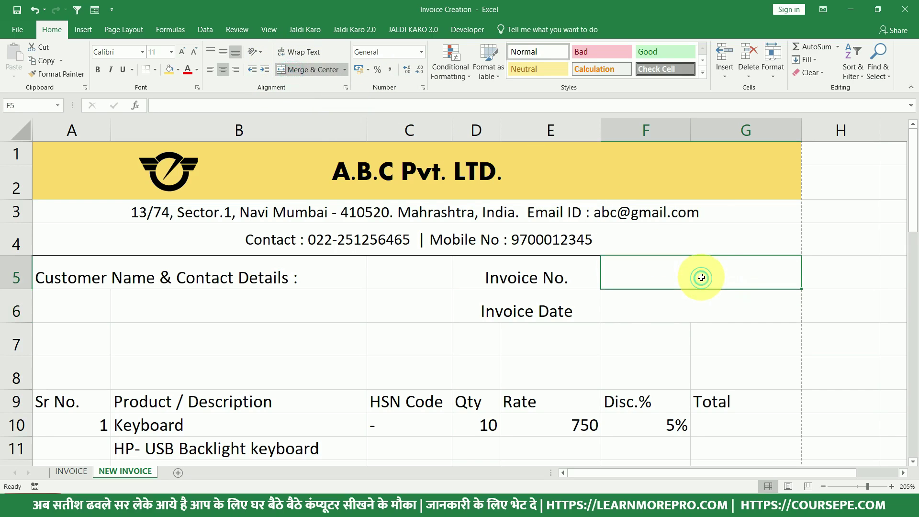
{"action": "type", "text": "1"}
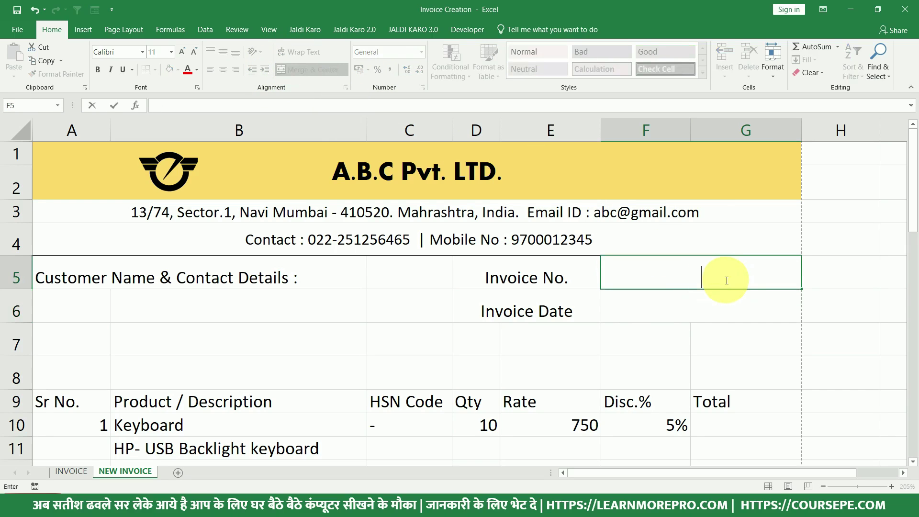
{"action": "type", "text": "2-23/1001"}
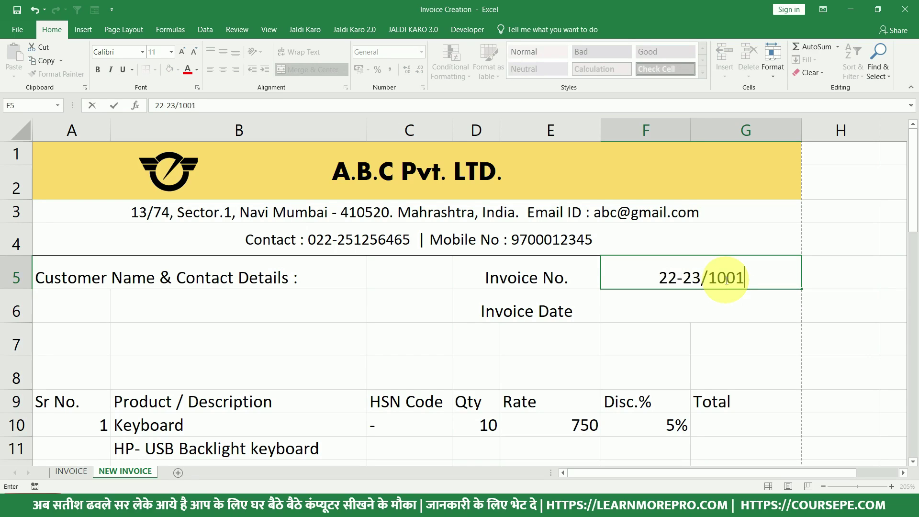
{"action": "key", "text": "Return"}
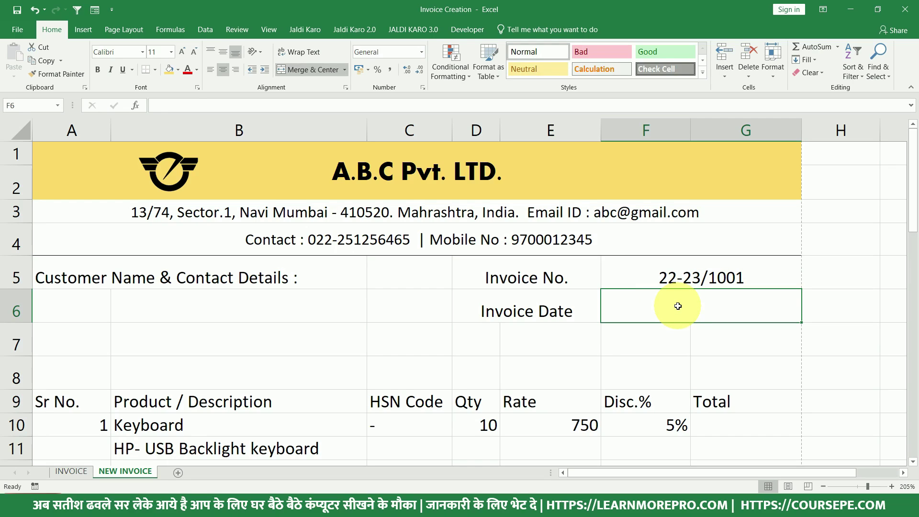
Fill the invoice date in the merged cell F6 with the formula =TODAY().
{"action": "type", "text": "=toda"}
{"action": "key", "text": "Tab"}
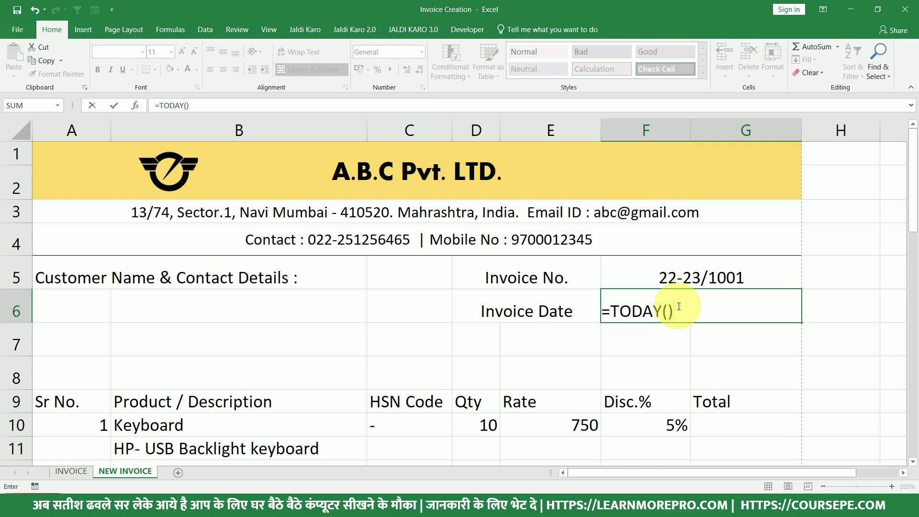
{"action": "key", "text": "Return"}
{"action": "key", "text": "Up"}
{"action": "key", "text": "F2"}
{"action": "key", "text": "Return"}
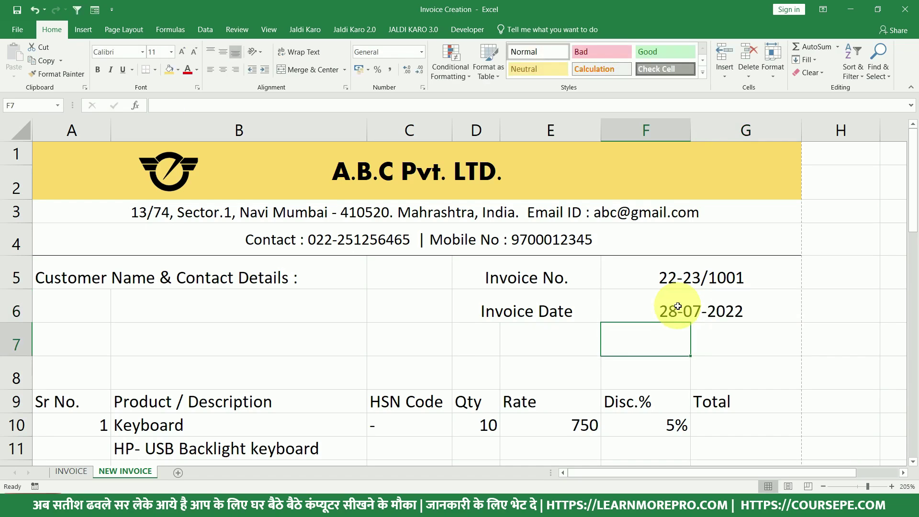
{"action": "key", "text": "Up"}
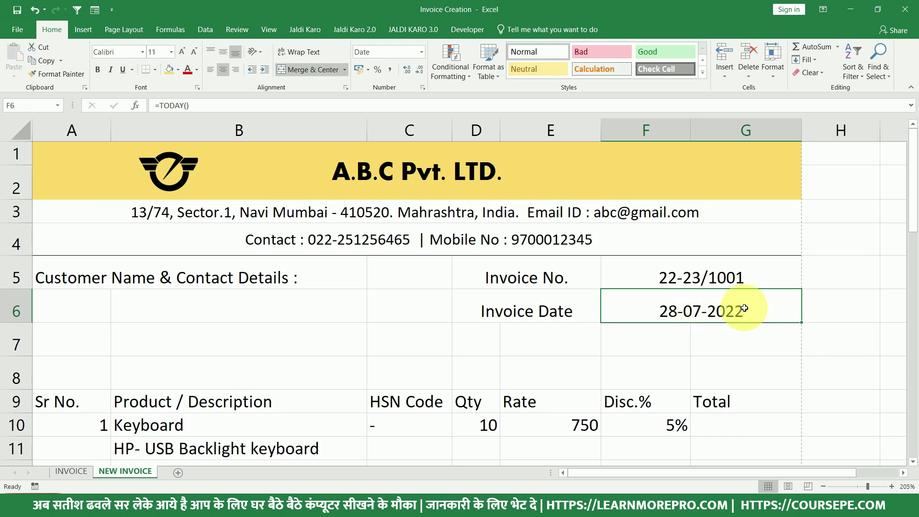
Add a bottom border across A5:G5, the customer details and invoice number row.
{"action": "left_click_drag", "start_coordinate": [745, 308], "coordinate": [503, 309]}
{"action": "left_click", "coordinate": [503, 308]}
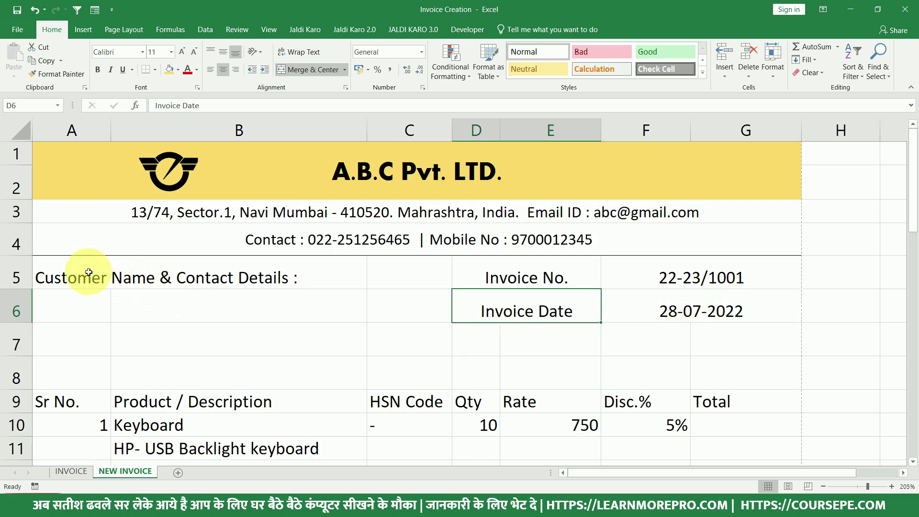
{"action": "left_click_drag", "start_coordinate": [89, 272], "coordinate": [719, 280]}
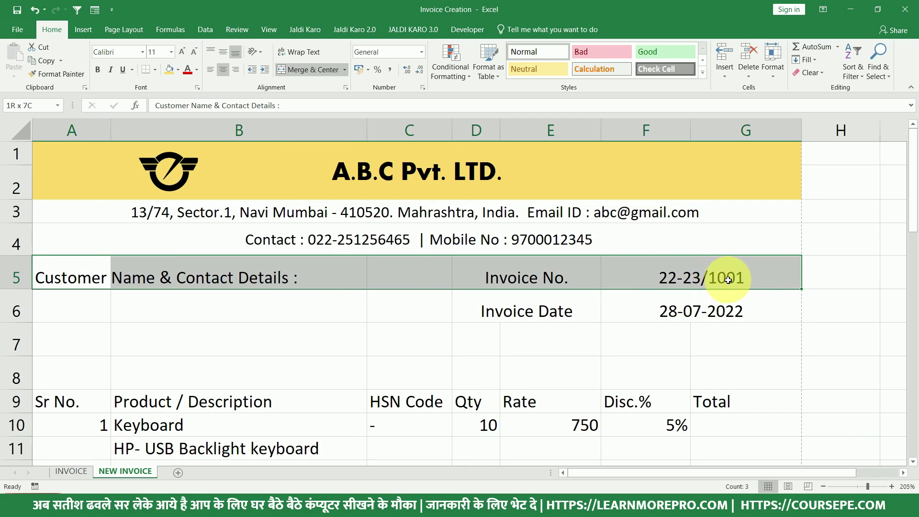
{"action": "left_click", "coordinate": [156, 70]}
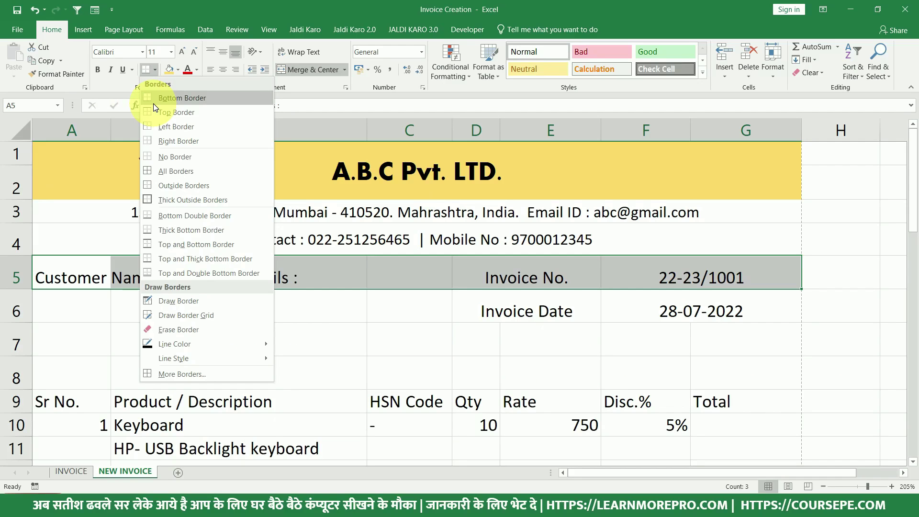
{"action": "left_click", "coordinate": [154, 100]}
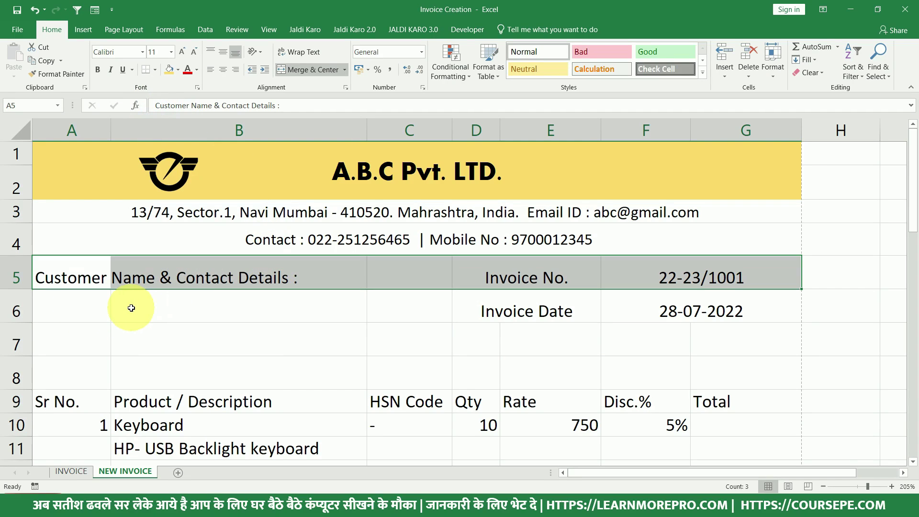
Try copying the formatting of A5:G5 onto rows 6, 7 and 8 with Format Painter and check the print preview.
{"action": "left_click_drag", "start_coordinate": [87, 308], "coordinate": [682, 304]}
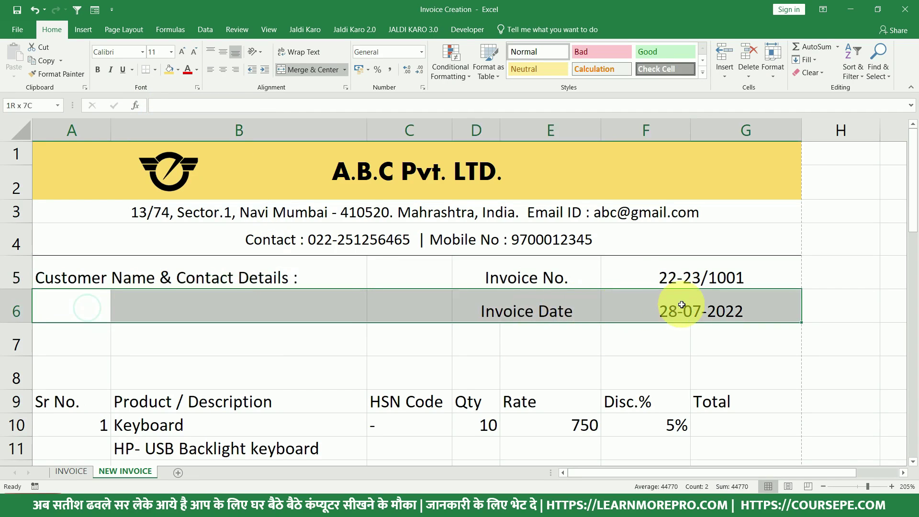
{"action": "left_click_drag", "start_coordinate": [72, 278], "coordinate": [731, 275]}
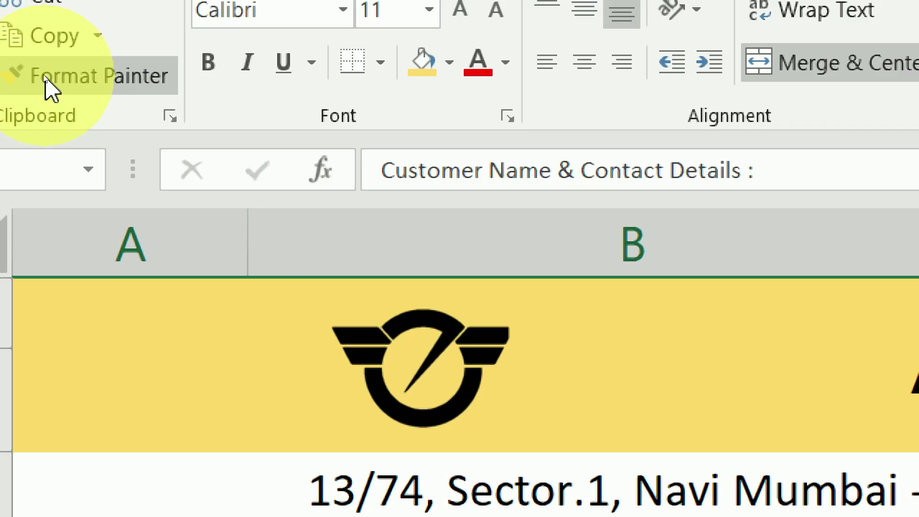
{"action": "left_click", "coordinate": [43, 75]}
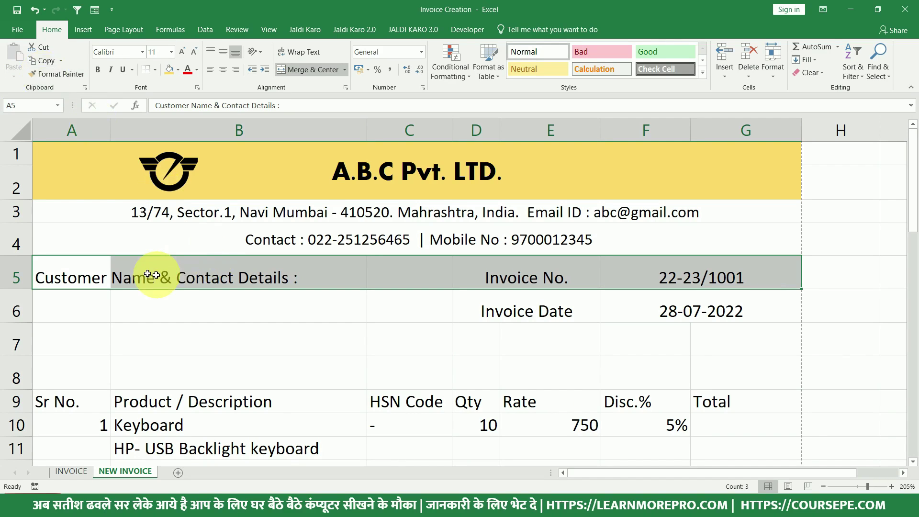
{"action": "left_click", "coordinate": [58, 74]}
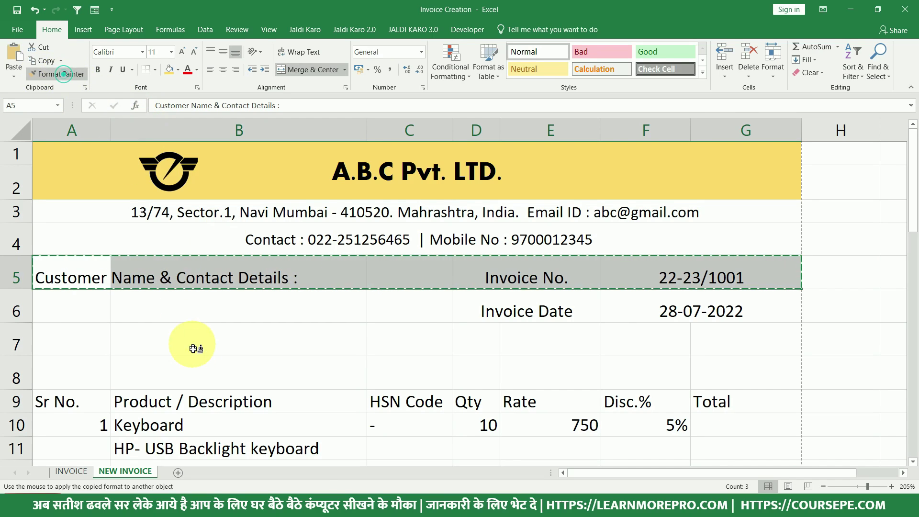
{"action": "left_click_drag", "start_coordinate": [71, 313], "coordinate": [677, 312]}
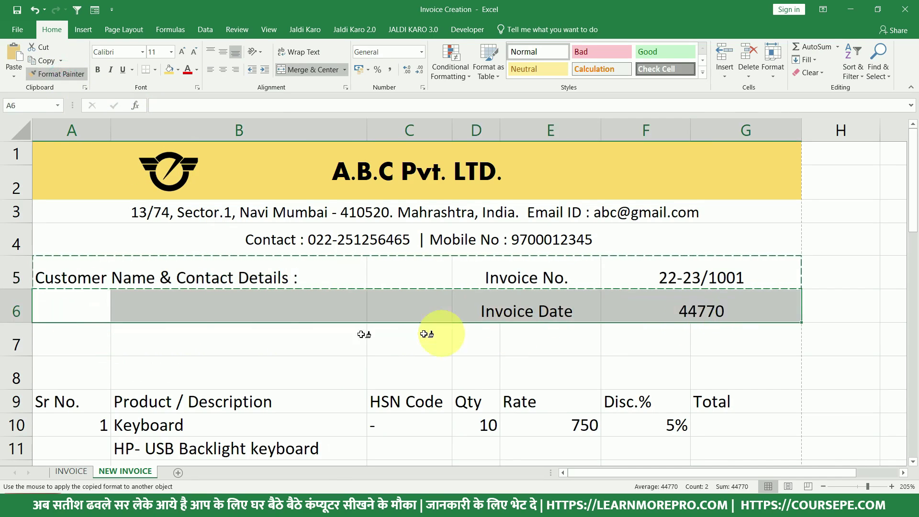
{"action": "left_click_drag", "start_coordinate": [67, 349], "coordinate": [752, 346]}
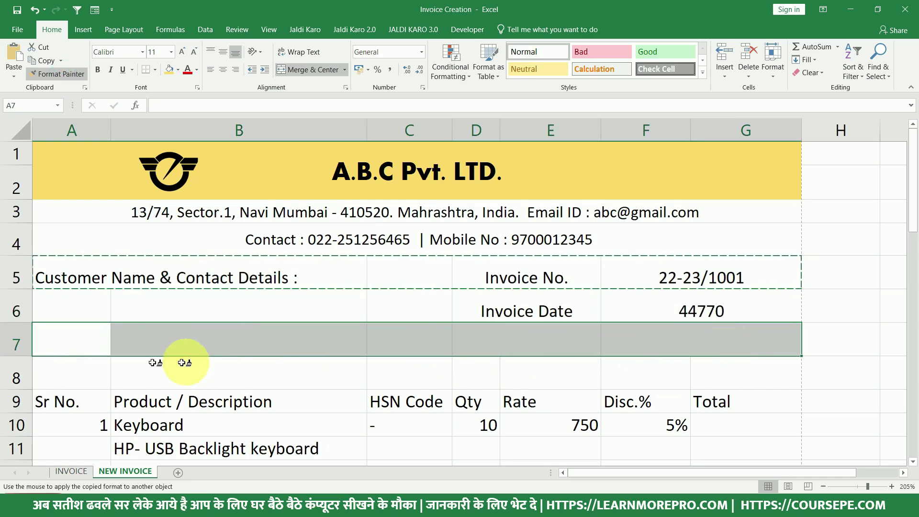
{"action": "mouse_move", "coordinate": [57, 386]}
{"action": "left_mouse_down"}
{"action": "mouse_move", "coordinate": [117, 375]}
{"action": "mouse_move", "coordinate": [714, 382]}
{"action": "mouse_move", "coordinate": [704, 382]}
{"action": "left_mouse_up"}
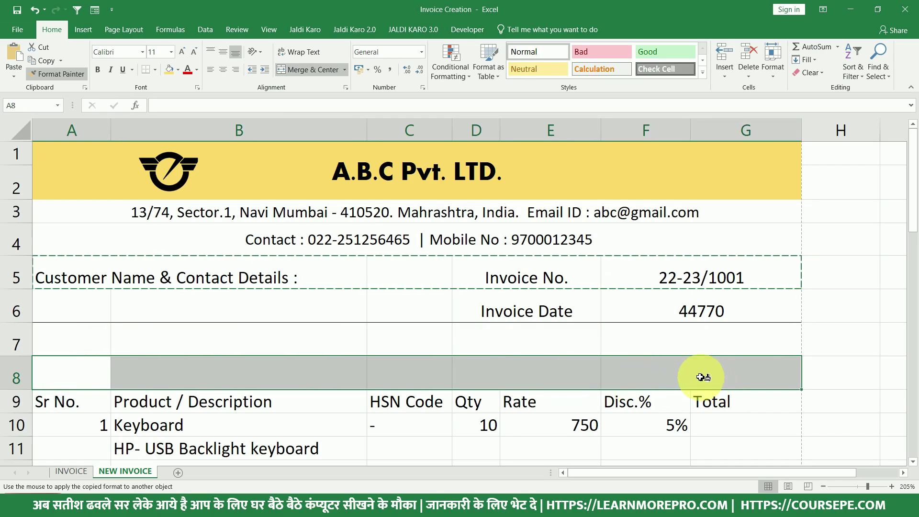
{"action": "left_click", "coordinate": [514, 340]}
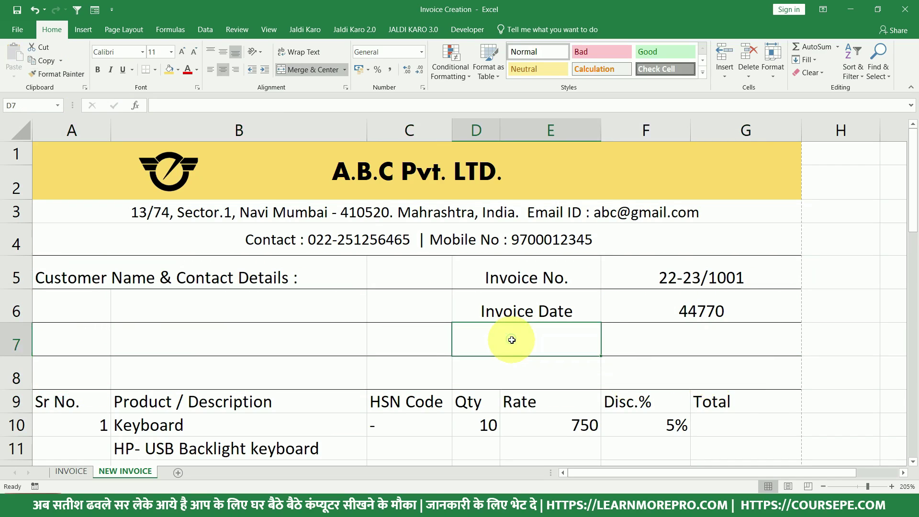
{"action": "key", "text": "ctrl+p"}
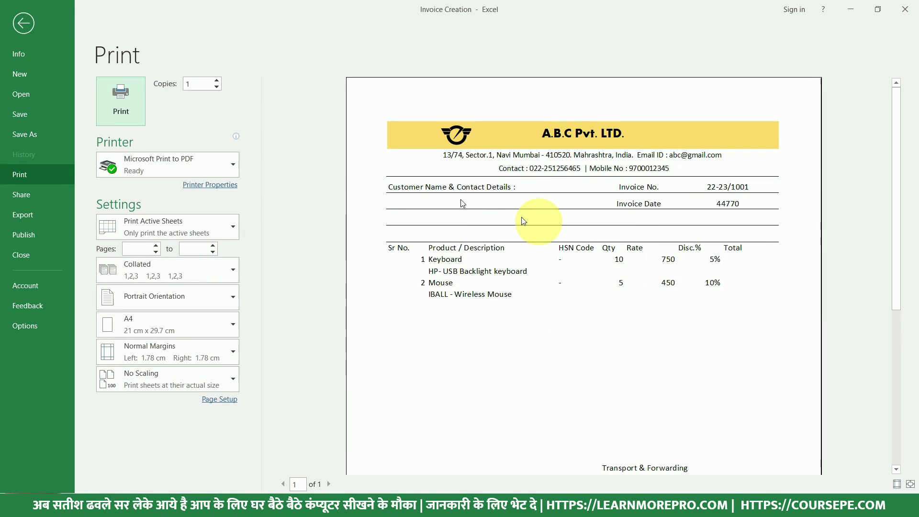
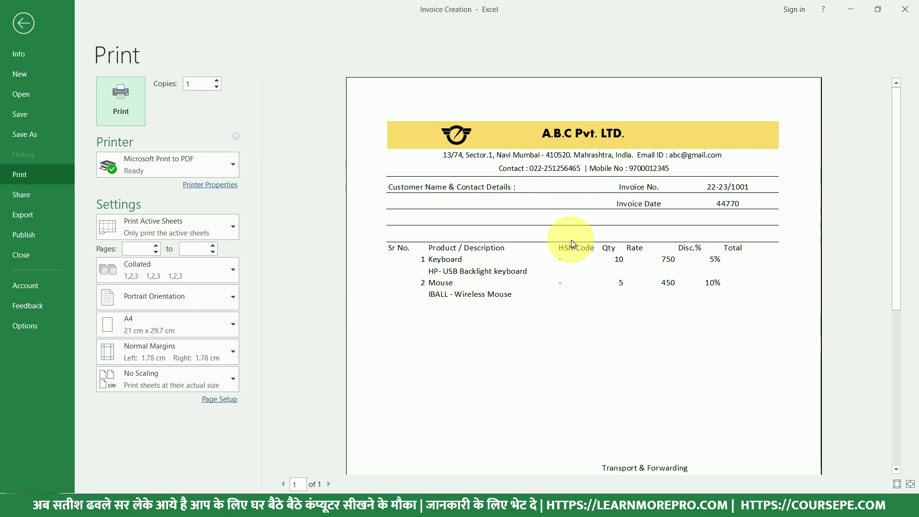
{"action": "key", "text": "Escape"}
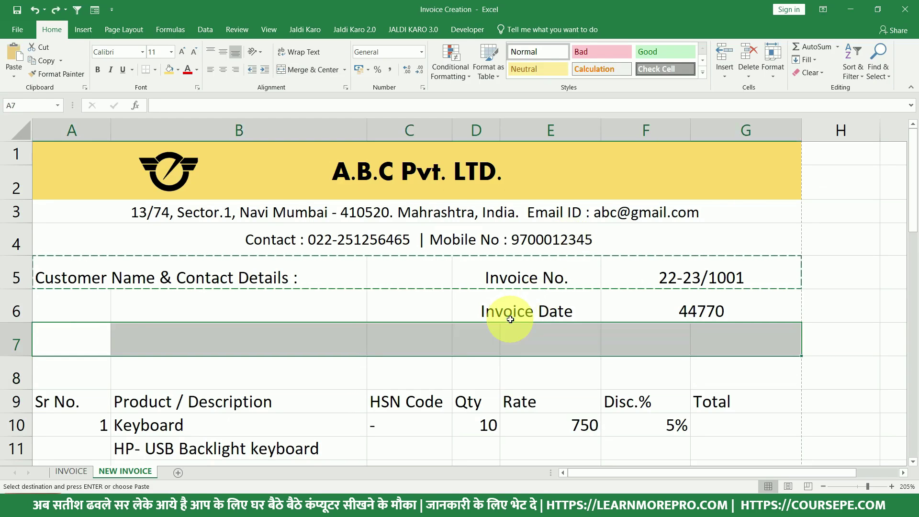
Check the border under the customer details row in the print preview and return to the sheet.
{"action": "left_click", "coordinate": [487, 362]}
{"action": "key", "text": "ctrl+p"}
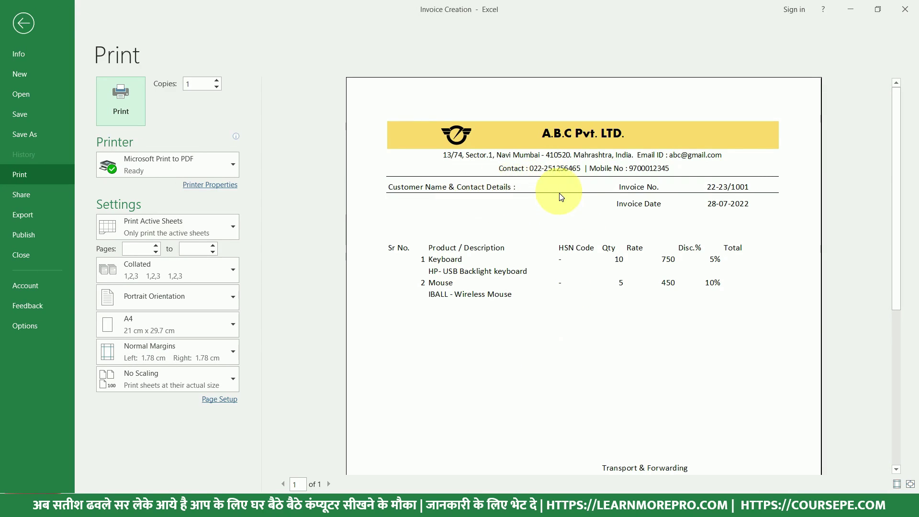
{"action": "key", "text": "Escape"}
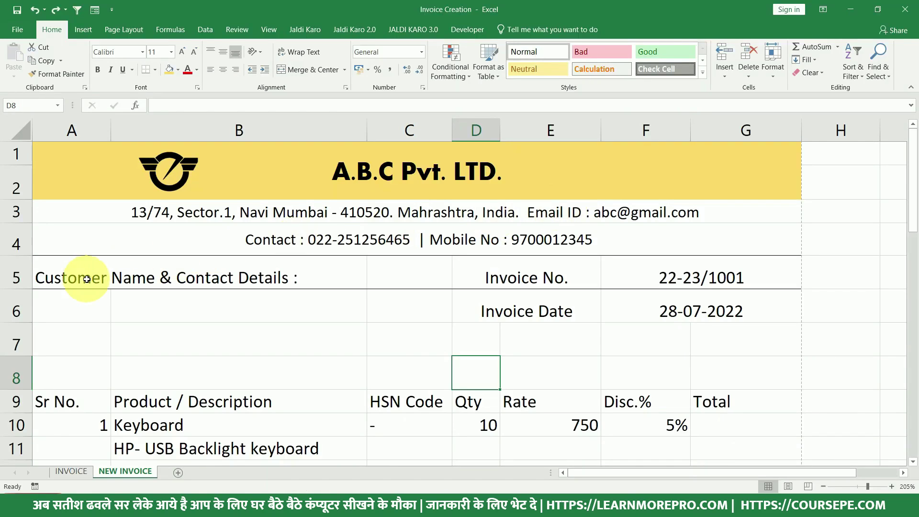
Copy the formatting of A5:G5 onto A6:G6, A7:G7 and A8:G8 with Format Painter, and review the lines in the print preview.
{"action": "left_click_drag", "start_coordinate": [59, 277], "coordinate": [718, 273]}
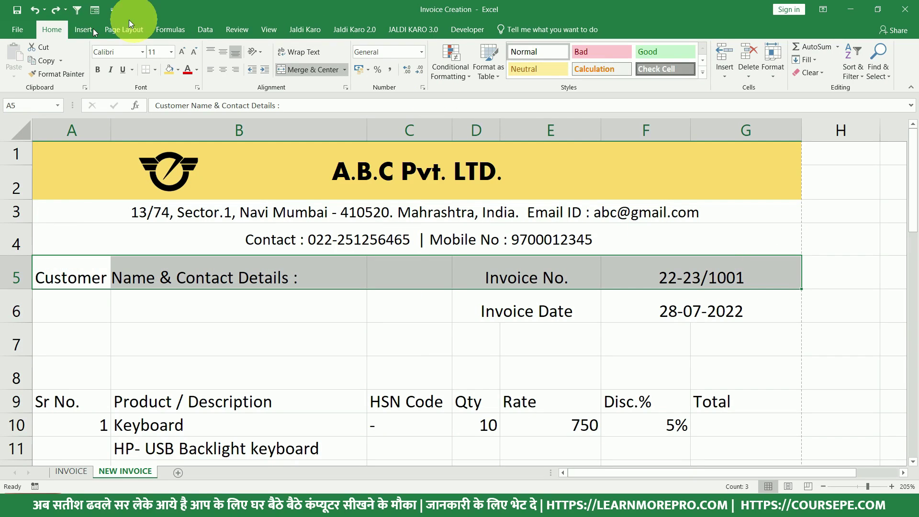
{"action": "left_click", "coordinate": [45, 74]}
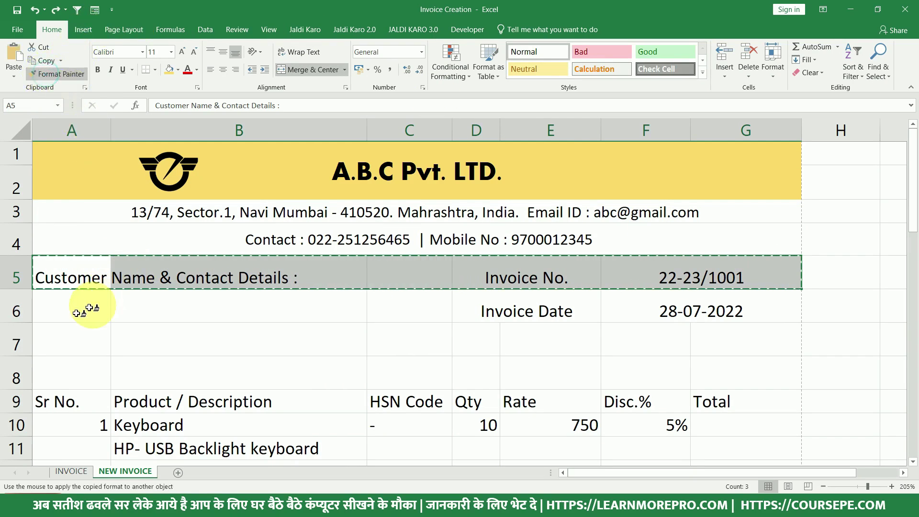
{"action": "left_click_drag", "start_coordinate": [69, 311], "coordinate": [718, 312]}
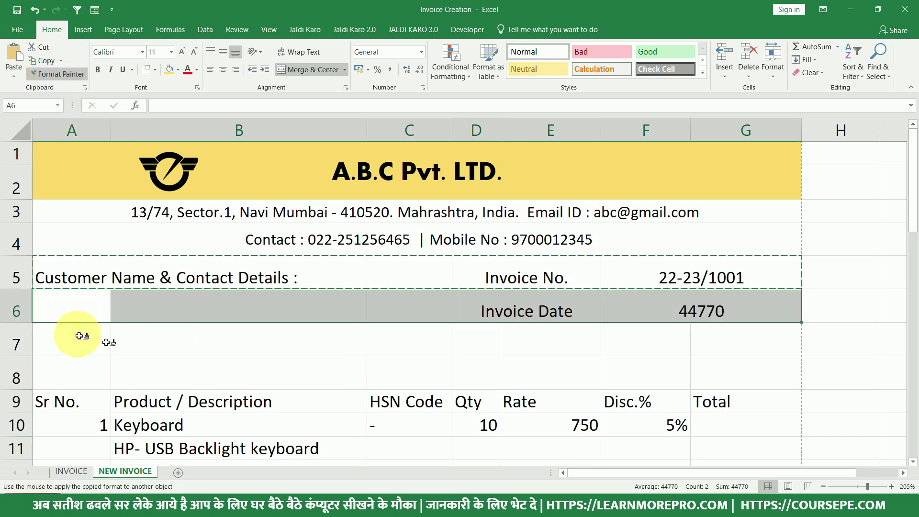
{"action": "mouse_move", "coordinate": [76, 335]}
{"action": "left_mouse_down"}
{"action": "mouse_move", "coordinate": [722, 360]}
{"action": "mouse_move", "coordinate": [724, 343]}
{"action": "left_mouse_up"}
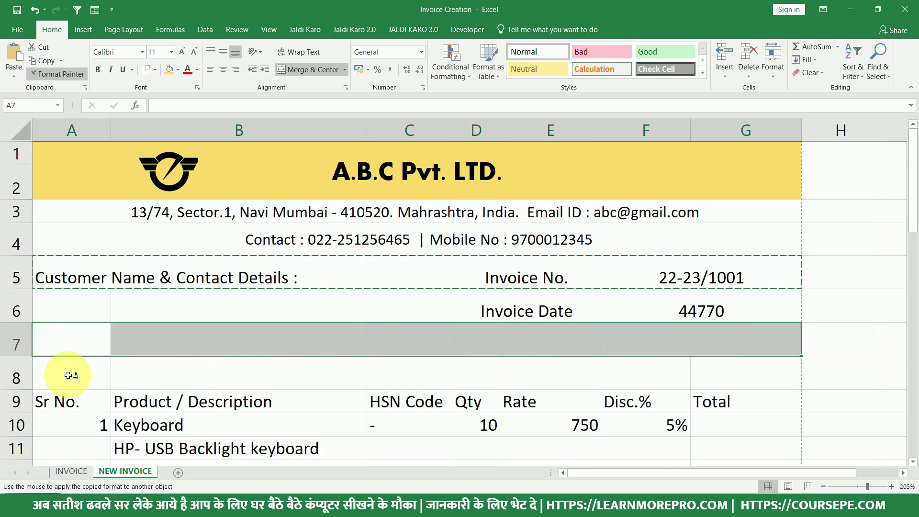
{"action": "left_click_drag", "start_coordinate": [72, 373], "coordinate": [750, 380]}
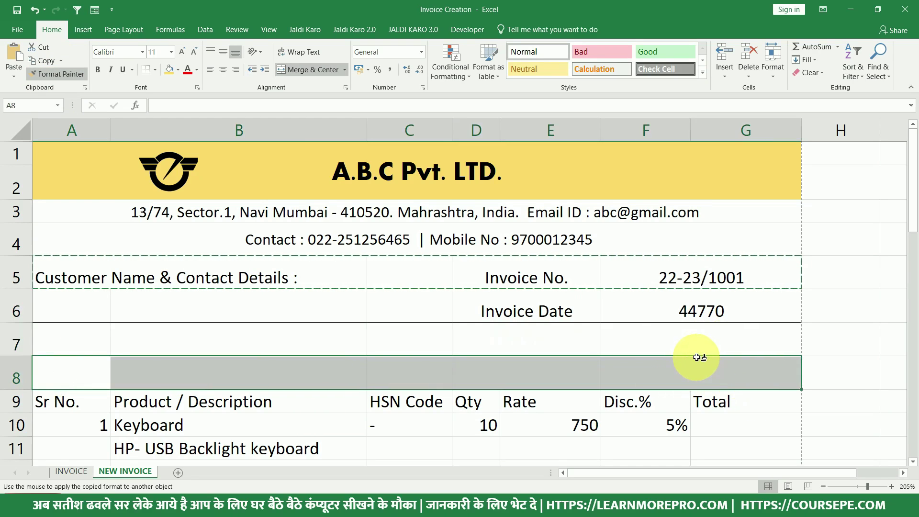
{"action": "left_click_drag", "start_coordinate": [695, 357], "coordinate": [696, 357]}
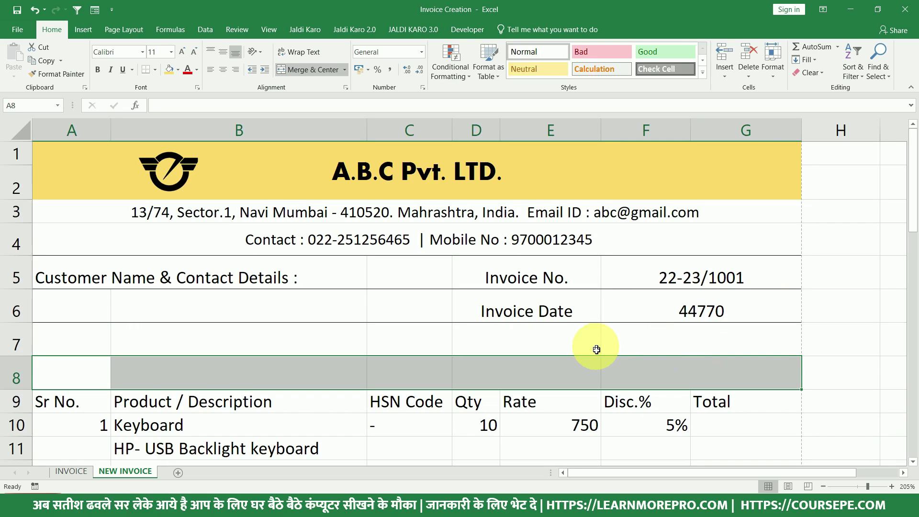
{"action": "left_click", "coordinate": [576, 342]}
{"action": "key", "text": "ctrl+p"}
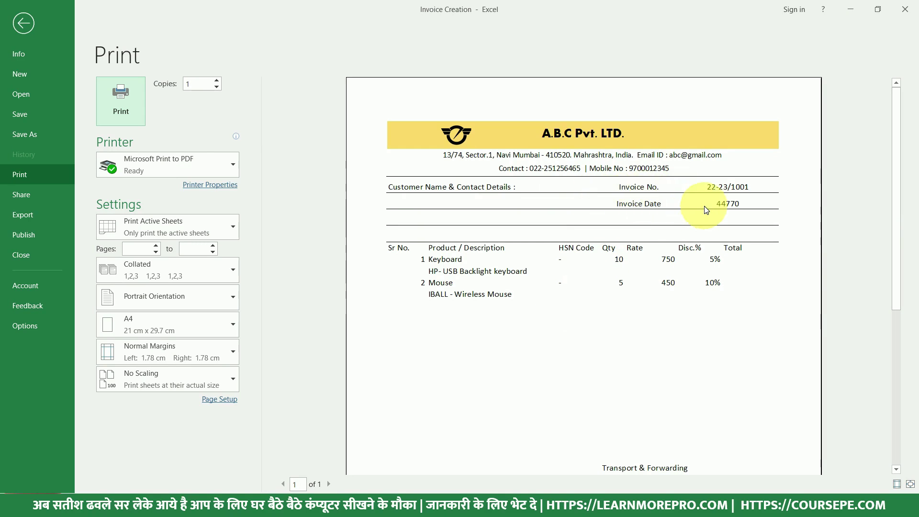
{"action": "key", "text": "Escape"}
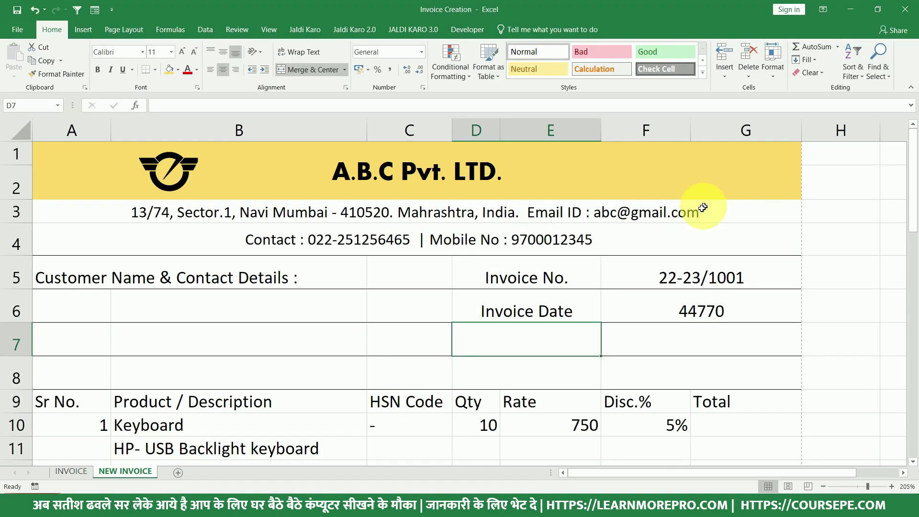
Apply All Borders to the product table in A9:G13.
{"action": "scroll", "coordinate": [554, 253], "scroll_direction": "down", "scroll_amount": 1}
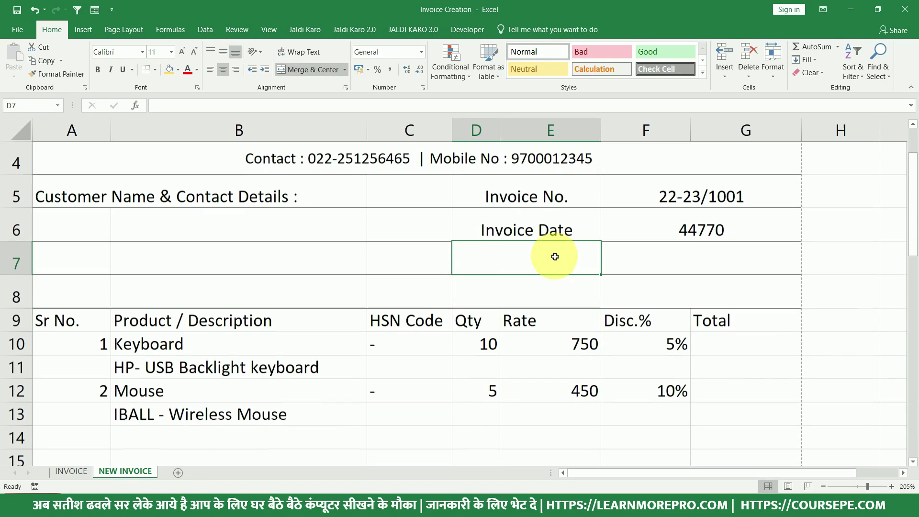
{"action": "left_click_drag", "start_coordinate": [73, 320], "coordinate": [775, 404]}
{"action": "left_click", "coordinate": [156, 71]}
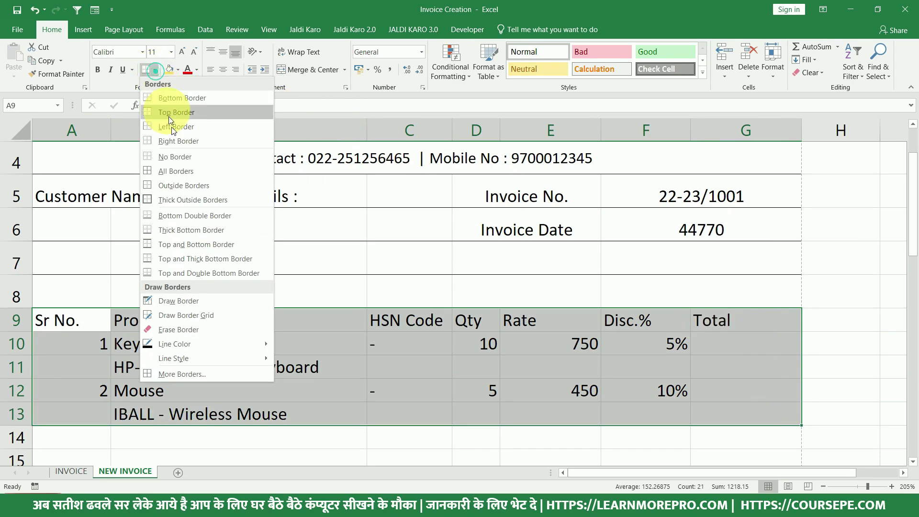
{"action": "left_click", "coordinate": [172, 171]}
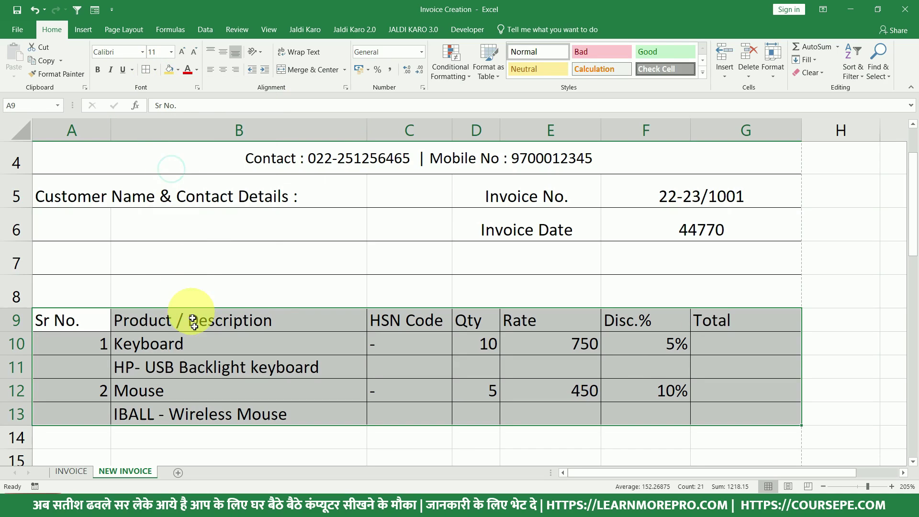
Compare the product table with the one on the INVOICE sheet and check the NEW INVOICE sheet's print preview.
{"action": "left_click", "coordinate": [82, 471]}
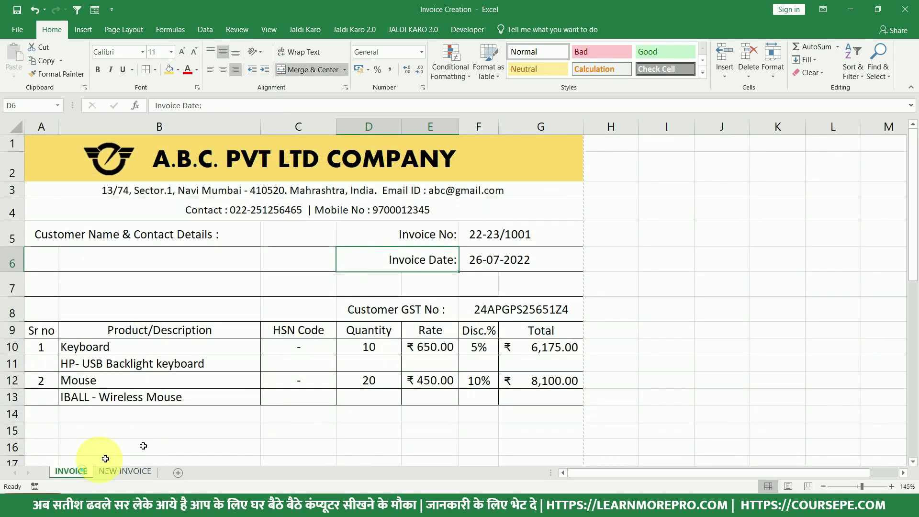
{"action": "left_click_drag", "start_coordinate": [48, 330], "coordinate": [566, 388]}
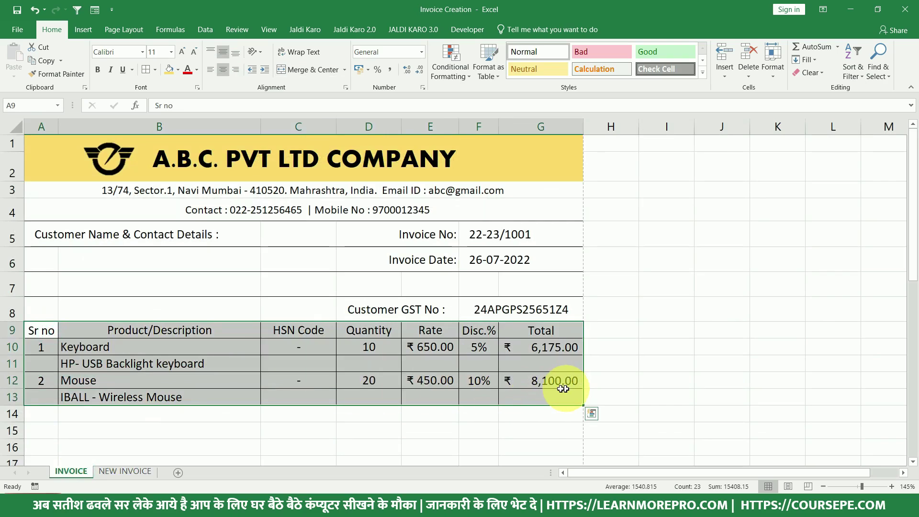
{"action": "left_click", "coordinate": [143, 472]}
{"action": "left_click", "coordinate": [379, 335]}
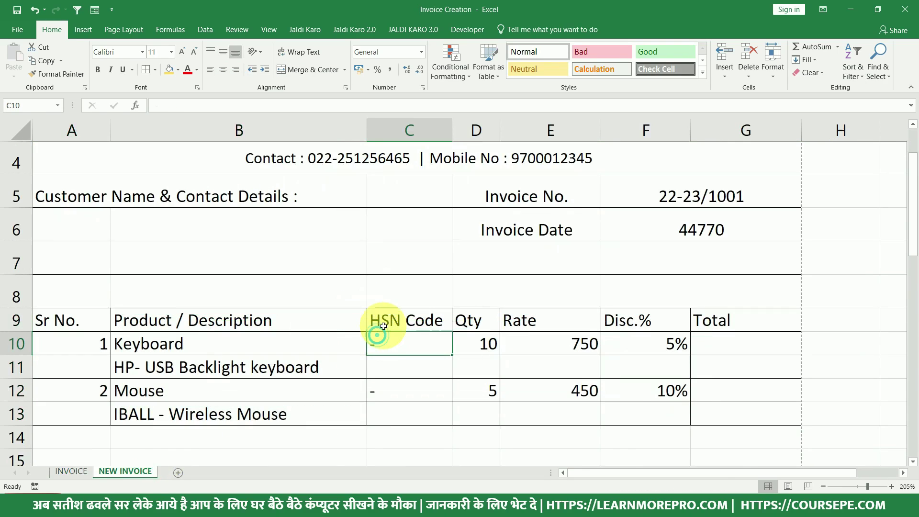
{"action": "key", "text": "ctrl+p"}
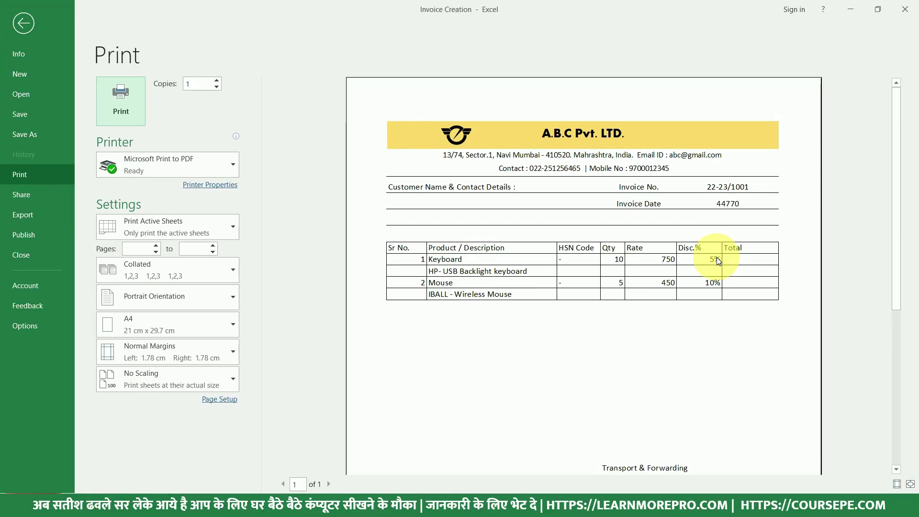
{"action": "key", "text": "Escape"}
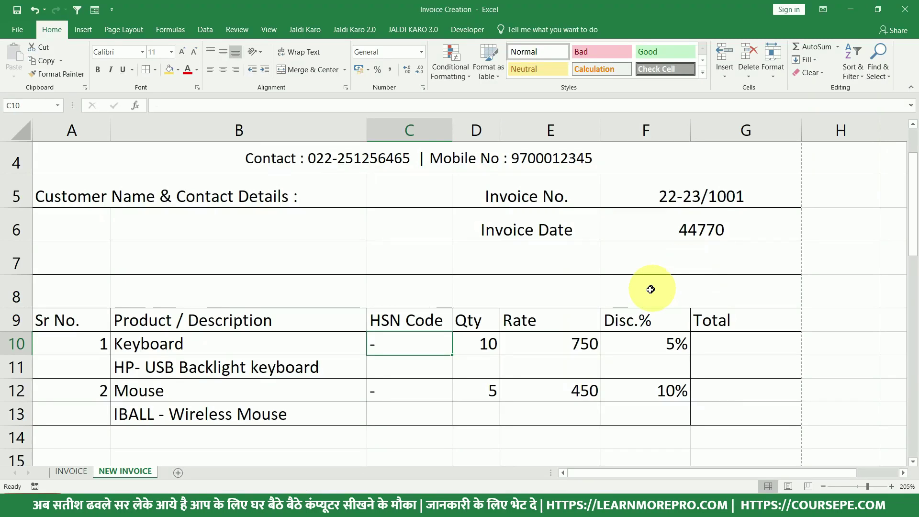
Enter the label "Customer GST No." in the merged cell D8.
{"action": "left_click", "coordinate": [615, 287]}
{"action": "left_click", "coordinate": [553, 287]}
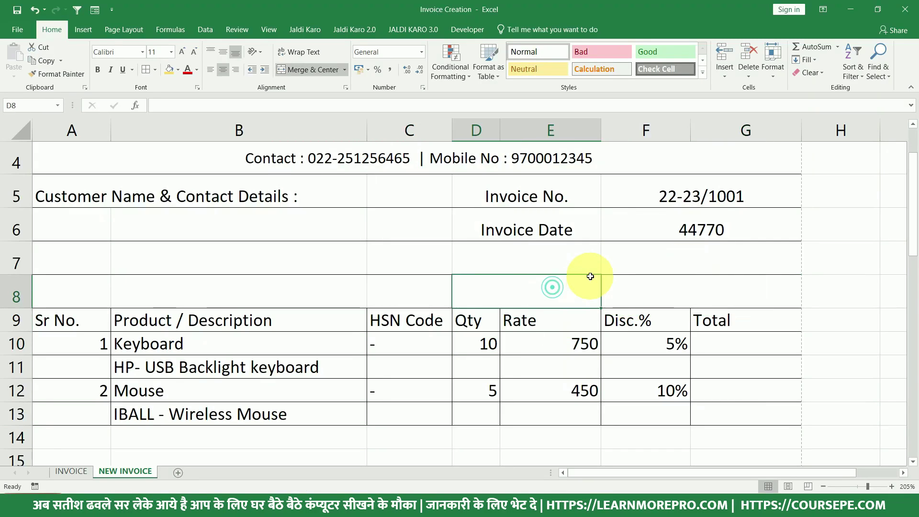
{"action": "type", "text": "gST "}
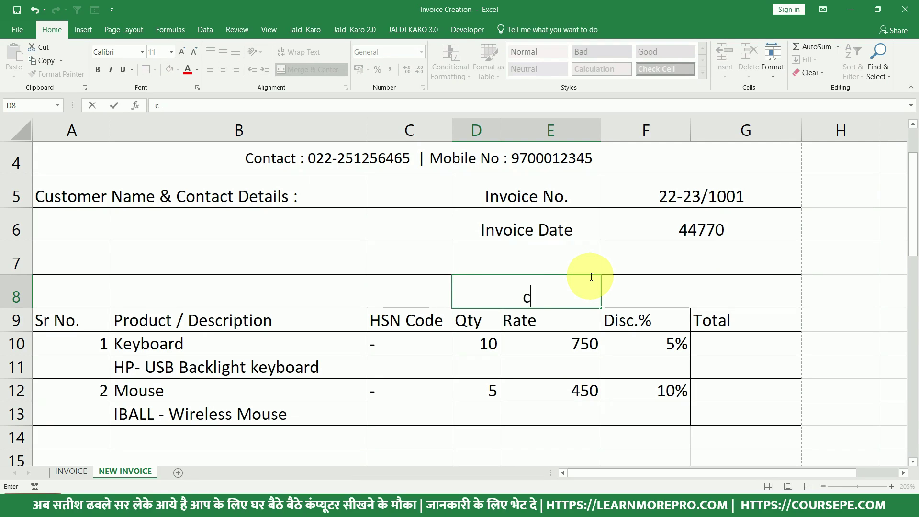
{"action": "type", "text": "Custom"}
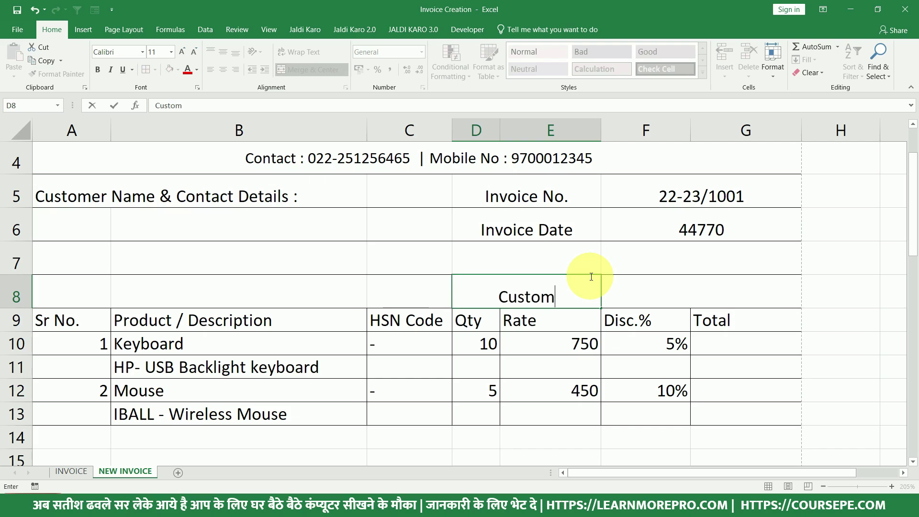
{"action": "type", "text": "er GST Number"}
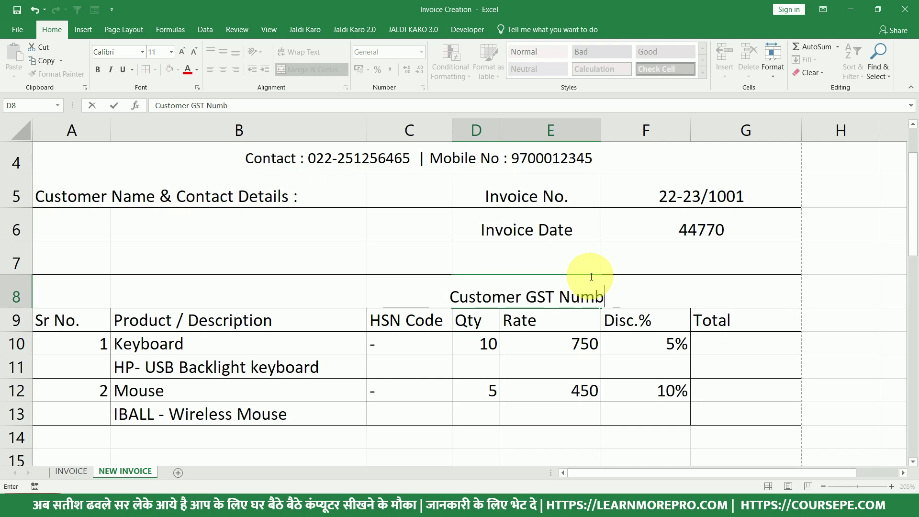
{"action": "key", "text": "BackSpace"}
{"action": "key", "text": "BackSpace"}
{"action": "key", "text": "BackSpace"}
{"action": "key", "text": "BackSpace"}
{"action": "key", "text": "BackSpace"}
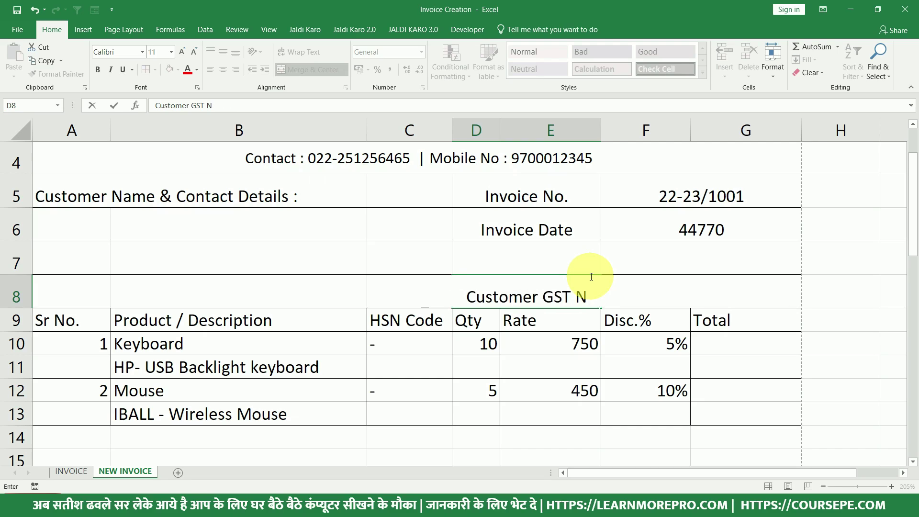
{"action": "type", "text": "o."}
{"action": "key", "text": "Return"}
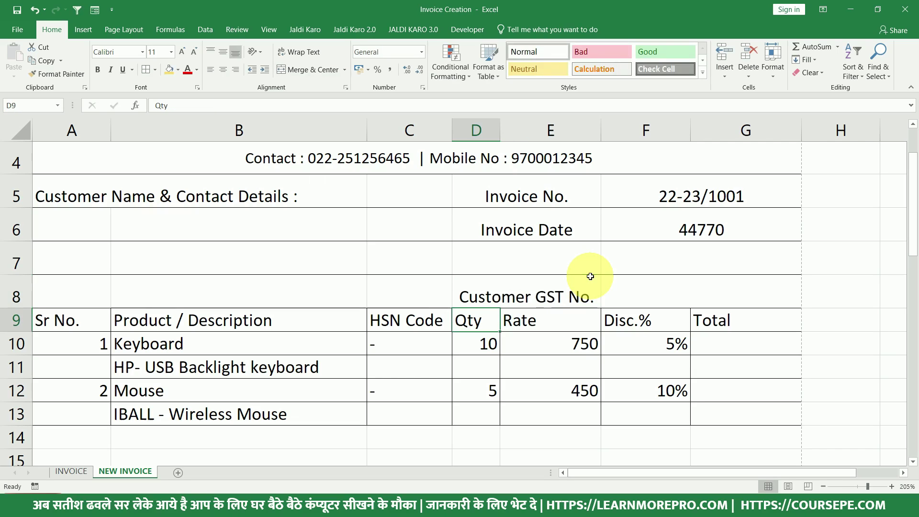
Enter the customer's GST number in the merged cell F8 and check its leading state code.
{"action": "left_click", "coordinate": [660, 280]}
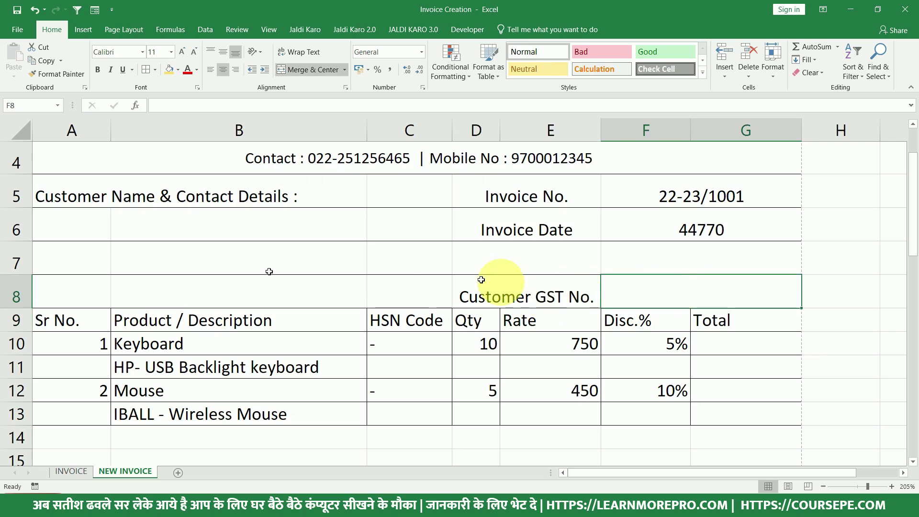
{"action": "left_click_drag", "start_coordinate": [165, 220], "coordinate": [190, 284]}
{"action": "left_click", "coordinate": [648, 293]}
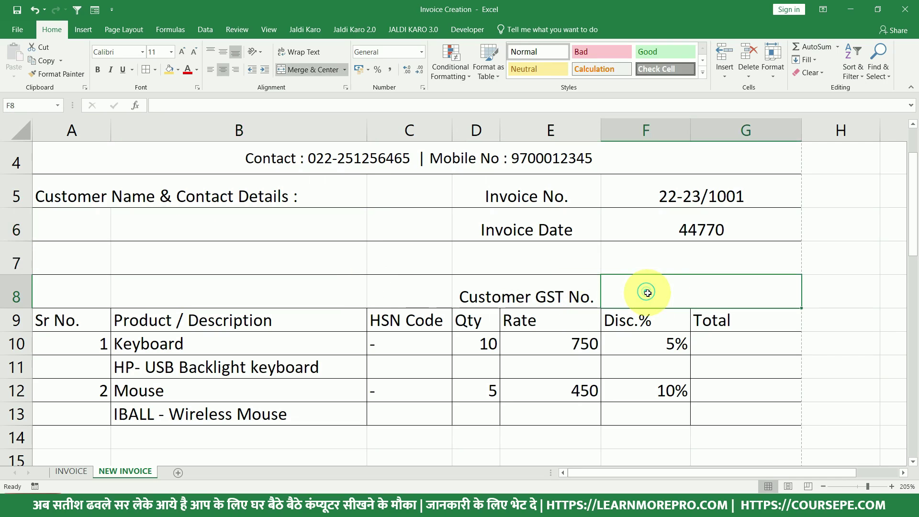
{"action": "left_click_drag", "start_coordinate": [220, 236], "coordinate": [226, 281]}
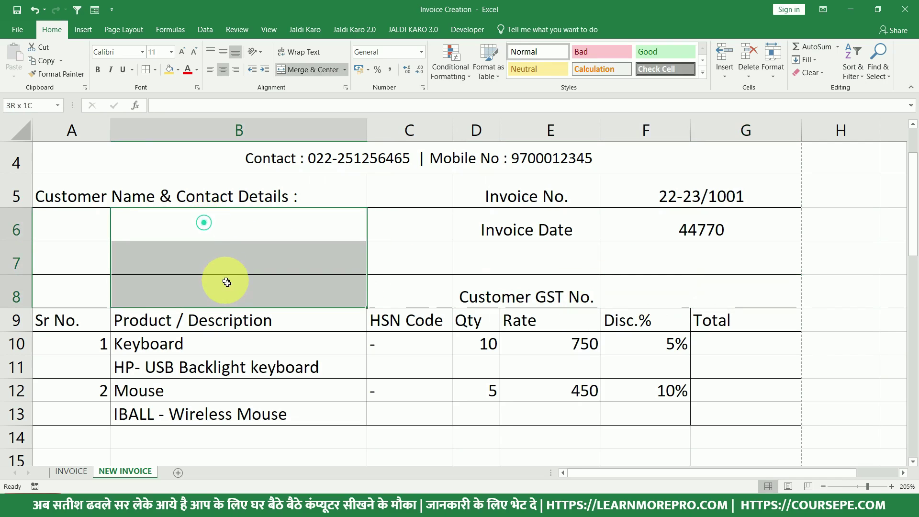
{"action": "left_click", "coordinate": [674, 292]}
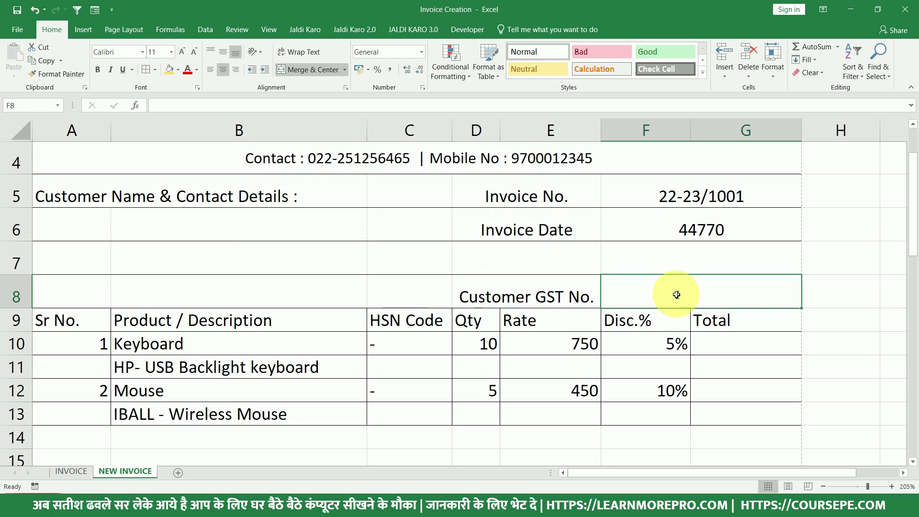
{"action": "type", "text": "24ALGKD2535D"}
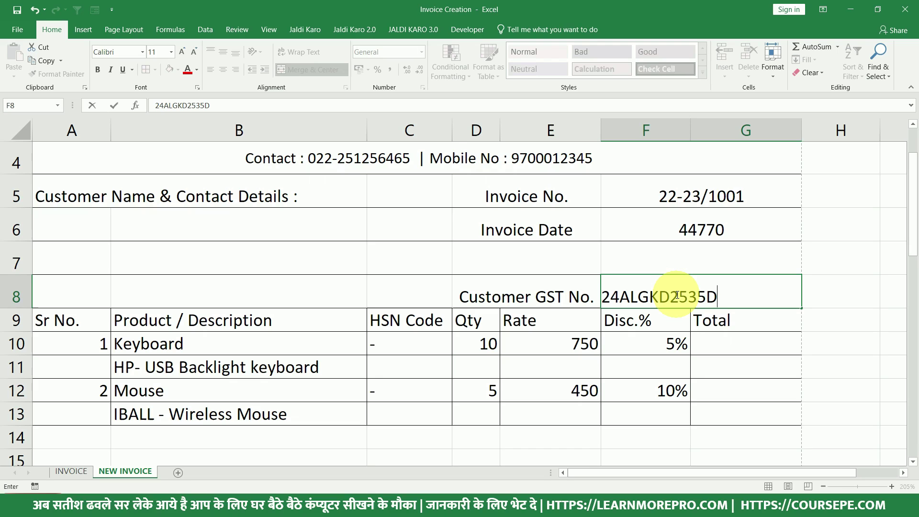
{"action": "left_click_drag", "start_coordinate": [621, 297], "coordinate": [671, 293]}
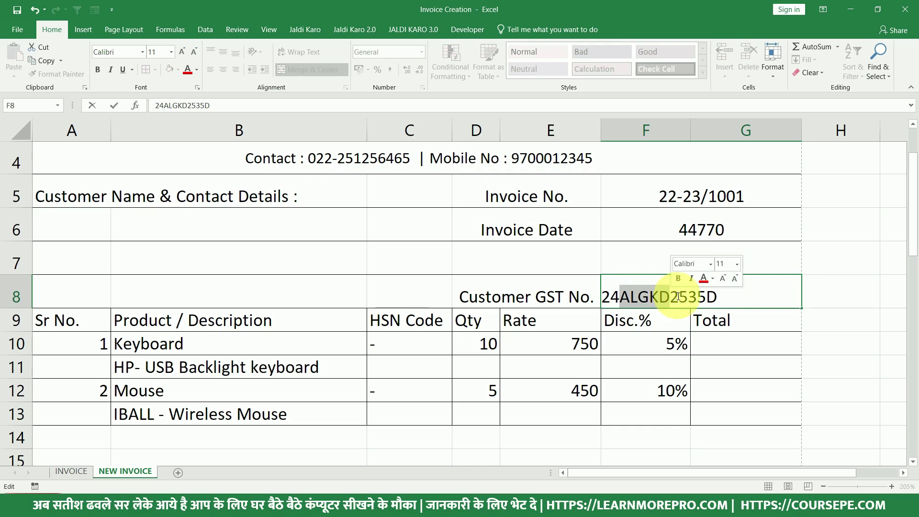
{"action": "left_click", "coordinate": [697, 294]}
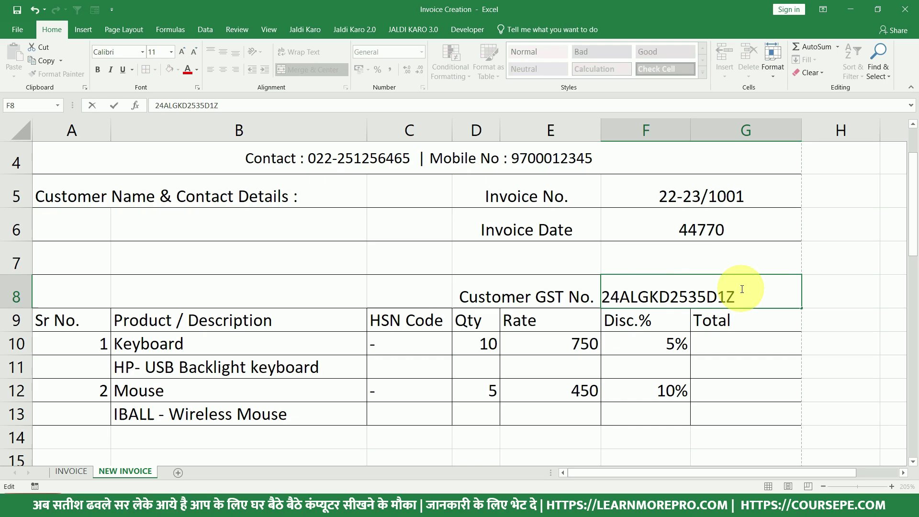
{"action": "key", "text": "Return"}
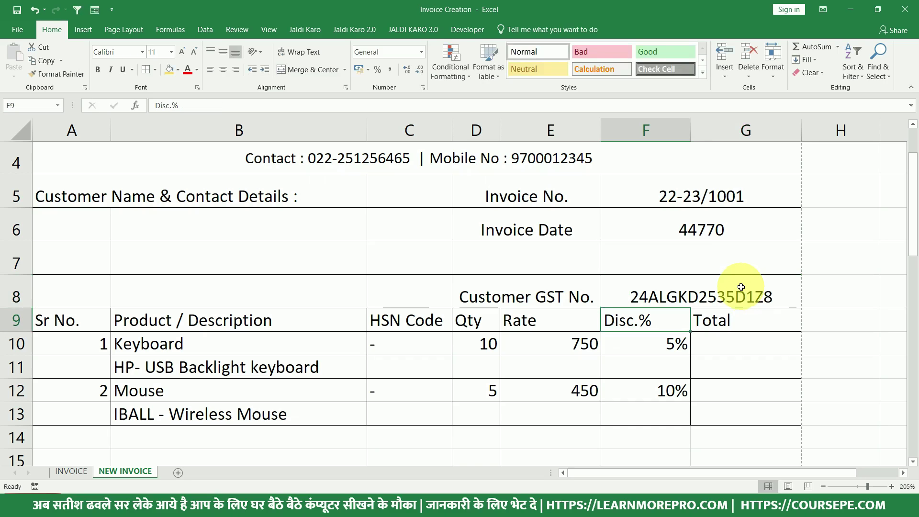
{"action": "left_click", "coordinate": [714, 297]}
{"action": "double_click", "coordinate": [640, 296]}
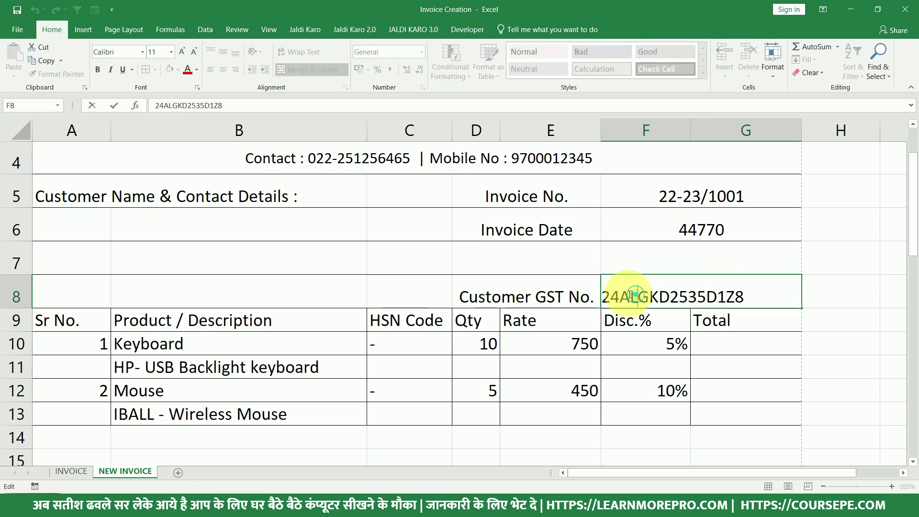
{"action": "left_click_drag", "start_coordinate": [607, 295], "coordinate": [626, 298]}
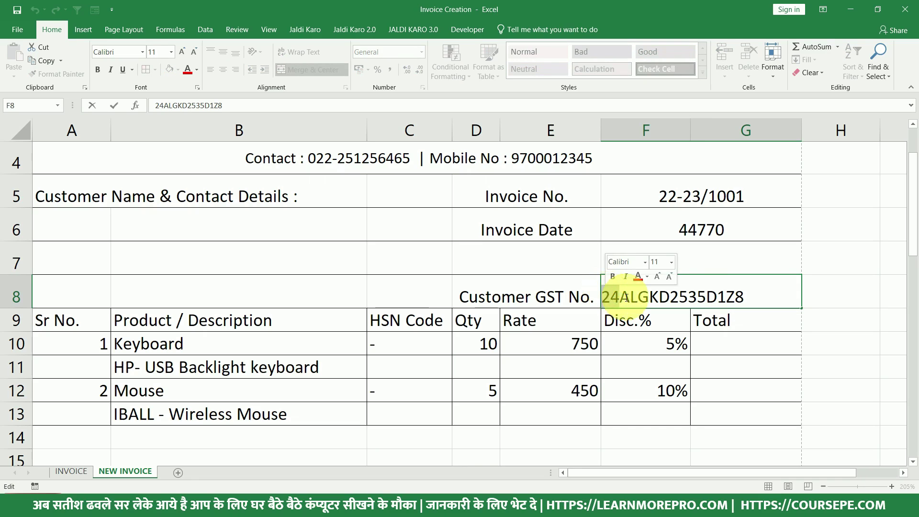
{"action": "key", "text": "Escape"}
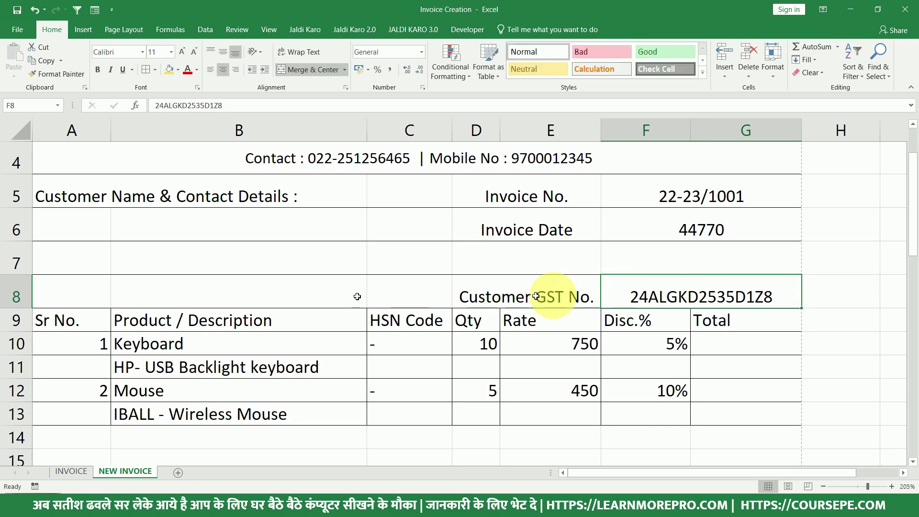
Enter the customer's name in cell B6 below the customer details heading.
{"action": "left_click", "coordinate": [206, 223]}
{"action": "type", "text": "vIJAY k"}
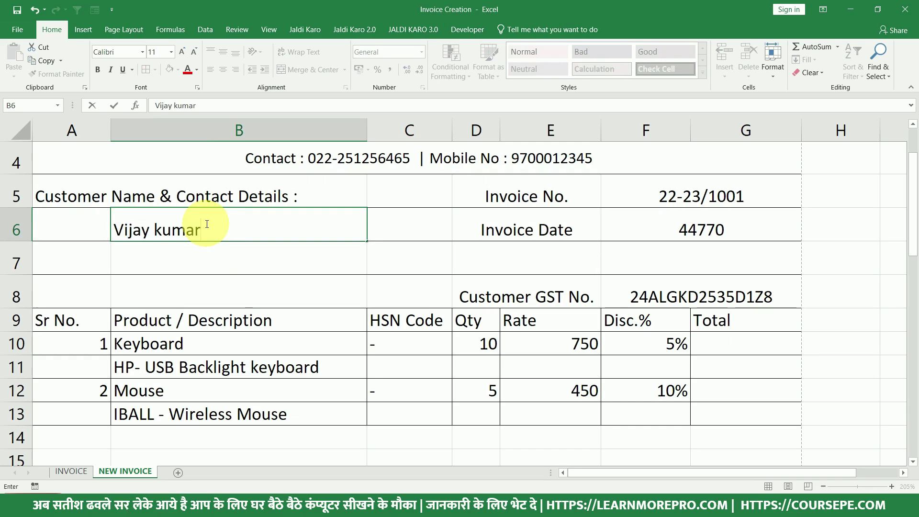
{"action": "key", "text": "Return"}
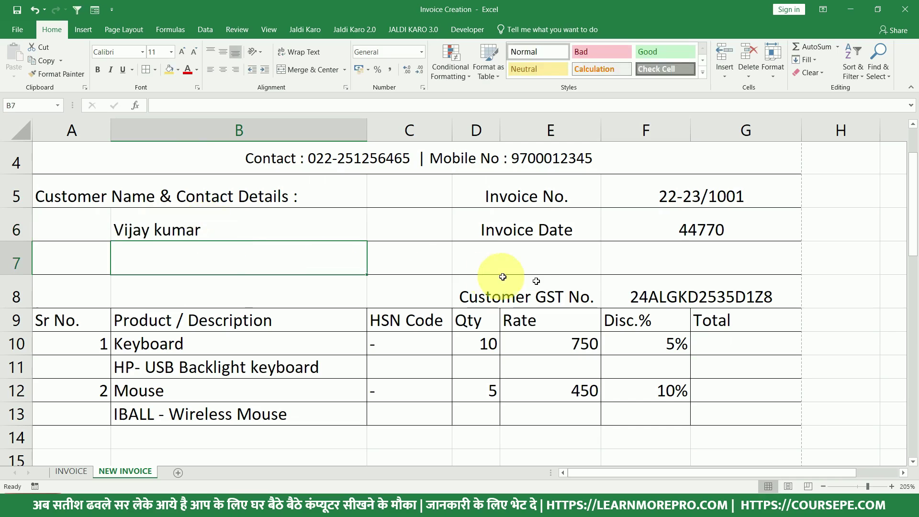
Review the customer details area in column B against the customer GST number entry in D8:G8.
{"action": "left_click", "coordinate": [636, 293]}
{"action": "left_click_drag", "start_coordinate": [239, 227], "coordinate": [249, 275]}
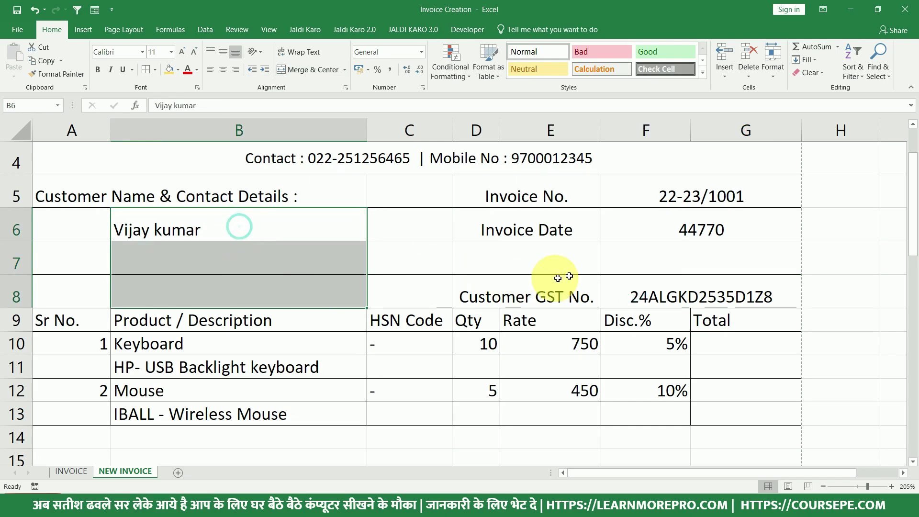
{"action": "left_click", "coordinate": [646, 299]}
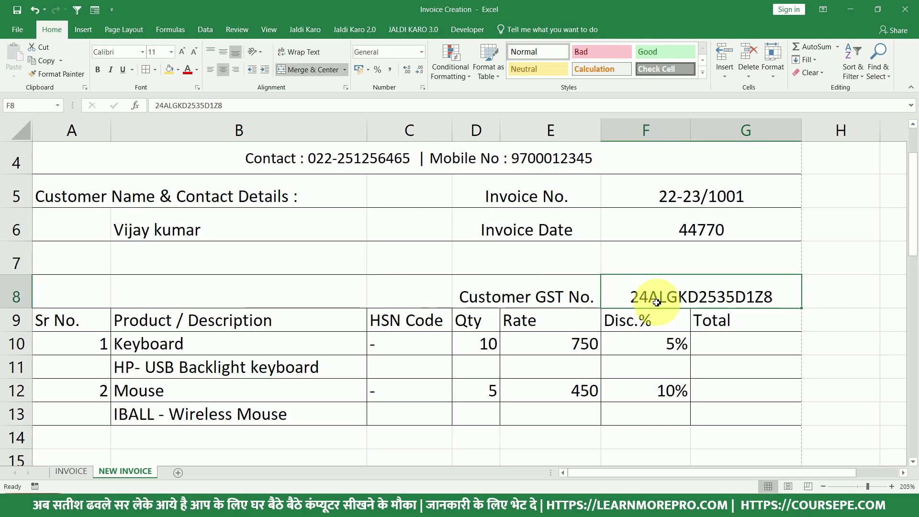
{"action": "left_click_drag", "start_coordinate": [239, 228], "coordinate": [239, 256]}
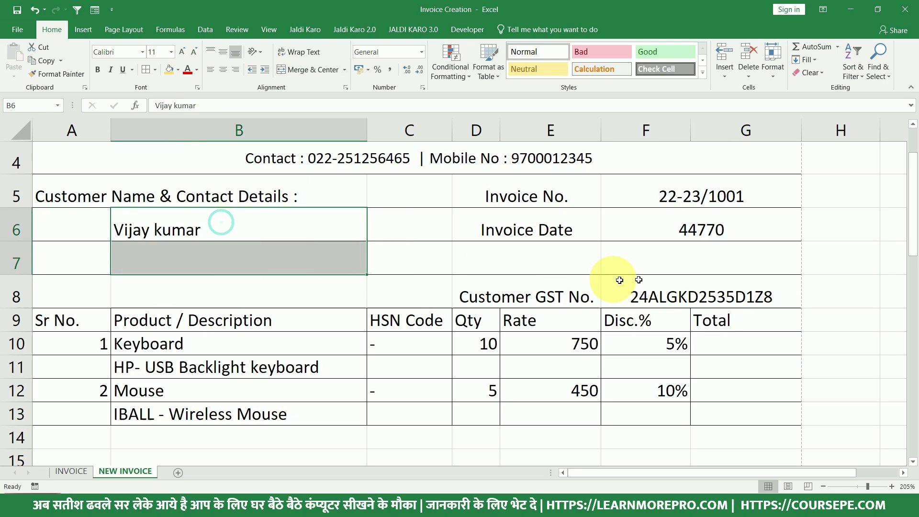
{"action": "left_click", "coordinate": [659, 295]}
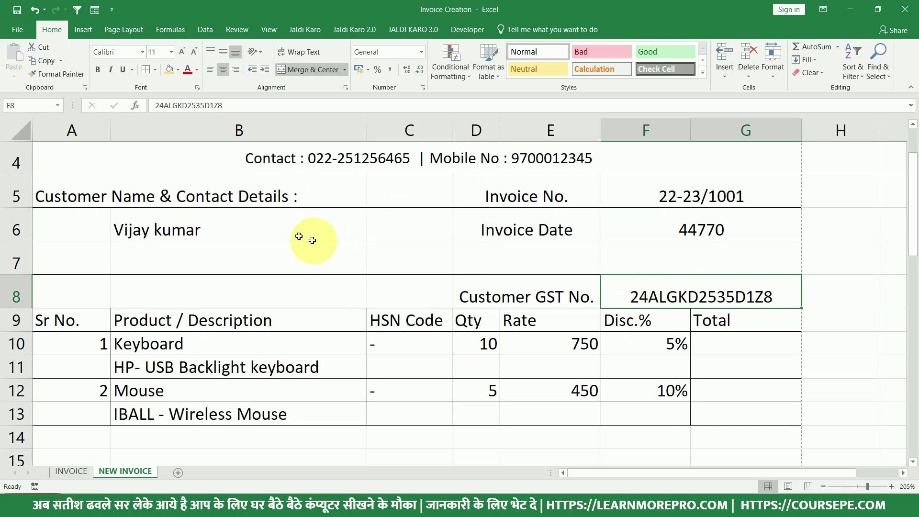
{"action": "left_click", "coordinate": [231, 225]}
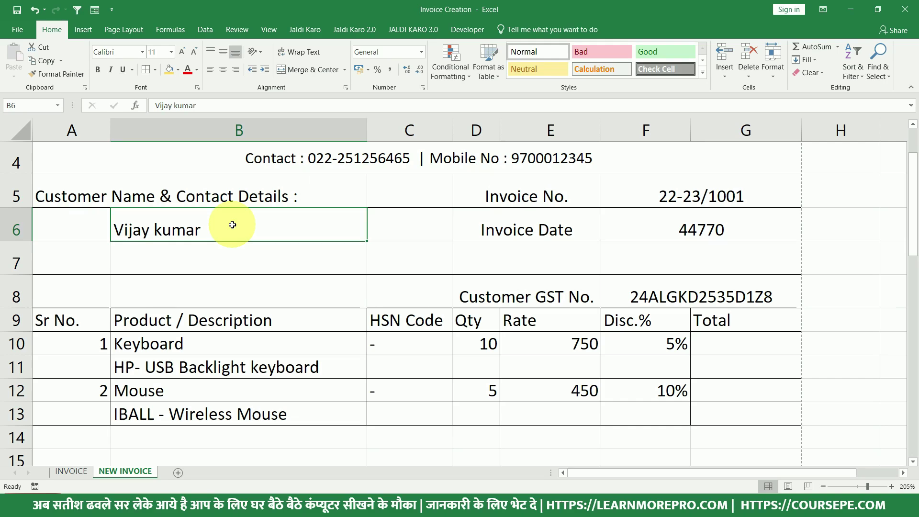
{"action": "scroll", "coordinate": [246, 242], "scroll_direction": "up", "scroll_amount": 1}
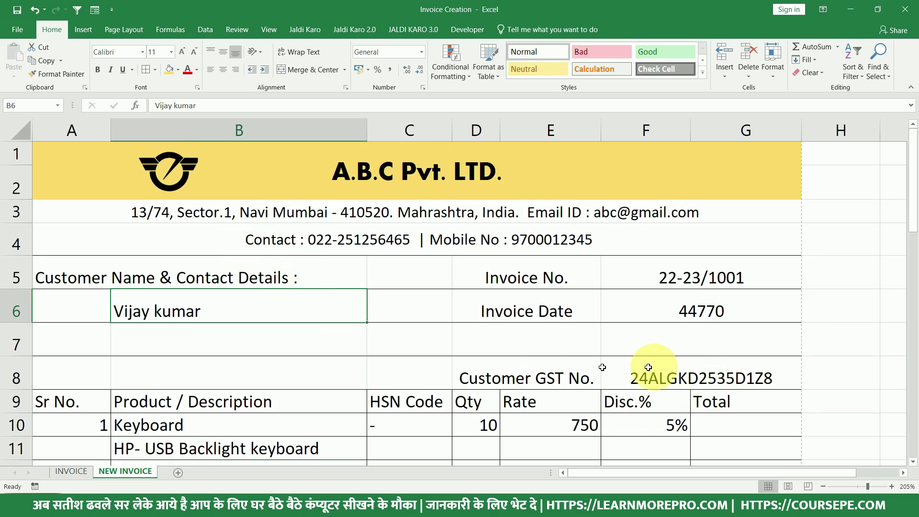
{"action": "left_click_drag", "start_coordinate": [527, 370], "coordinate": [697, 371]}
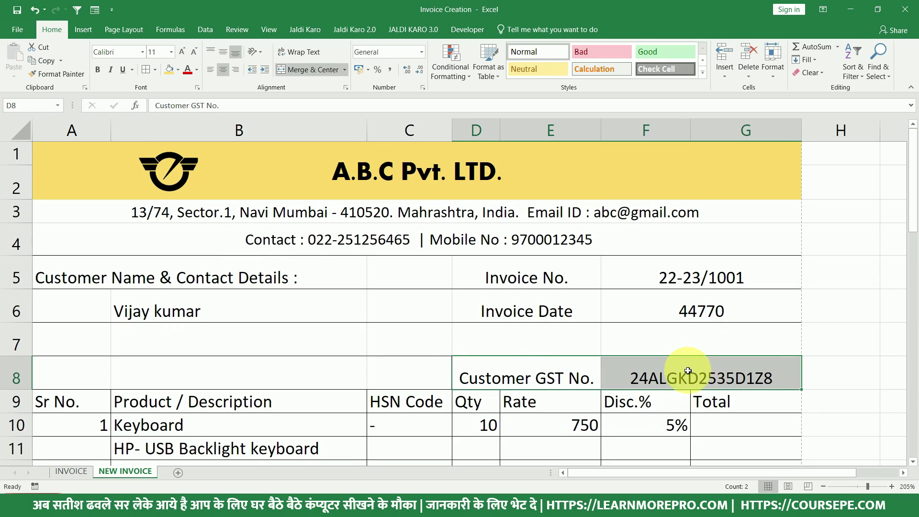
{"action": "left_click", "coordinate": [256, 318]}
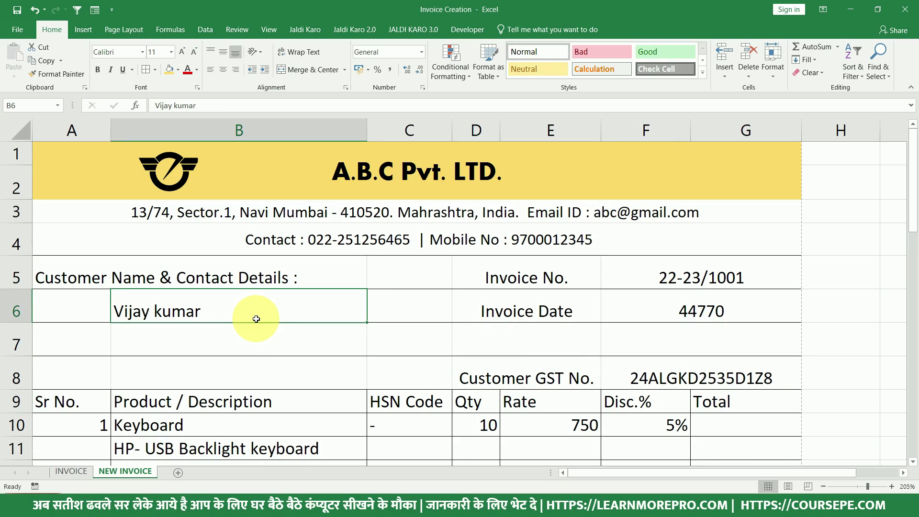
Merge and center the Transport & Forwarding label across D28:F28 and the Total label across D29:F29.
{"action": "scroll", "coordinate": [605, 369], "scroll_direction": "down", "scroll_amount": 2}
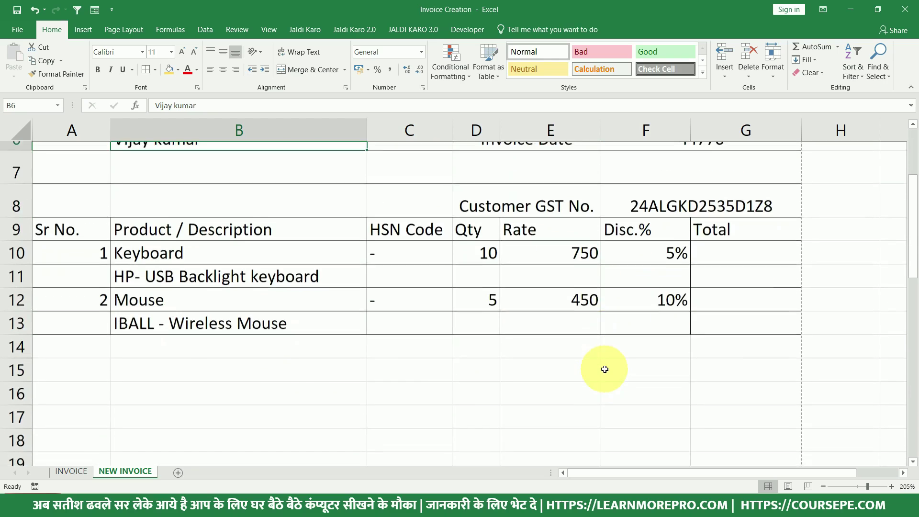
{"action": "scroll", "coordinate": [604, 369], "scroll_direction": "down", "scroll_amount": 2}
{"action": "scroll", "coordinate": [601, 372], "scroll_direction": "up", "scroll_amount": 2}
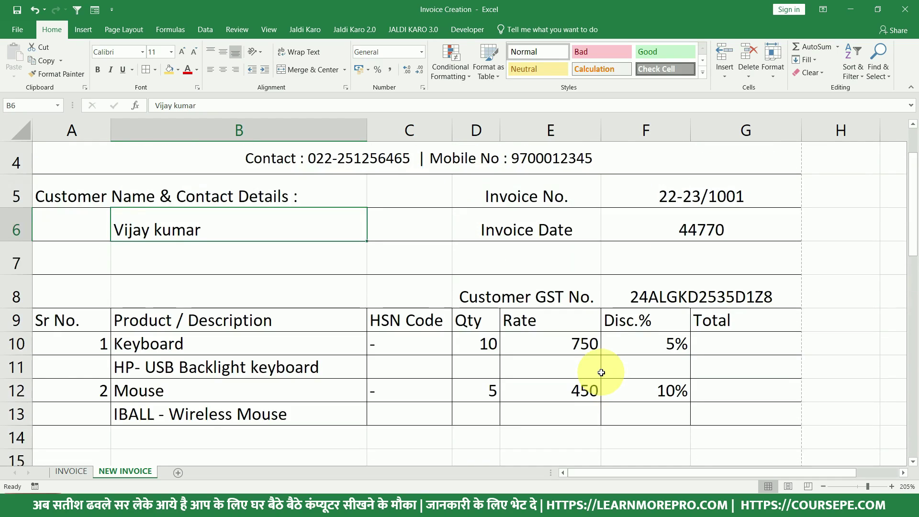
{"action": "scroll", "coordinate": [602, 375], "scroll_direction": "down", "scroll_amount": 1}
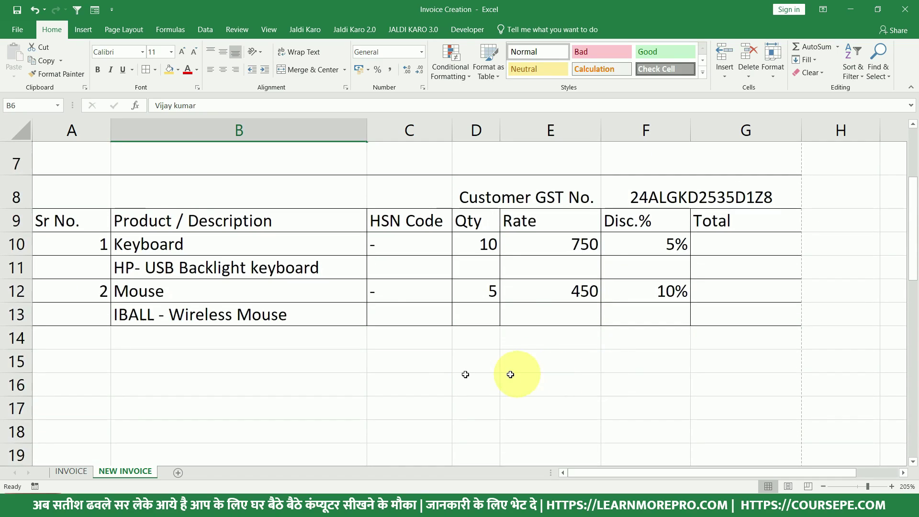
{"action": "scroll", "coordinate": [105, 334], "scroll_direction": "down", "scroll_amount": 1}
{"action": "scroll", "coordinate": [106, 334], "scroll_direction": "down", "scroll_amount": 1}
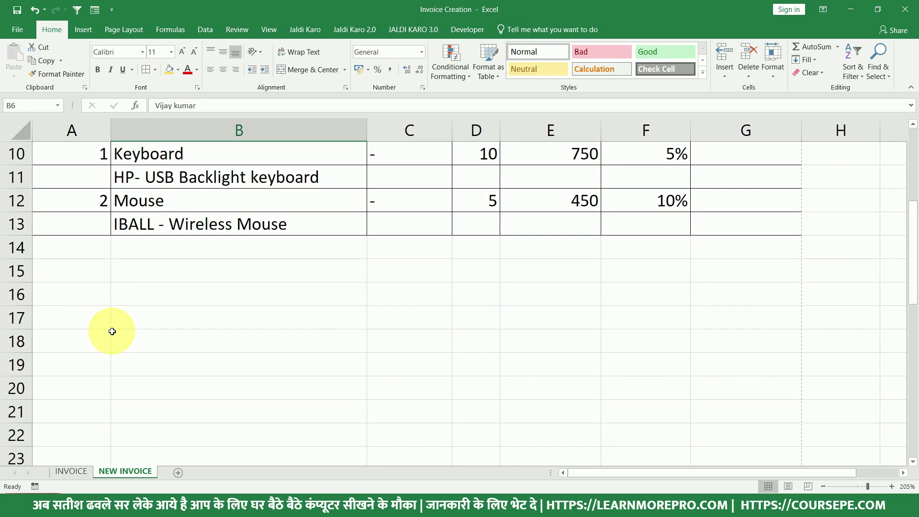
{"action": "scroll", "coordinate": [113, 329], "scroll_direction": "down", "scroll_amount": 4}
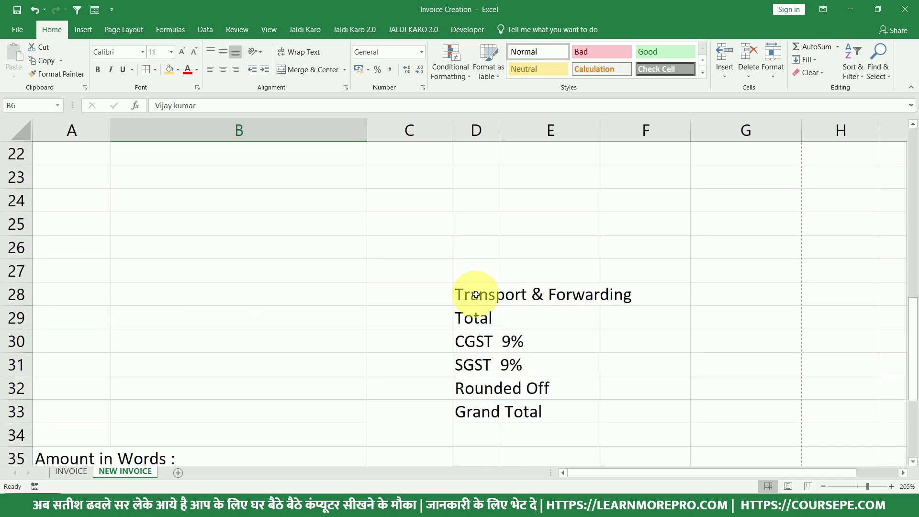
{"action": "left_click_drag", "start_coordinate": [471, 293], "coordinate": [626, 289]}
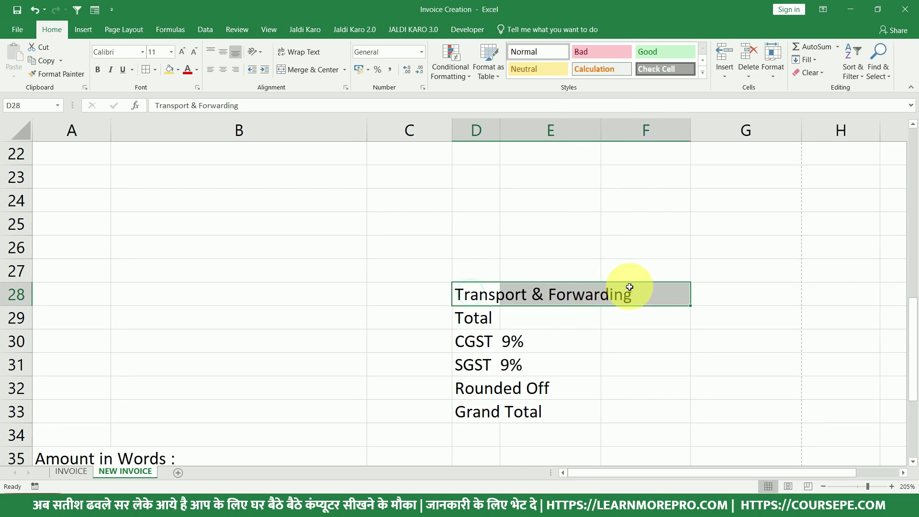
{"action": "left_click", "coordinate": [320, 74]}
{"action": "left_click_drag", "start_coordinate": [478, 318], "coordinate": [610, 312]}
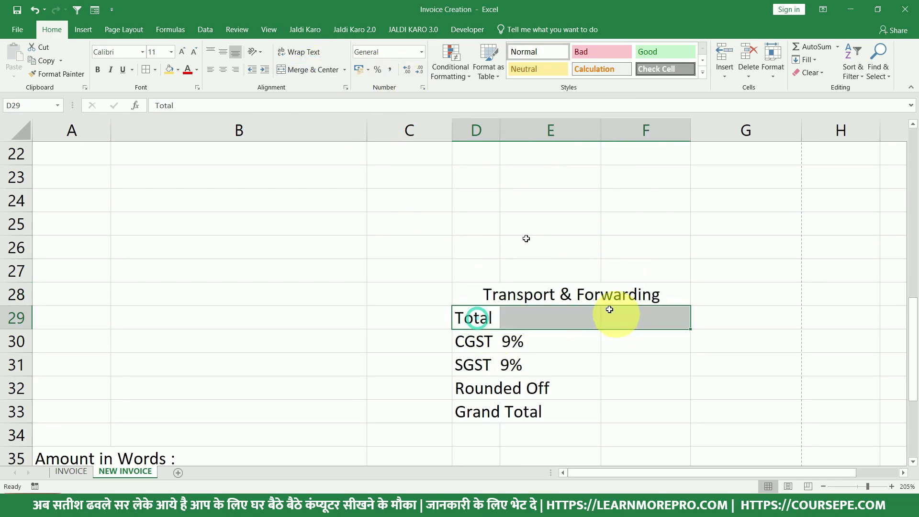
{"action": "left_click", "coordinate": [285, 76]}
{"action": "left_click", "coordinate": [560, 318]}
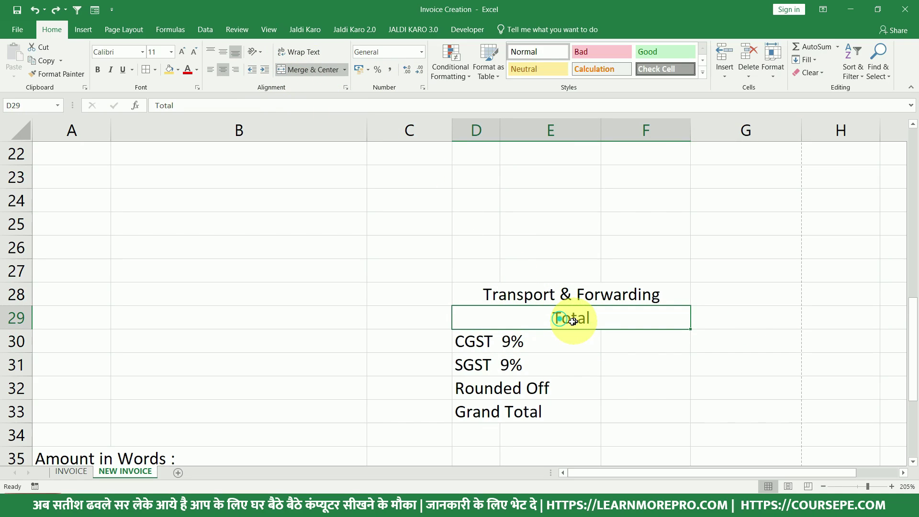
Copy the merged, centred formatting of the Total label onto the CGST 9%, SGST 9%, Rounded Off and Grand Total labels in D30:F33.
{"action": "double_click", "coordinate": [63, 75]}
{"action": "left_click", "coordinate": [469, 341]}
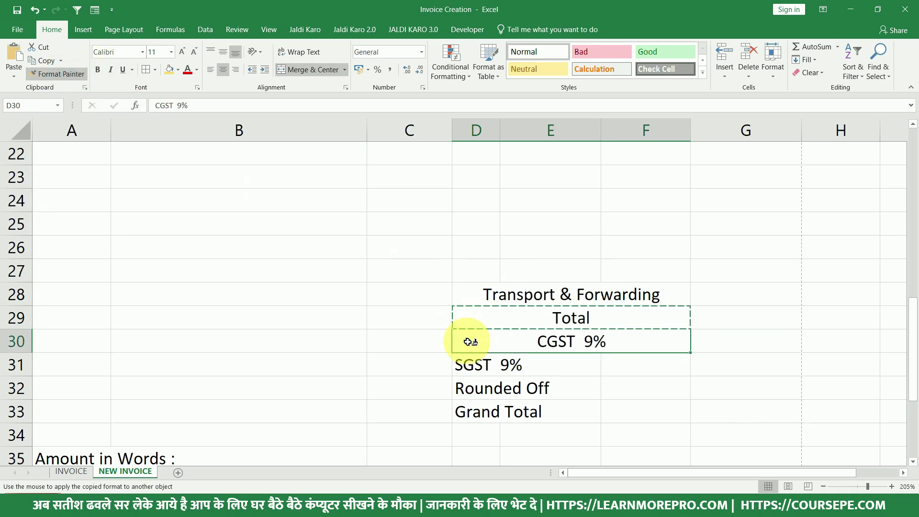
{"action": "left_click", "coordinate": [474, 366]}
{"action": "left_click", "coordinate": [477, 388]}
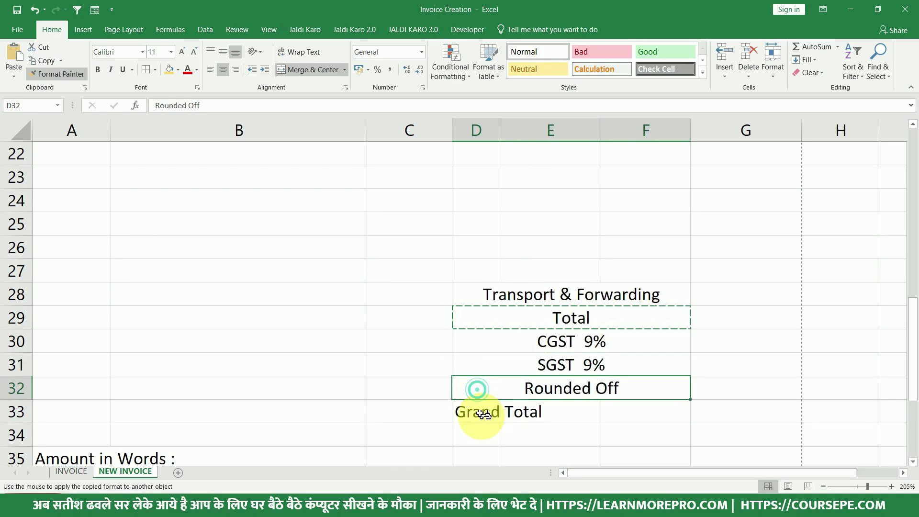
{"action": "left_click", "coordinate": [481, 412]}
{"action": "key", "text": "Escape"}
Right-align the totals labels in D28:F33 and apply all borders to D28:G33.
{"action": "left_click_drag", "start_coordinate": [608, 292], "coordinate": [618, 412]}
{"action": "left_click", "coordinate": [239, 71]}
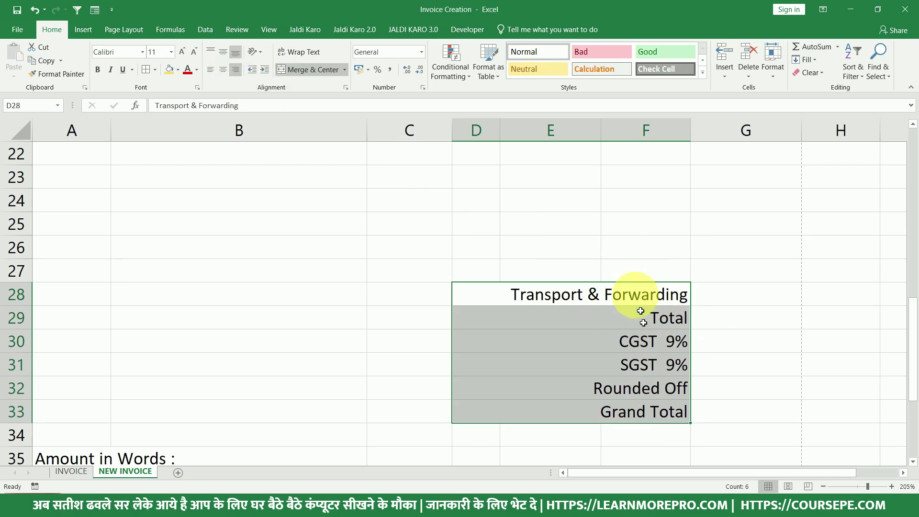
{"action": "left_click_drag", "start_coordinate": [772, 289], "coordinate": [622, 401]}
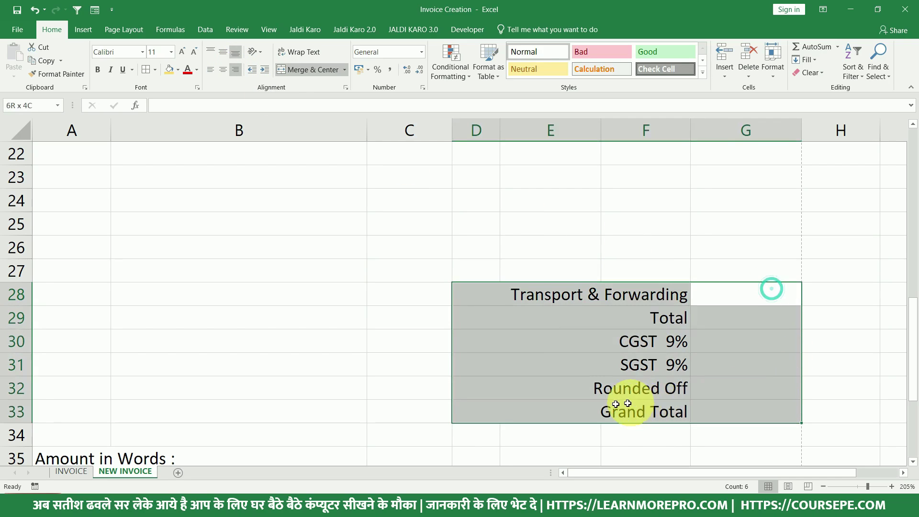
{"action": "left_click", "coordinate": [146, 69]}
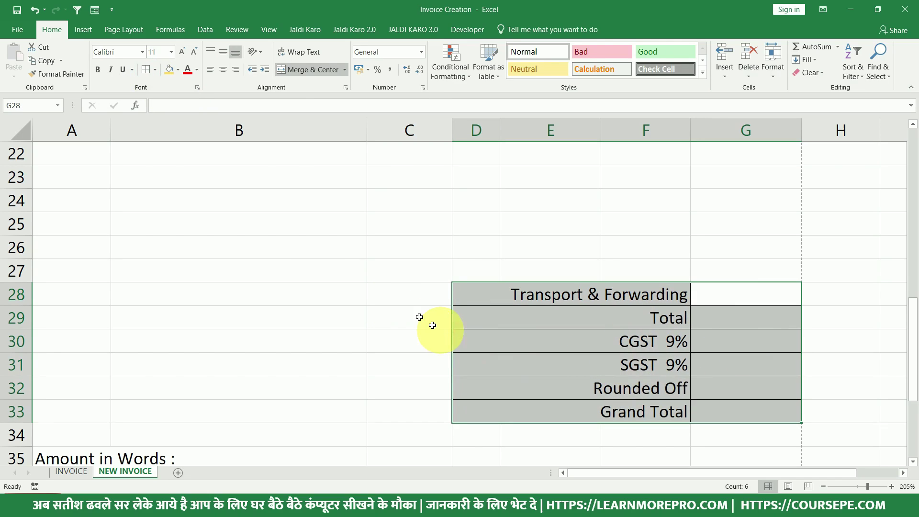
Apply outside borders around the empty block A28:C33 beside the totals labels.
{"action": "left_click_drag", "start_coordinate": [402, 297], "coordinate": [68, 410]}
{"action": "left_click", "coordinate": [173, 71]}
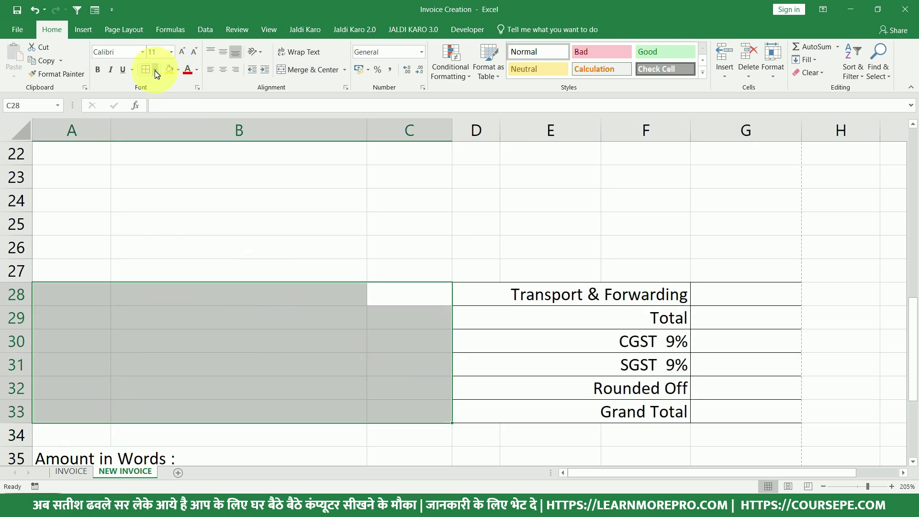
{"action": "left_click", "coordinate": [156, 71]}
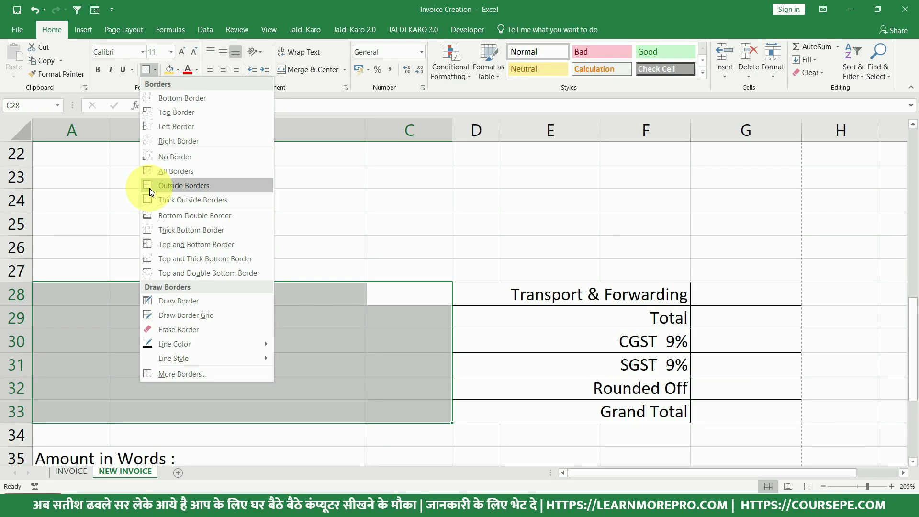
{"action": "left_click", "coordinate": [150, 188]}
{"action": "left_click", "coordinate": [345, 341]}
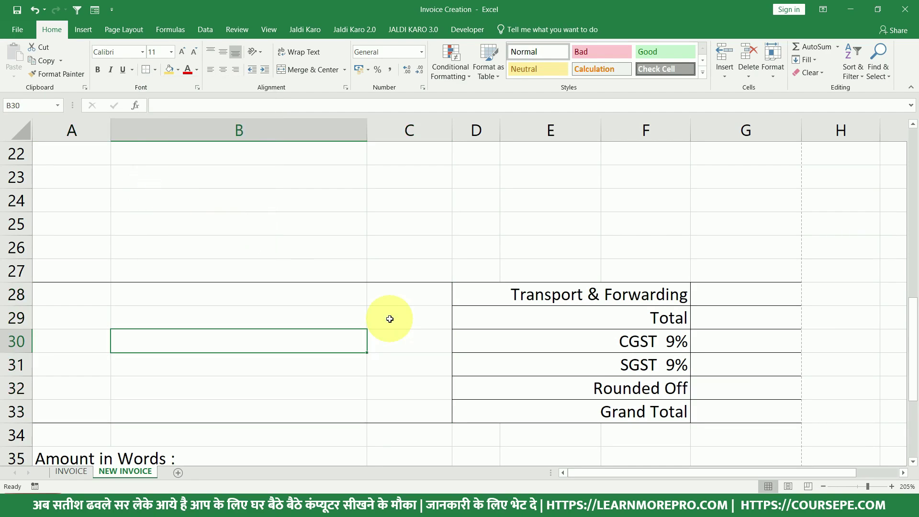
Examine the invoice's print preview from the company header down to the totals and company details.
{"action": "key", "text": "ctrl+p"}
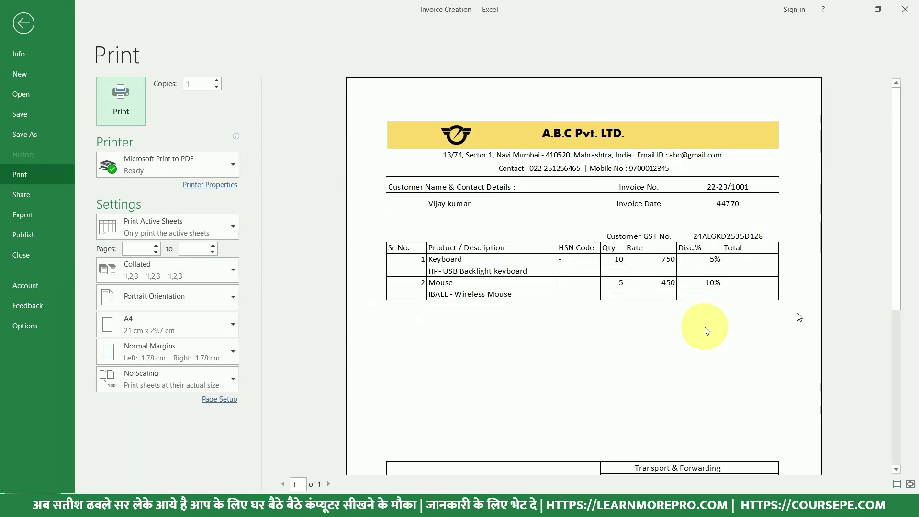
{"action": "scroll", "coordinate": [815, 328], "scroll_direction": "down", "scroll_amount": 5}
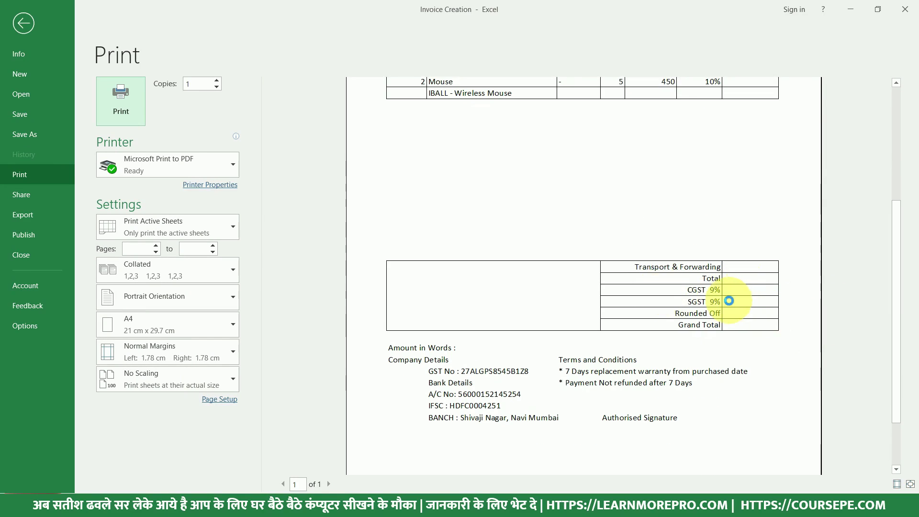
{"action": "scroll", "coordinate": [709, 307], "scroll_direction": "up", "scroll_amount": 3}
{"action": "scroll", "coordinate": [731, 310], "scroll_direction": "up", "scroll_amount": 3}
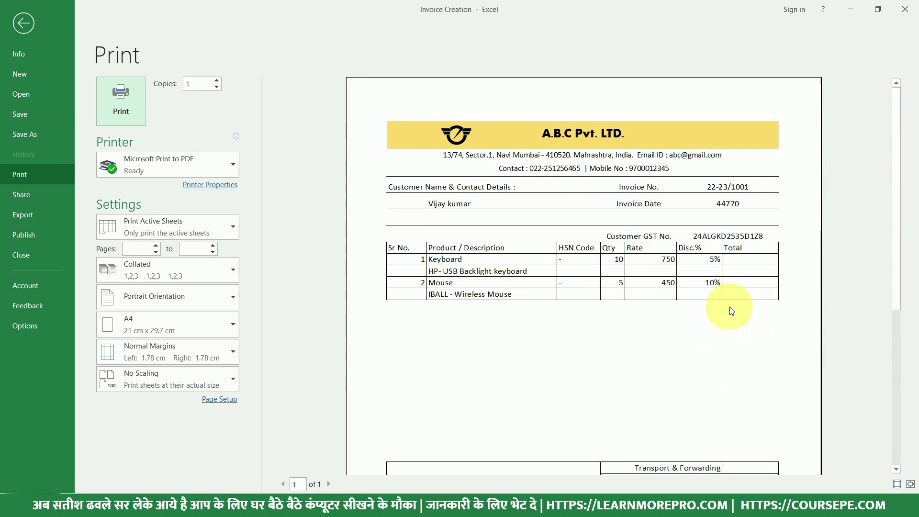
{"action": "scroll", "coordinate": [731, 312], "scroll_direction": "down", "scroll_amount": 3}
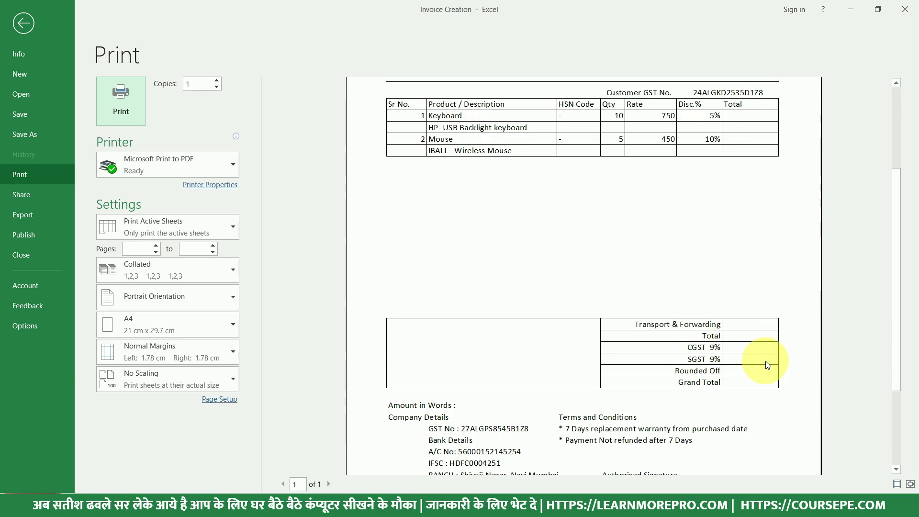
{"action": "key", "text": "Escape"}
Move the Amount in Words label from A35 to A34, directly below the Grand Total row.
{"action": "scroll", "coordinate": [517, 352], "scroll_direction": "down", "scroll_amount": 2}
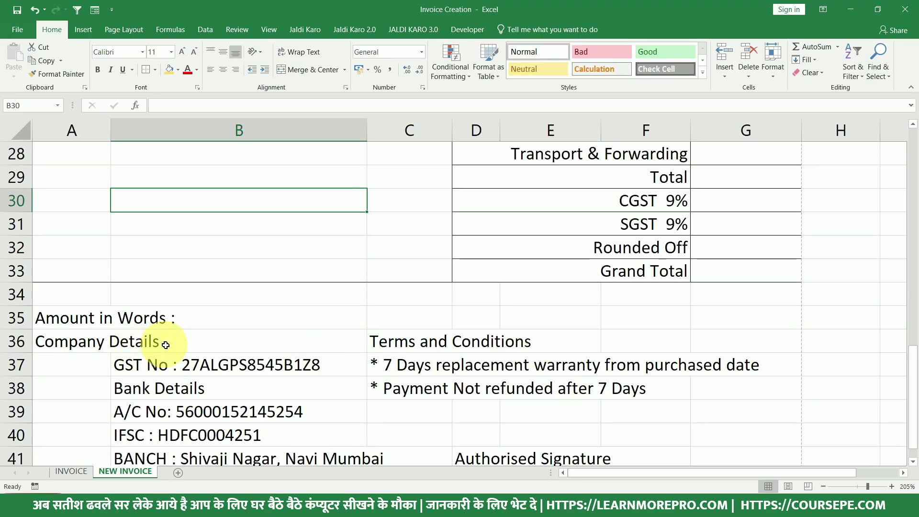
{"action": "scroll", "coordinate": [166, 345], "scroll_direction": "down", "scroll_amount": 1}
{"action": "left_click", "coordinate": [96, 247]}
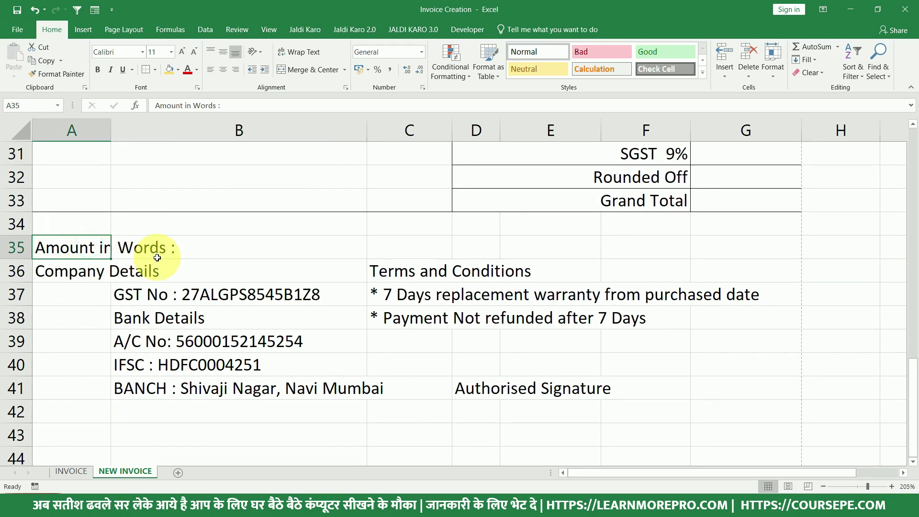
{"action": "left_click_drag", "start_coordinate": [87, 234], "coordinate": [774, 256]}
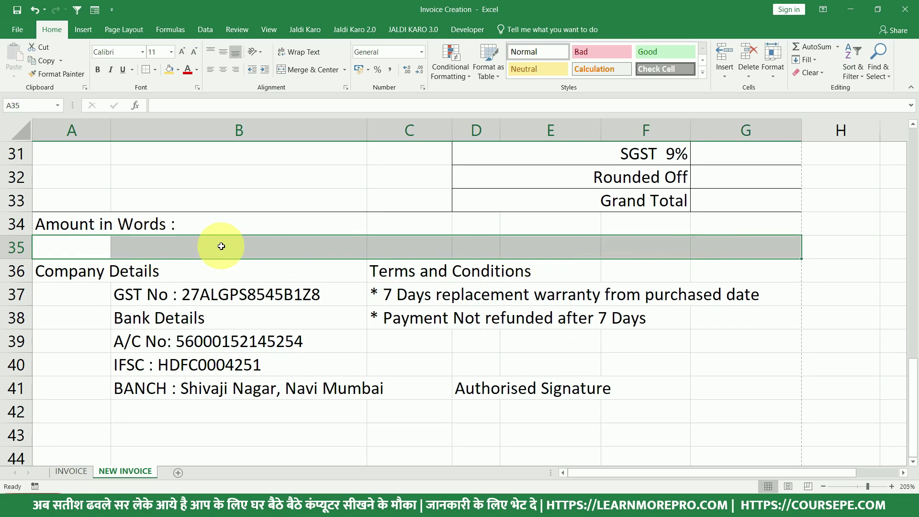
Reduce the font size to 10 for the company details, the Terms and Conditions lines and the Authorised Signature label.
{"action": "left_click_drag", "start_coordinate": [62, 271], "coordinate": [732, 393]}
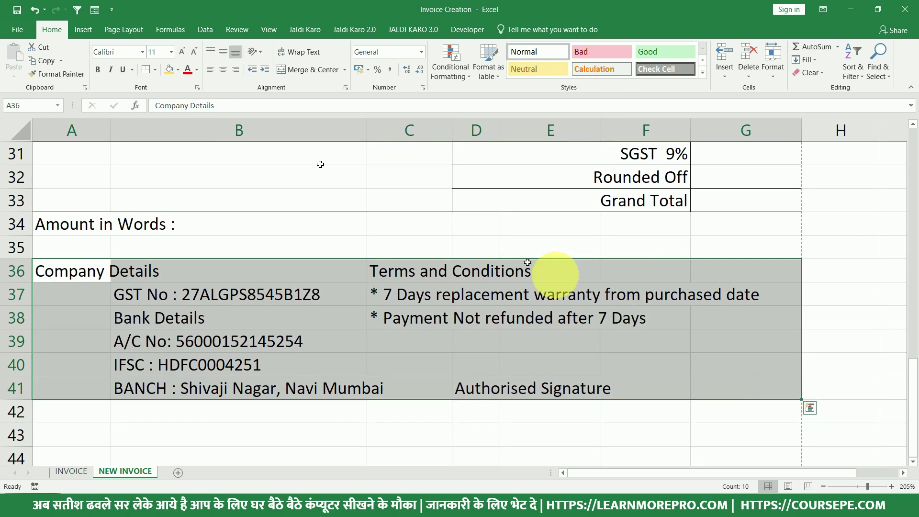
{"action": "left_click_drag", "start_coordinate": [62, 271], "coordinate": [298, 379]}
{"action": "left_click", "coordinate": [190, 52]}
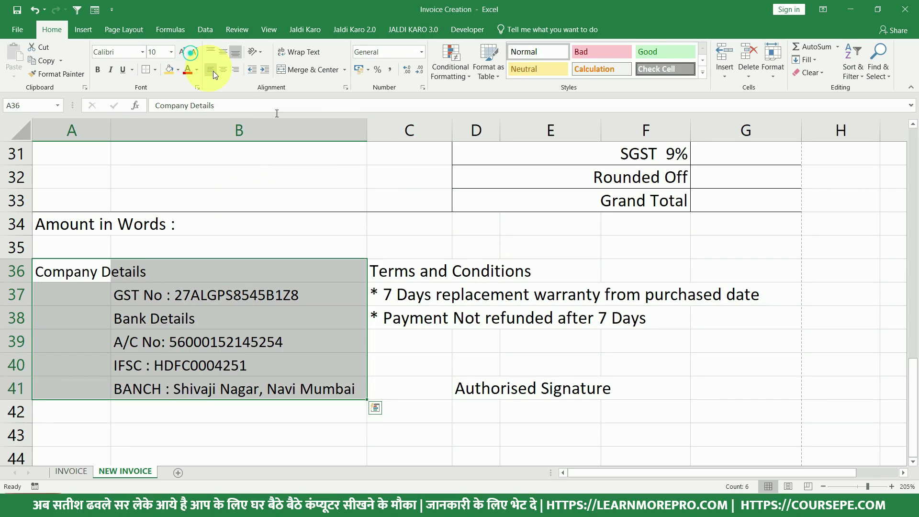
{"action": "left_click_drag", "start_coordinate": [407, 268], "coordinate": [409, 317]}
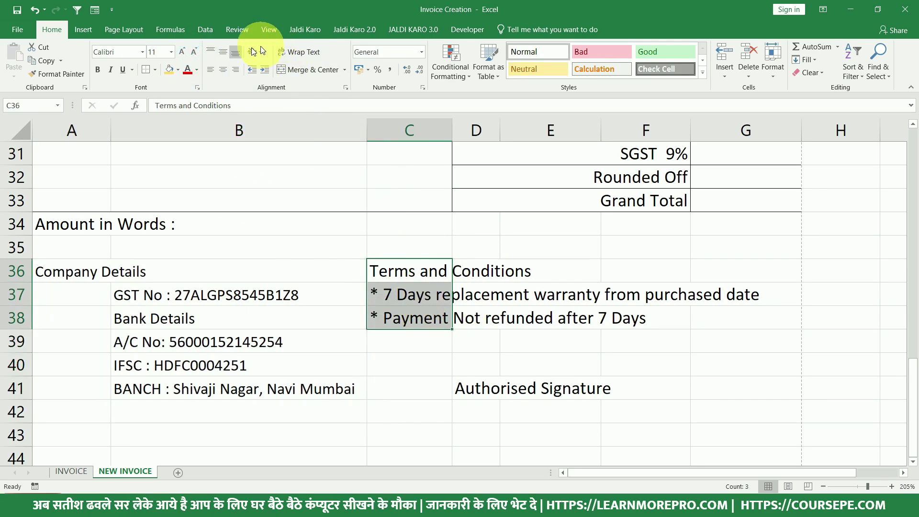
{"action": "left_click", "coordinate": [194, 55]}
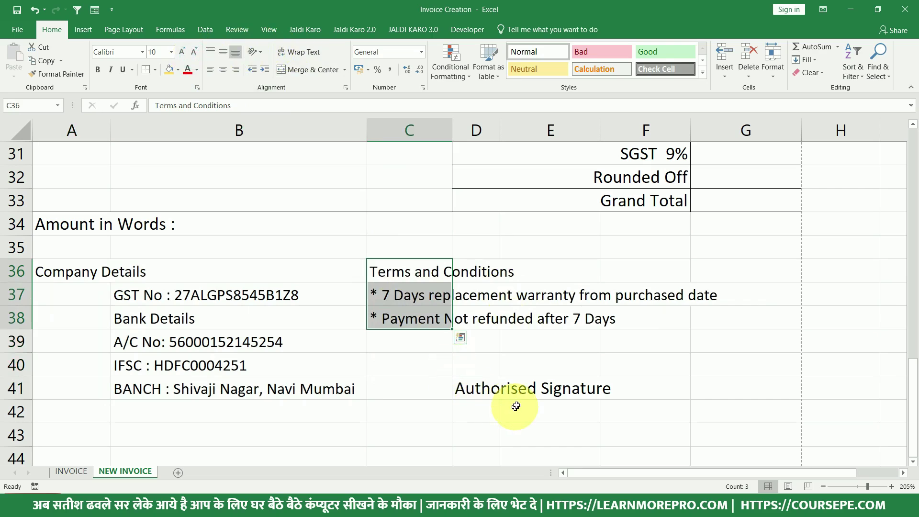
{"action": "left_click", "coordinate": [500, 388]}
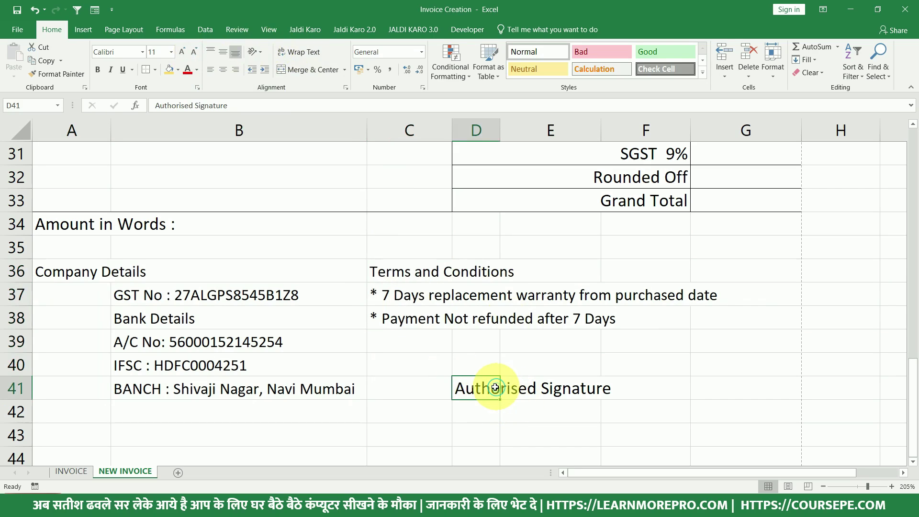
{"action": "left_click", "coordinate": [194, 55]}
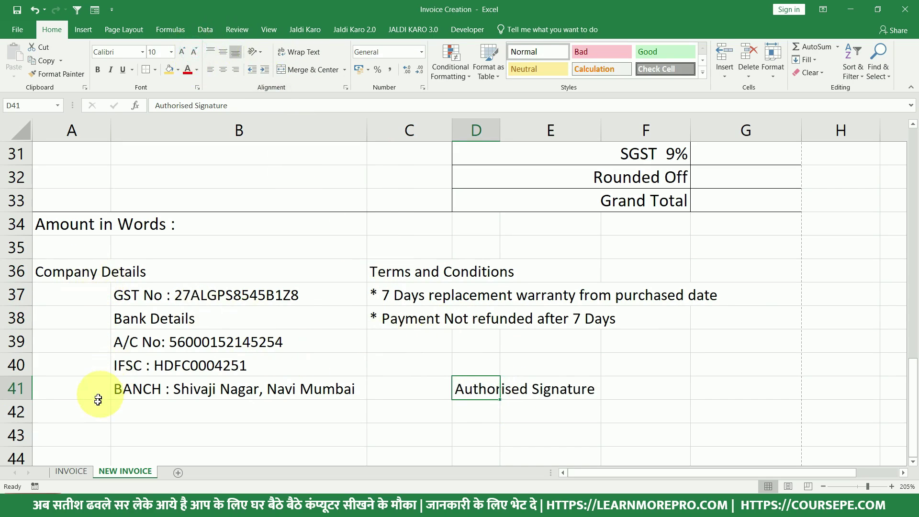
Apply a bottom border across A41:G41, the row holding the bank branch and Authorised Signature.
{"action": "left_click_drag", "start_coordinate": [75, 389], "coordinate": [783, 387]}
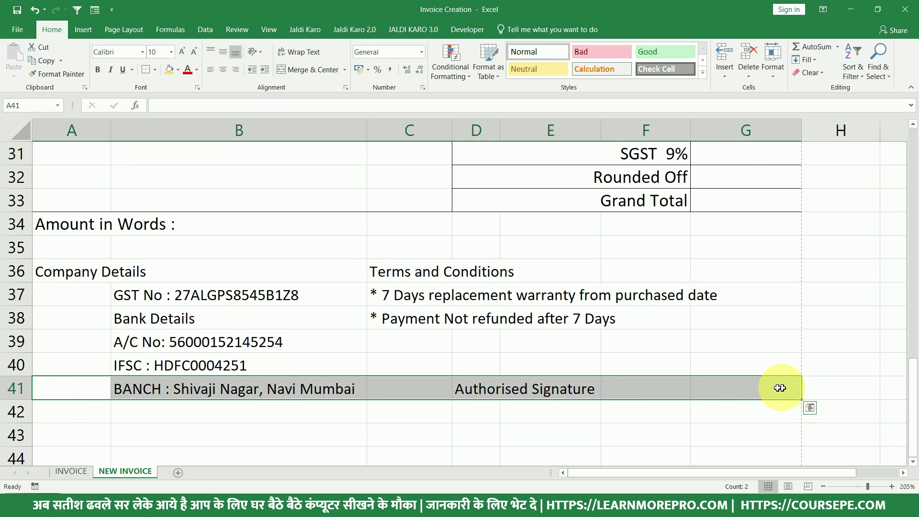
{"action": "left_click", "coordinate": [156, 70]}
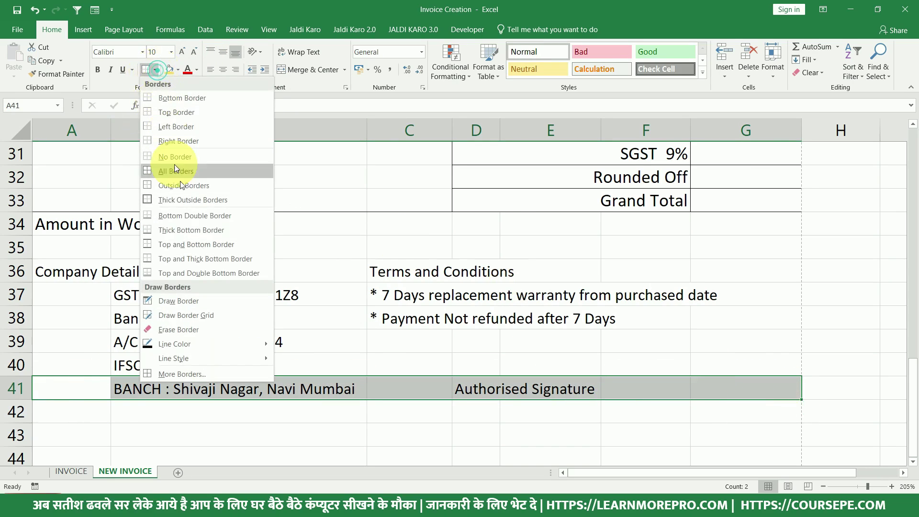
{"action": "left_click", "coordinate": [182, 112]}
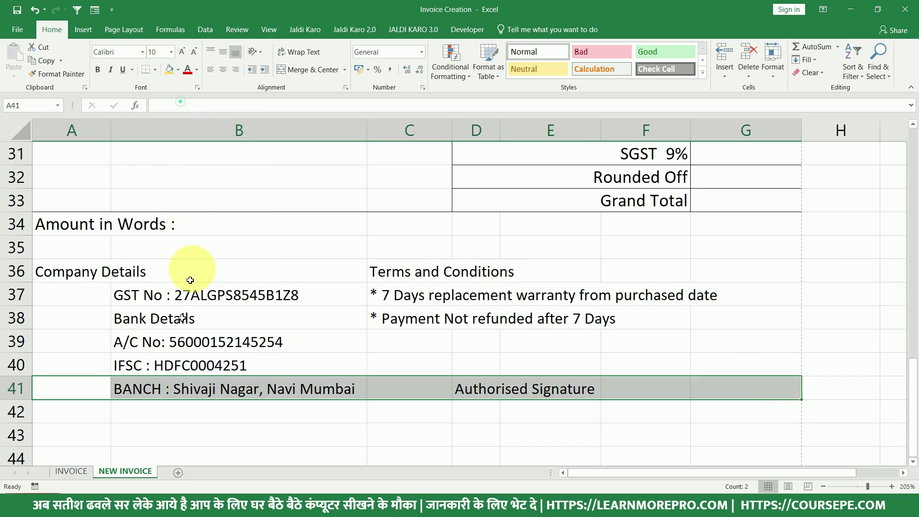
{"action": "left_click", "coordinate": [181, 324]}
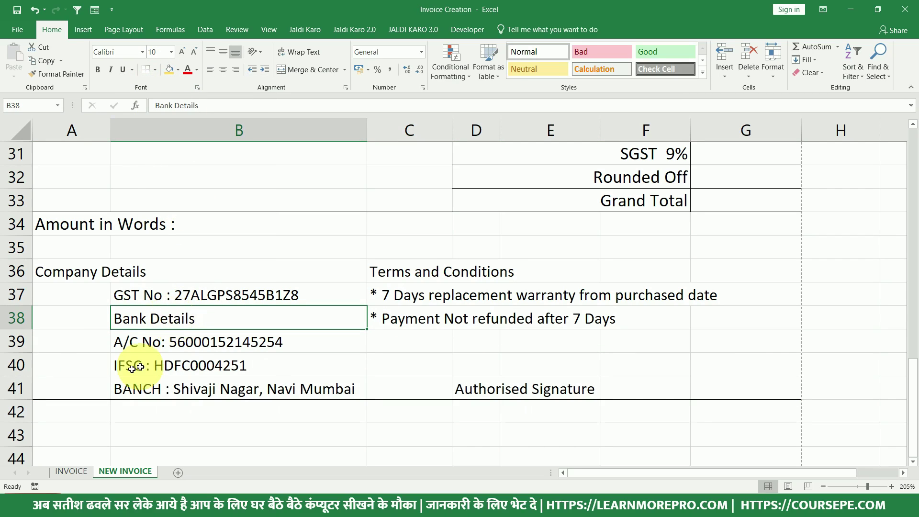
Copy the bottom-border formatting of A41:B41 onto each row of A36:B40 and onto the terms rows C37:G37 and C38:G38.
{"action": "left_click_drag", "start_coordinate": [79, 384], "coordinate": [134, 295]}
{"action": "left_click_drag", "start_coordinate": [72, 388], "coordinate": [195, 388]}
{"action": "left_click", "coordinate": [71, 76]}
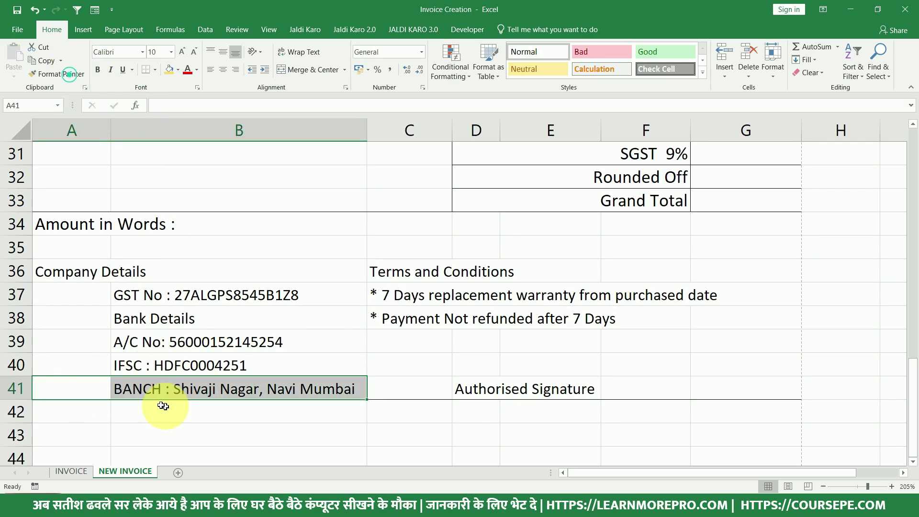
{"action": "left_click", "coordinate": [51, 75]}
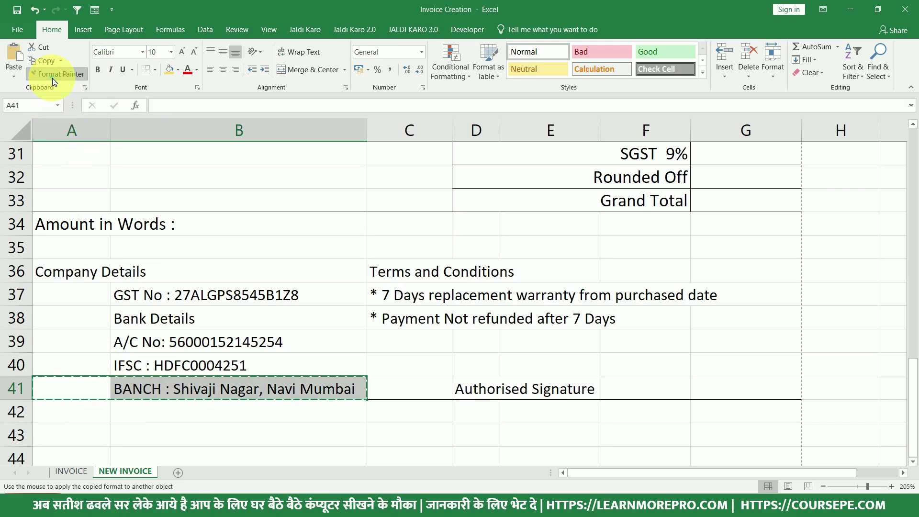
{"action": "left_click_drag", "start_coordinate": [78, 298], "coordinate": [271, 293]}
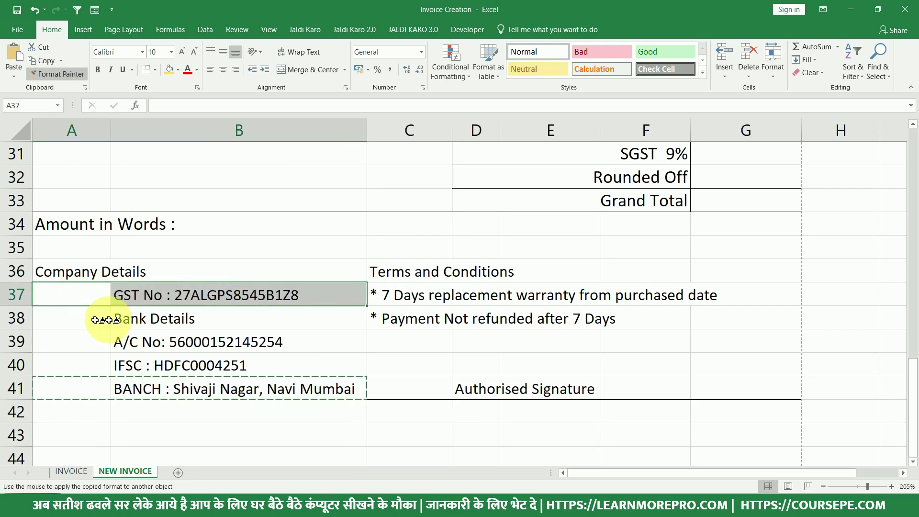
{"action": "left_click_drag", "start_coordinate": [89, 320], "coordinate": [244, 324]}
{"action": "left_click", "coordinate": [73, 342]}
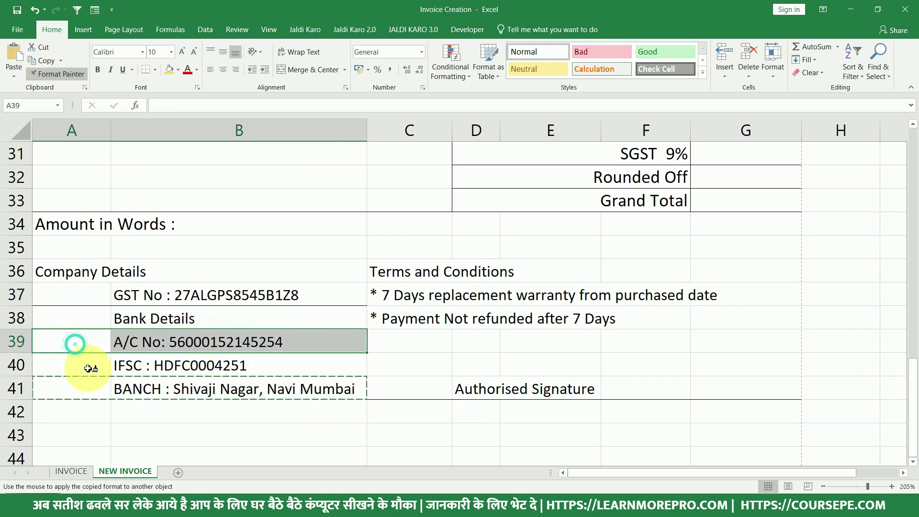
{"action": "left_click", "coordinate": [87, 367]}
{"action": "left_click_drag", "start_coordinate": [421, 294], "coordinate": [737, 296]}
{"action": "mouse_move", "coordinate": [463, 318]}
{"action": "left_mouse_down"}
{"action": "mouse_move", "coordinate": [450, 319]}
{"action": "mouse_move", "coordinate": [757, 318]}
{"action": "left_mouse_up"}
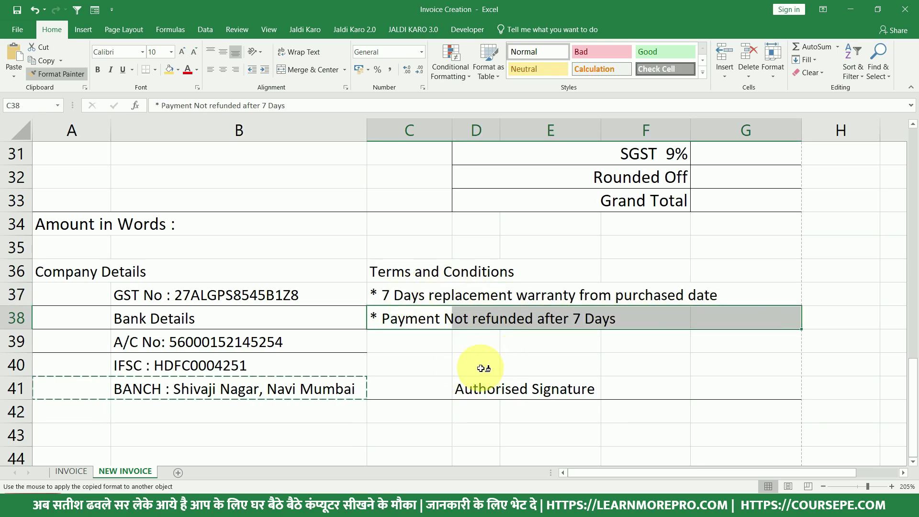
{"action": "left_click_drag", "start_coordinate": [68, 271], "coordinate": [246, 269]}
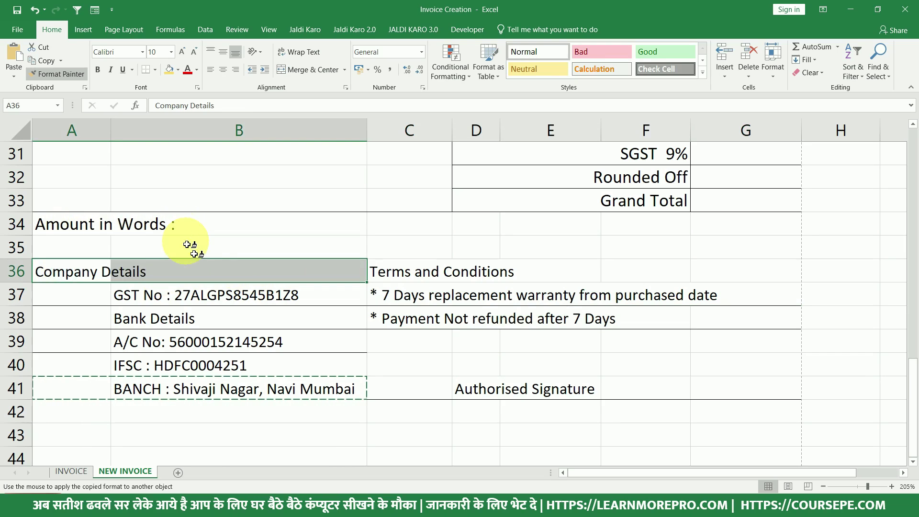
{"action": "left_click", "coordinate": [331, 338]}
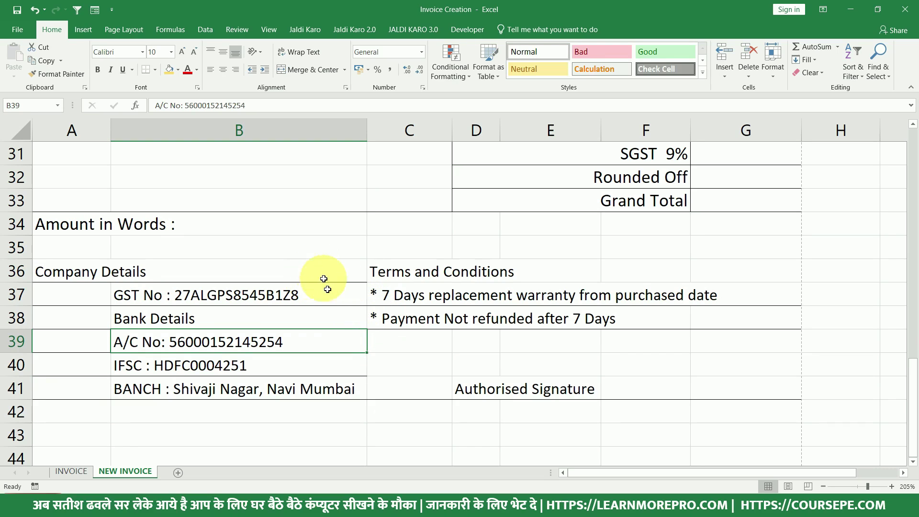
Apply outside borders around the company details block A36:B41 and the Terms and Conditions block C36:G38.
{"action": "left_click_drag", "start_coordinate": [324, 278], "coordinate": [76, 393]}
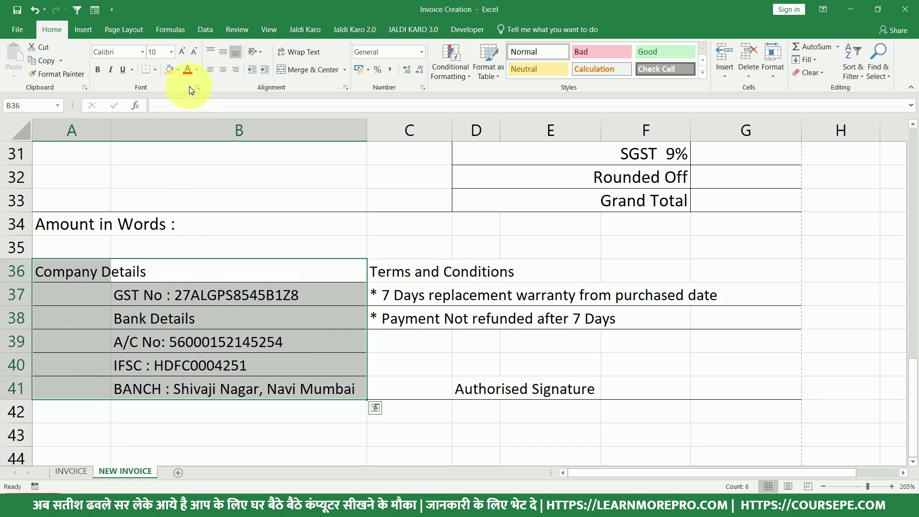
{"action": "left_click", "coordinate": [155, 70]}
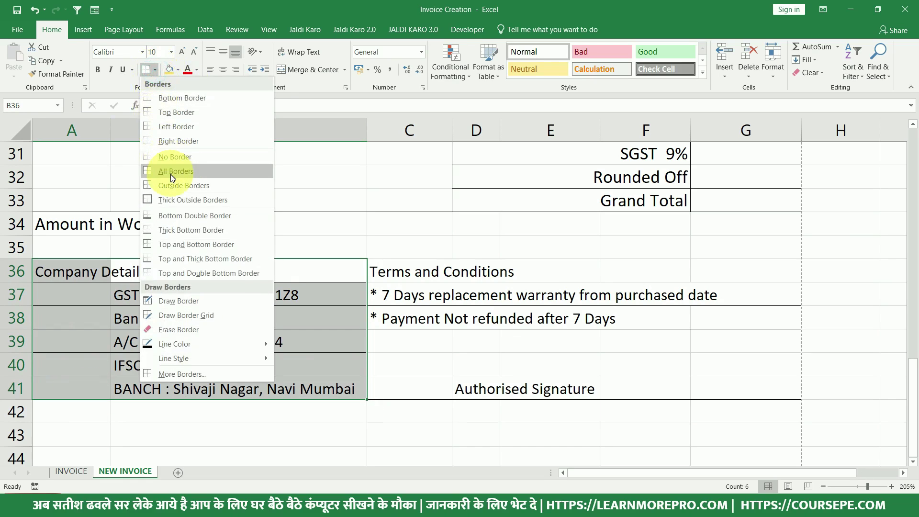
{"action": "left_click", "coordinate": [170, 188]}
{"action": "left_click_drag", "start_coordinate": [412, 278], "coordinate": [759, 314]}
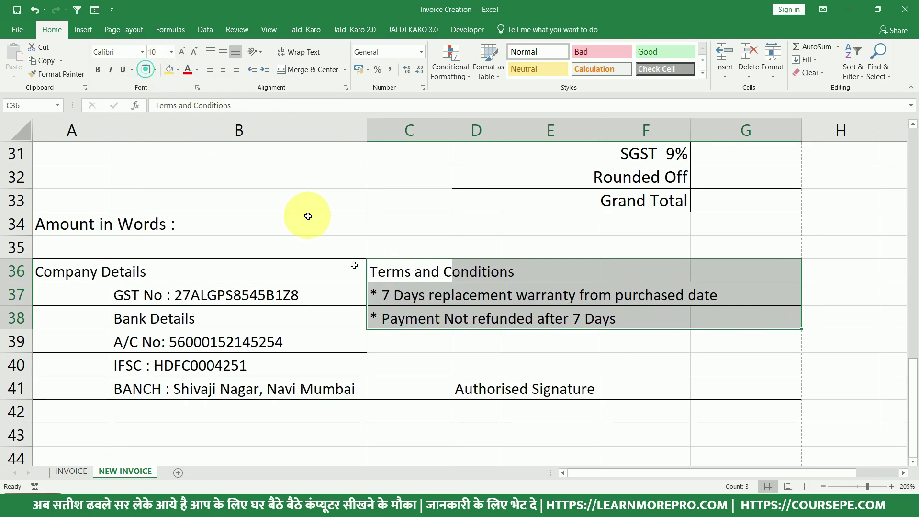
Check the borders of the company details, terms and signature blocks in the print preview.
{"action": "left_click", "coordinate": [303, 309]}
{"action": "key", "text": "ctrl+p"}
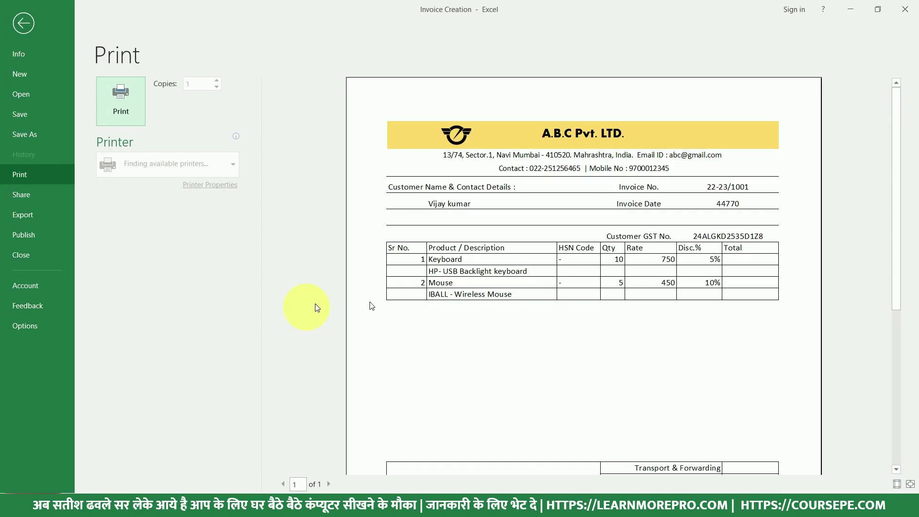
{"action": "scroll", "coordinate": [570, 342], "scroll_direction": "down", "scroll_amount": 5}
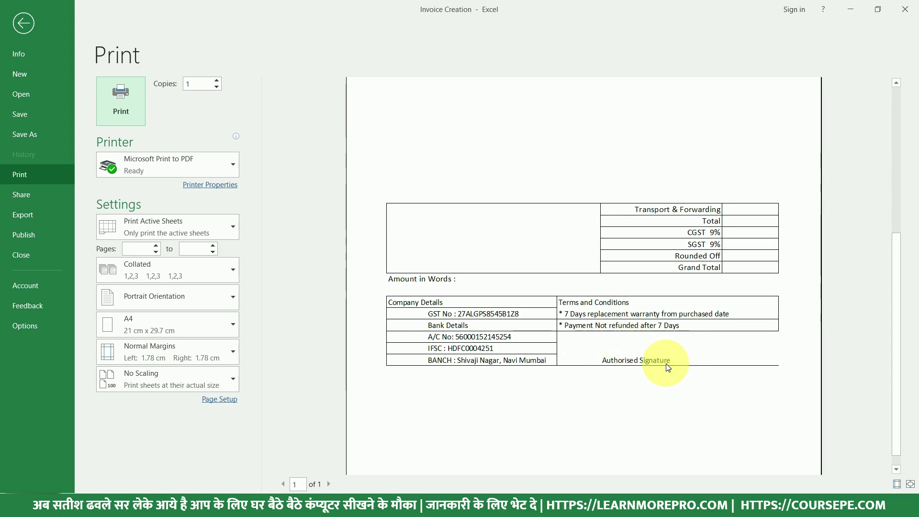
{"action": "key", "text": "Escape"}
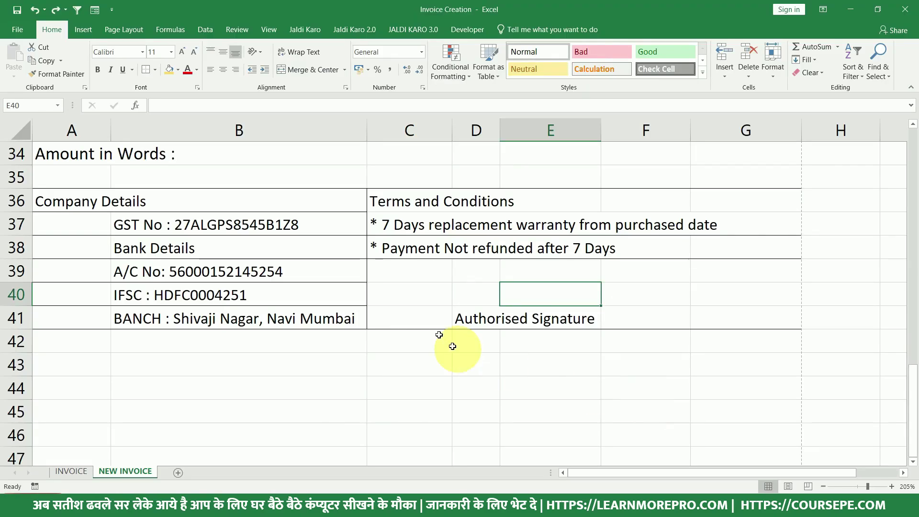
Apply outside borders around the signature block C39:G41 and check the page in the print preview.
{"action": "left_click_drag", "start_coordinate": [426, 281], "coordinate": [739, 318]}
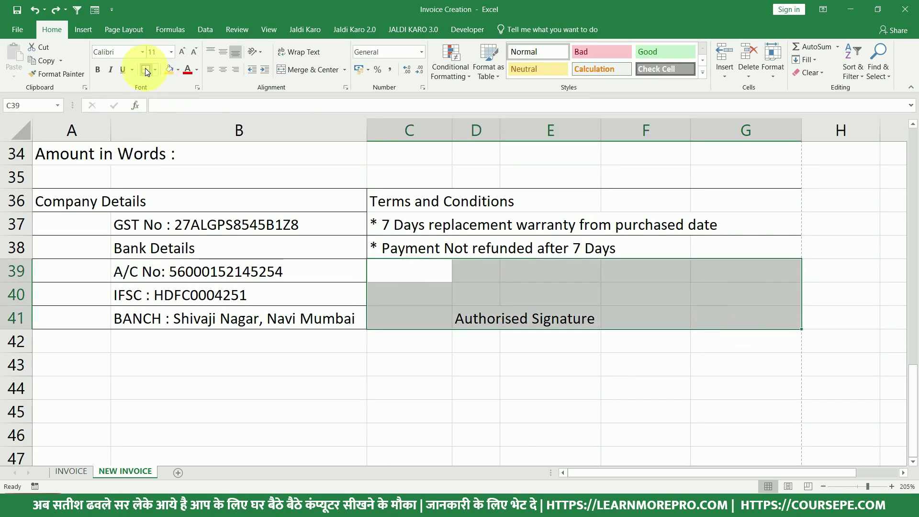
{"action": "left_click", "coordinate": [538, 313]}
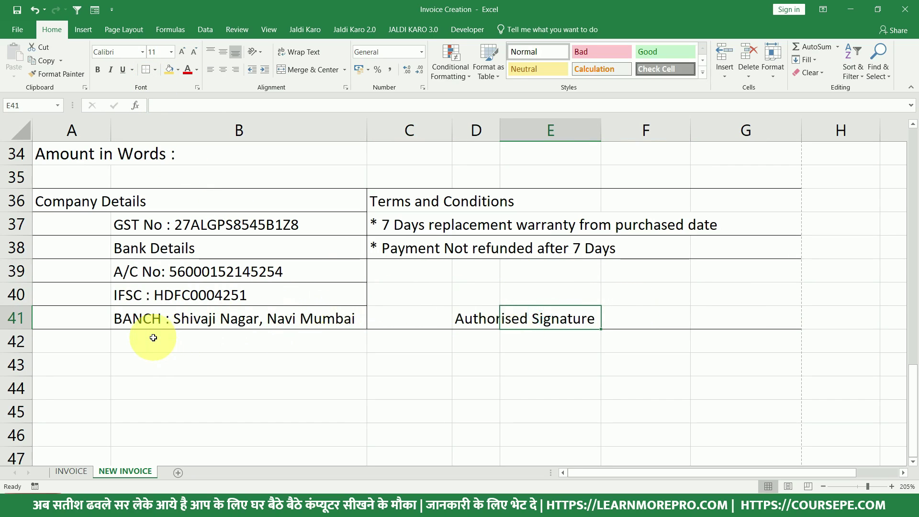
{"action": "key", "text": "ctrl+p"}
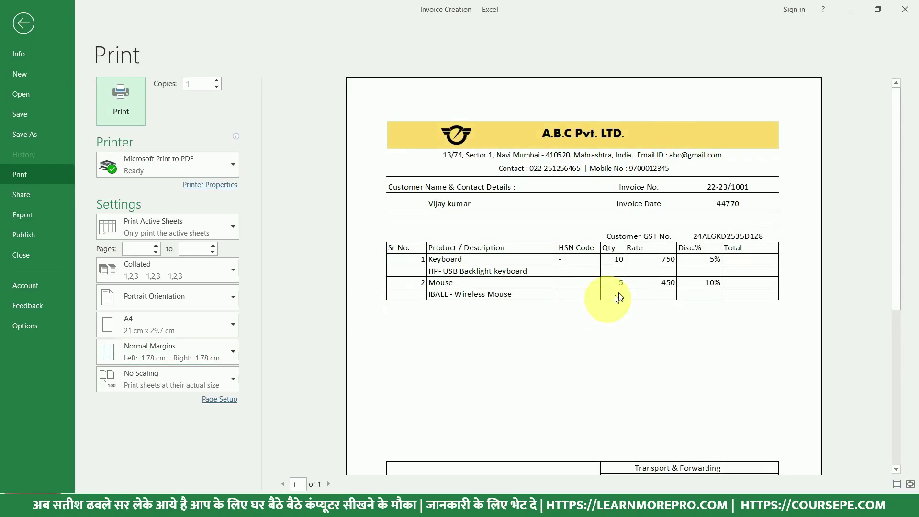
{"action": "scroll", "coordinate": [608, 298], "scroll_direction": "down", "scroll_amount": 3}
{"action": "scroll", "coordinate": [635, 308], "scroll_direction": "down", "scroll_amount": 1}
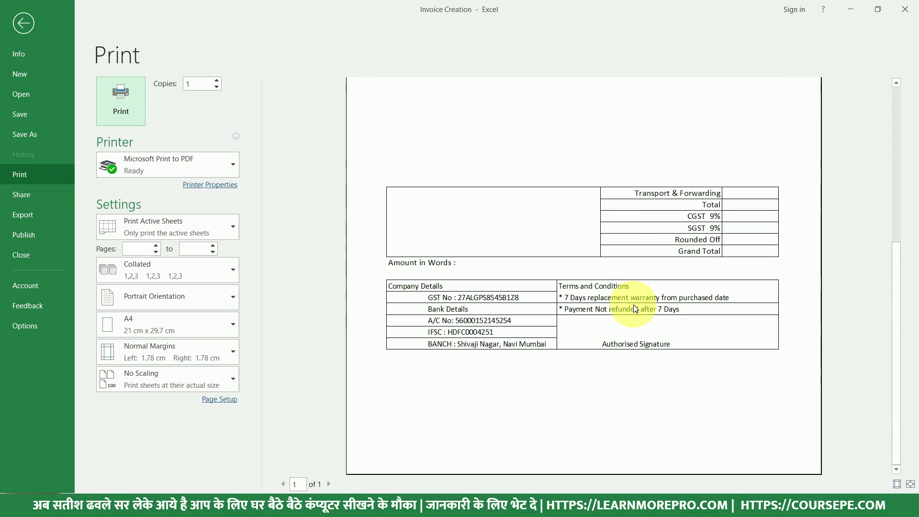
{"action": "scroll", "coordinate": [628, 304], "scroll_direction": "up", "scroll_amount": 3}
{"action": "scroll", "coordinate": [653, 267], "scroll_direction": "down", "scroll_amount": 3}
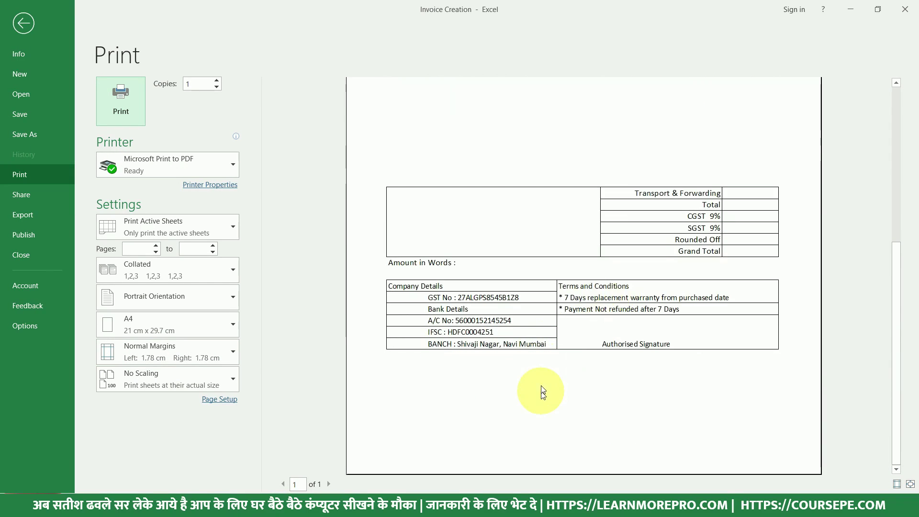
{"action": "key", "text": "Escape"}
Fill A42:G42 with the header's gold colour and shrink row 42 to a thin strip.
{"action": "scroll", "coordinate": [377, 328], "scroll_direction": "up", "scroll_amount": 2}
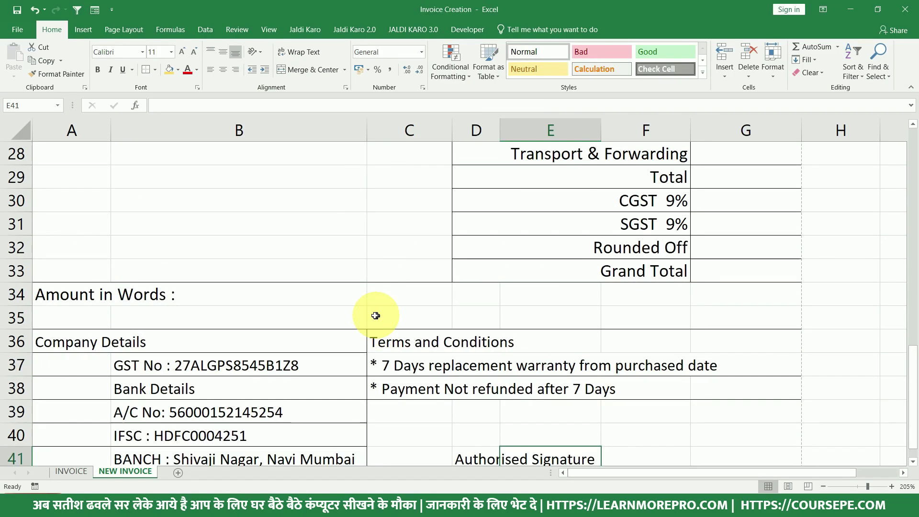
{"action": "scroll", "coordinate": [359, 315], "scroll_direction": "down", "scroll_amount": 3}
{"action": "left_click_drag", "start_coordinate": [51, 272], "coordinate": [752, 269]}
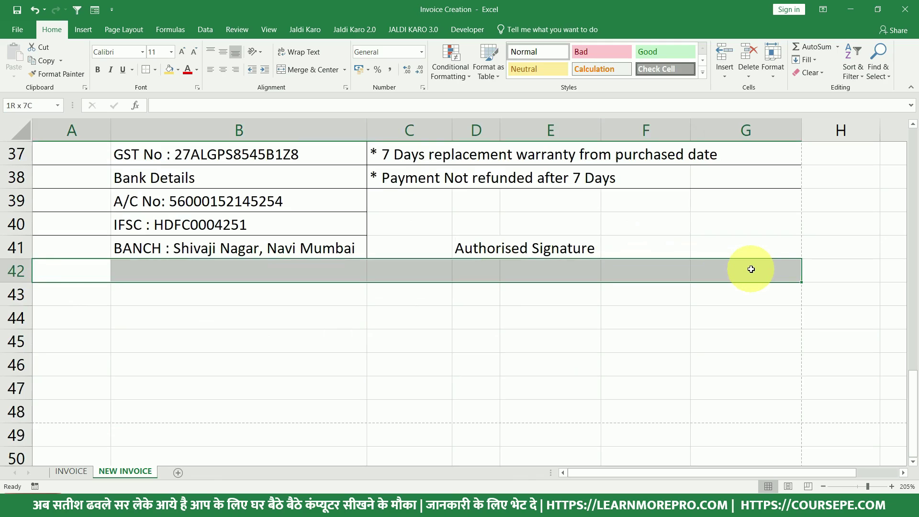
{"action": "left_click", "coordinate": [170, 70]}
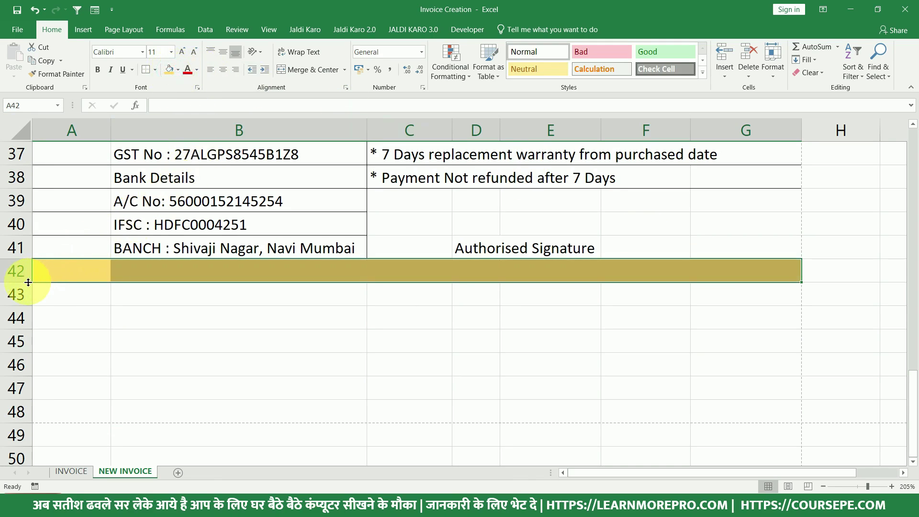
{"action": "left_click_drag", "start_coordinate": [28, 282], "coordinate": [30, 267]}
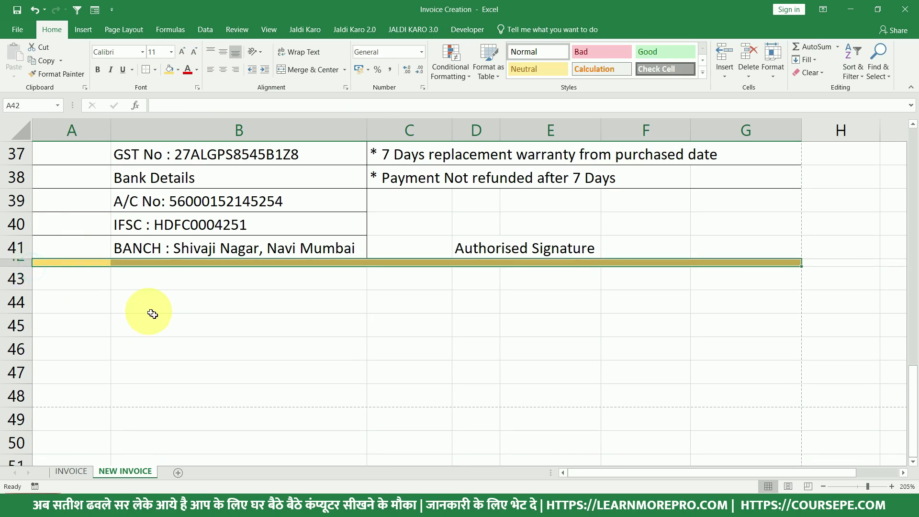
Check the gold strip beneath the company details and signature blocks in the print preview.
{"action": "left_click", "coordinate": [211, 304]}
{"action": "left_click", "coordinate": [258, 242]}
{"action": "left_click", "coordinate": [68, 262]}
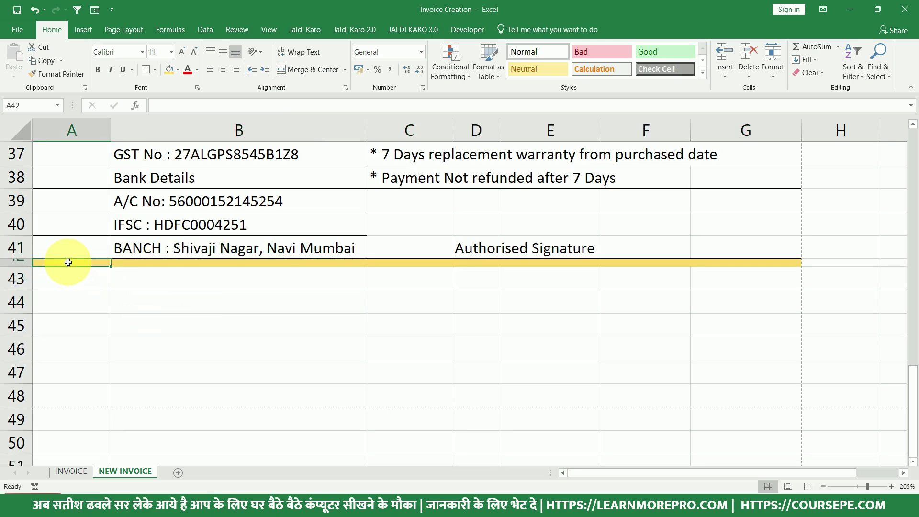
{"action": "left_click_drag", "start_coordinate": [61, 261], "coordinate": [717, 262]}
{"action": "left_click", "coordinate": [701, 238]}
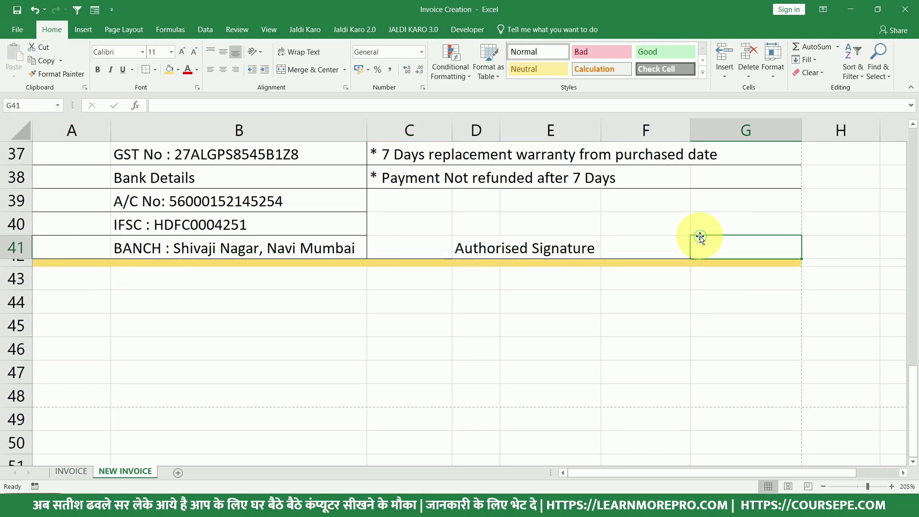
{"action": "key", "text": "ctrl+p"}
{"action": "scroll", "coordinate": [703, 306], "scroll_direction": "down", "scroll_amount": 5}
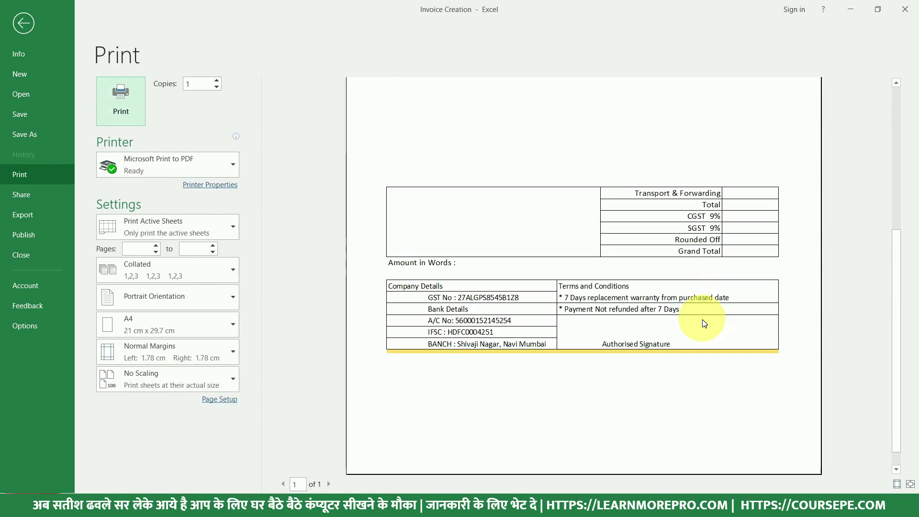
{"action": "key", "text": "Escape"}
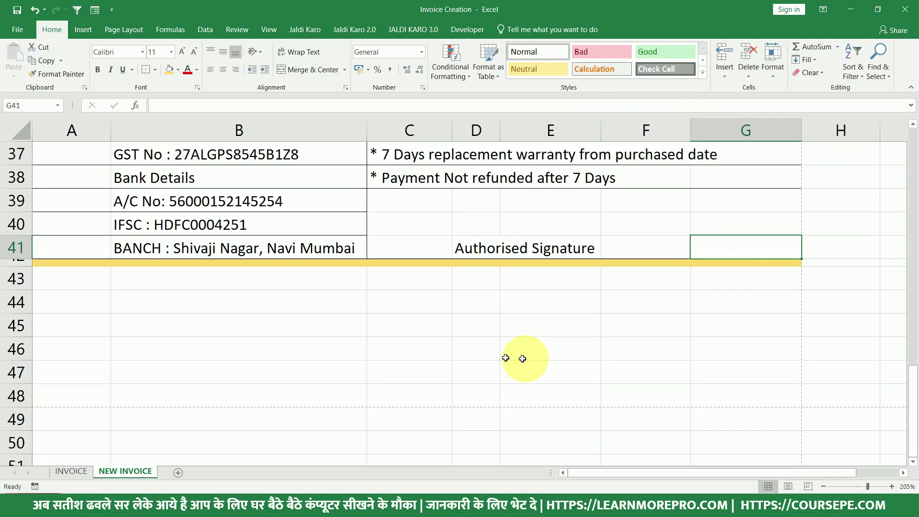
Select A41:G41, the row with the bank branch and Authorised Signature.
{"action": "left_click_drag", "start_coordinate": [746, 243], "coordinate": [98, 243]}
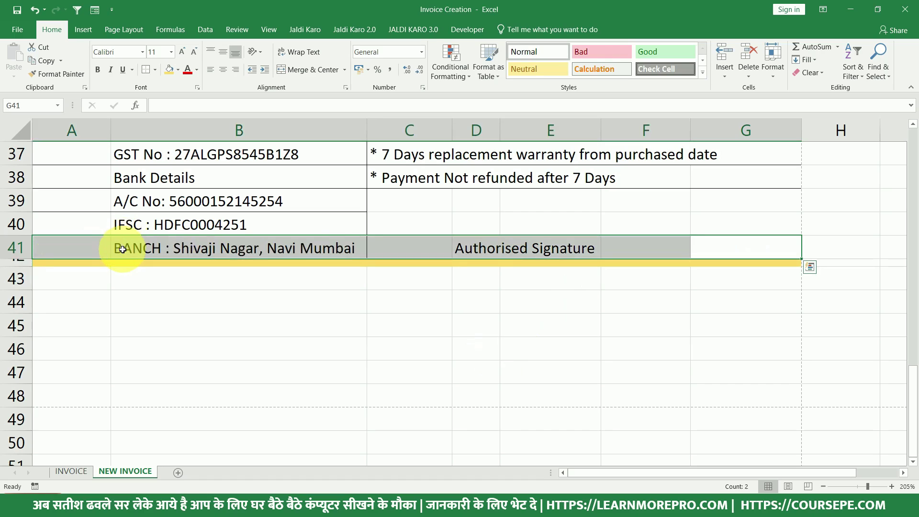
Remove all borders from A41:G41, the row with the bank branch and Authorised Signature.
{"action": "left_click", "coordinate": [156, 70]}
{"action": "left_click", "coordinate": [173, 160]}
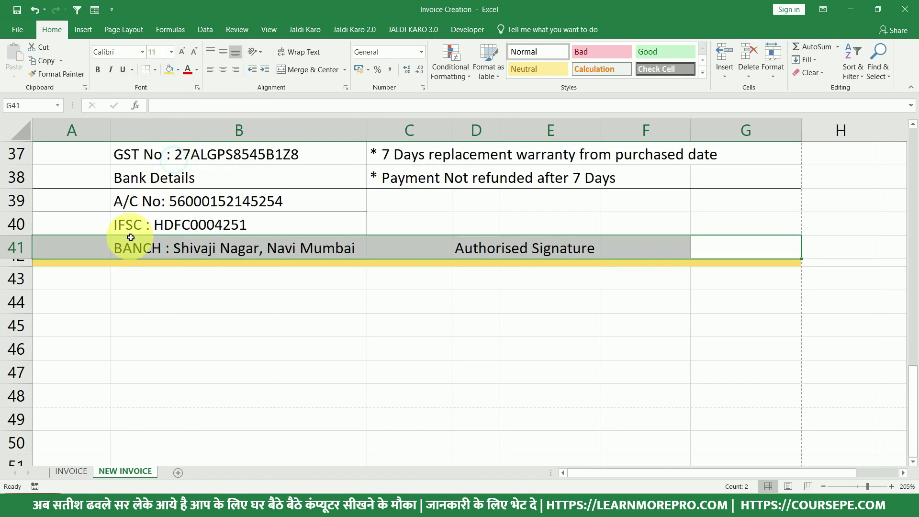
{"action": "left_click_drag", "start_coordinate": [50, 263], "coordinate": [759, 260]}
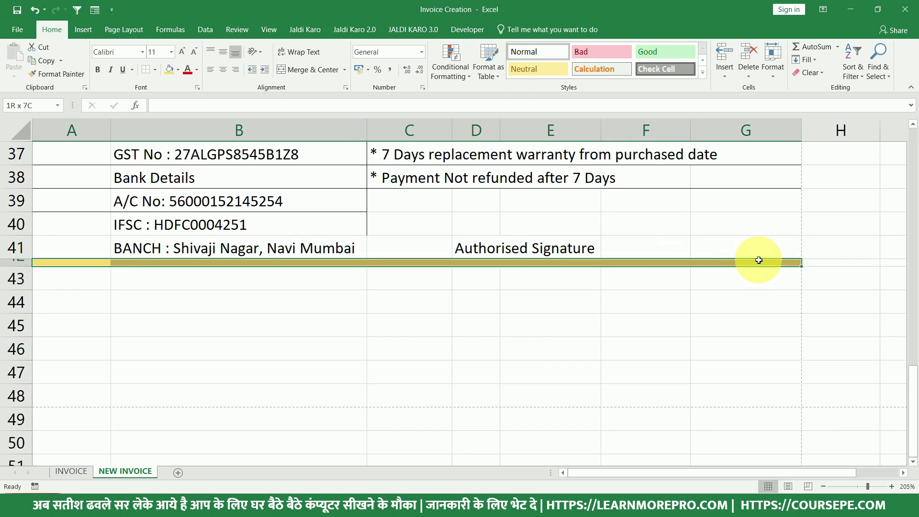
{"action": "mouse_move", "coordinate": [67, 247]}
{"action": "left_mouse_down"}
{"action": "mouse_move", "coordinate": [740, 245]}
{"action": "mouse_move", "coordinate": [82, 248]}
{"action": "left_mouse_up"}
{"action": "left_click", "coordinate": [737, 271]}
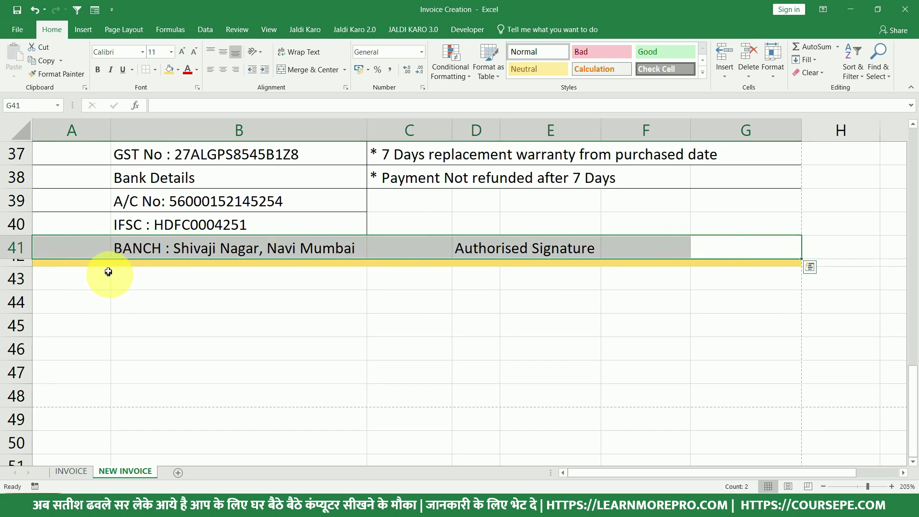
Preview the printed invoice to examine the borders around its header and the footer rows.
{"action": "key", "text": "ctrl+p"}
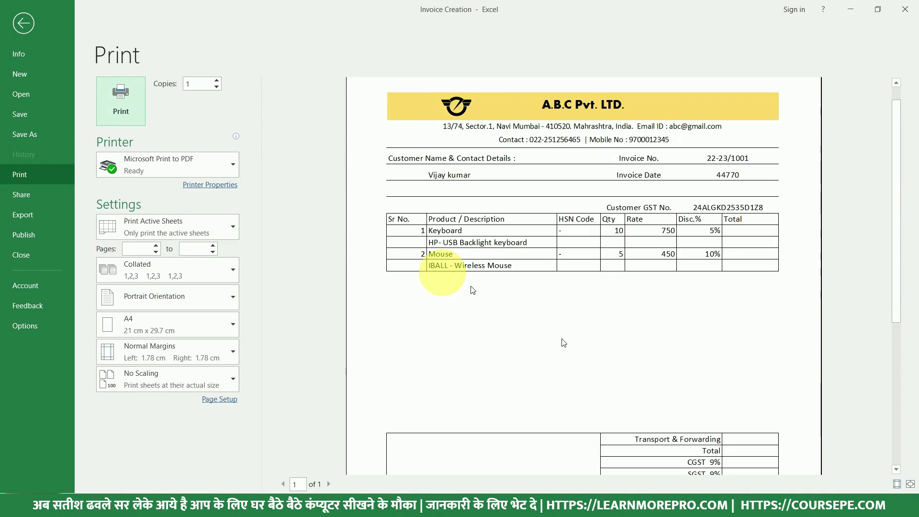
{"action": "scroll", "coordinate": [616, 384], "scroll_direction": "down", "scroll_amount": 5}
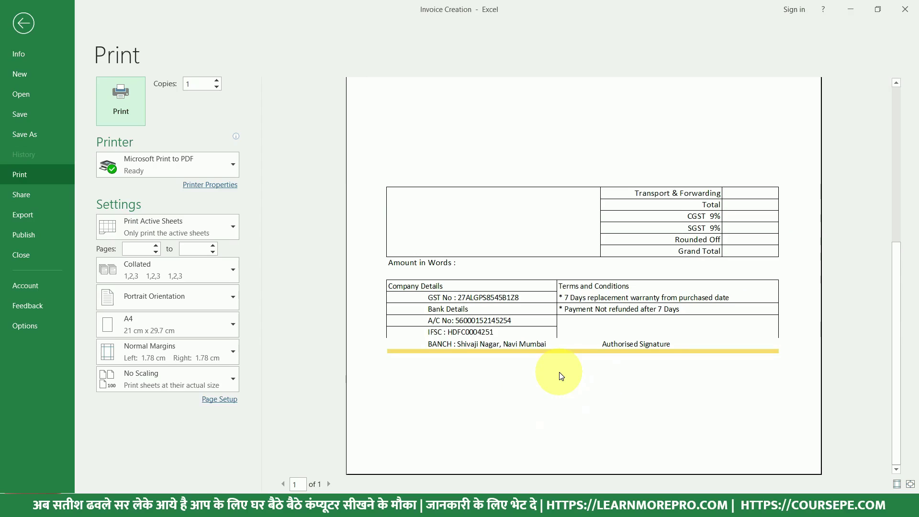
{"action": "key", "text": "Escape"}
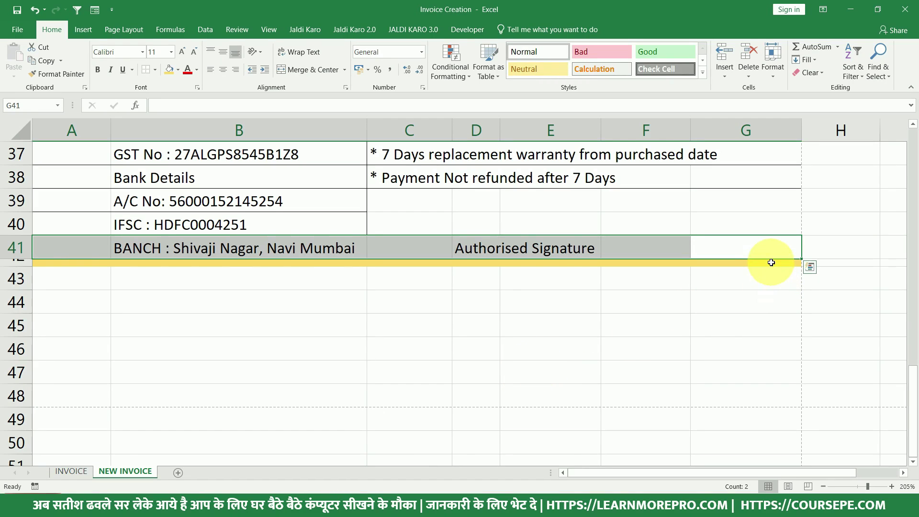
{"action": "left_click_drag", "start_coordinate": [771, 263], "coordinate": [714, 242]}
{"action": "left_click", "coordinate": [628, 231]}
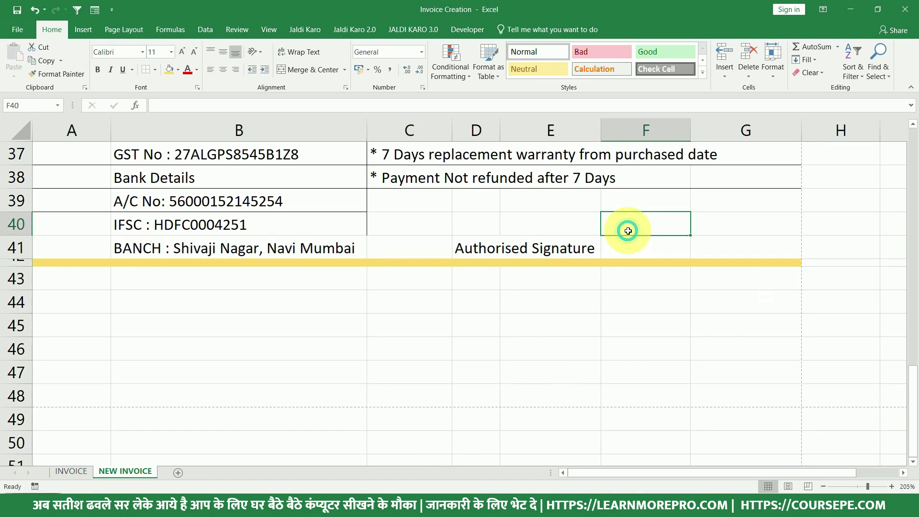
{"action": "key", "text": "ctrl+p"}
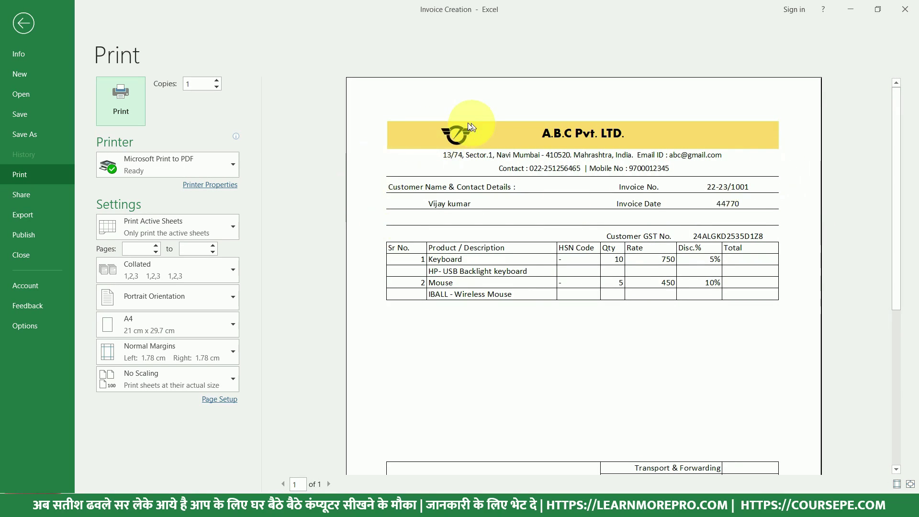
{"action": "key", "text": "Escape"}
Apply outside borders around the whole invoice, A1:G42, and check the page in print preview.
{"action": "left_click_drag", "start_coordinate": [776, 309], "coordinate": [31, 14]}
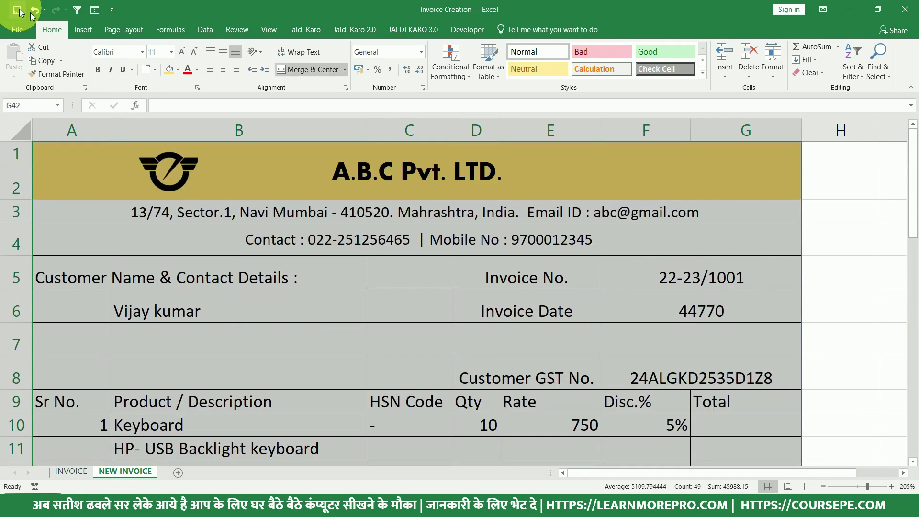
{"action": "left_click", "coordinate": [155, 70]}
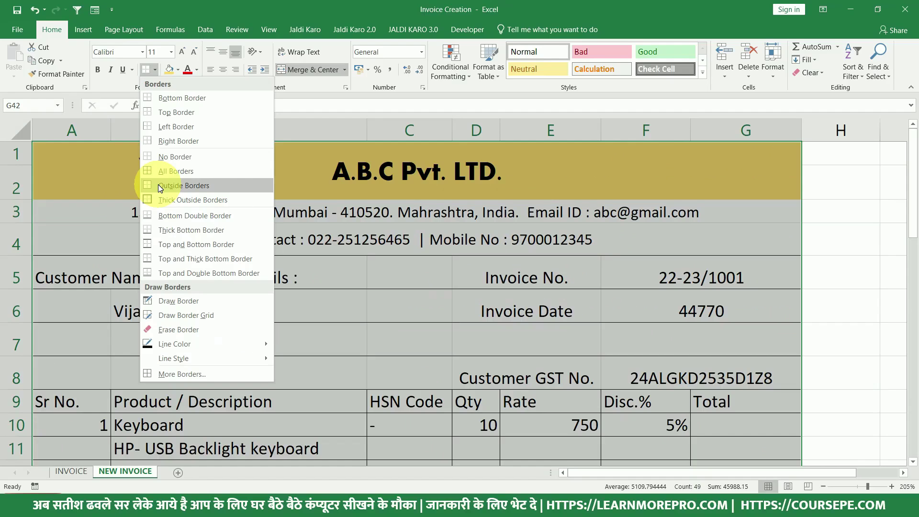
{"action": "left_click", "coordinate": [158, 185]}
{"action": "scroll", "coordinate": [158, 184], "scroll_direction": "down", "scroll_amount": 12}
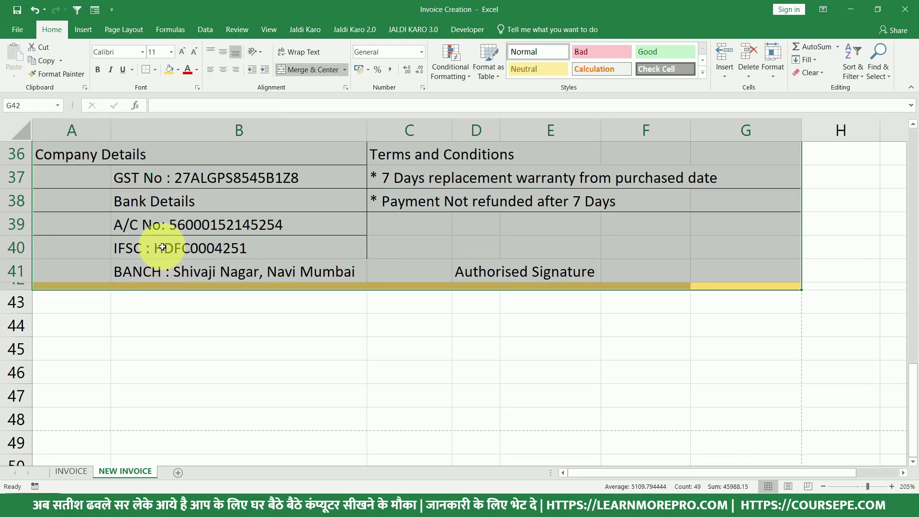
{"action": "left_click", "coordinate": [163, 248]}
{"action": "key", "text": "ctrl+p"}
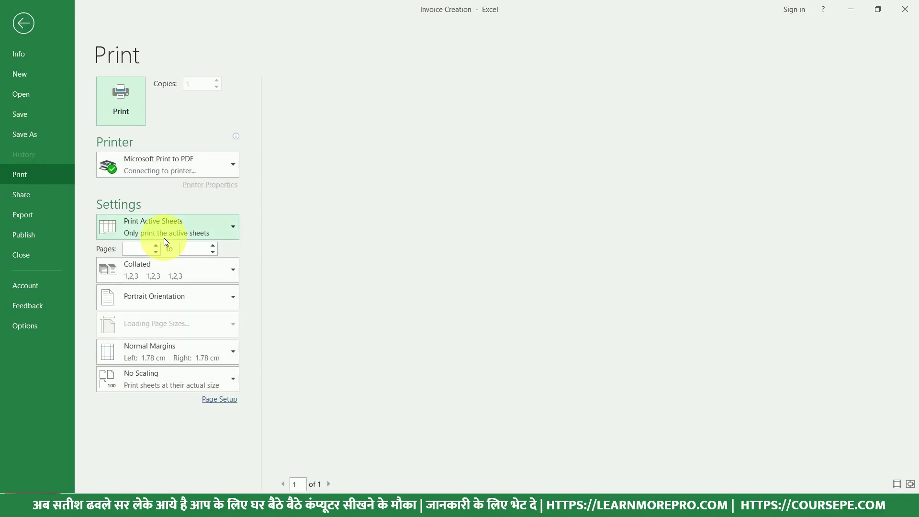
{"action": "scroll", "coordinate": [551, 328], "scroll_direction": "down", "scroll_amount": 5}
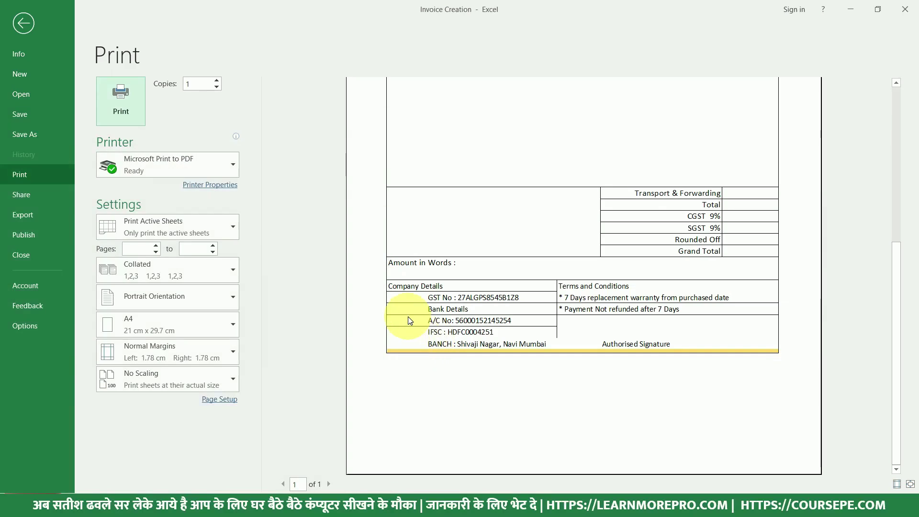
{"action": "key", "text": "Escape"}
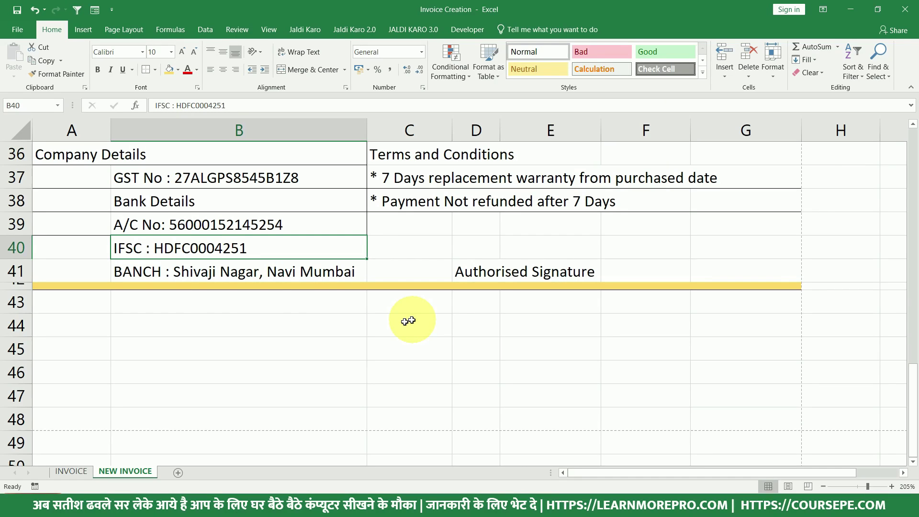
Add a bottom border across A40:G40 below the IFSC row and check it in print preview.
{"action": "left_click_drag", "start_coordinate": [76, 254], "coordinate": [718, 249]}
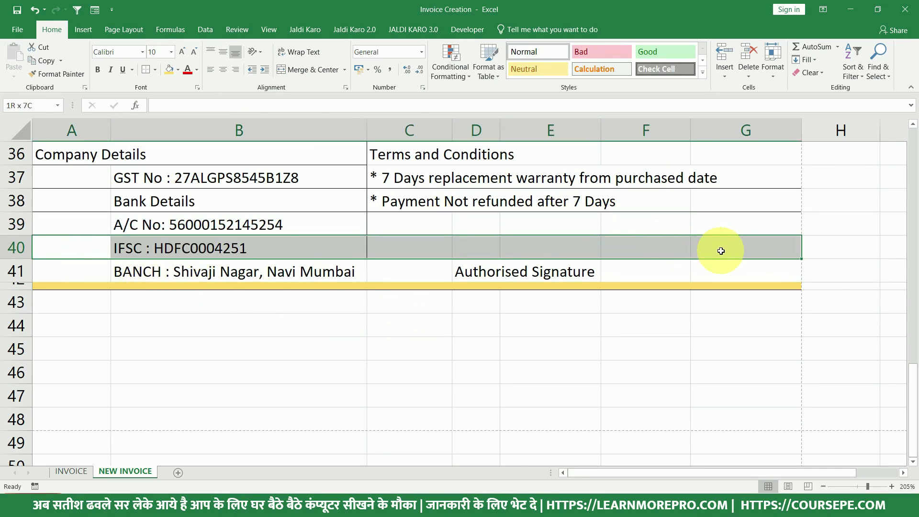
{"action": "left_click", "coordinate": [154, 70]}
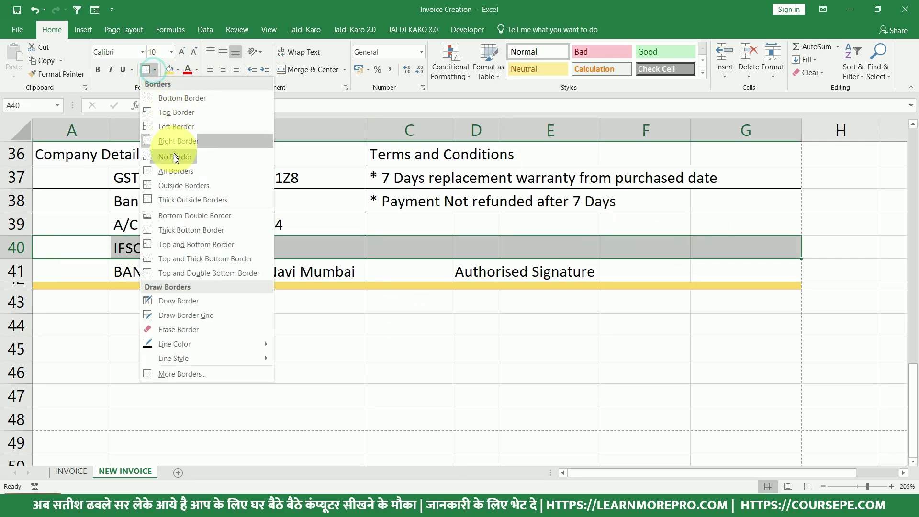
{"action": "left_click", "coordinate": [173, 98]}
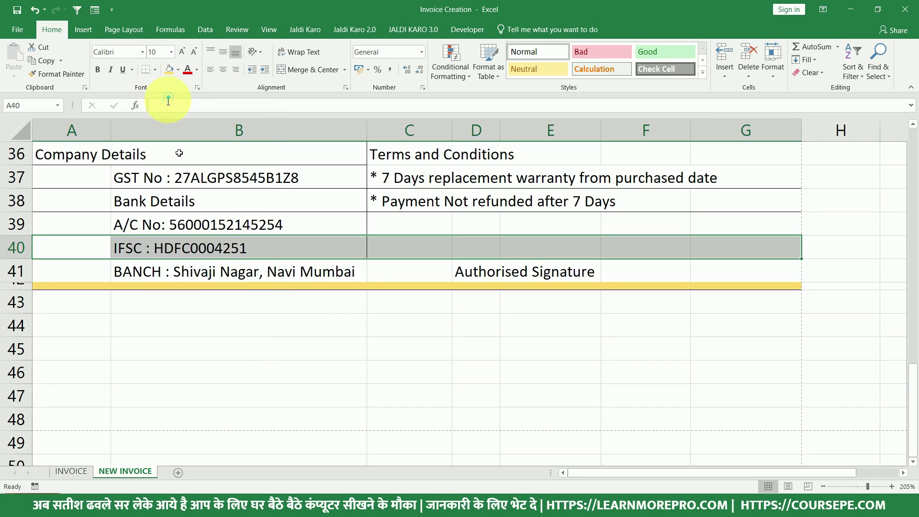
{"action": "left_click", "coordinate": [206, 250]}
{"action": "left_click", "coordinate": [207, 270]}
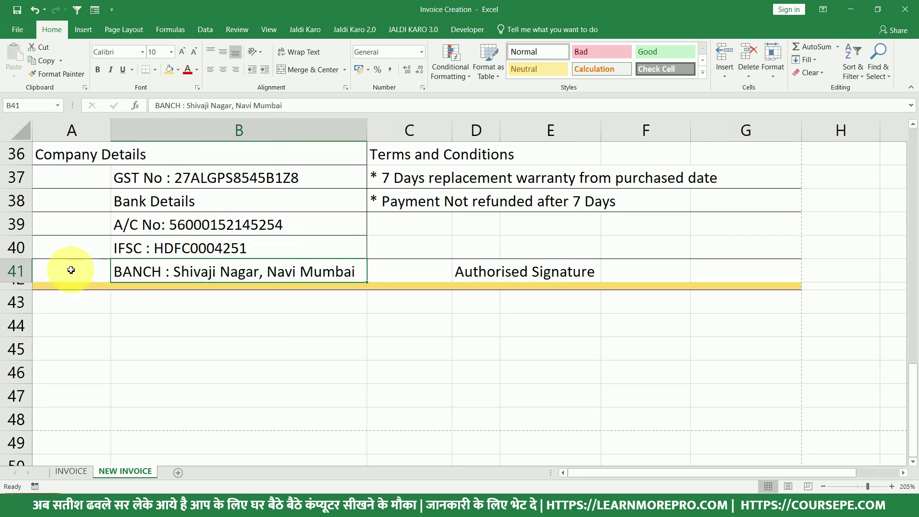
{"action": "left_click_drag", "start_coordinate": [72, 267], "coordinate": [719, 278]}
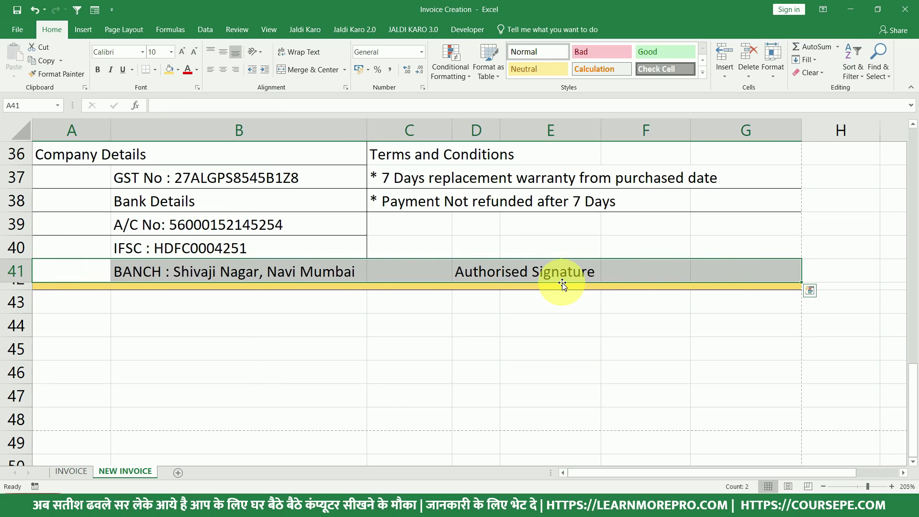
{"action": "left_click", "coordinate": [514, 266]}
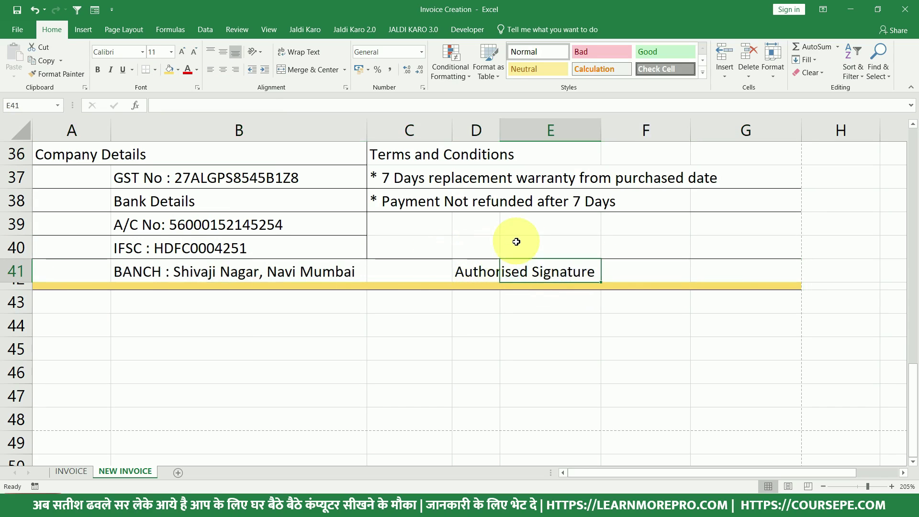
{"action": "key", "text": "ctrl+p"}
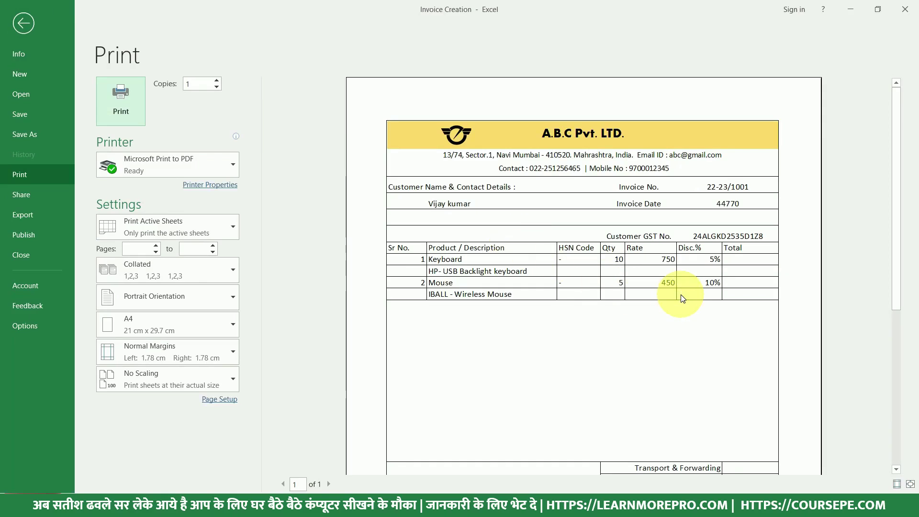
{"action": "scroll", "coordinate": [675, 308], "scroll_direction": "down", "scroll_amount": 5}
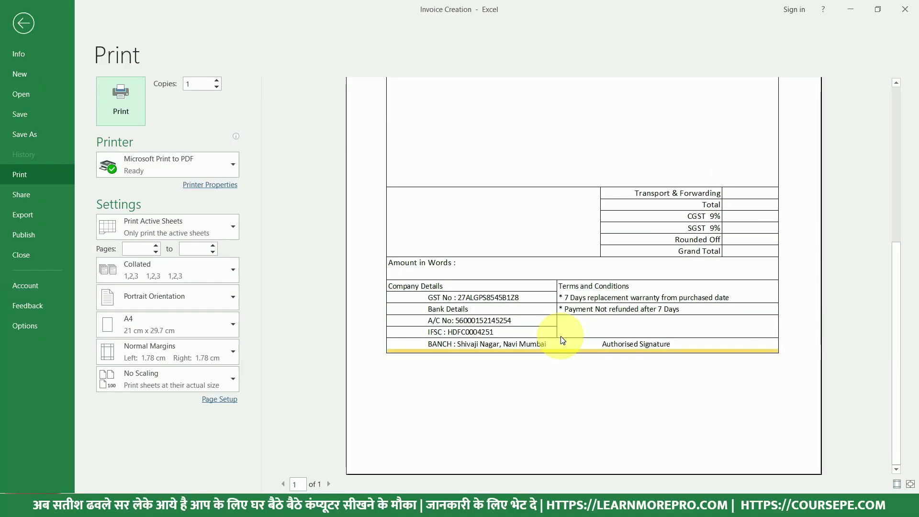
{"action": "key", "text": "Escape"}
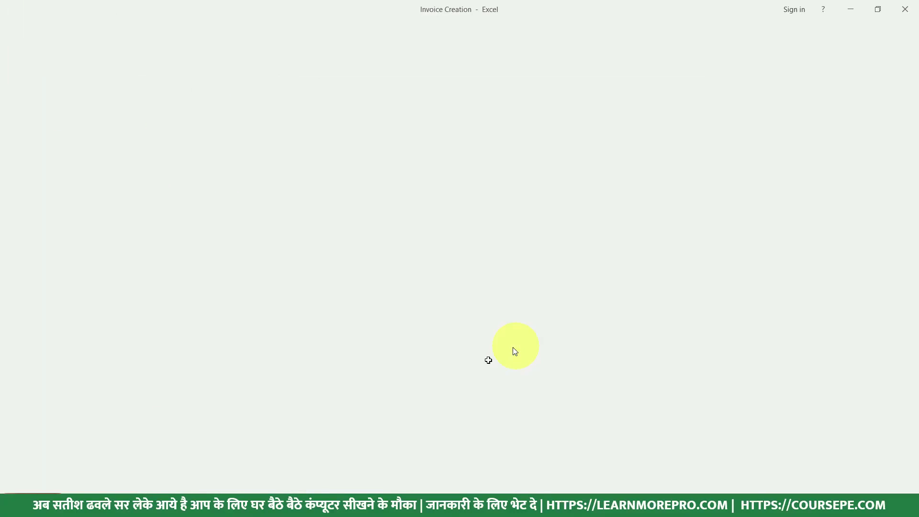
Add a right border to branch cell B41 and check the full page in print preview.
{"action": "scroll", "coordinate": [339, 375], "scroll_direction": "down", "scroll_amount": 4}
{"action": "scroll", "coordinate": [350, 380], "scroll_direction": "up", "scroll_amount": 4}
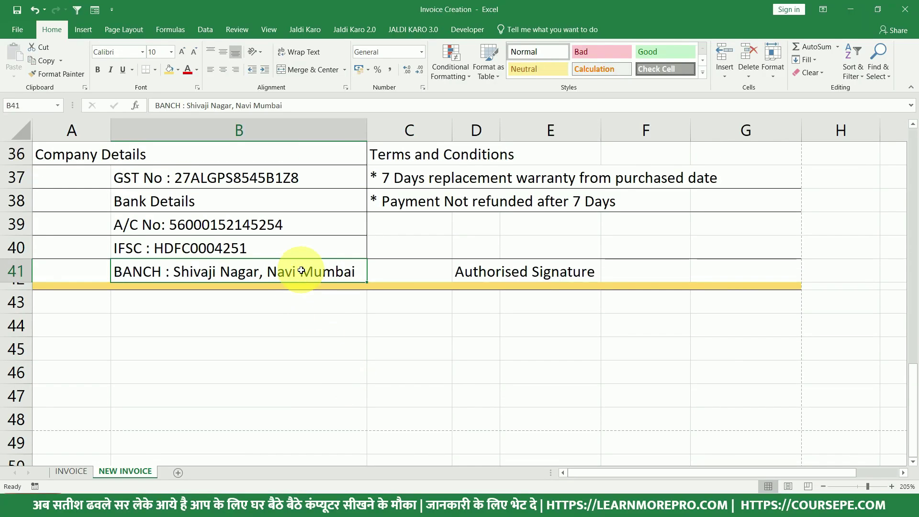
{"action": "left_click", "coordinate": [156, 70]}
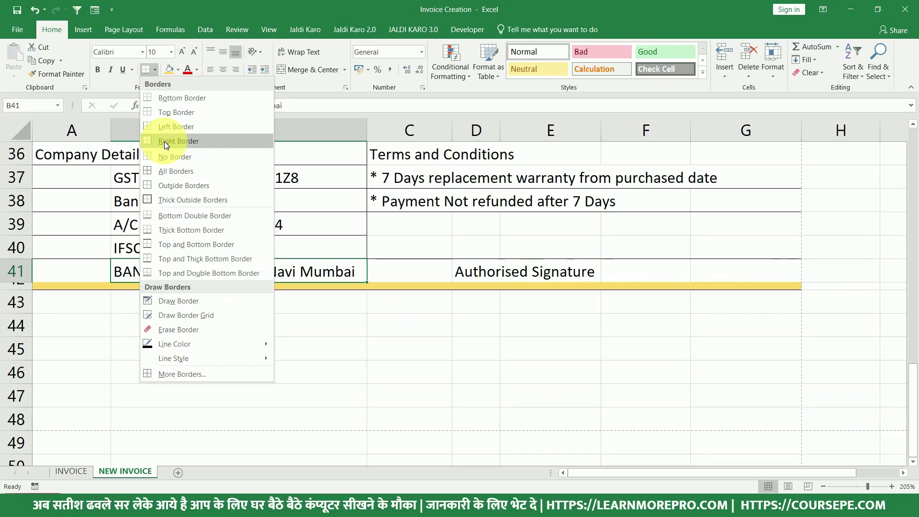
{"action": "left_click", "coordinate": [165, 142]}
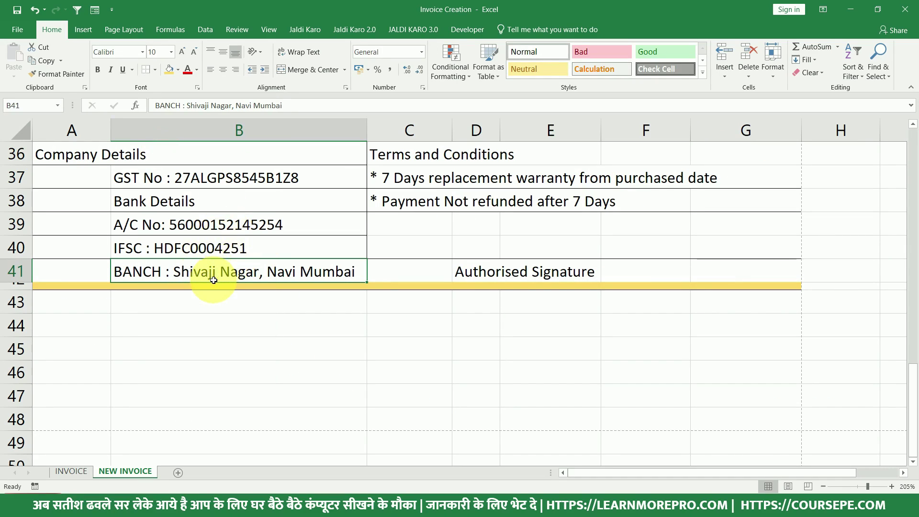
{"action": "key", "text": "ctrl+p"}
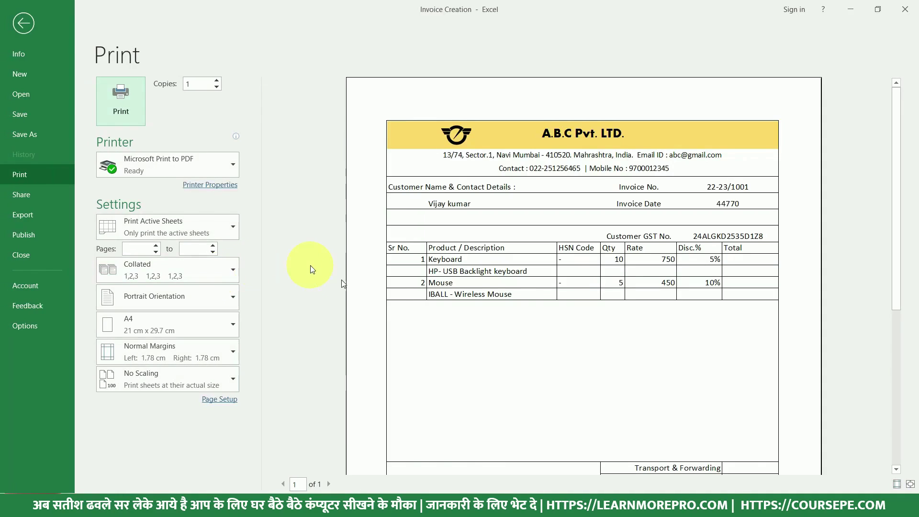
{"action": "scroll", "coordinate": [489, 340], "scroll_direction": "down", "scroll_amount": 5}
{"action": "scroll", "coordinate": [537, 359], "scroll_direction": "down", "scroll_amount": 2}
{"action": "scroll", "coordinate": [568, 397], "scroll_direction": "down", "scroll_amount": 1}
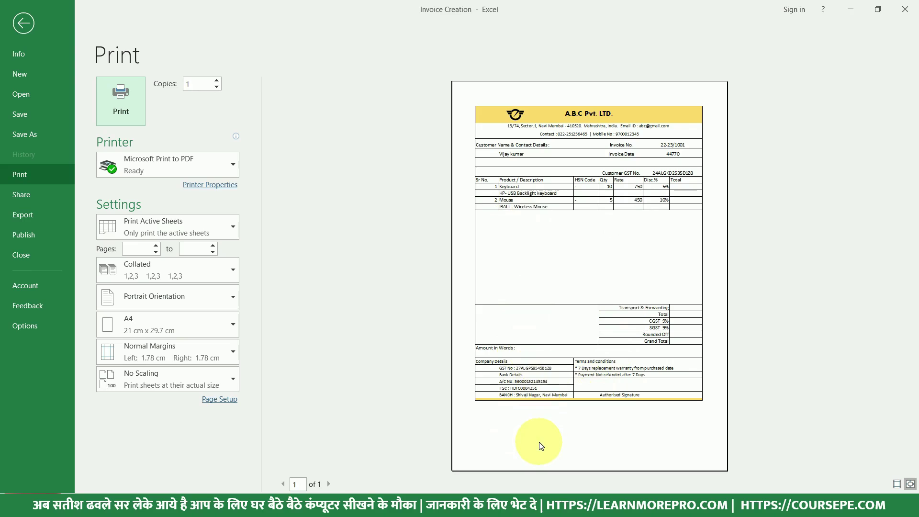
{"action": "key", "text": "Escape"}
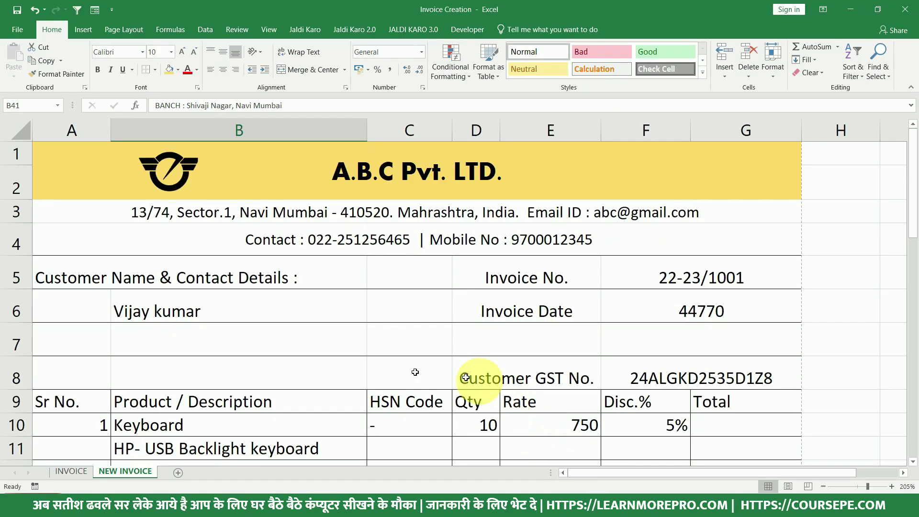
Clear the customer's name from cell B6 under Customer Name & Contact Details.
{"action": "scroll", "coordinate": [309, 343], "scroll_direction": "down", "scroll_amount": 1}
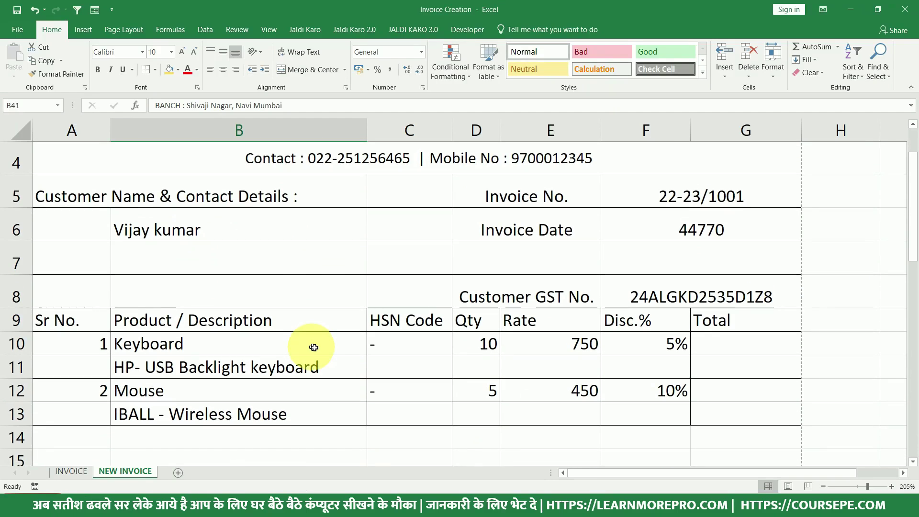
{"action": "left_click", "coordinate": [256, 288]}
{"action": "left_click", "coordinate": [199, 242]}
{"action": "key", "text": "Delete"}
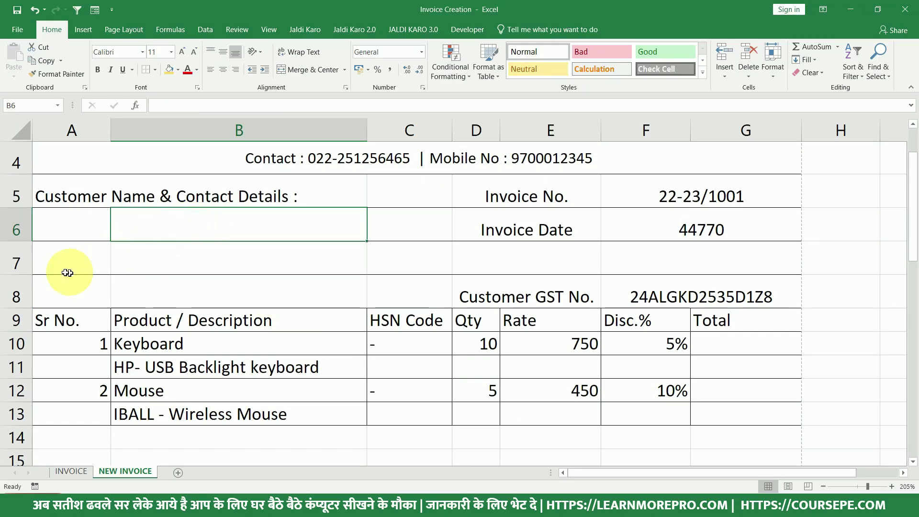
Insert a blank row at row 7 in the customer details block and preview the printed page.
{"action": "left_click", "coordinate": [12, 261]}
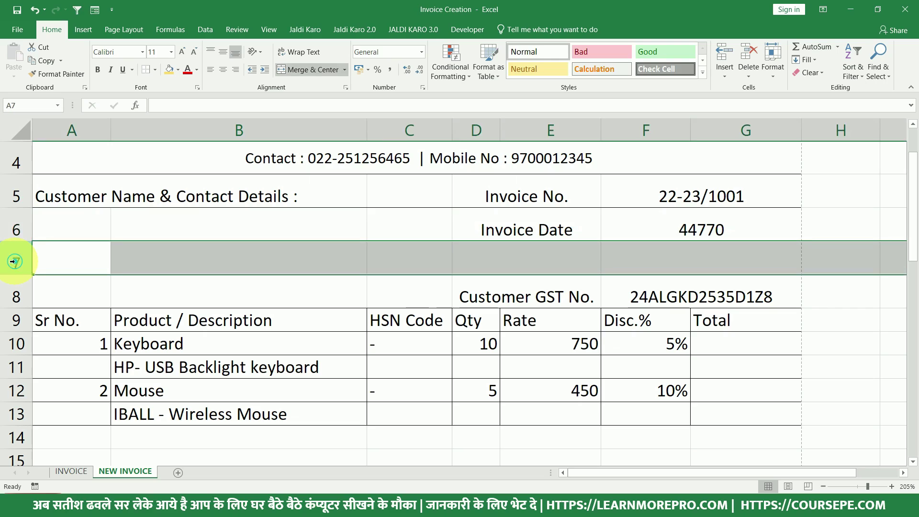
{"action": "key", "text": "ctrl+shift+plus"}
{"action": "left_click", "coordinate": [54, 254]}
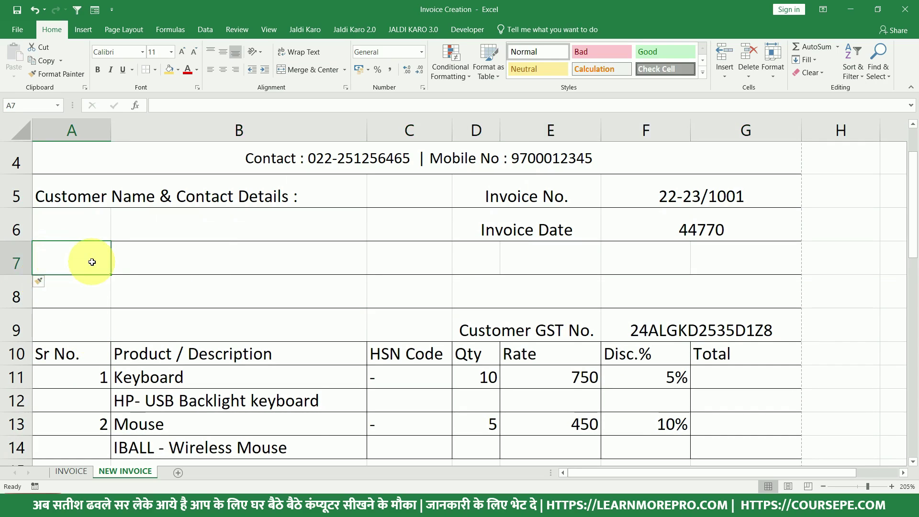
{"action": "scroll", "coordinate": [188, 314], "scroll_direction": "down", "scroll_amount": 2}
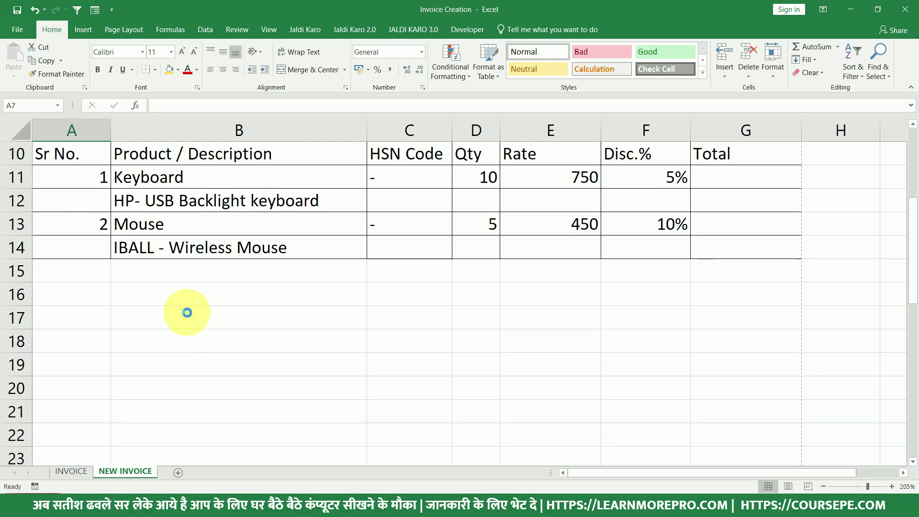
{"action": "key", "text": "ctrl+p"}
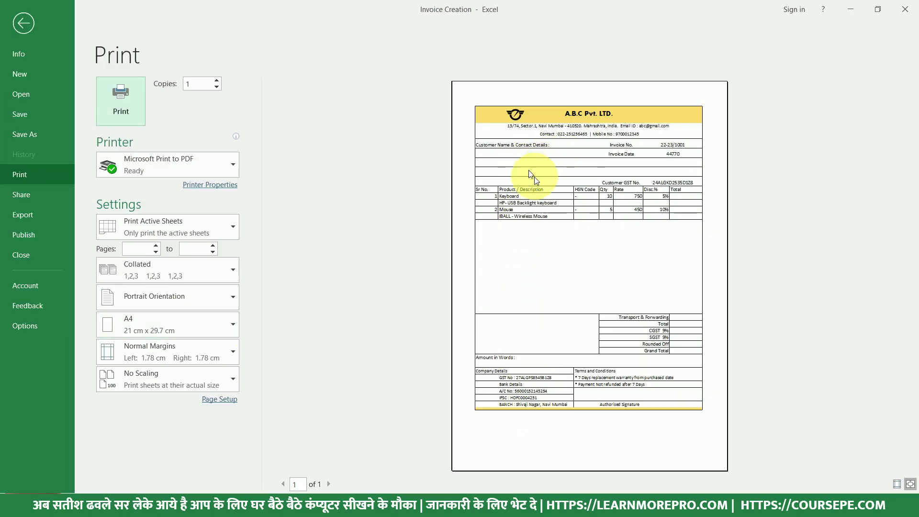
Insert four blank rows at rows 17 to 20 in the empty area below the invoice items.
{"action": "key", "text": "Escape"}
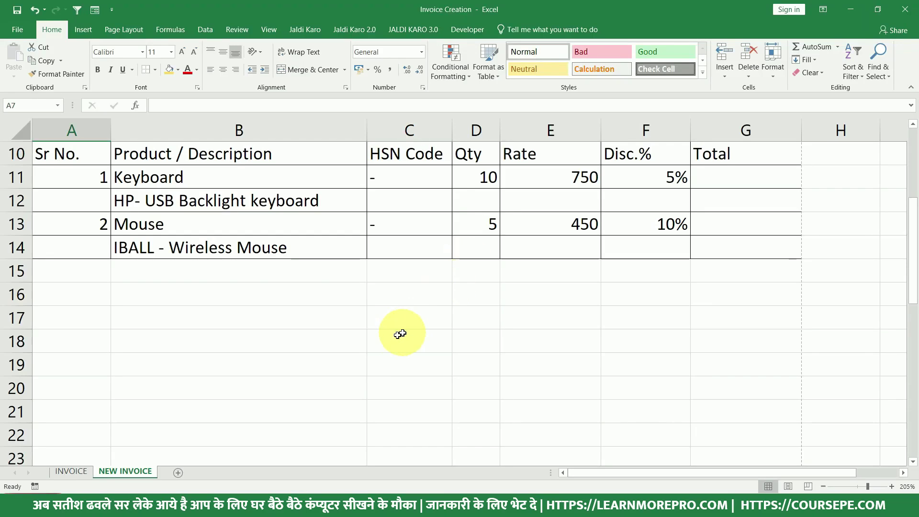
{"action": "scroll", "coordinate": [397, 343], "scroll_direction": "down", "scroll_amount": 3}
{"action": "scroll", "coordinate": [236, 279], "scroll_direction": "up", "scroll_amount": 2}
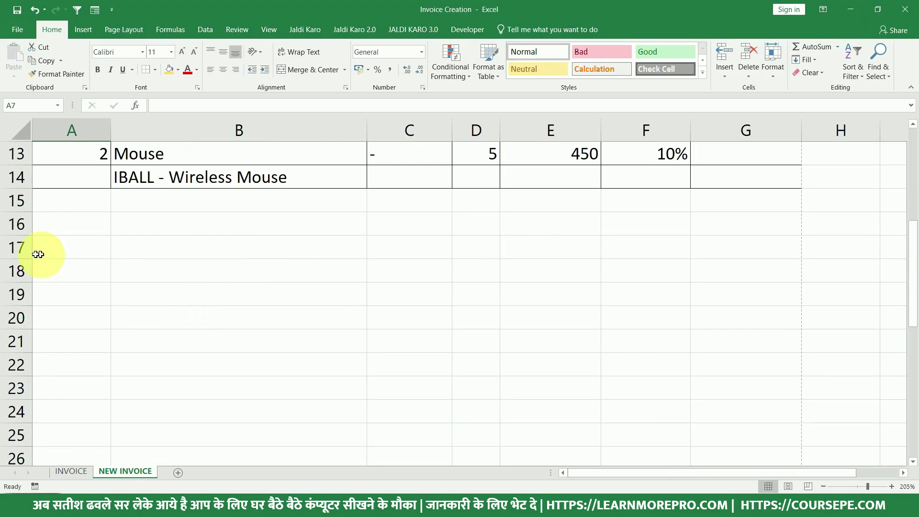
{"action": "left_click", "coordinate": [9, 254]}
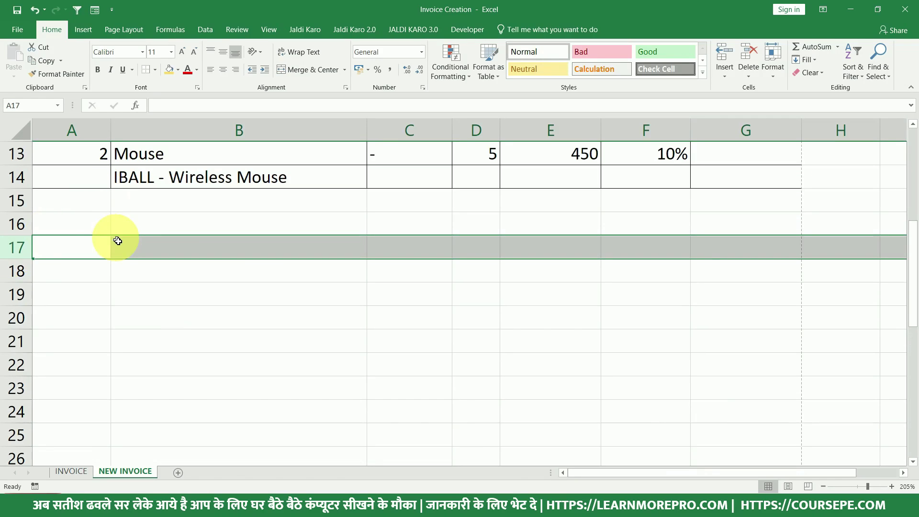
{"action": "scroll", "coordinate": [112, 244], "scroll_direction": "up", "scroll_amount": 2}
{"action": "scroll", "coordinate": [103, 253], "scroll_direction": "down", "scroll_amount": 2}
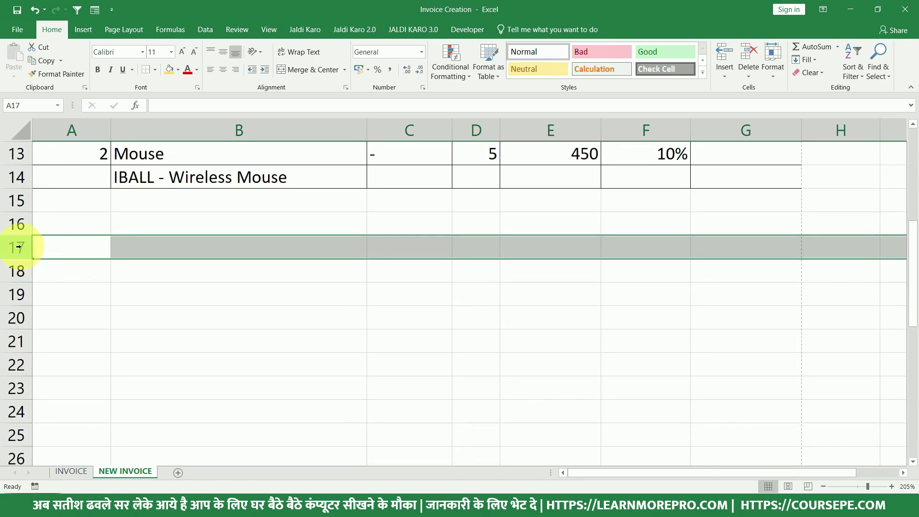
{"action": "key", "text": "shift+Down"}
{"action": "key", "text": "shift+Down"}
{"action": "key", "text": "shift+Down"}
{"action": "left_click_drag", "start_coordinate": [18, 246], "coordinate": [18, 310]}
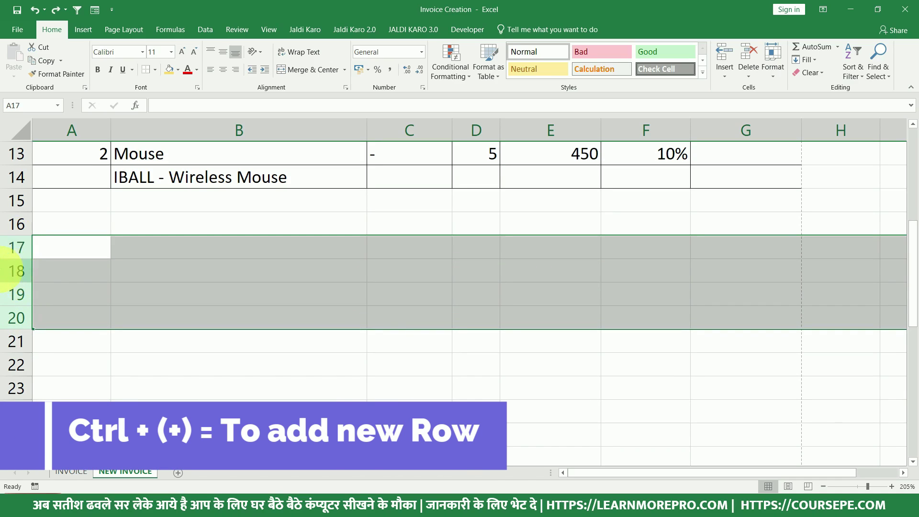
{"action": "key", "text": "ctrl+plus"}
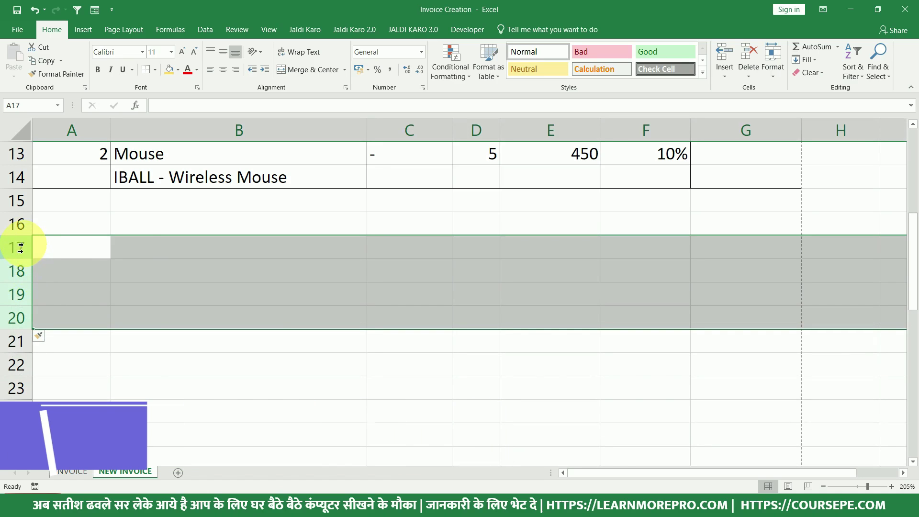
Insert one more blank row at row 30, above the Transport & Forwarding totals block.
{"action": "scroll", "coordinate": [96, 335], "scroll_direction": "down", "scroll_amount": 7}
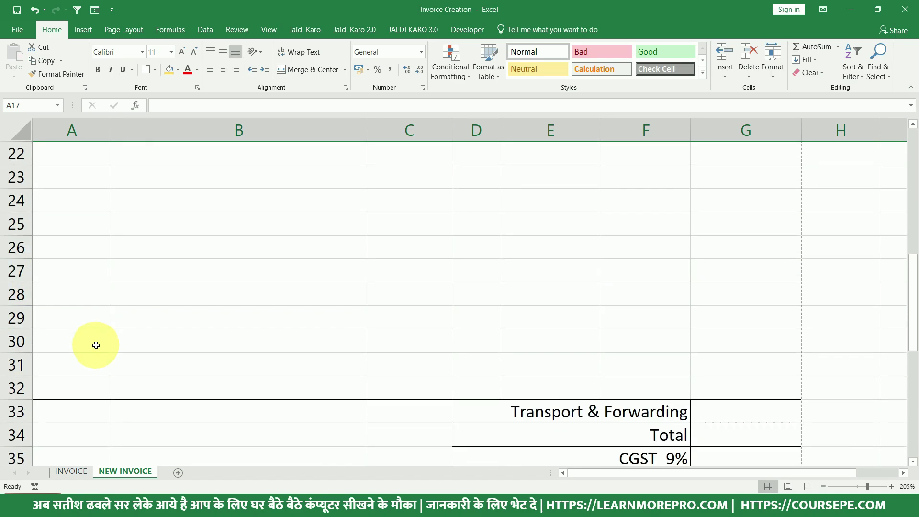
{"action": "scroll", "coordinate": [121, 339], "scroll_direction": "down", "scroll_amount": 2}
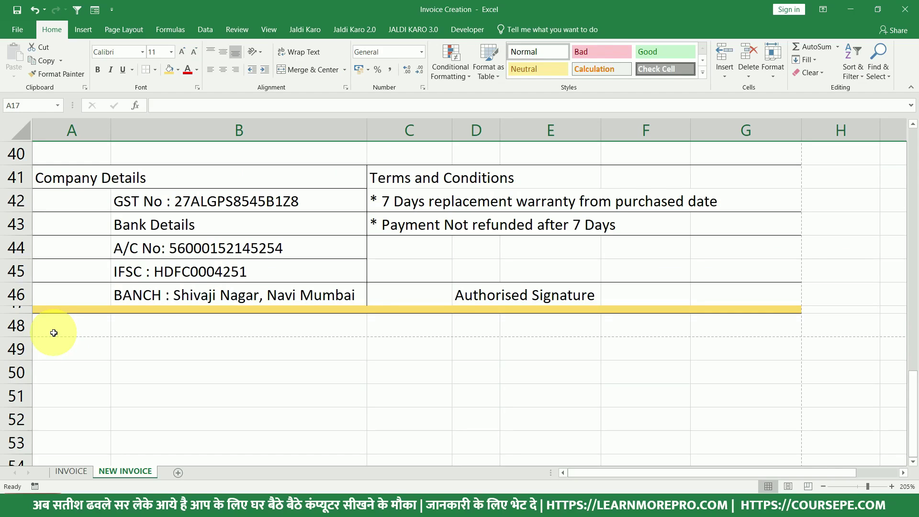
{"action": "scroll", "coordinate": [67, 335], "scroll_direction": "up", "scroll_amount": 2}
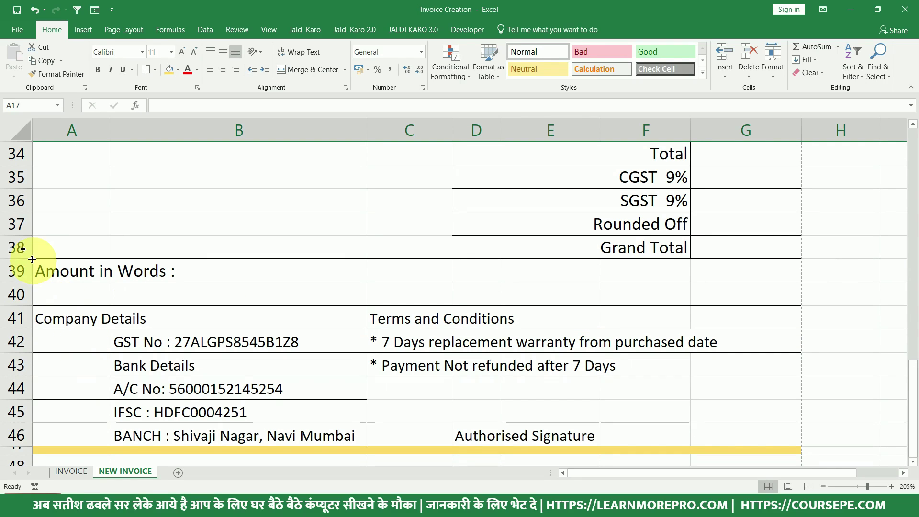
{"action": "scroll", "coordinate": [22, 246], "scroll_direction": "up", "scroll_amount": 2}
{"action": "scroll", "coordinate": [21, 246], "scroll_direction": "up", "scroll_amount": 1}
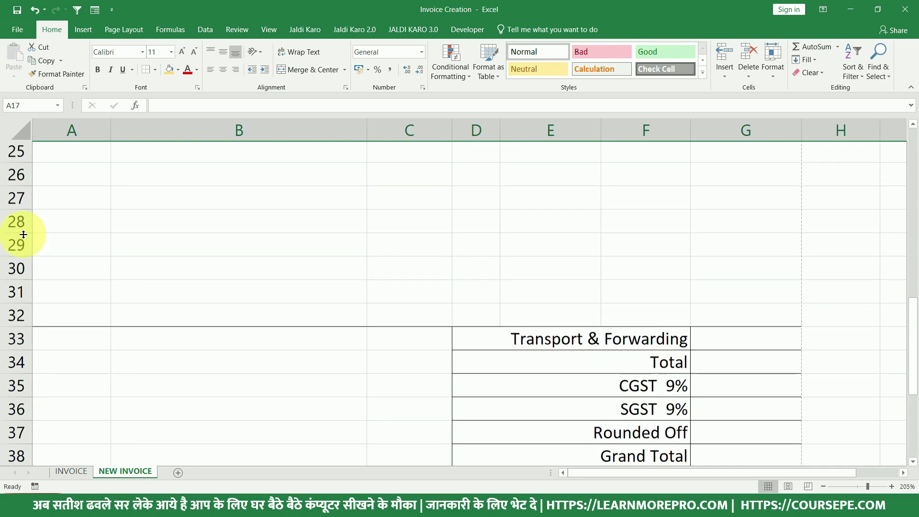
{"action": "left_click", "coordinate": [22, 269]}
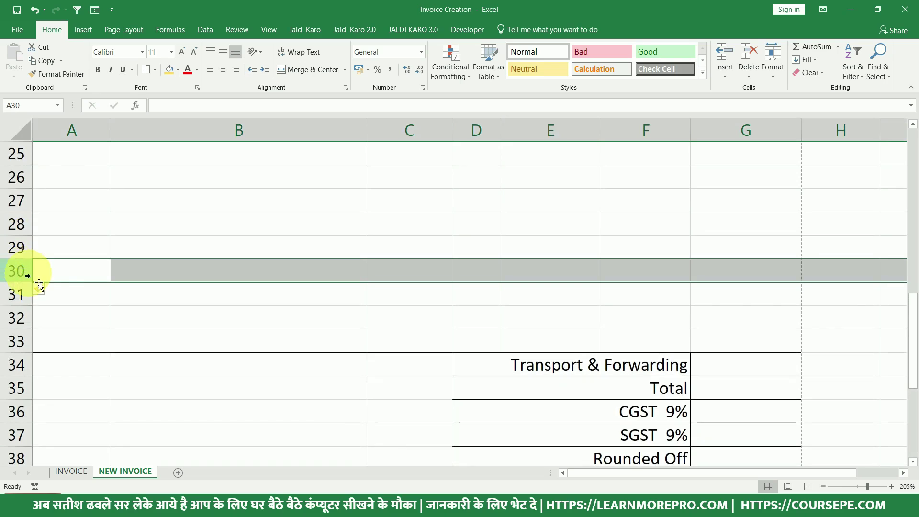
{"action": "scroll", "coordinate": [41, 287], "scroll_direction": "down", "scroll_amount": 5}
{"action": "scroll", "coordinate": [75, 325], "scroll_direction": "up", "scroll_amount": 4}
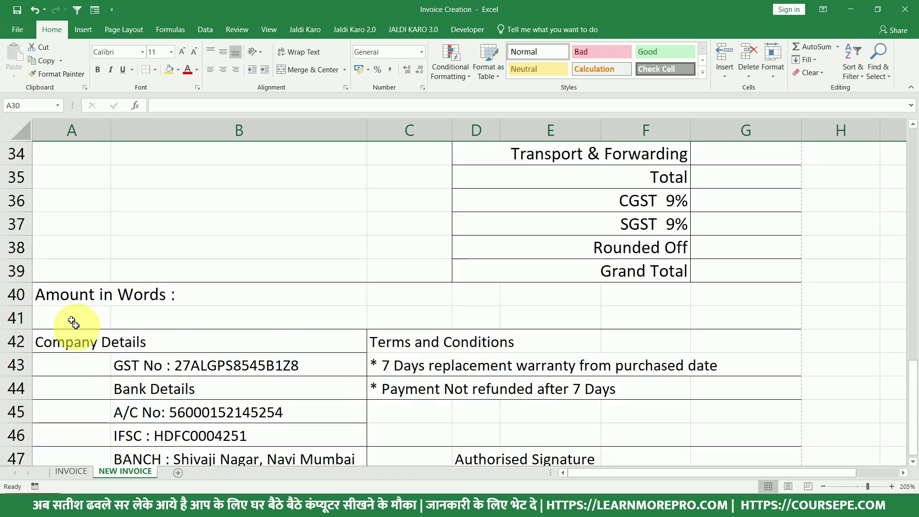
{"action": "right_click", "coordinate": [11, 204]}
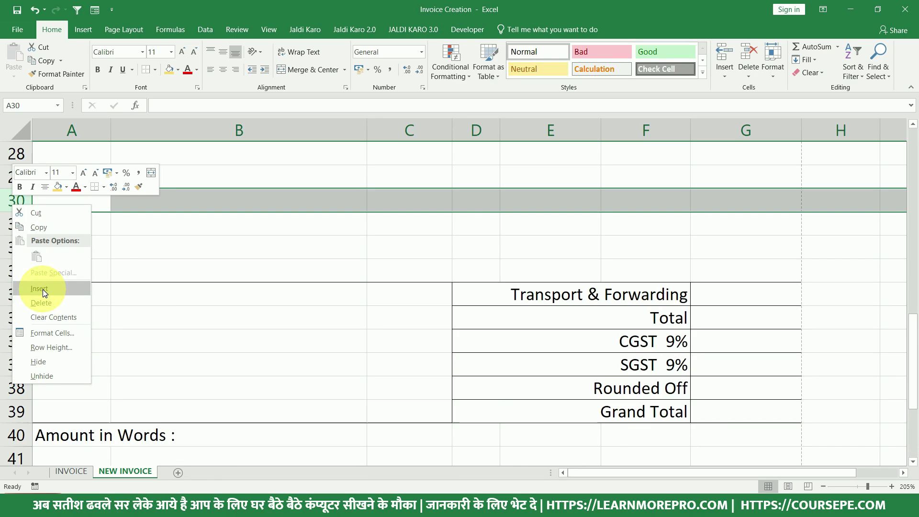
{"action": "left_click", "coordinate": [238, 236]}
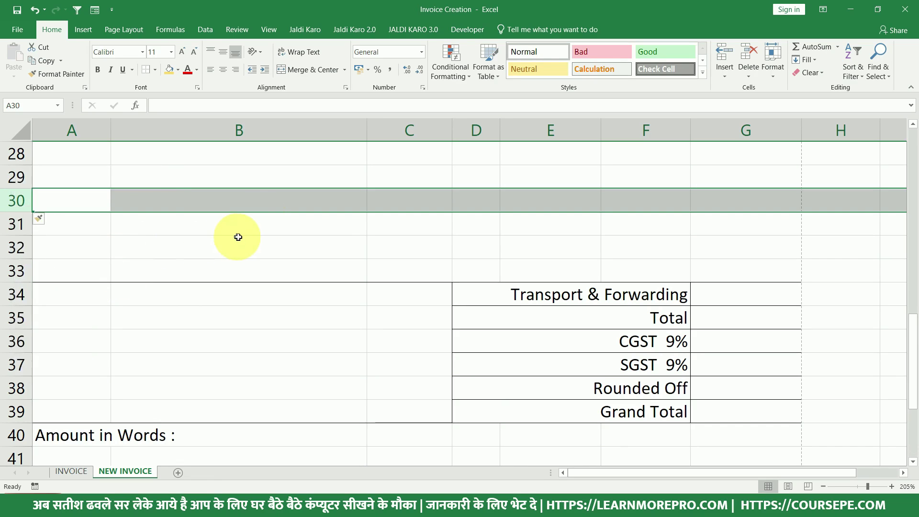
Check the footer against the page break and review the full A4 page in print preview.
{"action": "scroll", "coordinate": [245, 254], "scroll_direction": "down", "scroll_amount": 3}
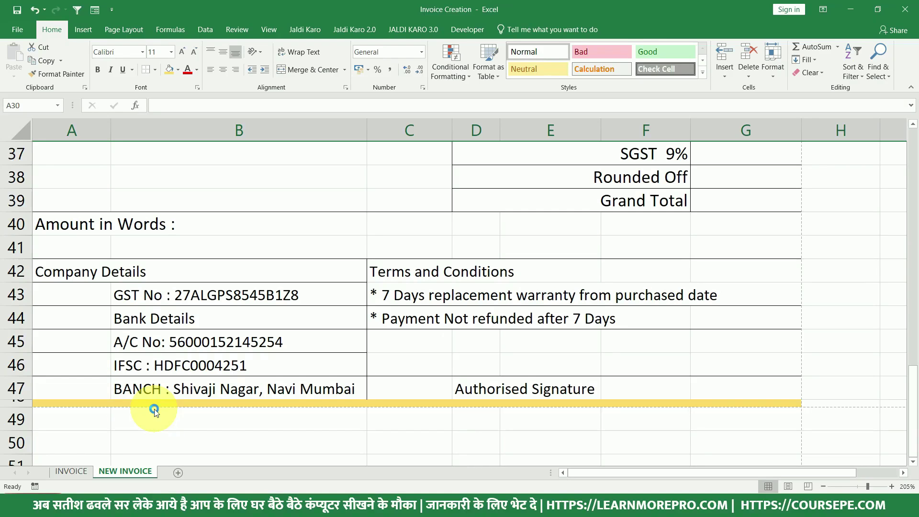
{"action": "key", "text": "ctrl+p"}
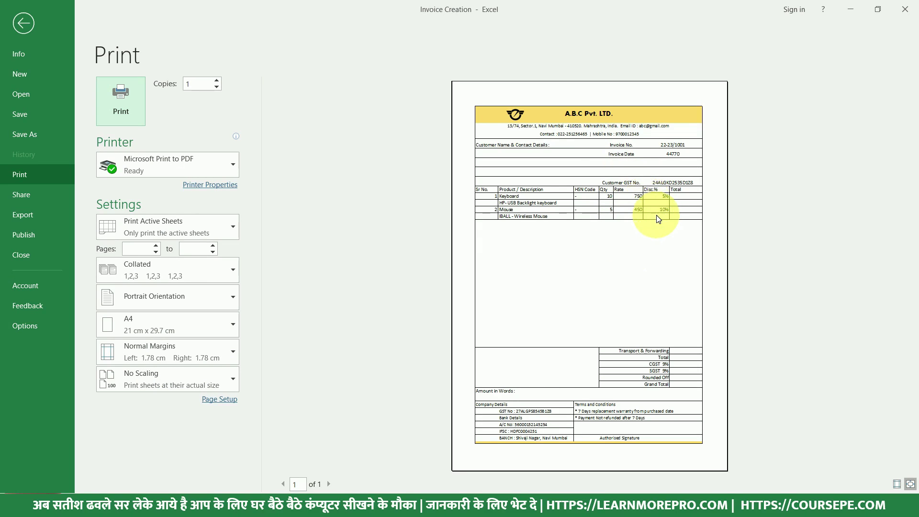
{"action": "key", "text": "Escape"}
Review the NEW INVOICE sheet's empty item area, product table and company header.
{"action": "scroll", "coordinate": [596, 254], "scroll_direction": "down", "scroll_amount": 6}
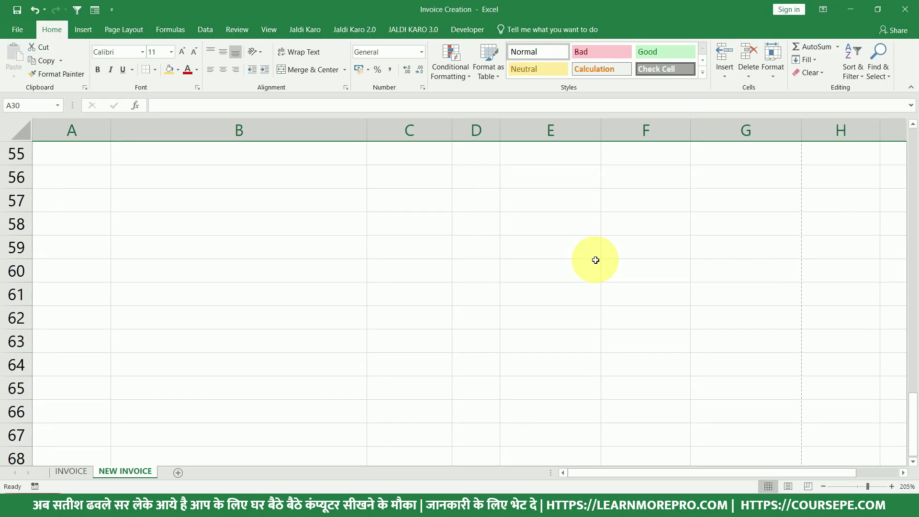
{"action": "scroll", "coordinate": [596, 261], "scroll_direction": "down", "scroll_amount": 5}
{"action": "scroll", "coordinate": [598, 264], "scroll_direction": "up", "scroll_amount": 5}
{"action": "scroll", "coordinate": [600, 267], "scroll_direction": "up", "scroll_amount": 13}
{"action": "left_click", "coordinate": [391, 292]}
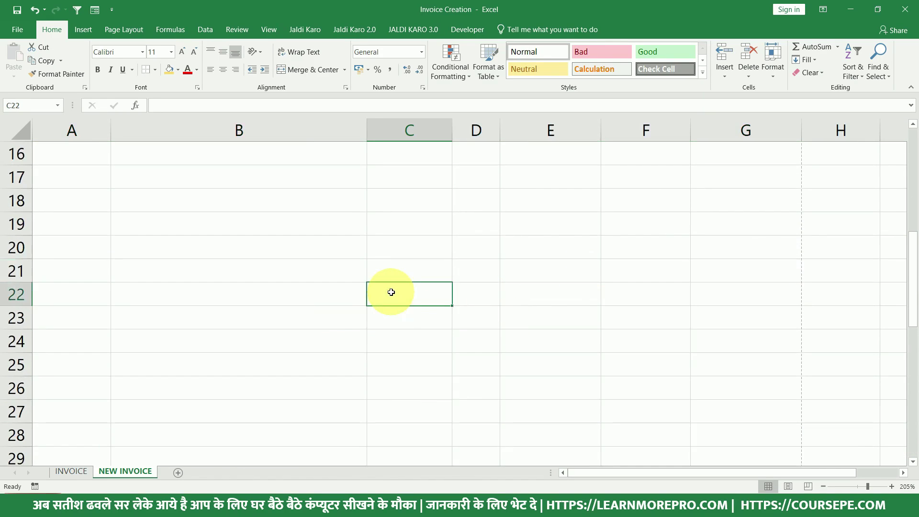
{"action": "scroll", "coordinate": [402, 297], "scroll_direction": "up", "scroll_amount": 3}
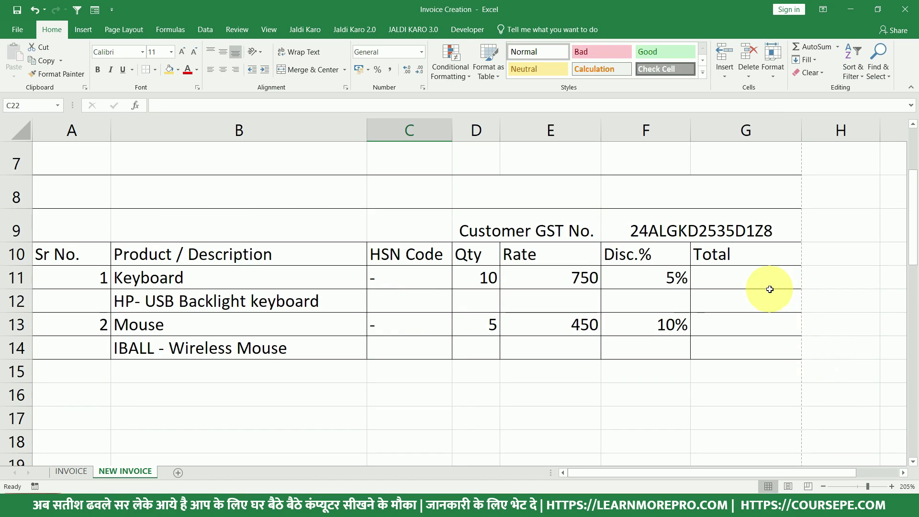
{"action": "scroll", "coordinate": [771, 289], "scroll_direction": "up", "scroll_amount": 2}
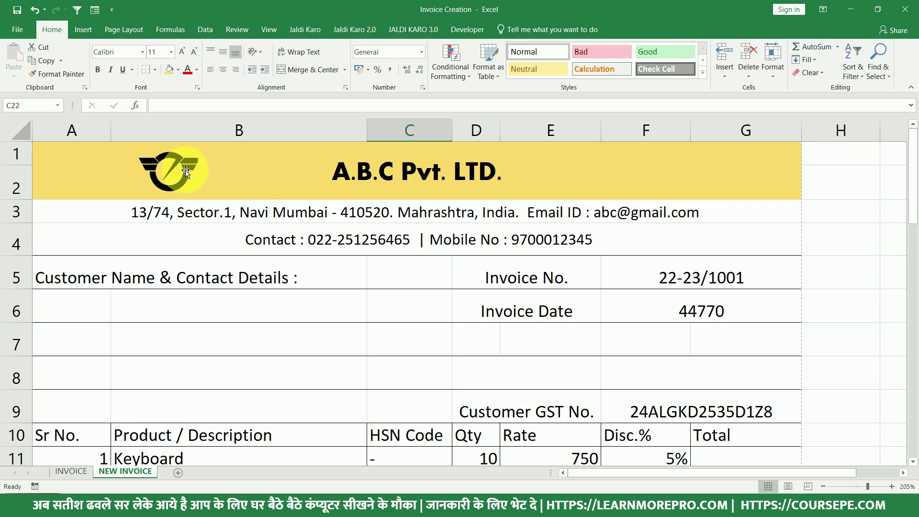
{"action": "scroll", "coordinate": [411, 249], "scroll_direction": "down", "scroll_amount": 7}
{"action": "scroll", "coordinate": [427, 245], "scroll_direction": "up", "scroll_amount": 2}
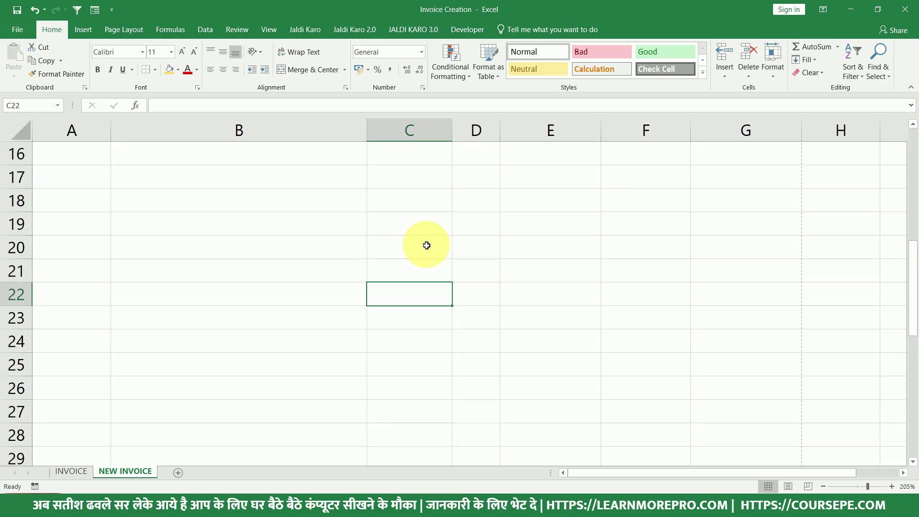
{"action": "scroll", "coordinate": [427, 246], "scroll_direction": "up", "scroll_amount": 3}
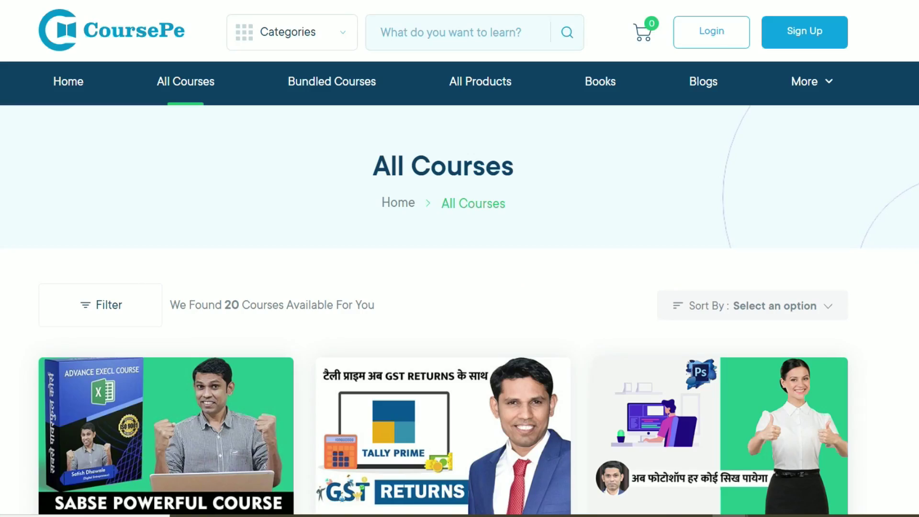
Look through the course cards on the CoursePe website's All Courses page.
{"action": "scroll", "coordinate": [460, 259], "scroll_direction": "down", "scroll_amount": 3}
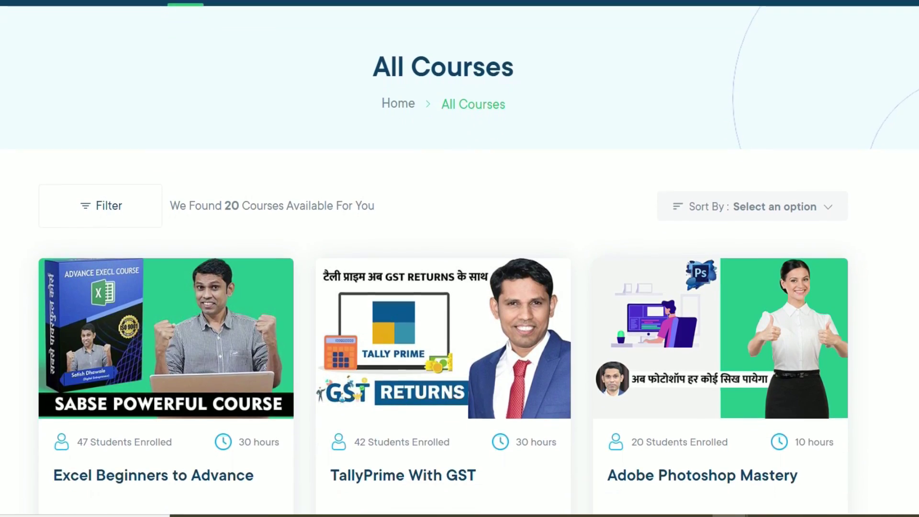
{"action": "scroll", "coordinate": [459, 259], "scroll_direction": "down", "scroll_amount": 3}
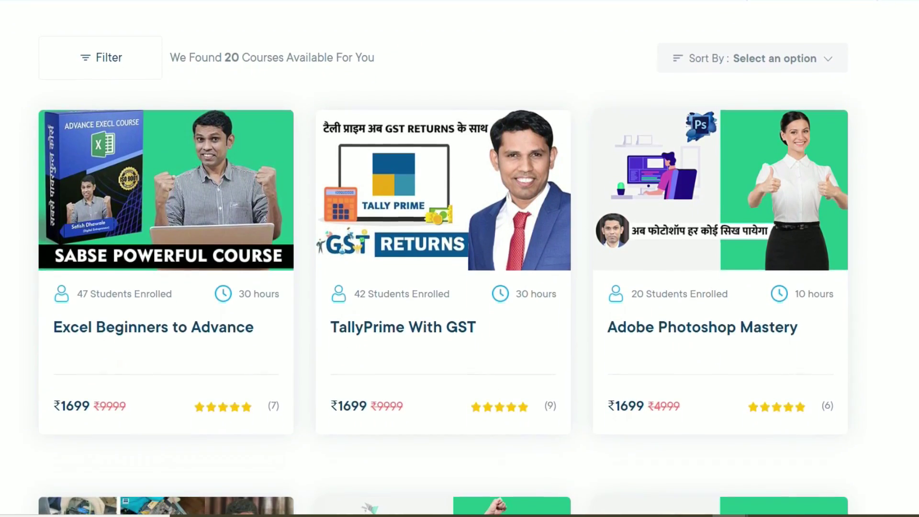
{"action": "scroll", "coordinate": [460, 259], "scroll_direction": "down", "scroll_amount": 3}
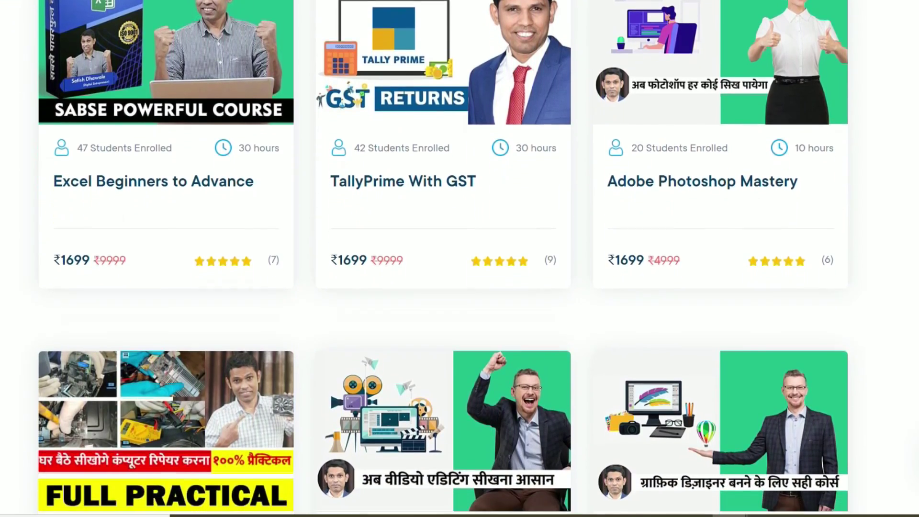
{"action": "scroll", "coordinate": [460, 259], "scroll_direction": "down", "scroll_amount": 3}
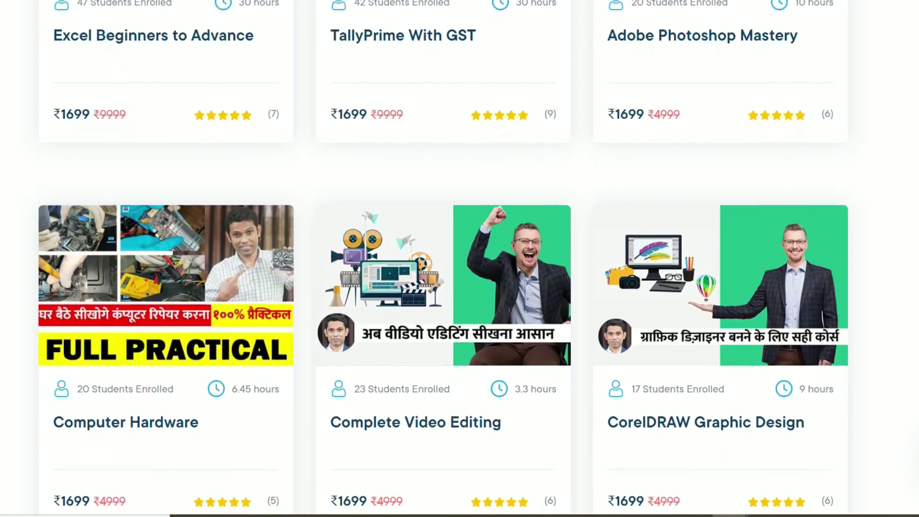
{"action": "scroll", "coordinate": [460, 259], "scroll_direction": "down", "scroll_amount": 3}
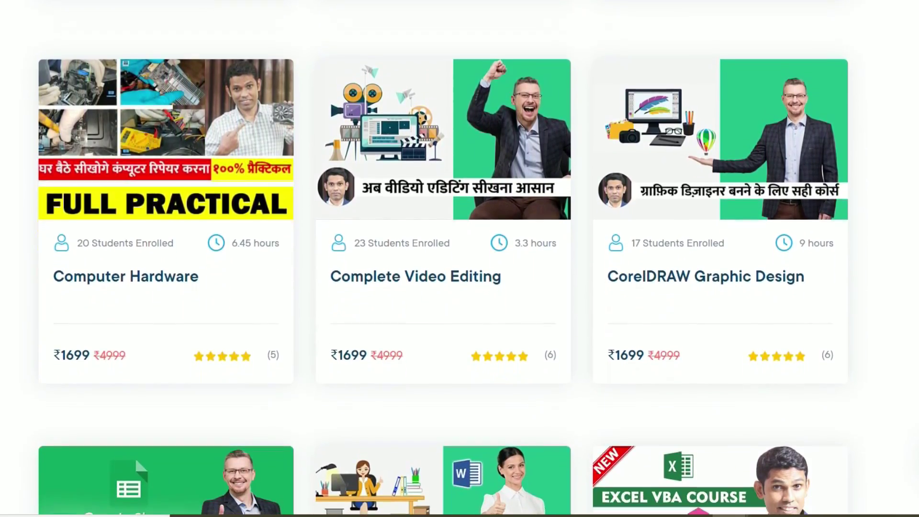
{"action": "scroll", "coordinate": [460, 259], "scroll_direction": "down", "scroll_amount": 3}
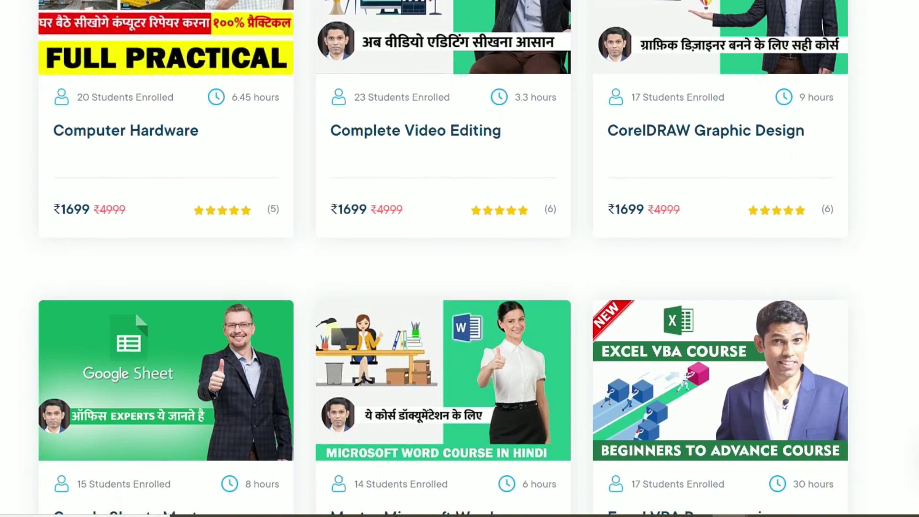
{"action": "scroll", "coordinate": [460, 259], "scroll_direction": "down", "scroll_amount": 2}
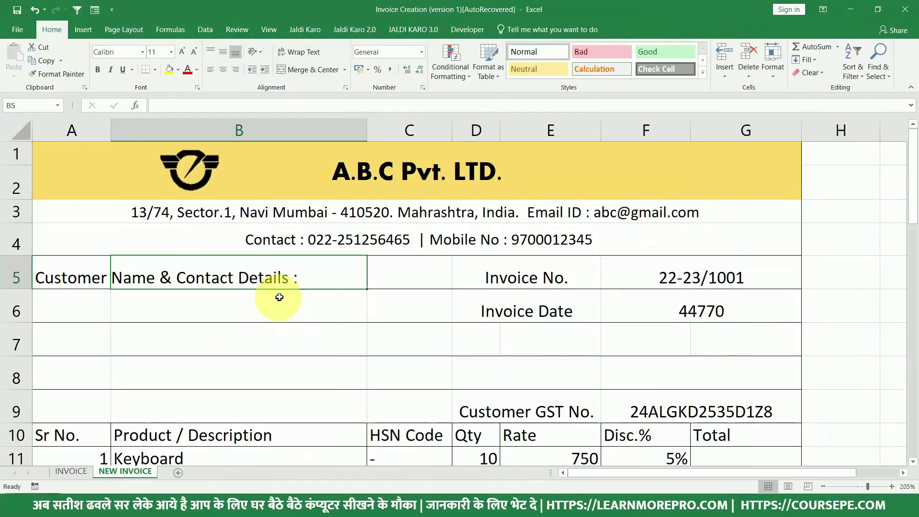
Review the Excel invoice layout from the company header through the product table to the totals block.
{"action": "scroll", "coordinate": [279, 297], "scroll_direction": "down", "scroll_amount": 3, "text": "ctrl"}
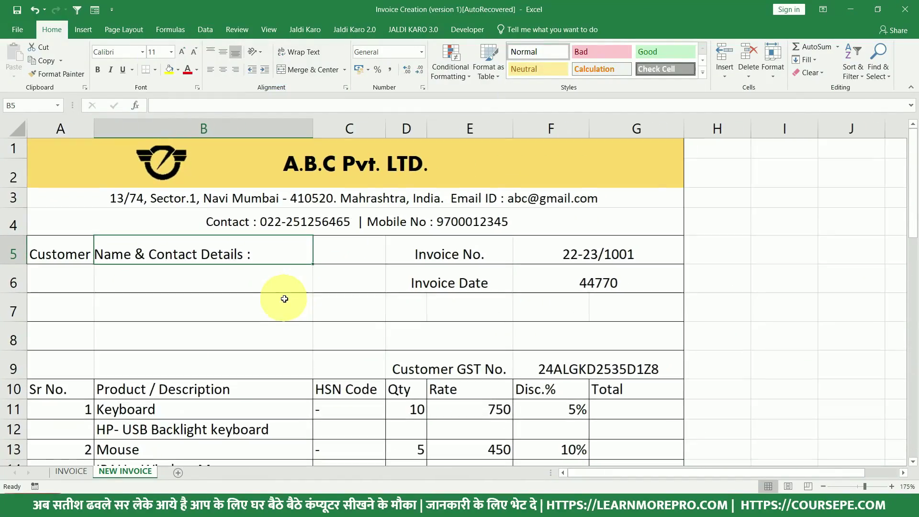
{"action": "scroll", "coordinate": [242, 286], "scroll_direction": "down", "scroll_amount": 4}
{"action": "scroll", "coordinate": [210, 288], "scroll_direction": "down", "scroll_amount": 2}
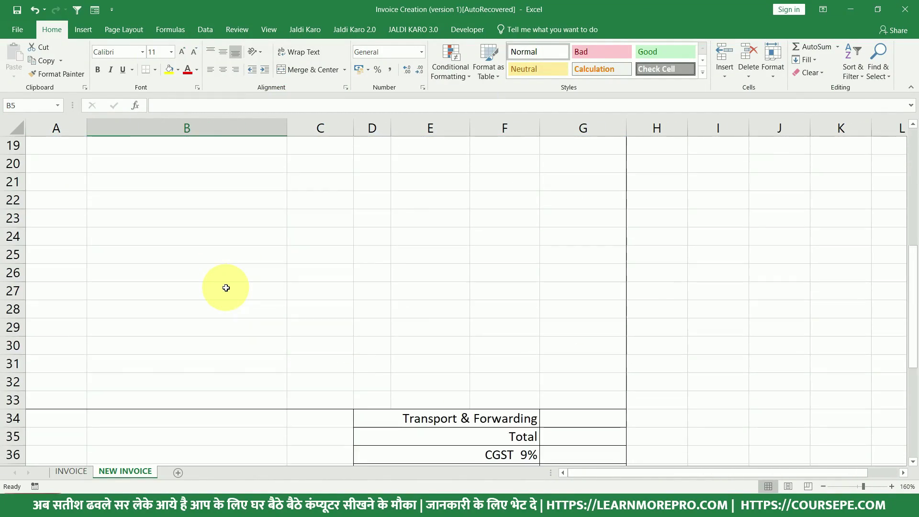
{"action": "scroll", "coordinate": [294, 251], "scroll_direction": "up", "scroll_amount": 2}
{"action": "scroll", "coordinate": [302, 253], "scroll_direction": "up", "scroll_amount": 4}
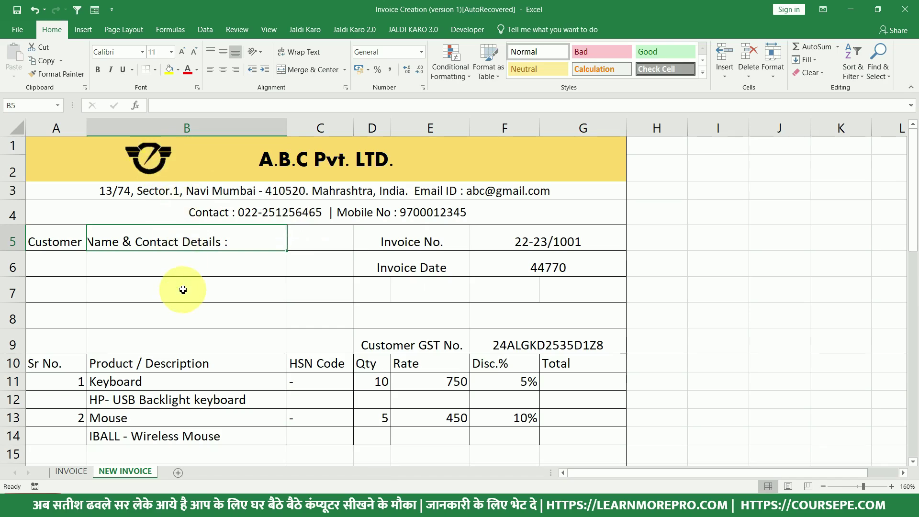
{"action": "scroll", "coordinate": [260, 314], "scroll_direction": "down", "scroll_amount": 3}
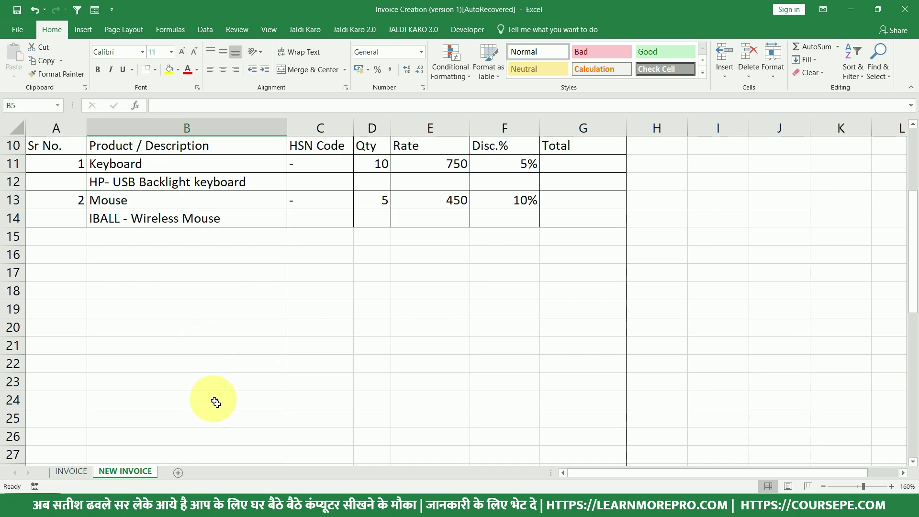
{"action": "scroll", "coordinate": [246, 273], "scroll_direction": "up", "scroll_amount": 3}
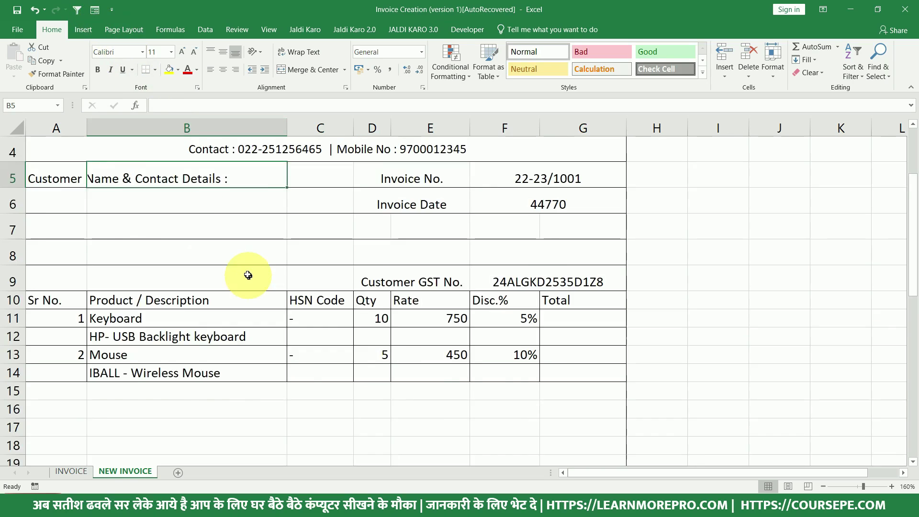
{"action": "scroll", "coordinate": [340, 274], "scroll_direction": "down", "scroll_amount": 5}
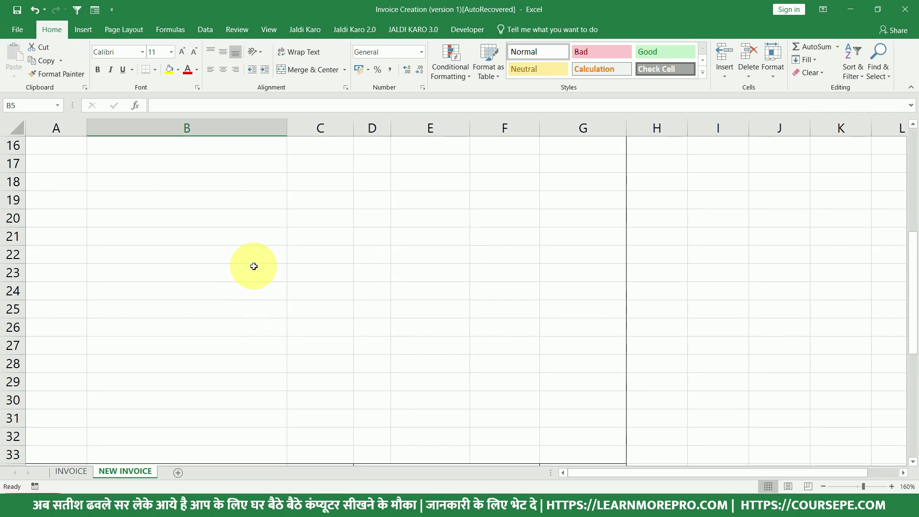
Show the NEW INVOICE sheet's page header for editing and place the cursor in its center section.
{"action": "left_click", "coordinate": [84, 29]}
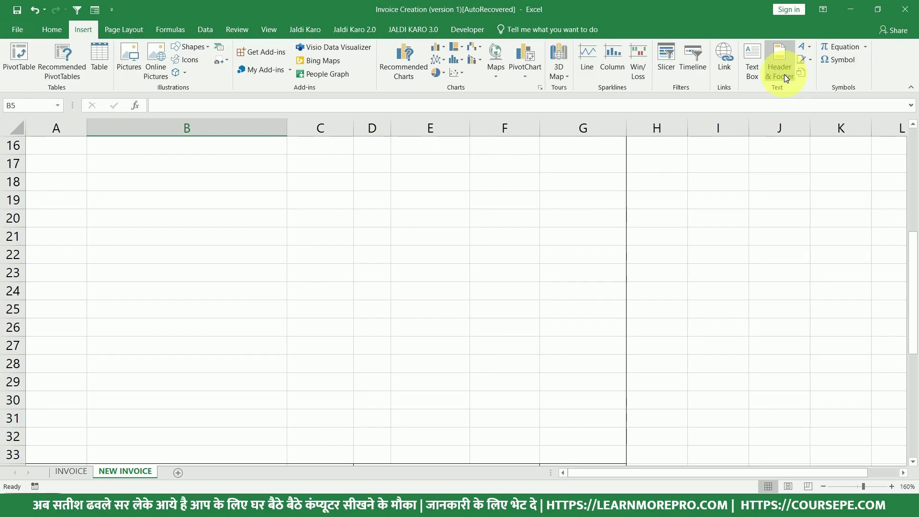
{"action": "left_click", "coordinate": [785, 73]}
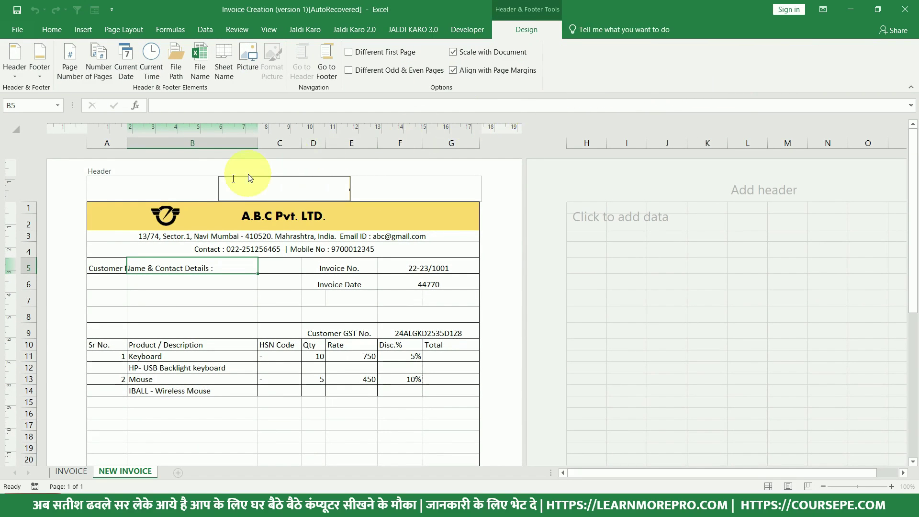
{"action": "left_click", "coordinate": [160, 188]}
{"action": "left_click", "coordinate": [269, 188]}
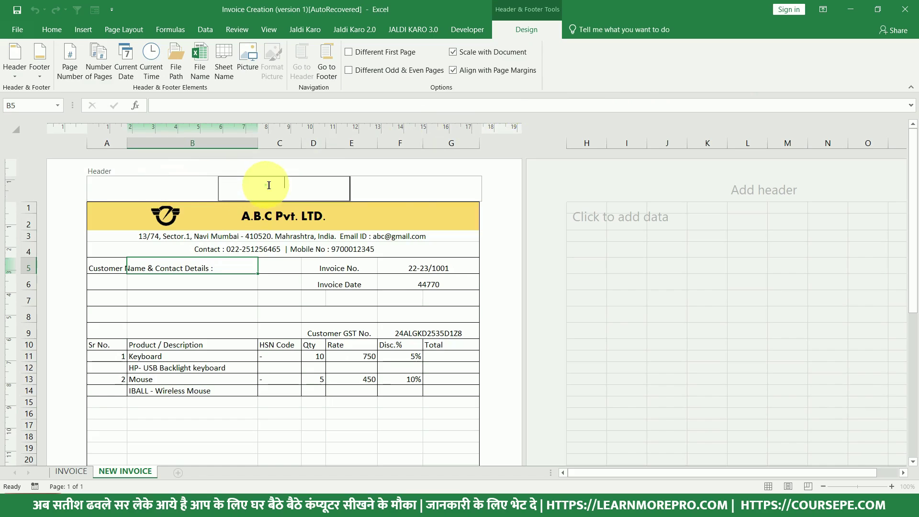
{"action": "left_click", "coordinate": [411, 188]}
{"action": "left_click", "coordinate": [297, 188]}
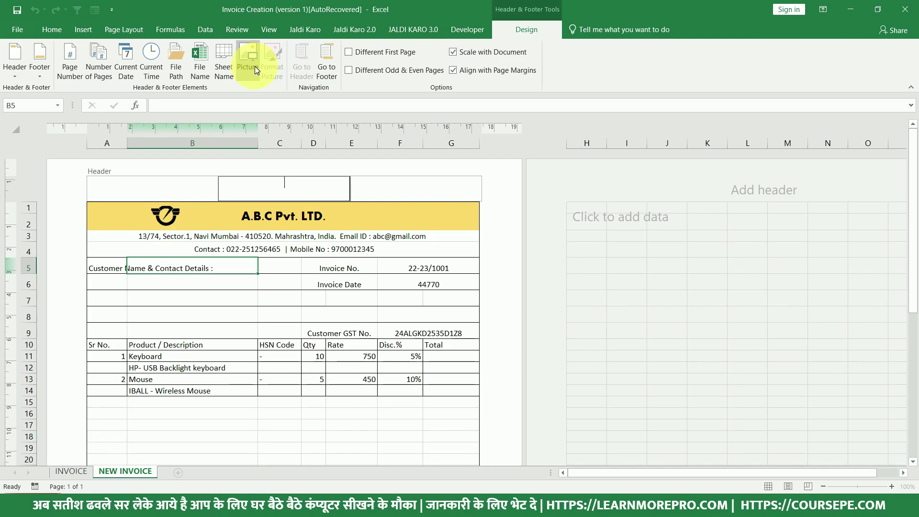
Insert the logo picture from the Desktop folder into the header's center section.
{"action": "left_click", "coordinate": [255, 67]}
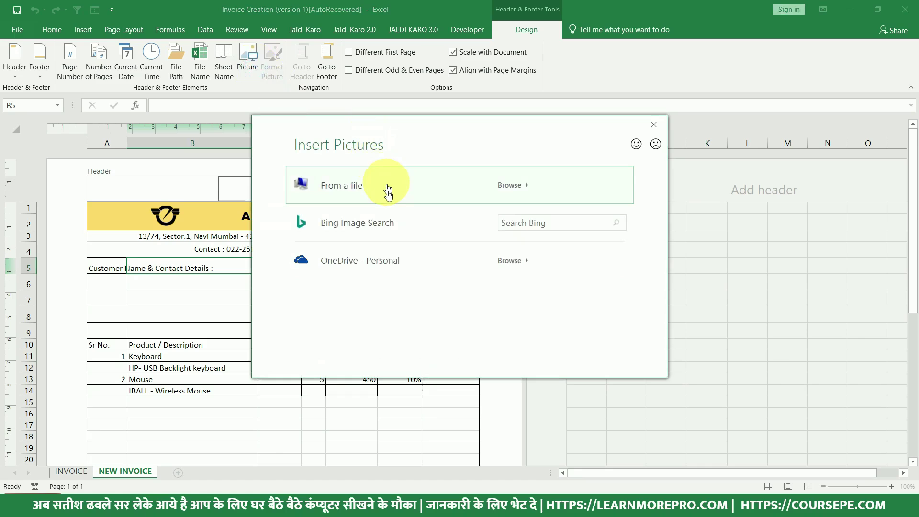
{"action": "left_click", "coordinate": [354, 187]}
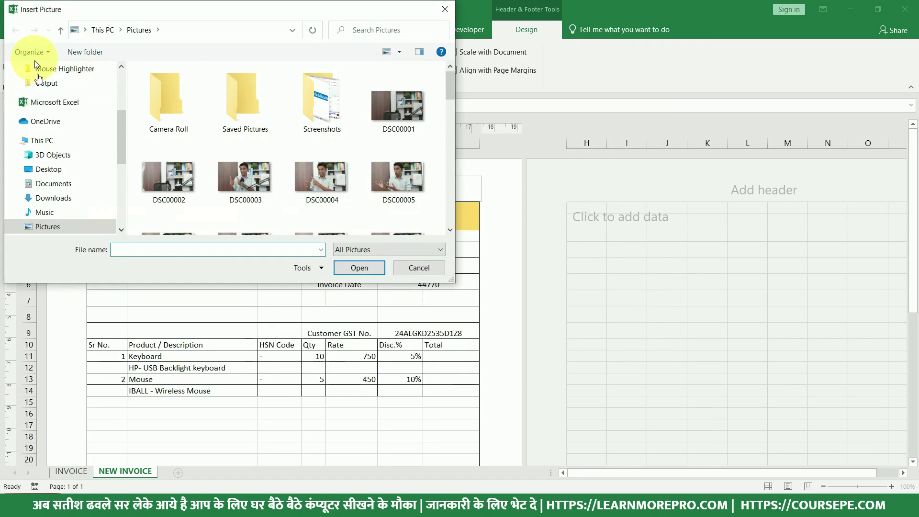
{"action": "scroll", "coordinate": [53, 115], "scroll_direction": "up", "scroll_amount": 2}
{"action": "scroll", "coordinate": [53, 98], "scroll_direction": "up", "scroll_amount": 2}
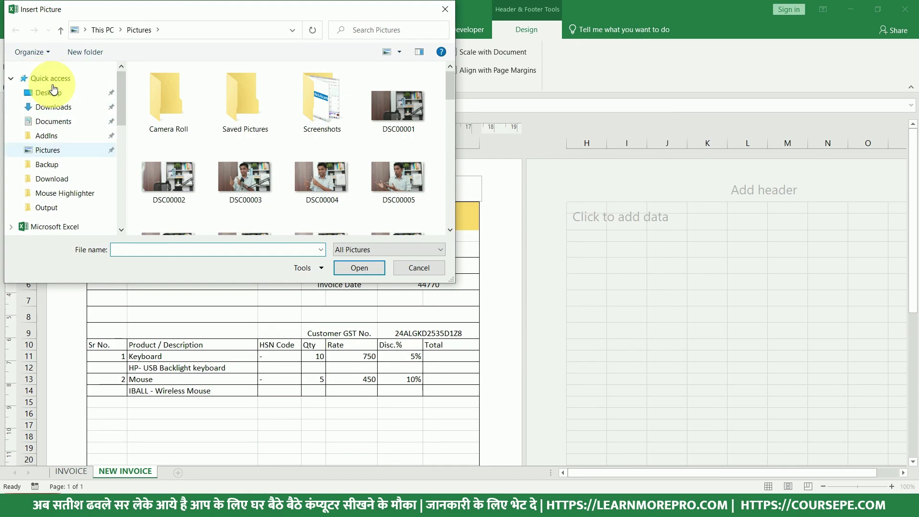
{"action": "left_click", "coordinate": [49, 93]}
{"action": "scroll", "coordinate": [404, 158], "scroll_direction": "down", "scroll_amount": 3}
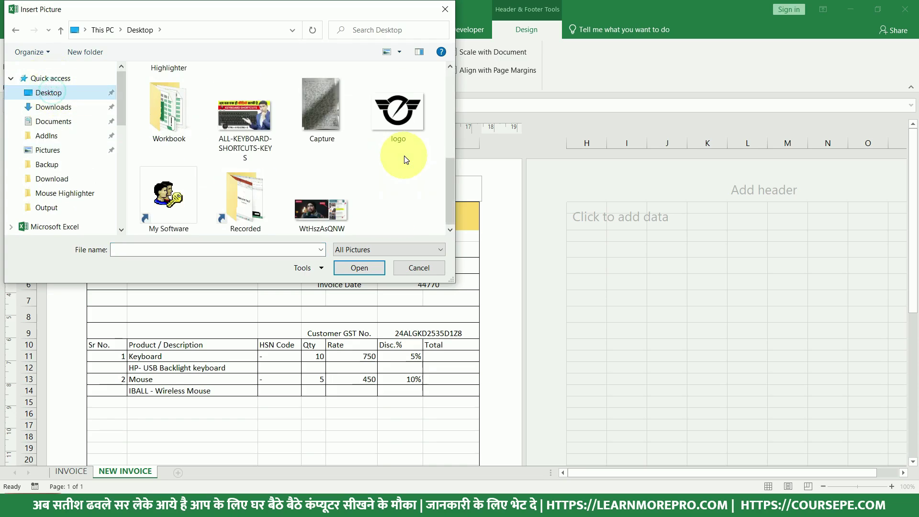
{"action": "left_click", "coordinate": [390, 122]}
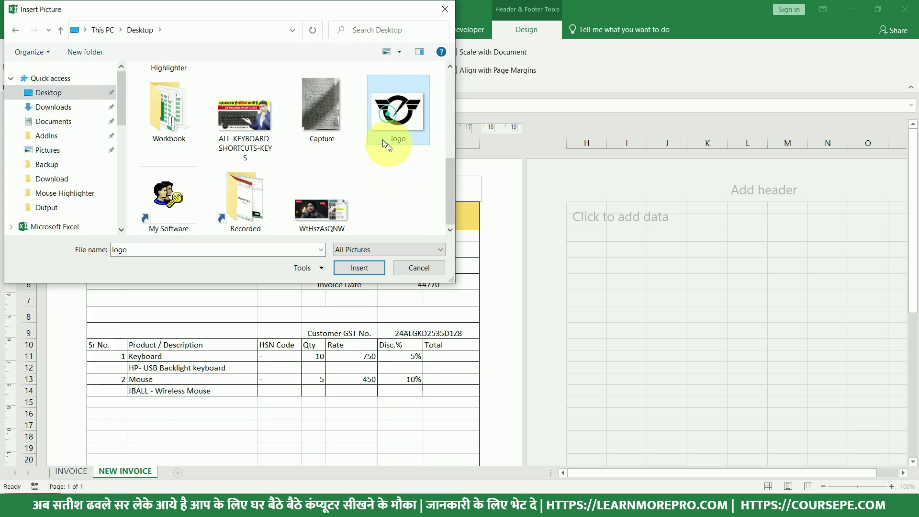
{"action": "left_click", "coordinate": [360, 274]}
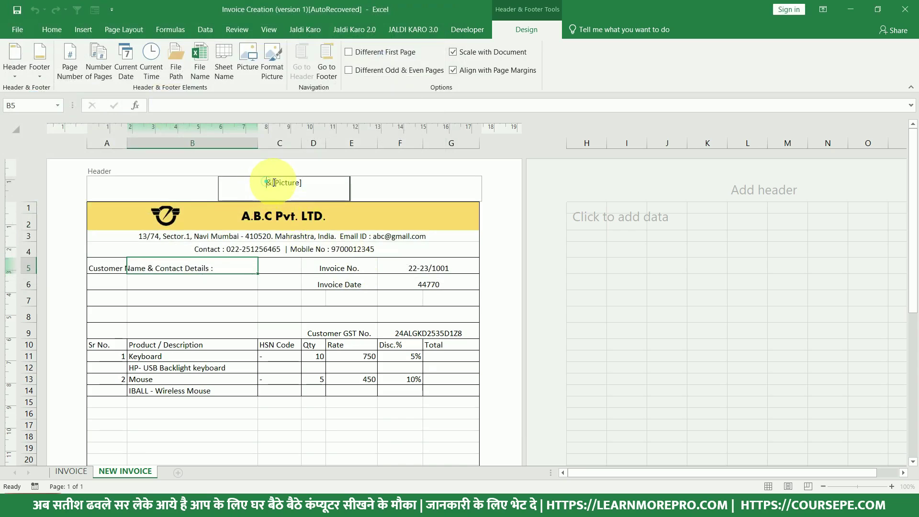
Add blank lines before the header's picture code to lower the logo into the invoice's empty item area.
{"action": "left_click", "coordinate": [268, 184]}
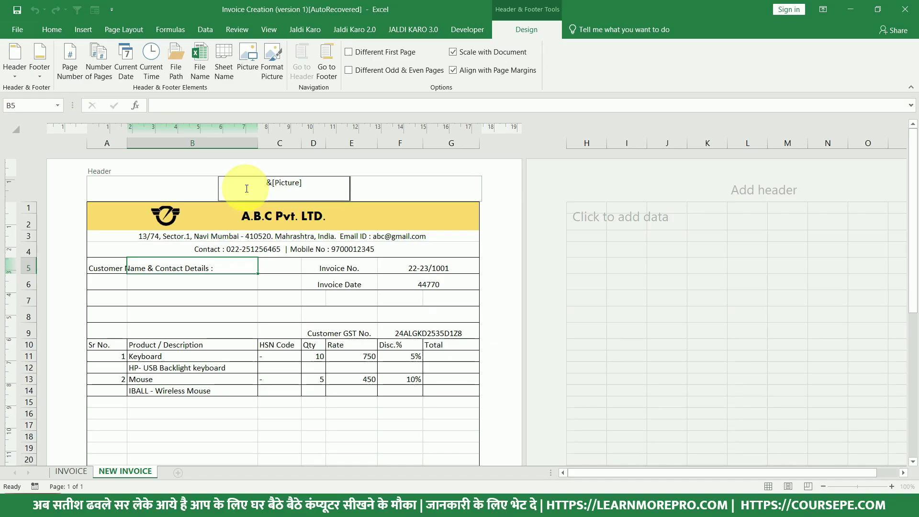
{"action": "key", "text": "Return"}
{"action": "key", "text": "Return"}
{"action": "key", "text": "Return"}
{"action": "key", "text": "Return"}
{"action": "key", "text": "Return"}
{"action": "key", "text": "Return"}
{"action": "key", "text": "Return"}
{"action": "key", "text": "Return"}
{"action": "key", "text": "Return"}
{"action": "key", "text": "Return"}
{"action": "key", "text": "Return"}
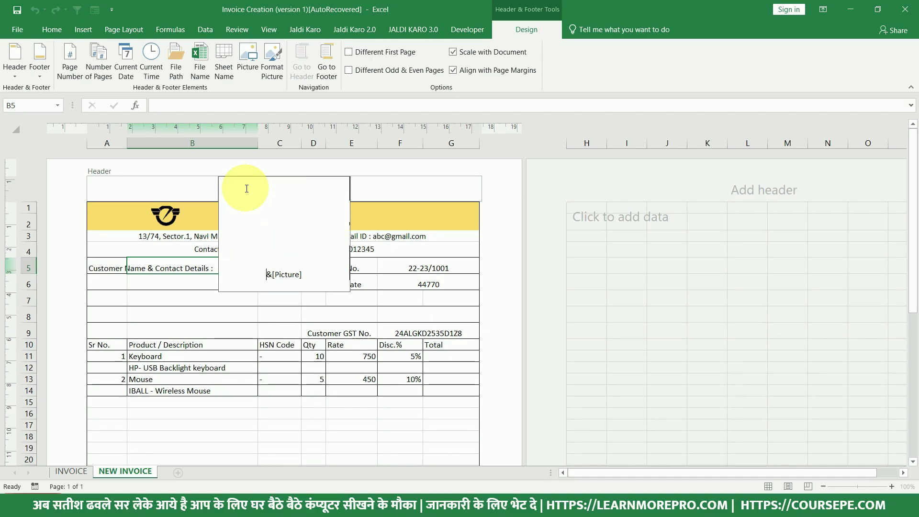
{"action": "key", "text": "Return"}
{"action": "key", "text": "Return"}
{"action": "key", "text": "Return"}
{"action": "key", "text": "Return"}
{"action": "key", "text": "Return"}
{"action": "key", "text": "Return"}
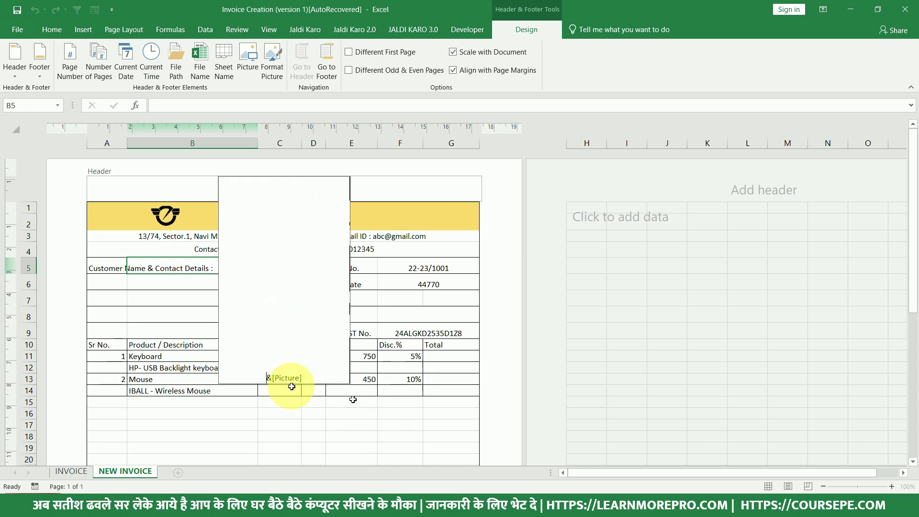
{"action": "left_click", "coordinate": [409, 432]}
{"action": "scroll", "coordinate": [404, 426], "scroll_direction": "down", "scroll_amount": 3}
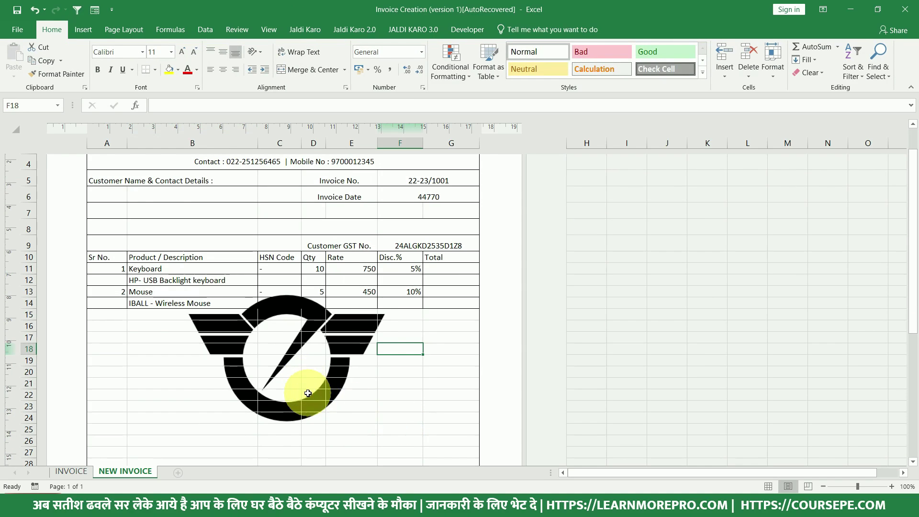
{"action": "scroll", "coordinate": [312, 396], "scroll_direction": "down", "scroll_amount": 2}
{"action": "scroll", "coordinate": [312, 397], "scroll_direction": "up", "scroll_amount": 4}
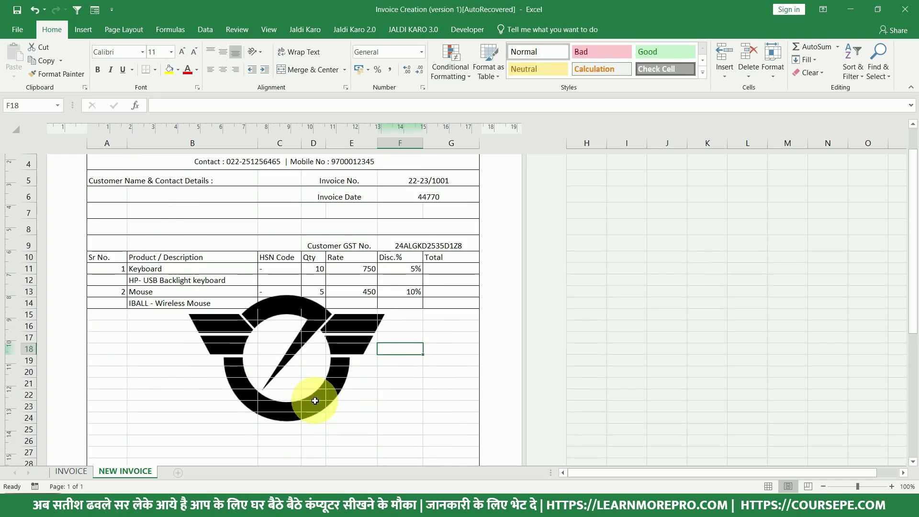
Add four more blank lines above the header picture to center the logo between the product table and the totals.
{"action": "left_click", "coordinate": [280, 191]}
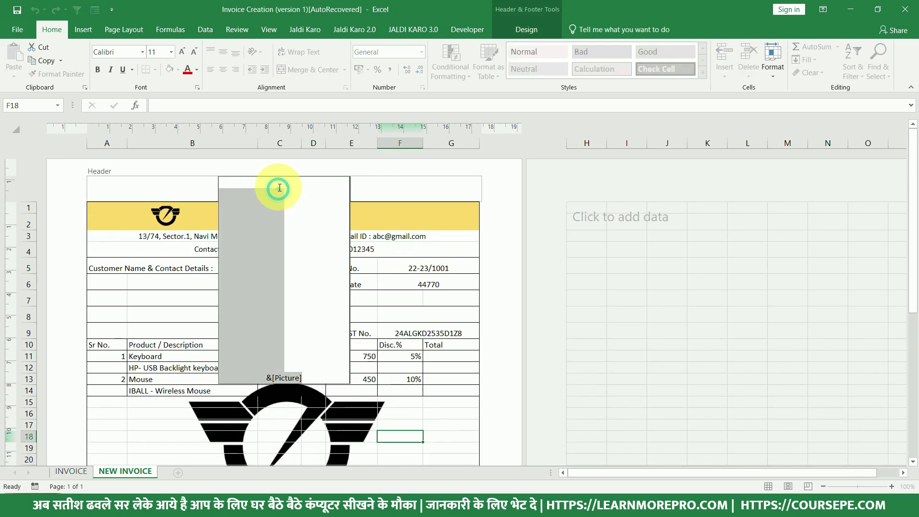
{"action": "key", "text": "Return"}
{"action": "key", "text": "Return"}
{"action": "key", "text": "Return"}
{"action": "key", "text": "Return"}
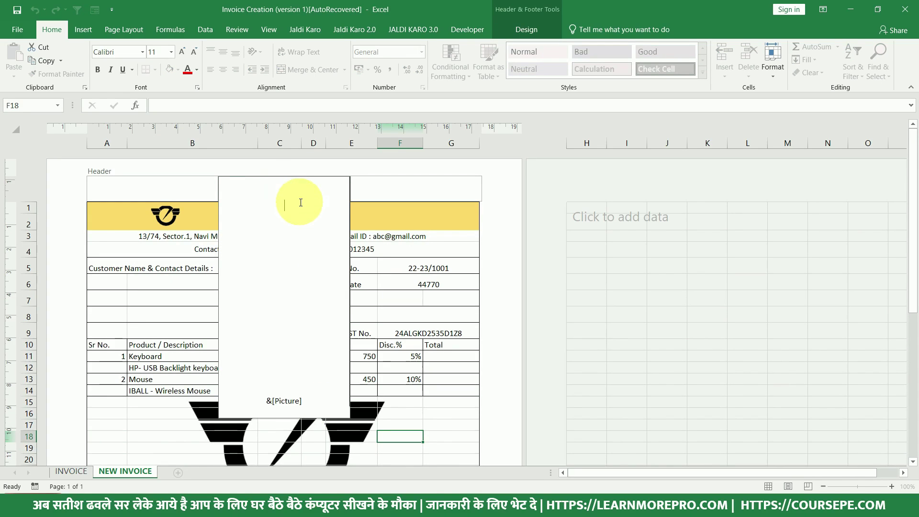
{"action": "left_click", "coordinate": [454, 423]}
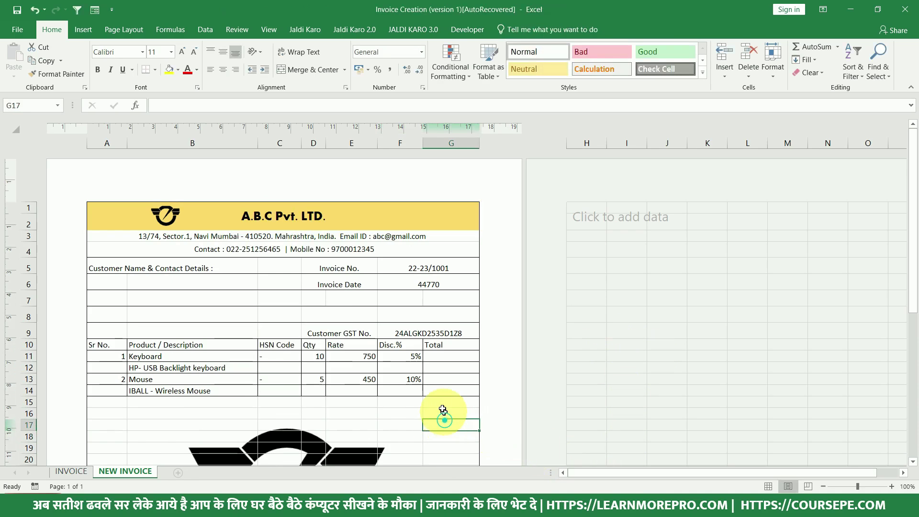
{"action": "scroll", "coordinate": [446, 408], "scroll_direction": "down", "scroll_amount": 3}
{"action": "scroll", "coordinate": [448, 407], "scroll_direction": "down", "scroll_amount": 1}
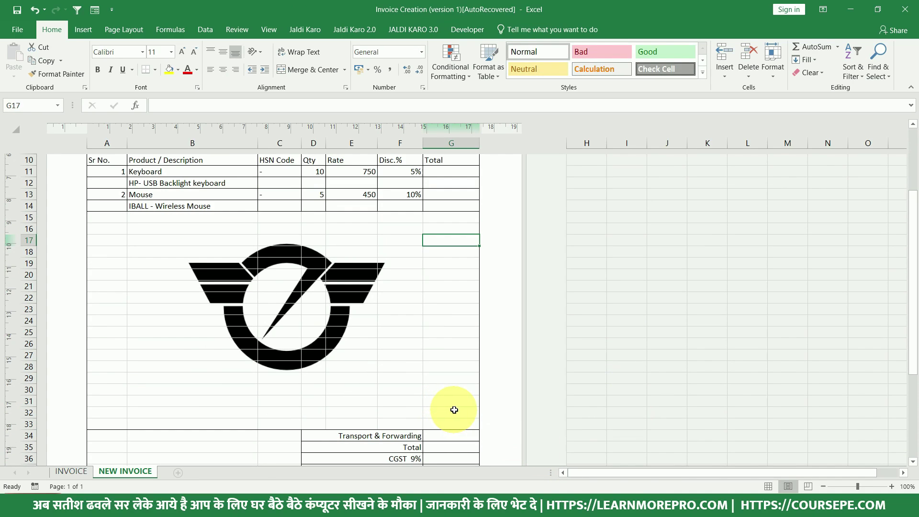
{"action": "scroll", "coordinate": [454, 410], "scroll_direction": "up", "scroll_amount": 1}
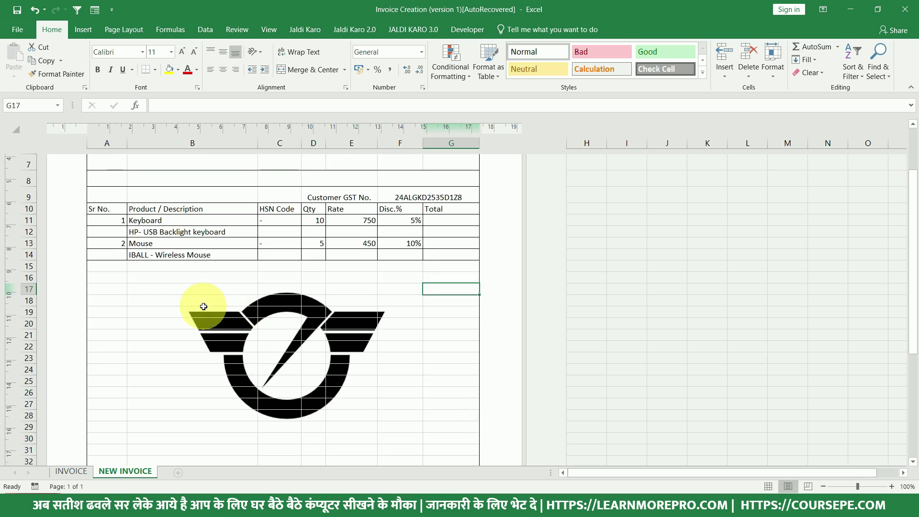
{"action": "scroll", "coordinate": [302, 343], "scroll_direction": "up", "scroll_amount": 3}
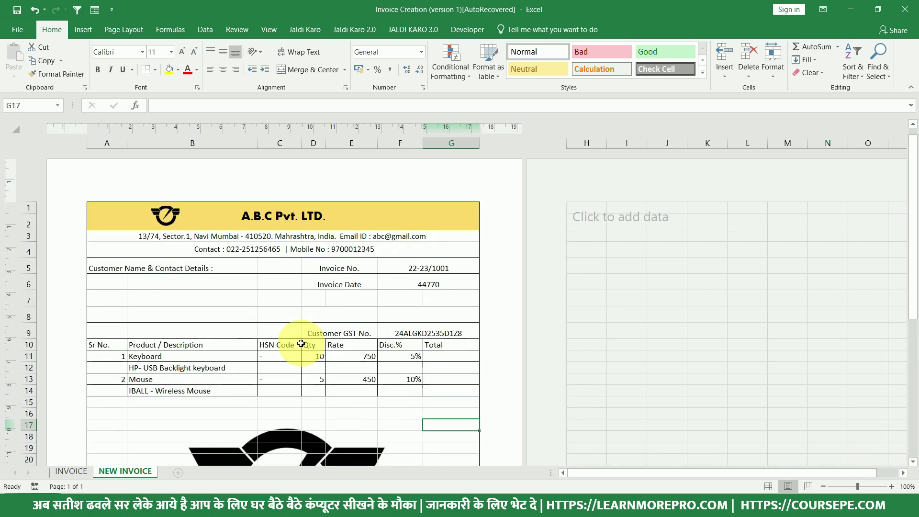
Check the logo watermark's placement on the A4 invoice page in print preview.
{"action": "scroll", "coordinate": [314, 211], "scroll_direction": "down", "scroll_amount": 1}
{"action": "left_click", "coordinate": [303, 268]}
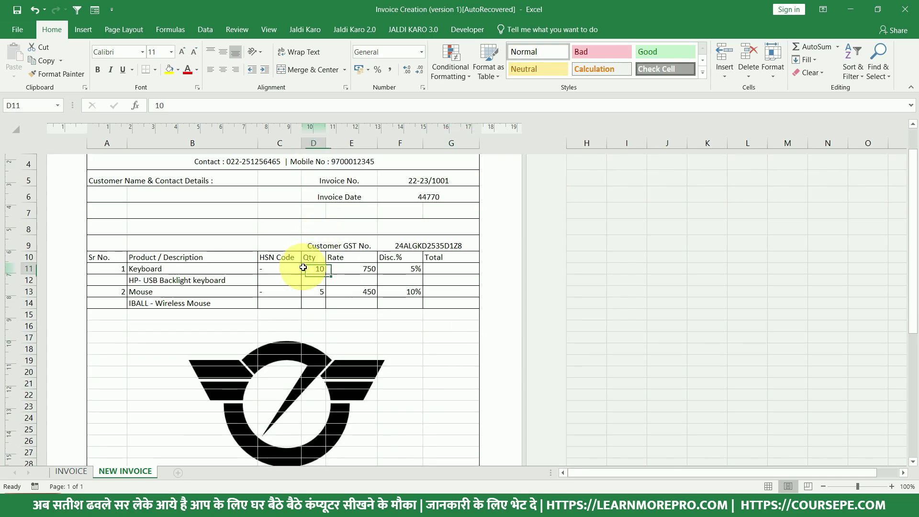
{"action": "key", "text": "ctrl+p"}
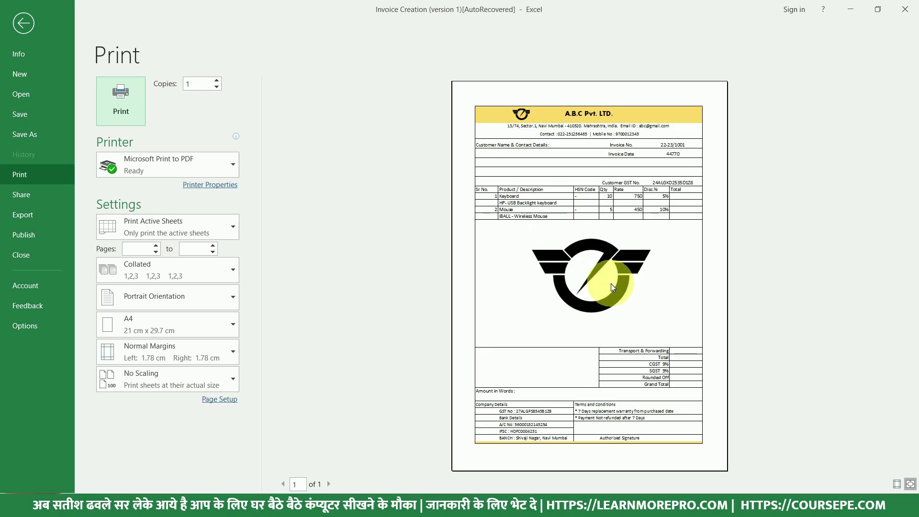
{"action": "key", "text": "Escape"}
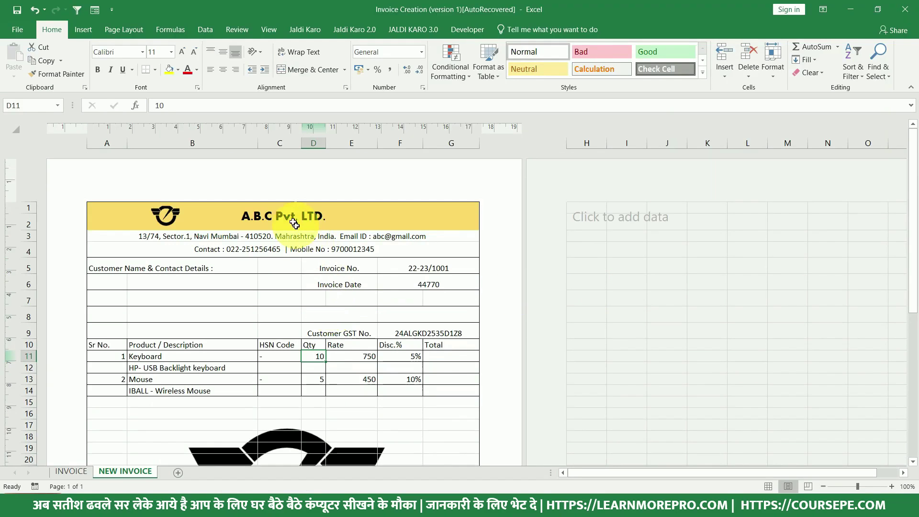
Delete the logo picture and its blank lines from the page header.
{"action": "left_click", "coordinate": [287, 190]}
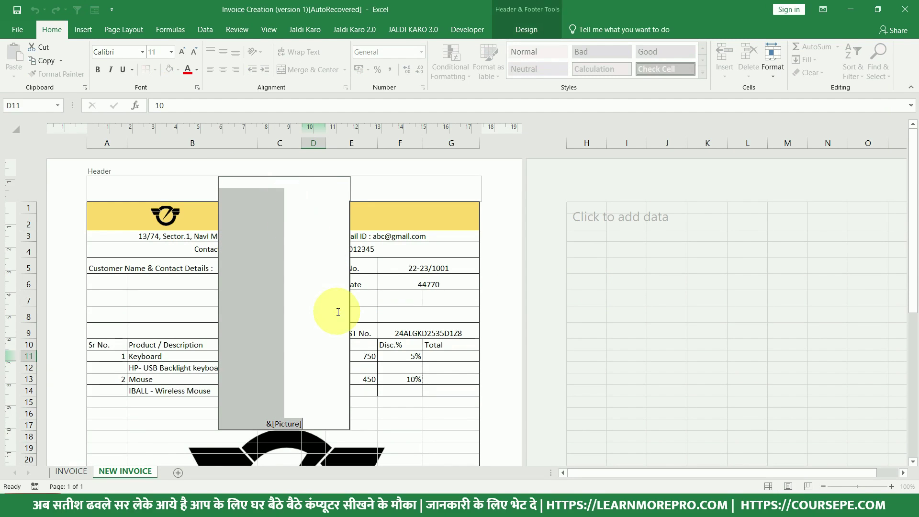
{"action": "left_click", "coordinate": [173, 410]}
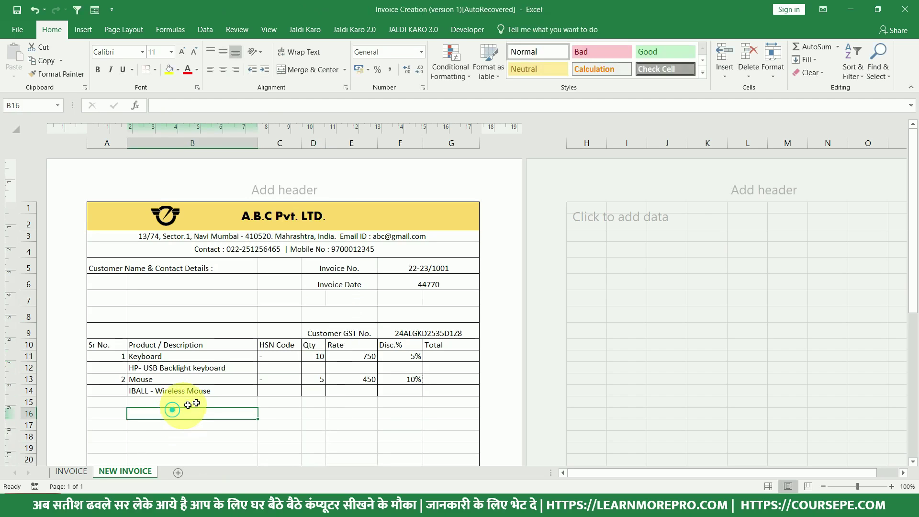
{"action": "scroll", "coordinate": [268, 397], "scroll_direction": "down", "scroll_amount": 2}
{"action": "scroll", "coordinate": [312, 394], "scroll_direction": "up", "scroll_amount": 2}
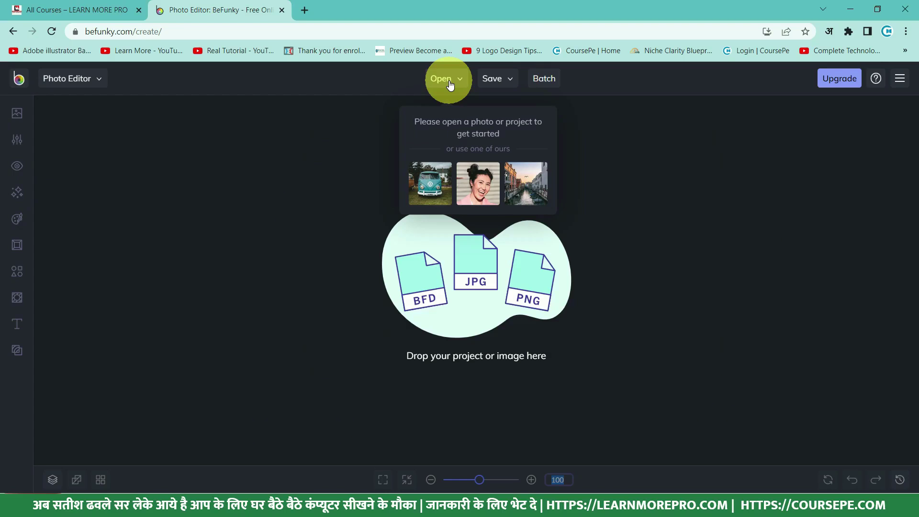
Switch to the BeFunky Photo Editor and open the logo image from the Desktop folder.
{"action": "left_click", "coordinate": [437, 73]}
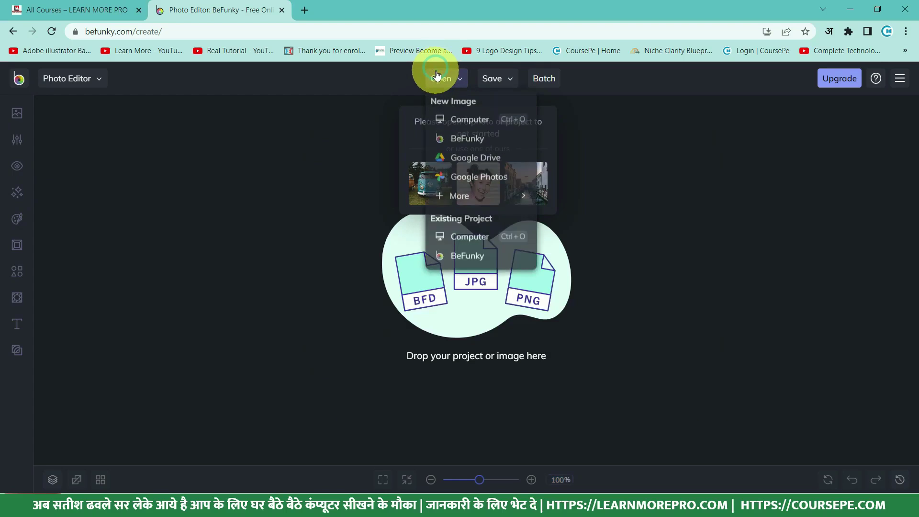
{"action": "left_click", "coordinate": [469, 124]}
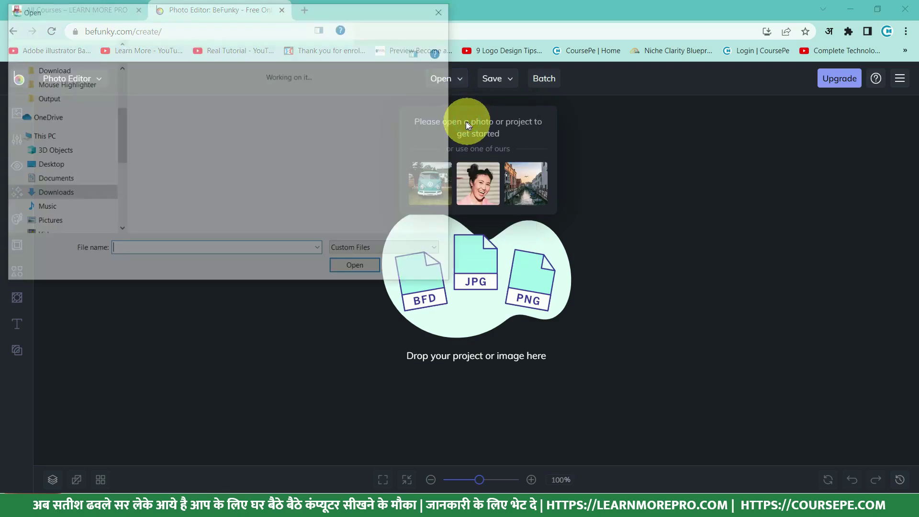
{"action": "scroll", "coordinate": [343, 154], "scroll_direction": "down", "scroll_amount": 1}
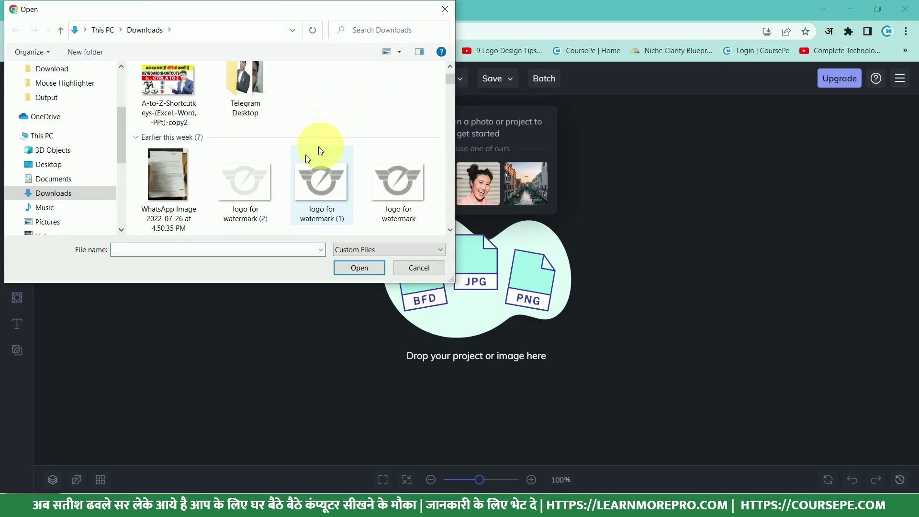
{"action": "scroll", "coordinate": [61, 105], "scroll_direction": "up", "scroll_amount": 2}
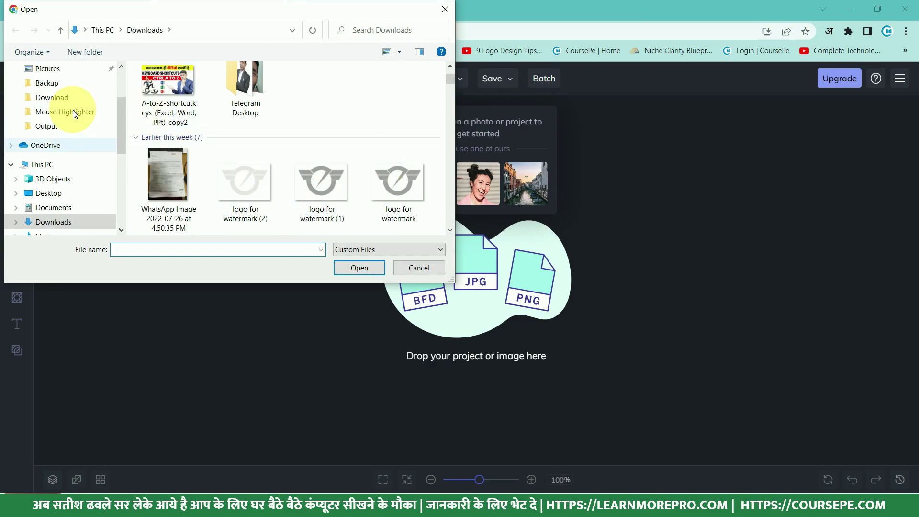
{"action": "scroll", "coordinate": [62, 106], "scroll_direction": "up", "scroll_amount": 3}
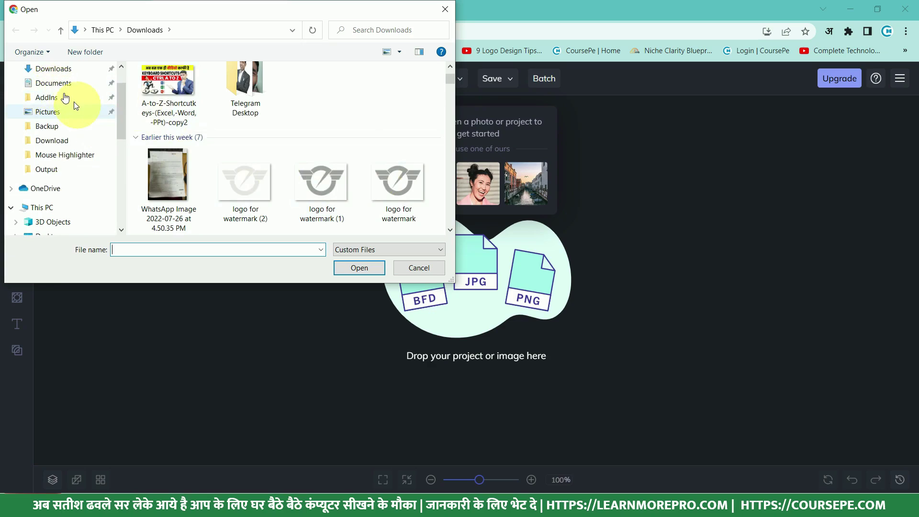
{"action": "left_click", "coordinate": [50, 92]}
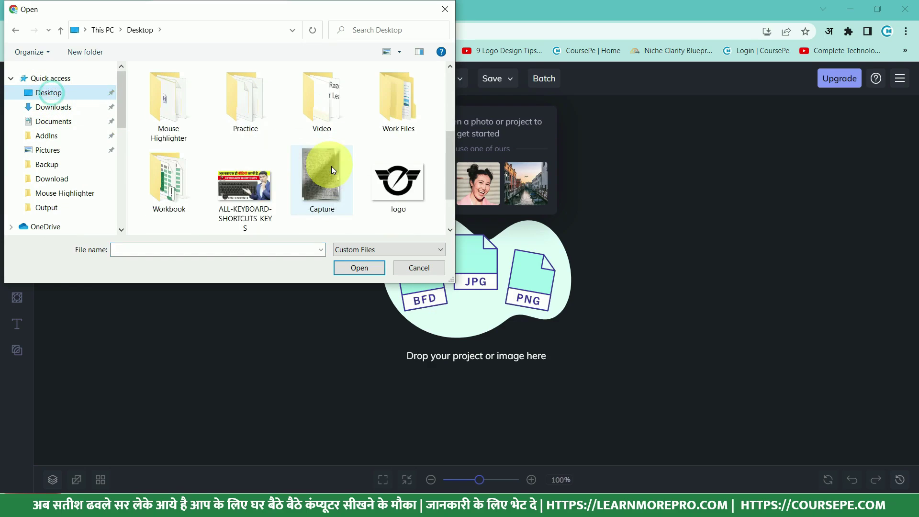
{"action": "left_click", "coordinate": [415, 192]}
{"action": "left_click", "coordinate": [366, 266]}
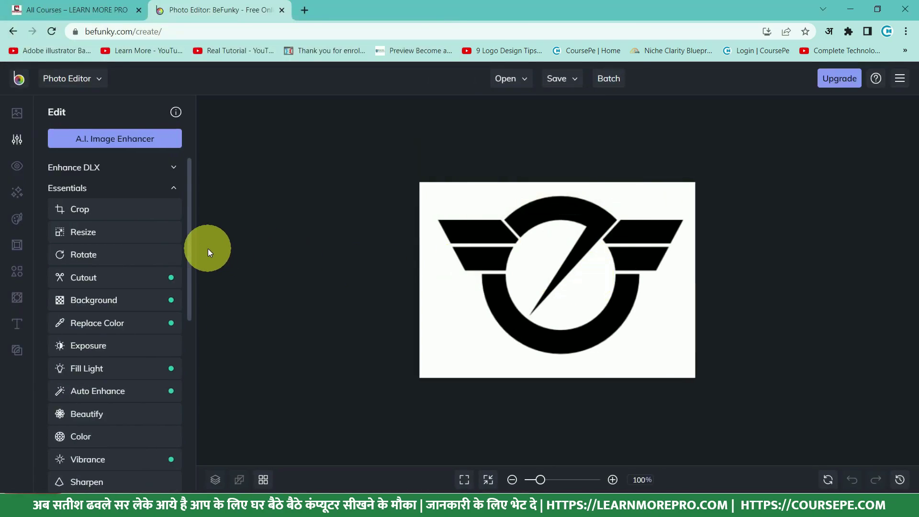
Try resizing the logo to widths of 7000, 700 and 300 px with the aspect ratio locked.
{"action": "left_click", "coordinate": [94, 238]}
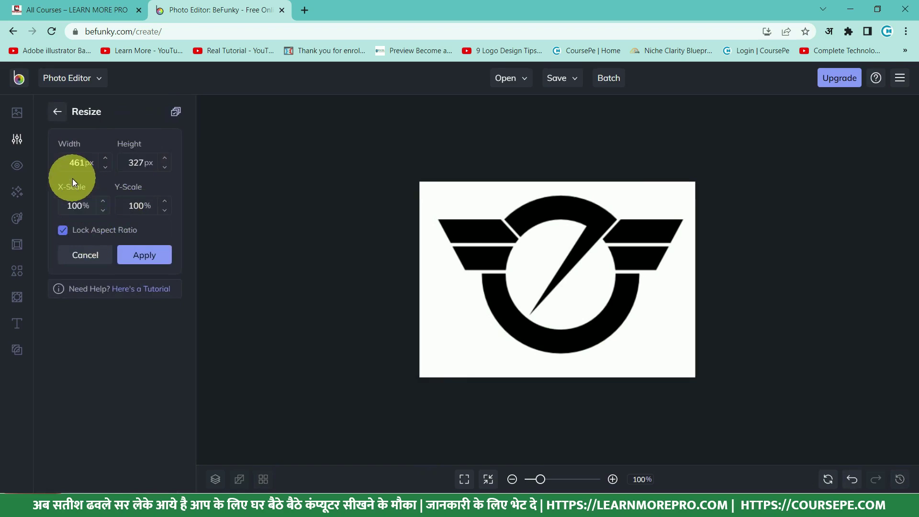
{"action": "left_click", "coordinate": [57, 113]}
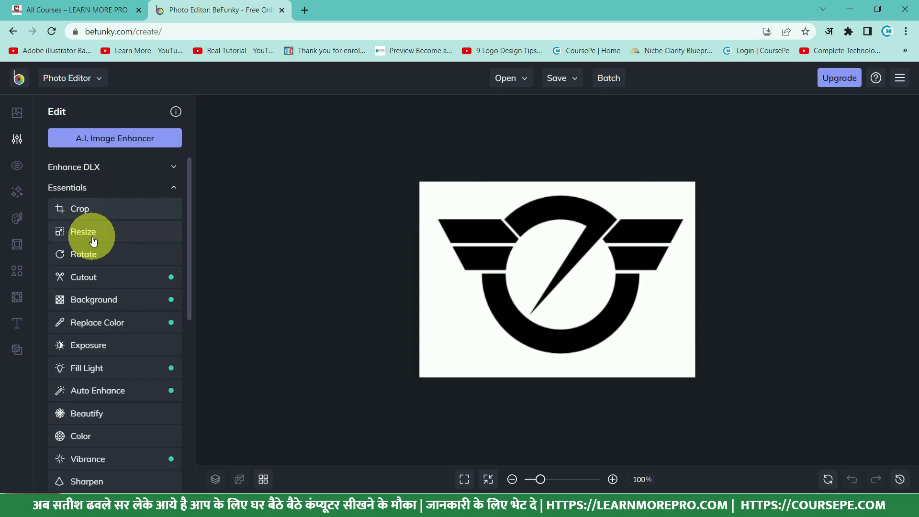
{"action": "left_click", "coordinate": [92, 241]}
{"action": "double_click", "coordinate": [91, 165]}
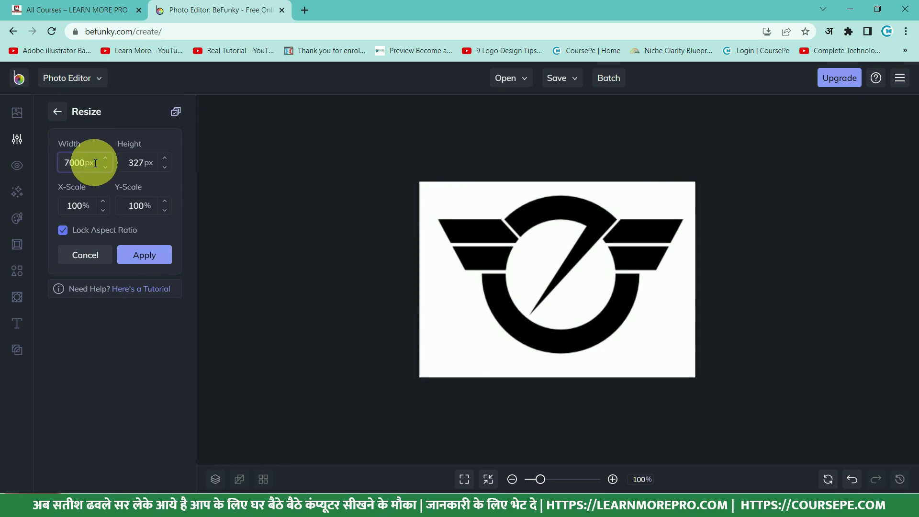
{"action": "key", "text": "Tab"}
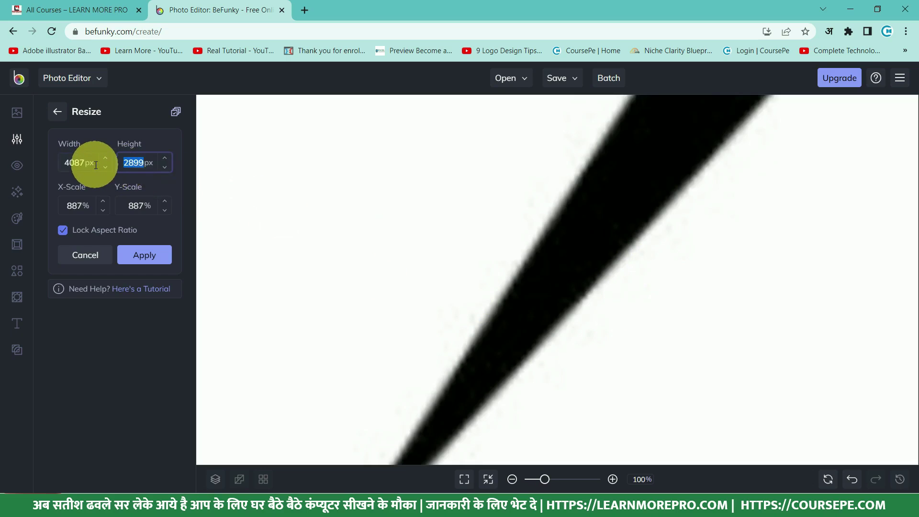
{"action": "double_click", "coordinate": [95, 163]}
{"action": "type", "text": "700"}
{"action": "key", "text": "Tab"}
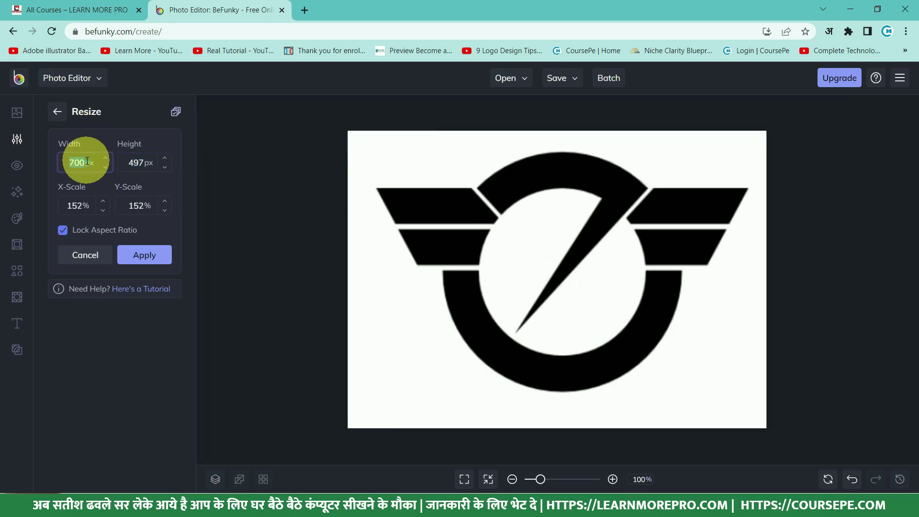
{"action": "left_click", "coordinate": [87, 162]}
{"action": "type", "text": "300"}
{"action": "key", "text": "Tab"}
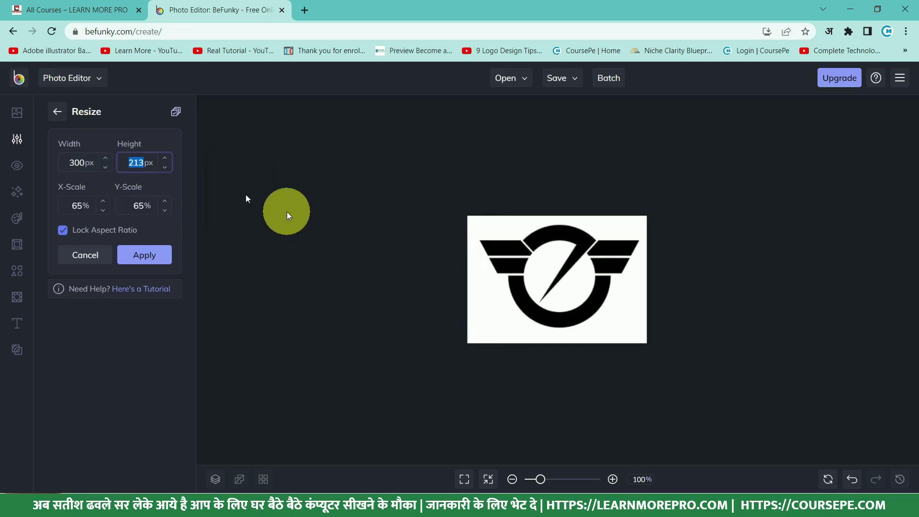
Resize the logo to 500 px wide with the aspect ratio locked and apply the change.
{"action": "left_click", "coordinate": [85, 163]}
{"action": "type", "text": "5"}
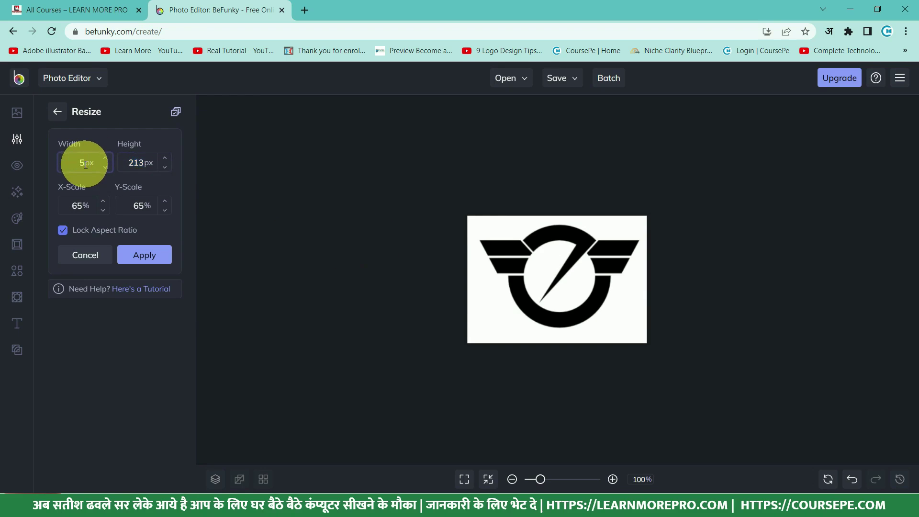
{"action": "type", "text": "00"}
{"action": "key", "text": "Tab"}
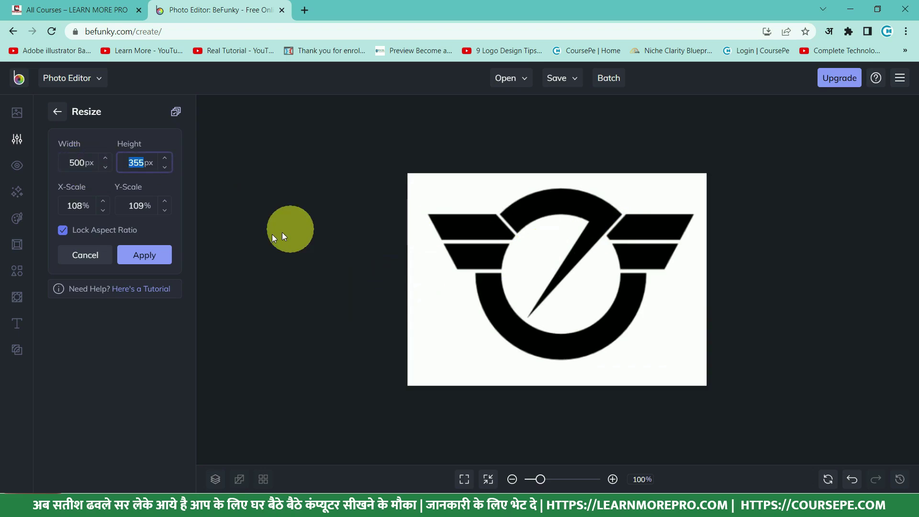
{"action": "left_click", "coordinate": [148, 255]}
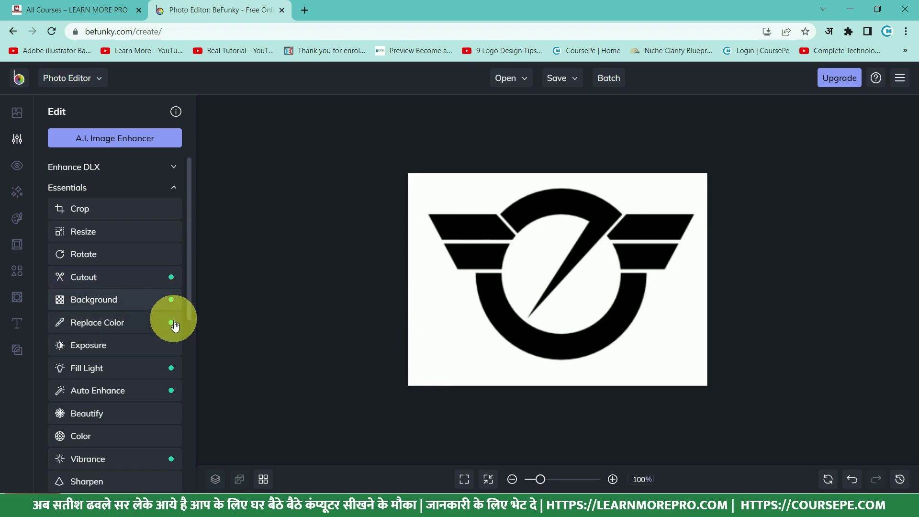
Fade the logo with a Tint using white for both color values and an opacity of 86%.
{"action": "scroll", "coordinate": [138, 415], "scroll_direction": "down", "scroll_amount": 1}
{"action": "scroll", "coordinate": [137, 416], "scroll_direction": "down", "scroll_amount": 2}
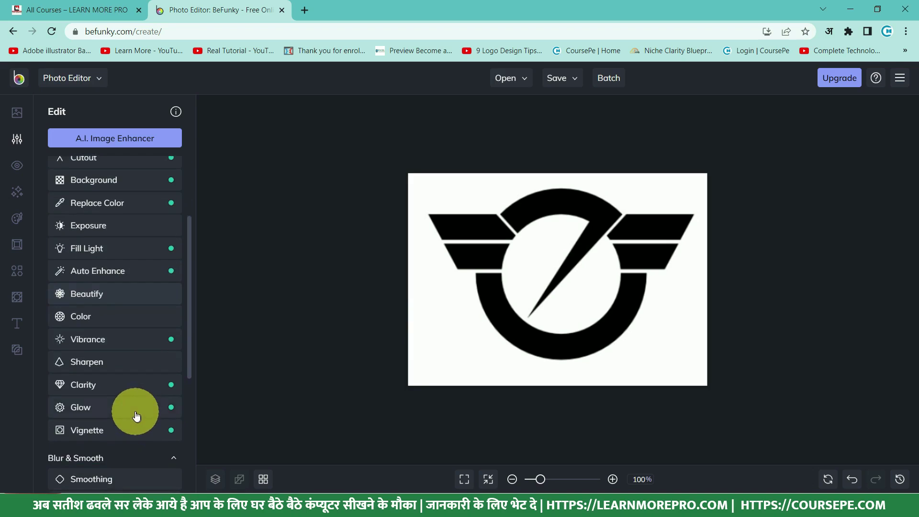
{"action": "scroll", "coordinate": [133, 354], "scroll_direction": "down", "scroll_amount": 4}
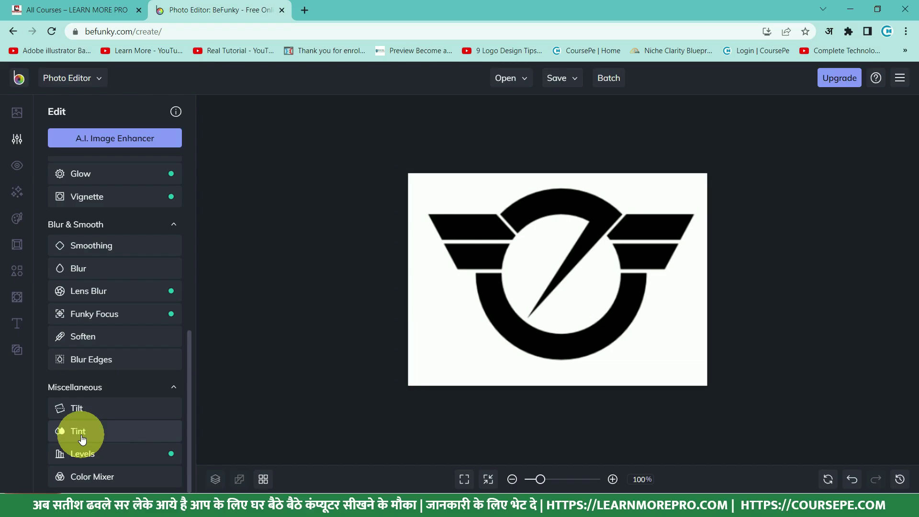
{"action": "left_click", "coordinate": [79, 433]}
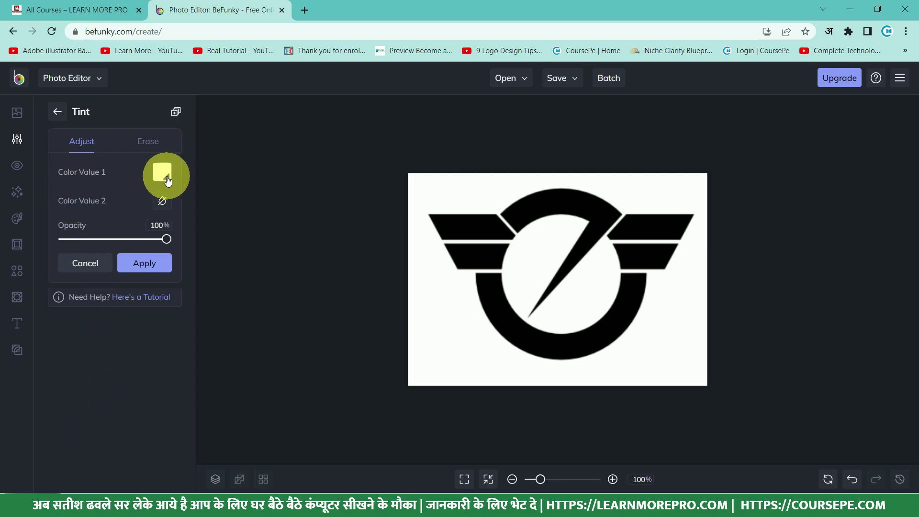
{"action": "left_click", "coordinate": [162, 201]}
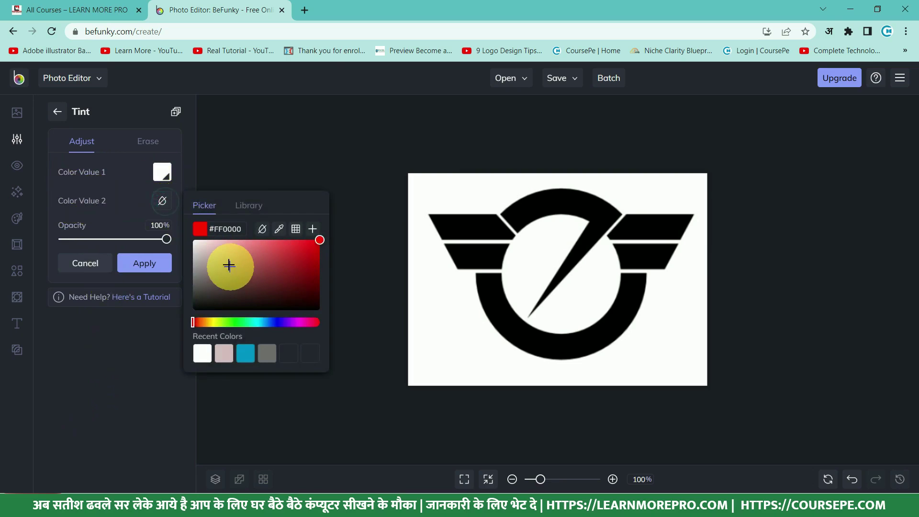
{"action": "left_click_drag", "start_coordinate": [229, 265], "coordinate": [176, 225]}
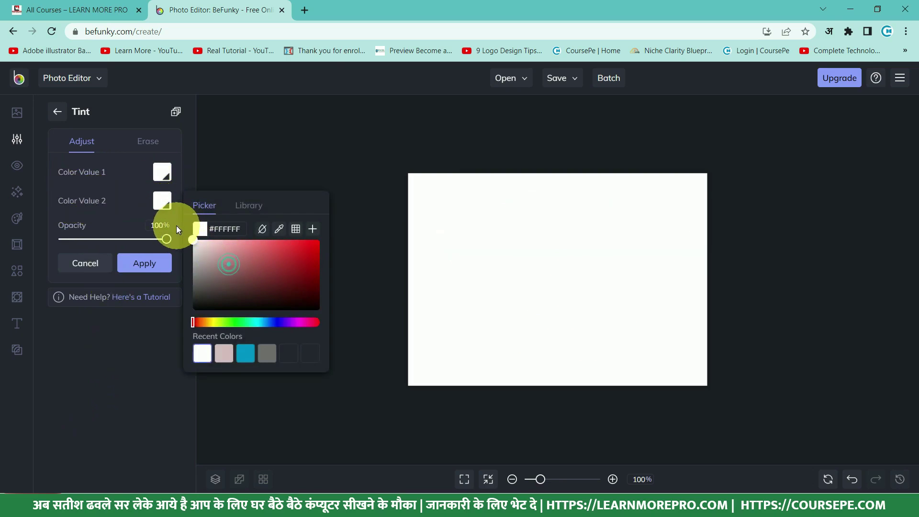
{"action": "left_click", "coordinate": [133, 182]}
{"action": "mouse_move", "coordinate": [166, 245]}
{"action": "left_mouse_down"}
{"action": "mouse_move", "coordinate": [68, 240]}
{"action": "mouse_move", "coordinate": [153, 247]}
{"action": "left_mouse_up"}
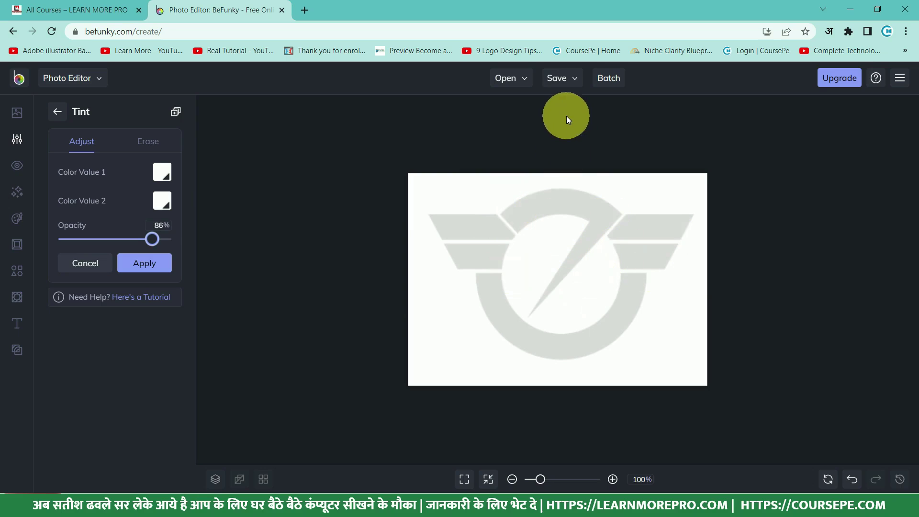
Save the faded logo to the computer as a JPG named logo at quality 98.
{"action": "left_click", "coordinate": [567, 80]}
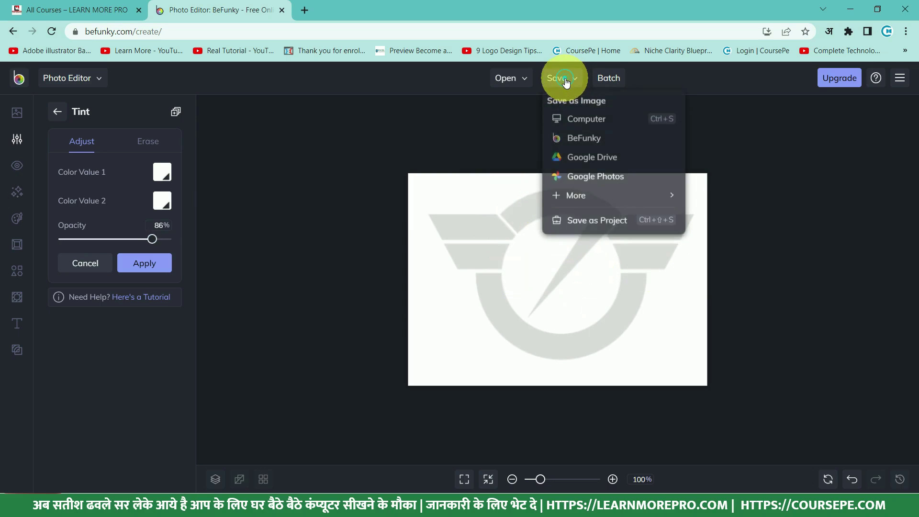
{"action": "left_click", "coordinate": [585, 125]}
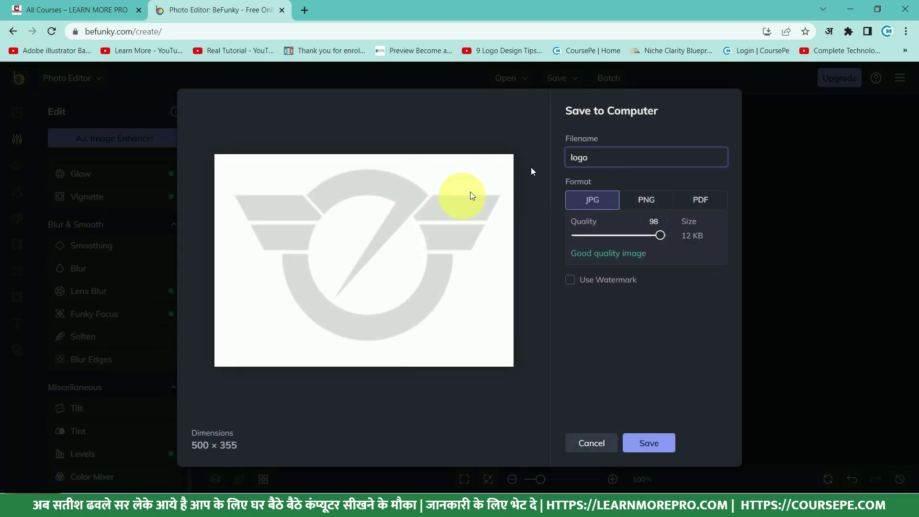
{"action": "left_click", "coordinate": [650, 442]}
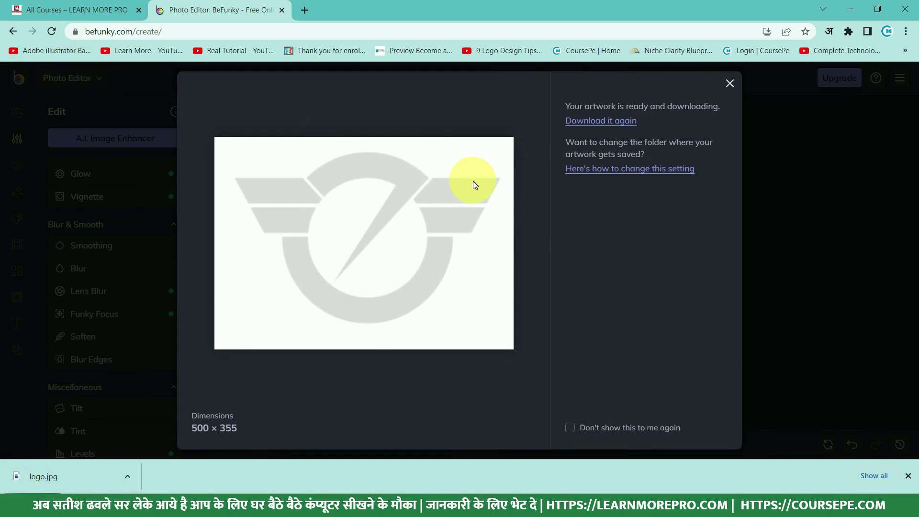
Switch to Excel and insert the faded logo picture from the Downloads folder into the center section of the page header.
{"action": "key", "text": "alt+Tab"}
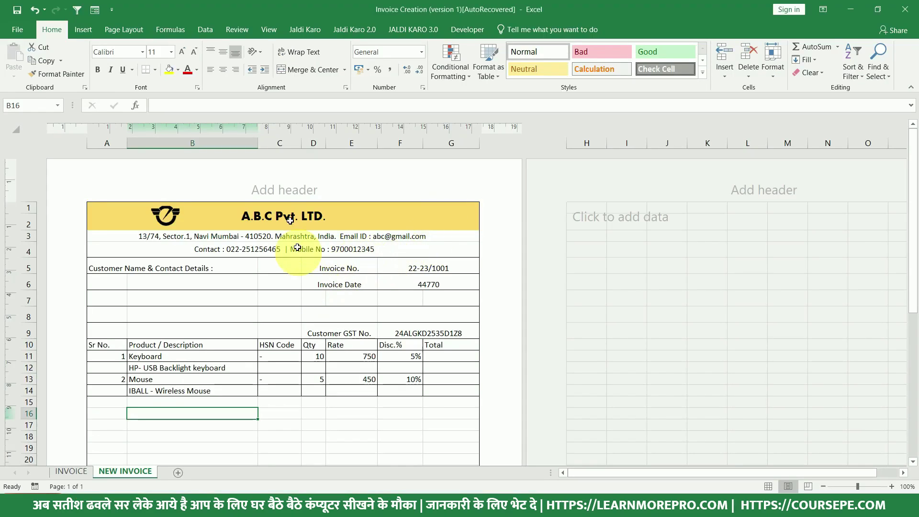
{"action": "left_click", "coordinate": [282, 190]}
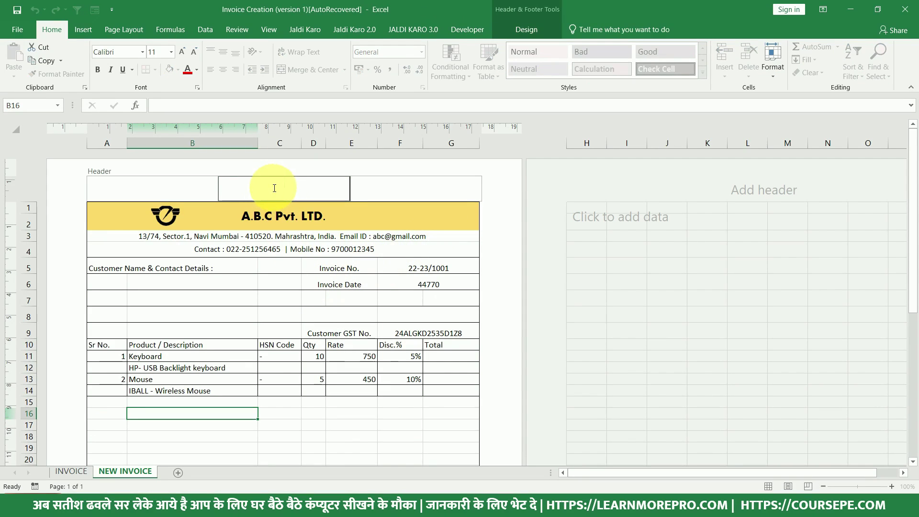
{"action": "left_click", "coordinate": [307, 188]}
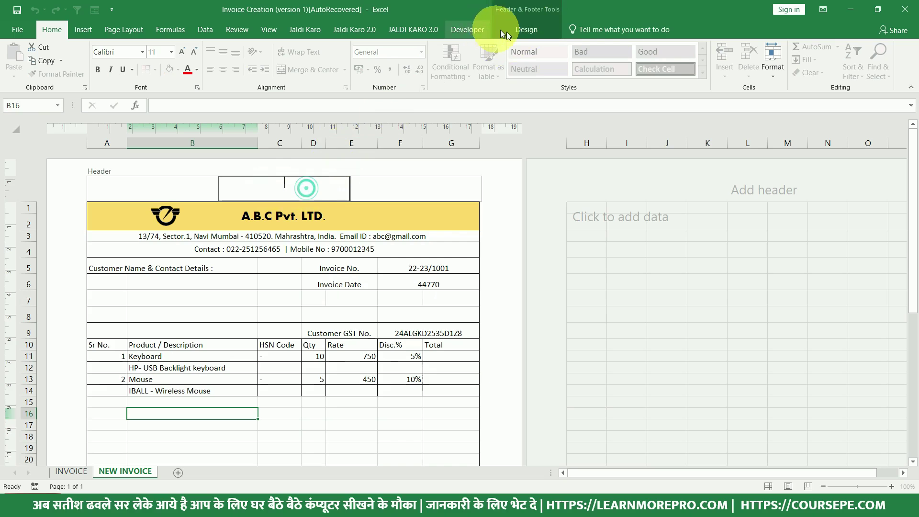
{"action": "left_click", "coordinate": [507, 30]}
{"action": "left_click", "coordinate": [248, 58]}
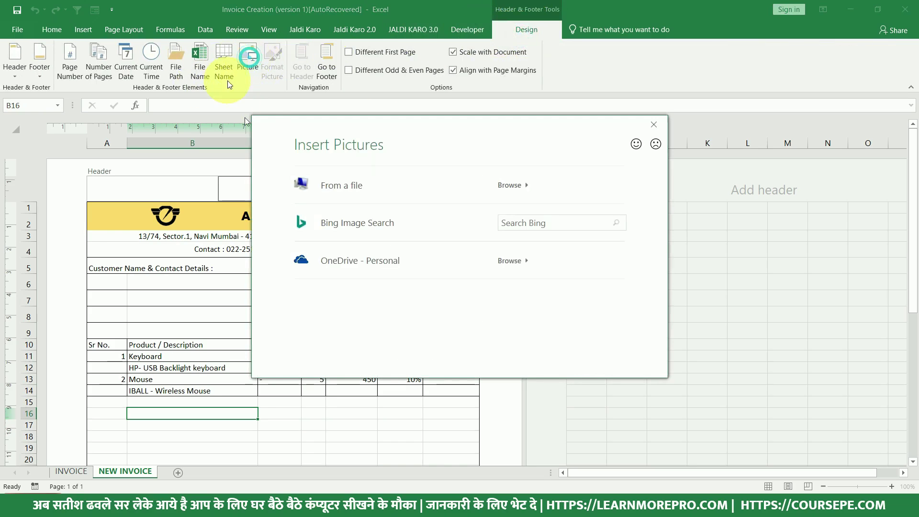
{"action": "left_click", "coordinate": [335, 185]}
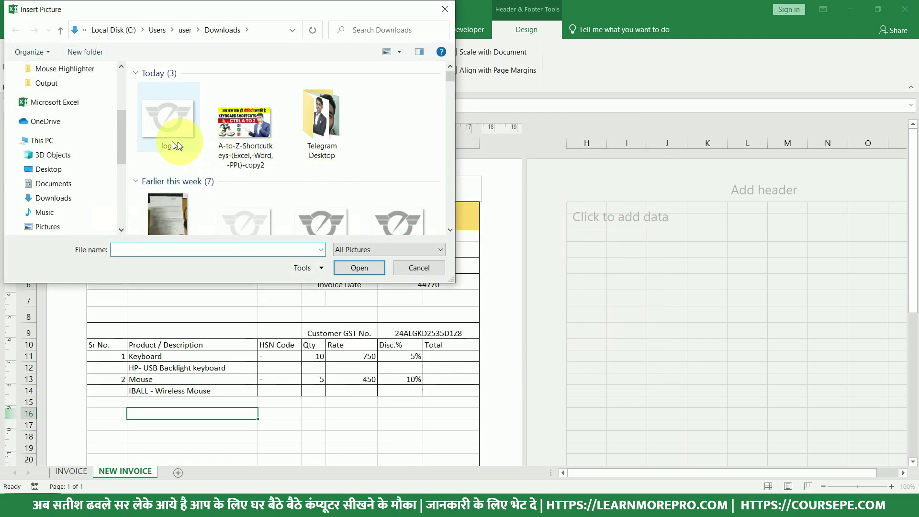
{"action": "left_click", "coordinate": [169, 128]}
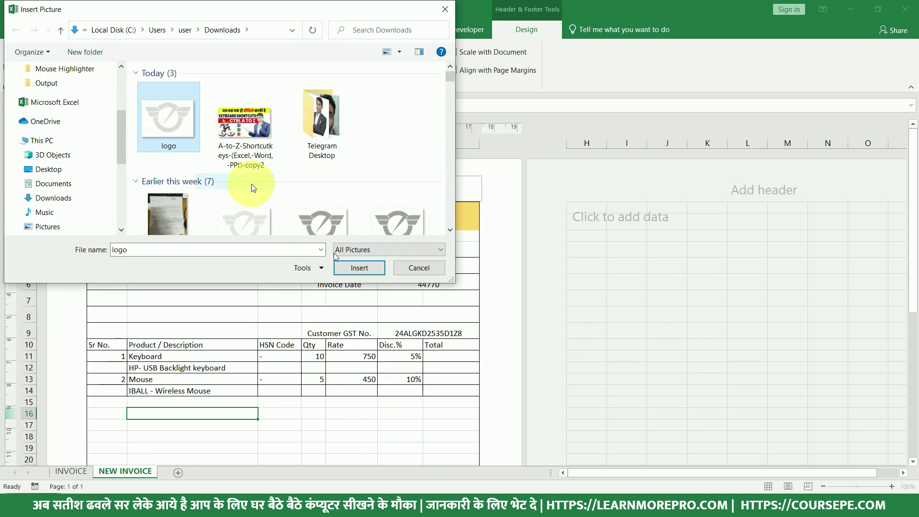
{"action": "left_click", "coordinate": [365, 268]}
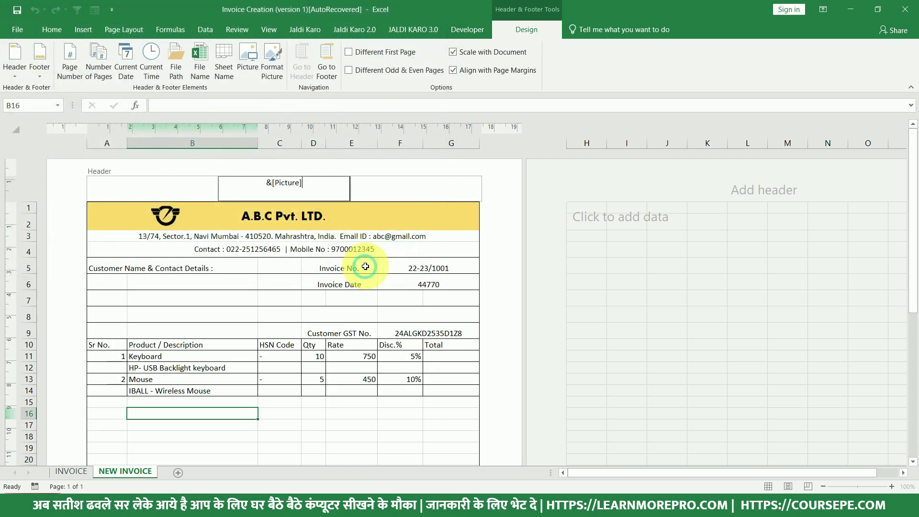
Insert 18 blank lines before the picture in the center header to move the watermark down the invoice.
{"action": "left_click", "coordinate": [266, 182]}
{"action": "key", "text": "Return"}
{"action": "key", "text": "Return"}
{"action": "key", "text": "Return"}
{"action": "key", "text": "Return"}
{"action": "key", "text": "Return"}
{"action": "key", "text": "Return"}
{"action": "key", "text": "Return"}
{"action": "key", "text": "Return"}
{"action": "key", "text": "Return"}
{"action": "key", "text": "Return"}
{"action": "key", "text": "Return"}
{"action": "key", "text": "Return"}
{"action": "key", "text": "Return"}
{"action": "key", "text": "Return"}
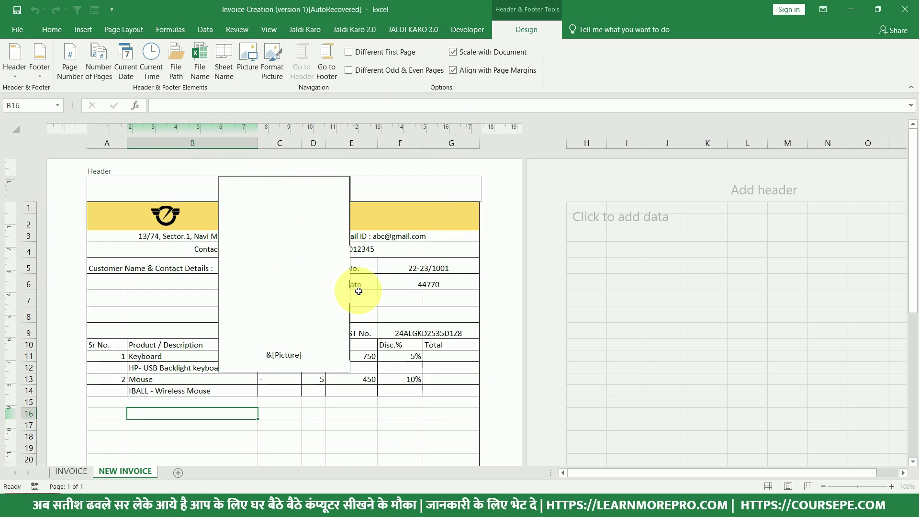
{"action": "left_click", "coordinate": [378, 391]}
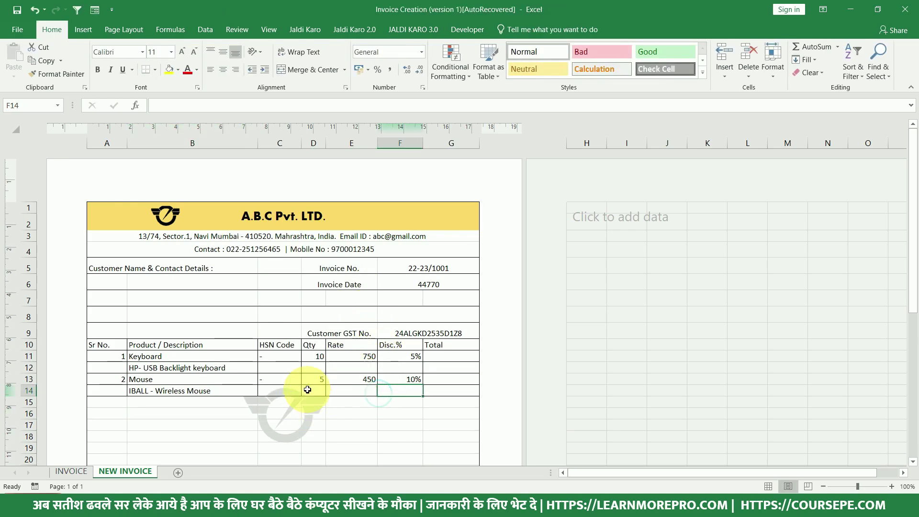
{"action": "scroll", "coordinate": [308, 391], "scroll_direction": "down", "scroll_amount": 5}
{"action": "scroll", "coordinate": [281, 308], "scroll_direction": "up", "scroll_amount": 6}
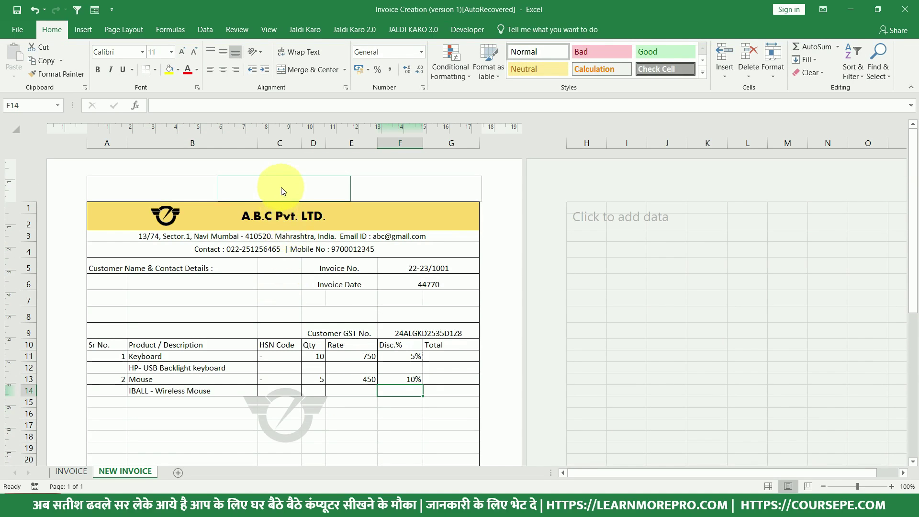
Add five more blank lines above the header picture and check the watermark's placement in print preview.
{"action": "left_click", "coordinate": [283, 191]}
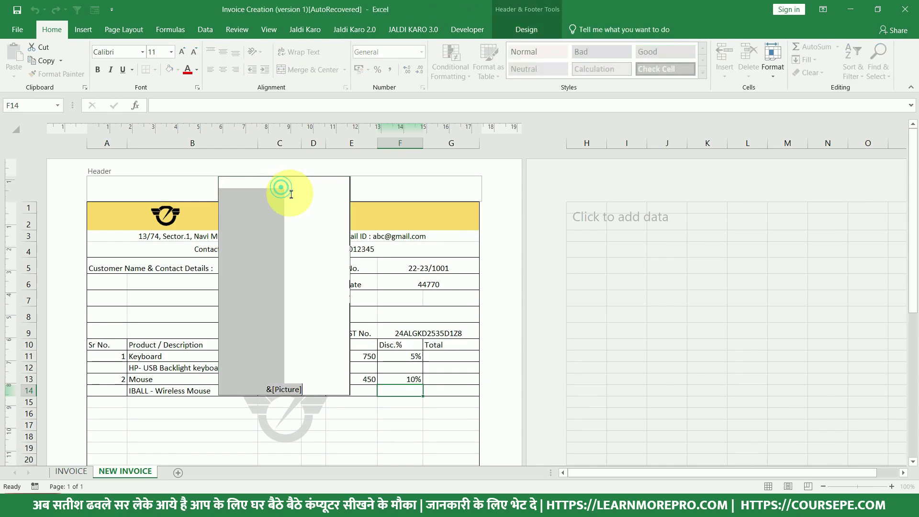
{"action": "left_click", "coordinate": [392, 400]}
{"action": "scroll", "coordinate": [376, 369], "scroll_direction": "down", "scroll_amount": 3}
{"action": "scroll", "coordinate": [354, 352], "scroll_direction": "down", "scroll_amount": 1}
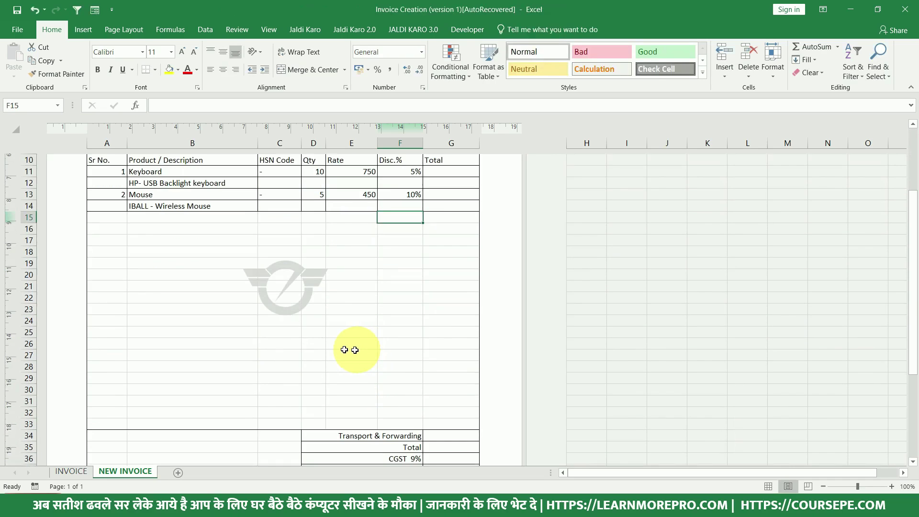
{"action": "key", "text": "ctrl+p"}
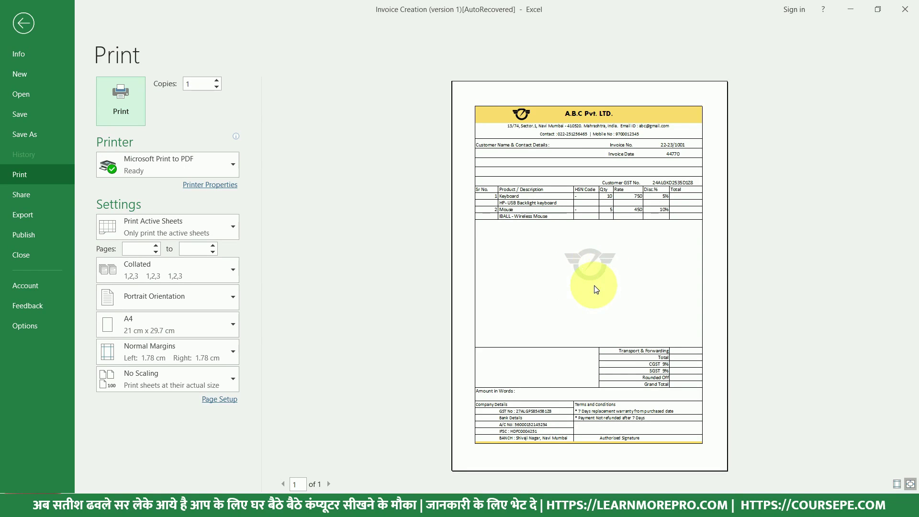
{"action": "key", "text": "Escape"}
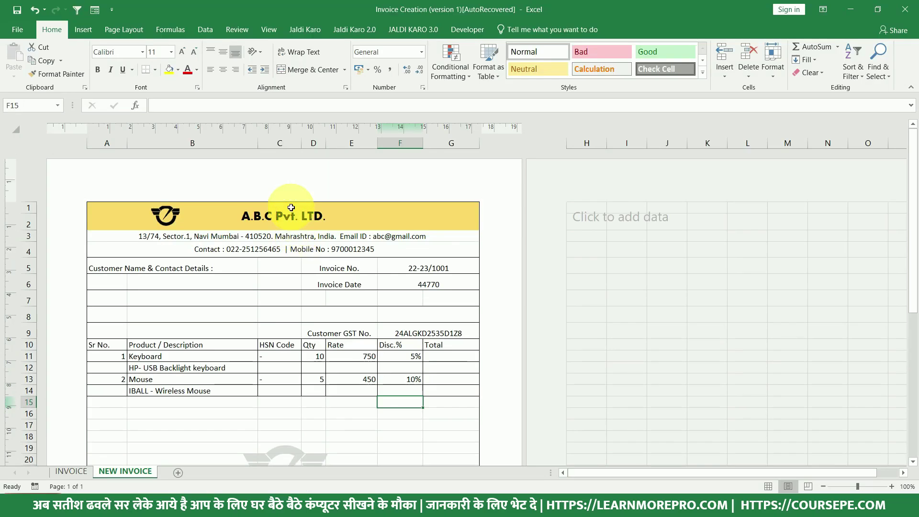
Add two more blank lines above the header picture and recheck the watermark's position in print preview.
{"action": "left_click", "coordinate": [291, 204]}
{"action": "left_click", "coordinate": [290, 202]}
{"action": "left_click", "coordinate": [303, 206]}
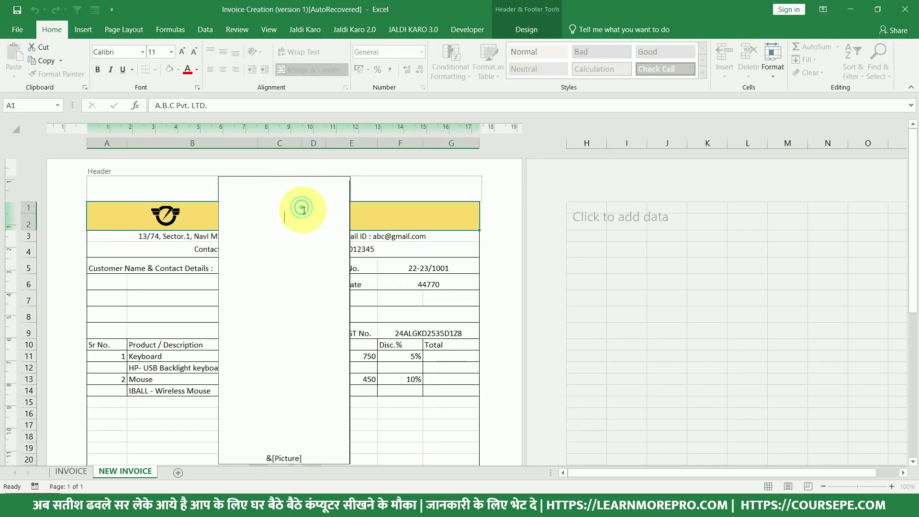
{"action": "left_click", "coordinate": [398, 355]}
{"action": "scroll", "coordinate": [386, 352], "scroll_direction": "down", "scroll_amount": 4}
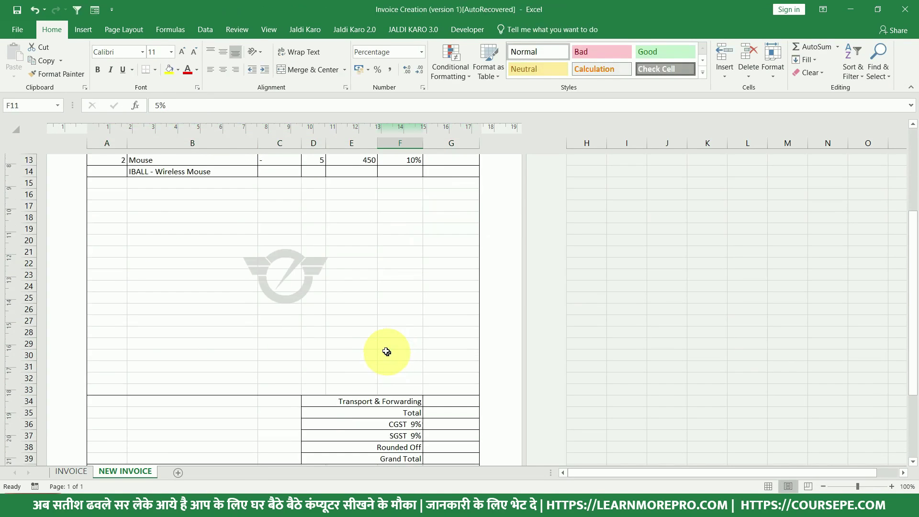
{"action": "key", "text": "ctrl+p"}
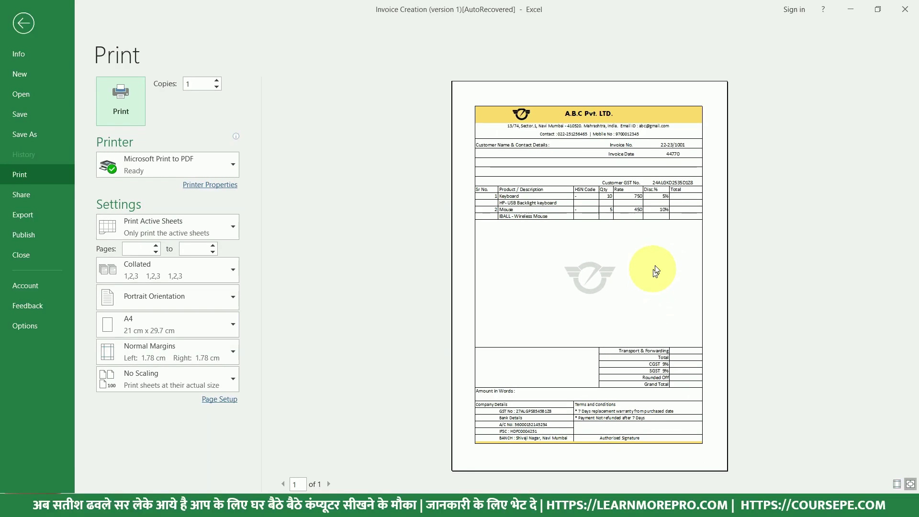
Inspect the watermark up close in print preview and return the NEW INVOICE sheet to Normal view.
{"action": "left_click", "coordinate": [656, 252]}
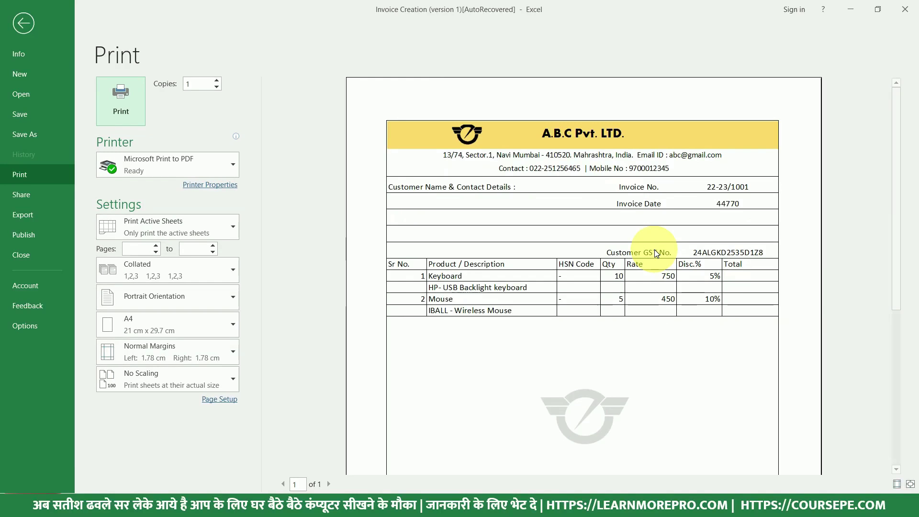
{"action": "key", "text": "Escape"}
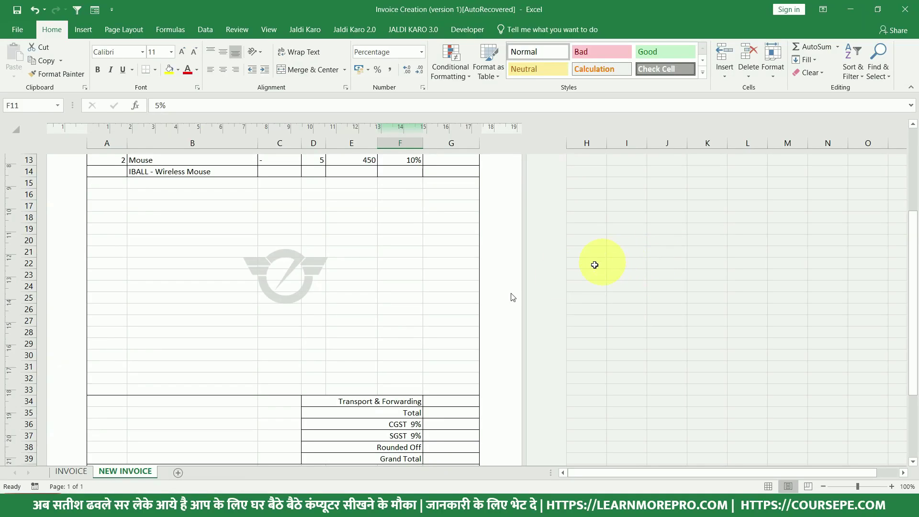
{"action": "scroll", "coordinate": [301, 328], "scroll_direction": "up", "scroll_amount": 5}
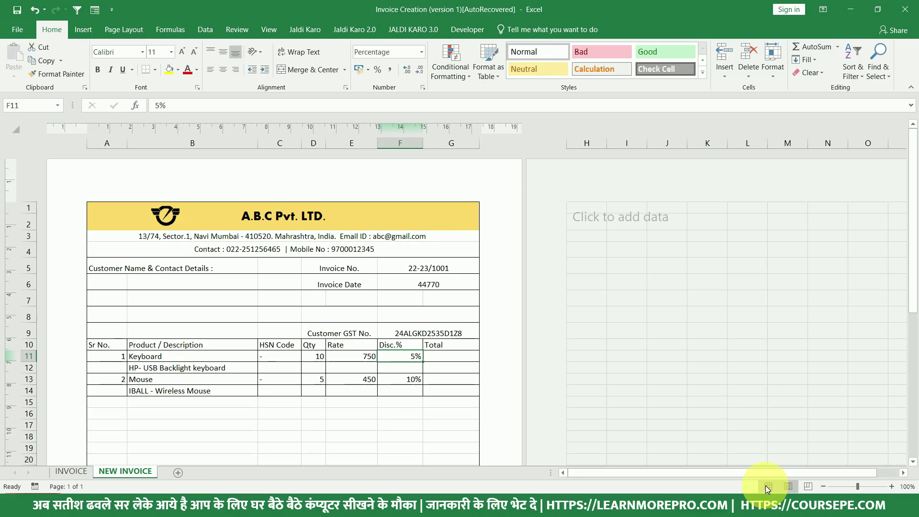
{"action": "left_click", "coordinate": [768, 486]}
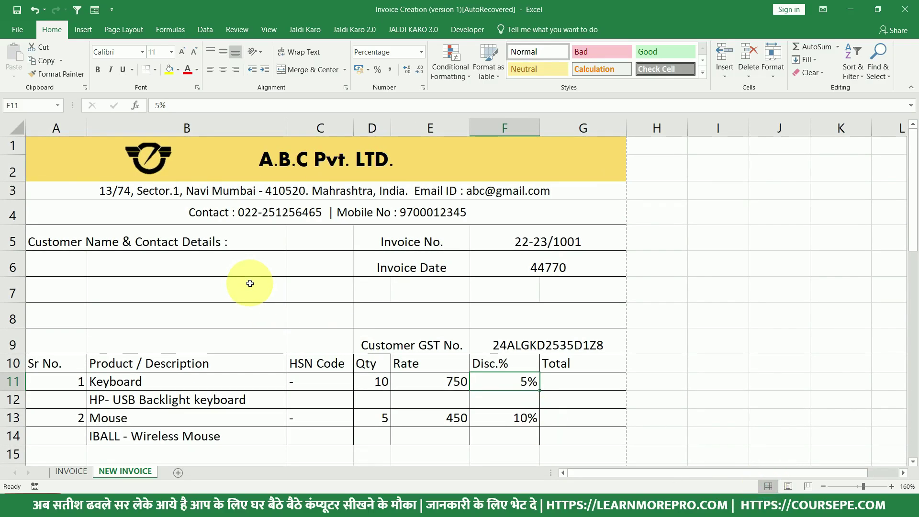
Center the serial number cells A10:A14 and the product table's header row A10:G10 both horizontally and vertically.
{"action": "scroll", "coordinate": [250, 288], "scroll_direction": "down", "scroll_amount": 1}
{"action": "left_click_drag", "start_coordinate": [62, 302], "coordinate": [67, 376]}
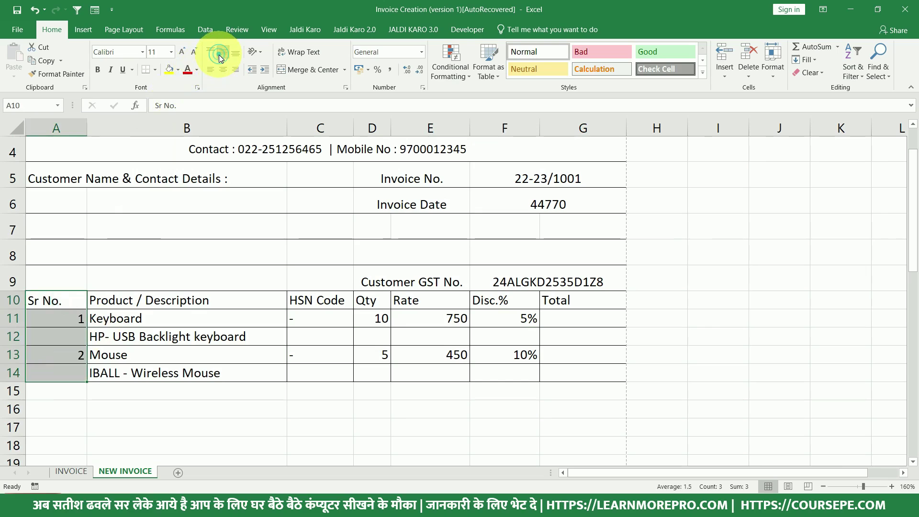
{"action": "left_click", "coordinate": [225, 71]}
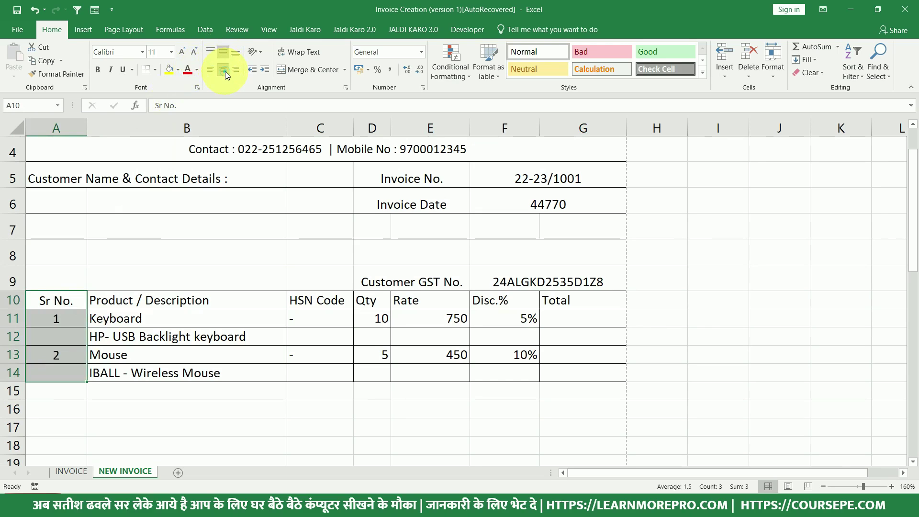
{"action": "left_click_drag", "start_coordinate": [61, 302], "coordinate": [593, 293]}
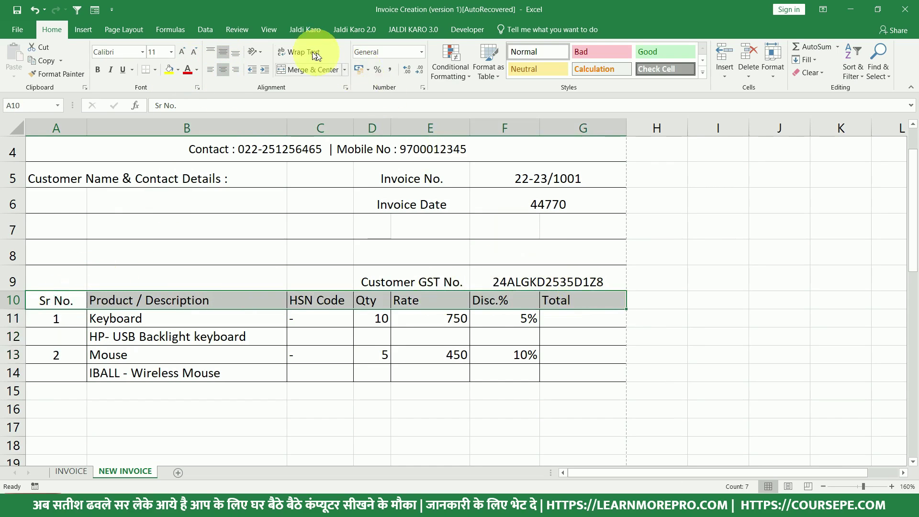
{"action": "left_click", "coordinate": [223, 53]}
{"action": "left_click", "coordinate": [224, 71]}
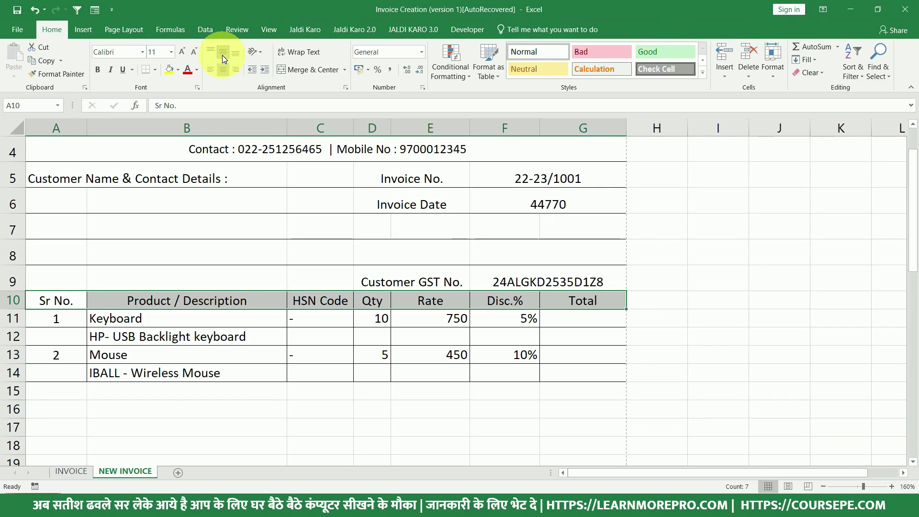
Apply the ₹ English (India) accounting format to the product rates in E11:E13.
{"action": "left_click", "coordinate": [579, 318]}
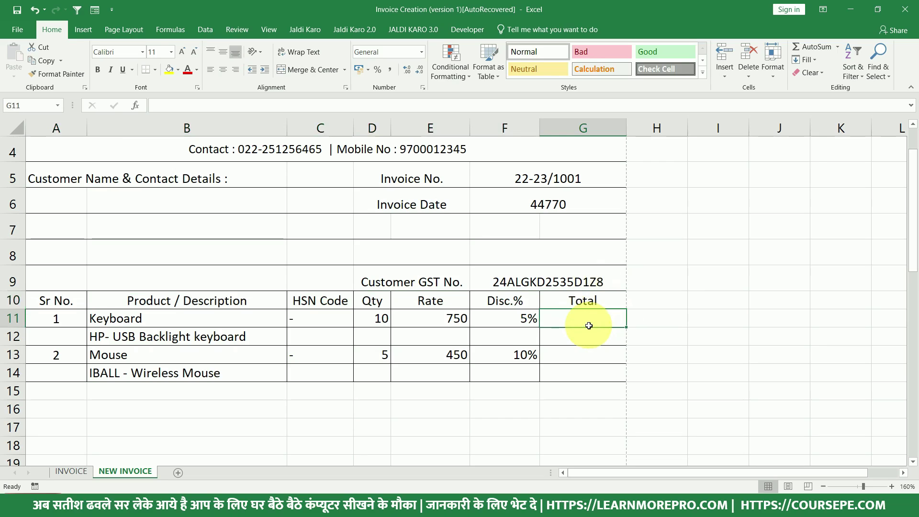
{"action": "left_click_drag", "start_coordinate": [458, 317], "coordinate": [459, 355]}
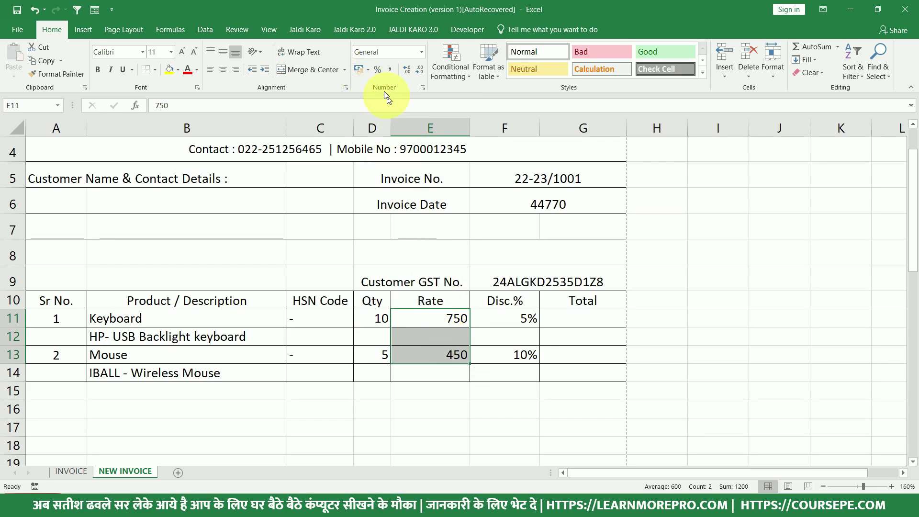
{"action": "left_click", "coordinate": [369, 69]}
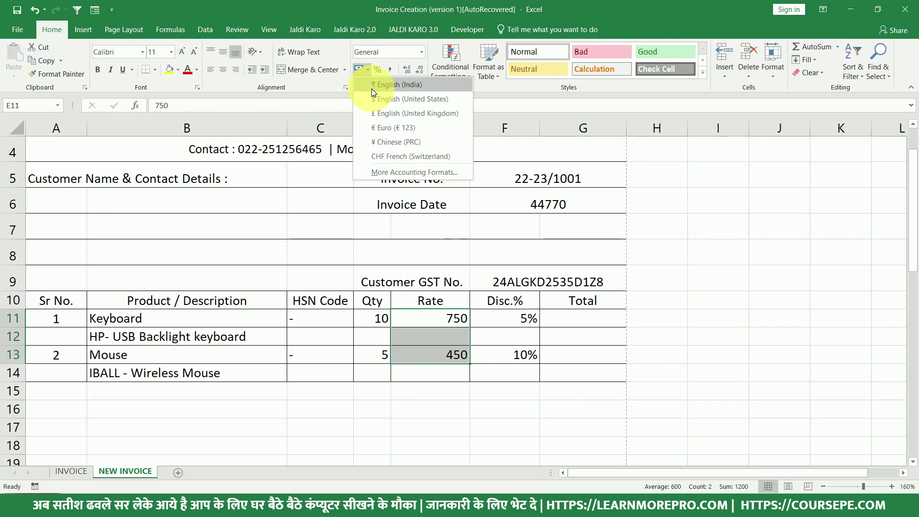
{"action": "left_click", "coordinate": [372, 90]}
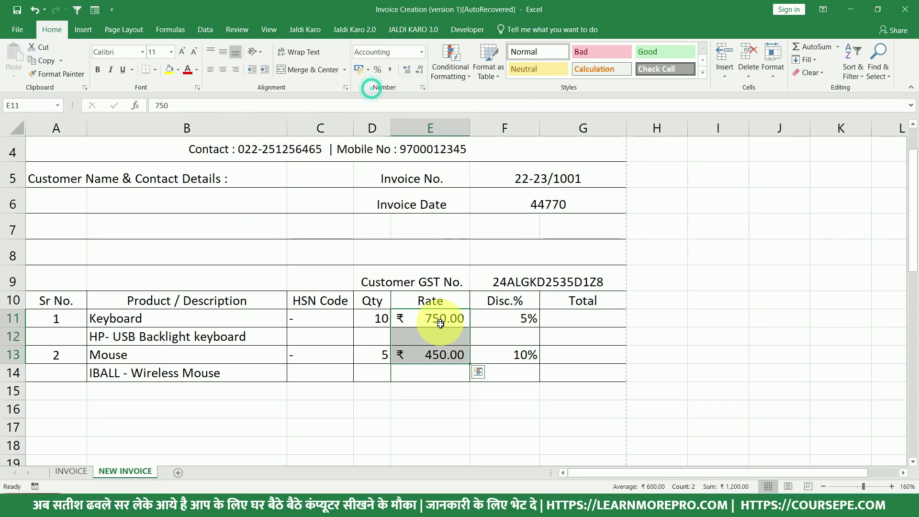
Calculate the Keyboard line's total in G11 as quantity times rate with =D11*E11.
{"action": "left_click", "coordinate": [575, 316]}
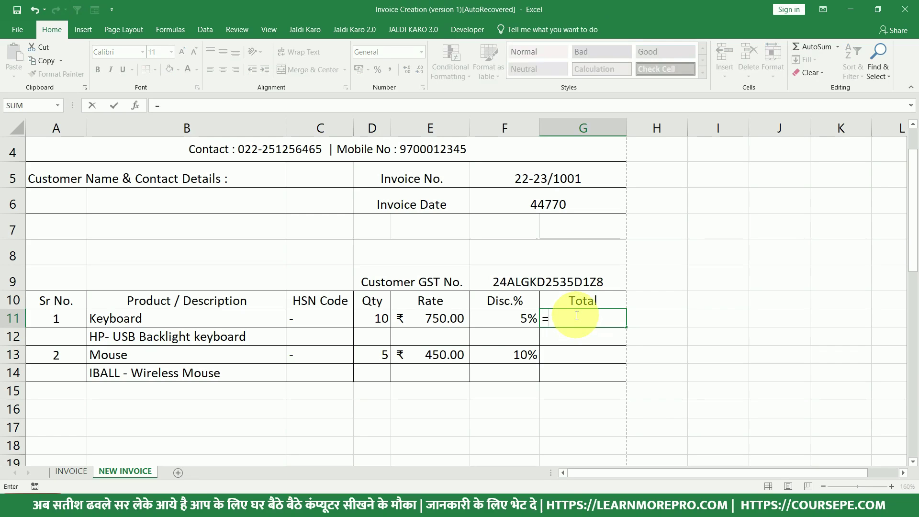
{"action": "type", "text": "="}
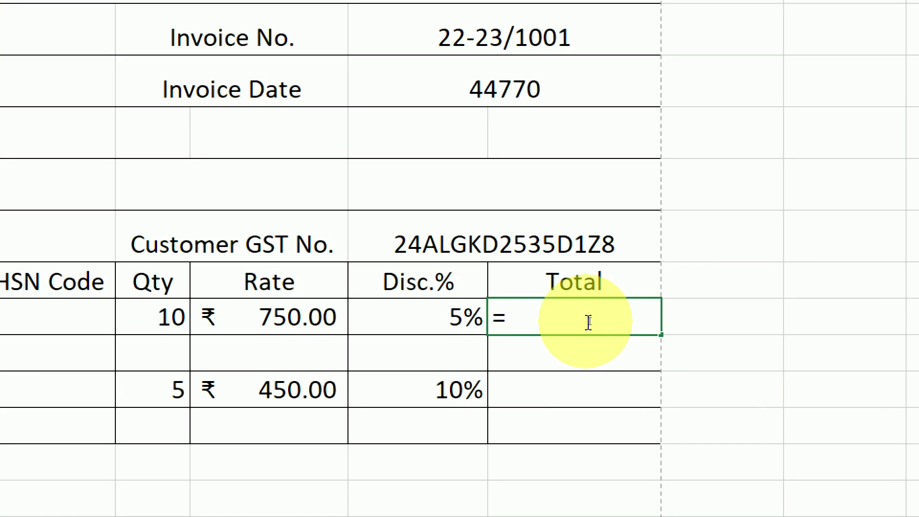
{"action": "left_click", "coordinate": [163, 317]}
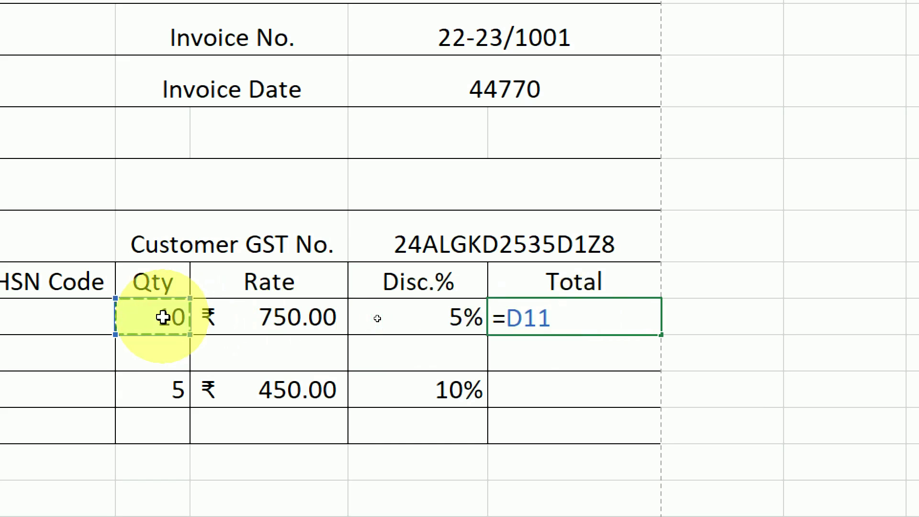
{"action": "type", "text": "*"}
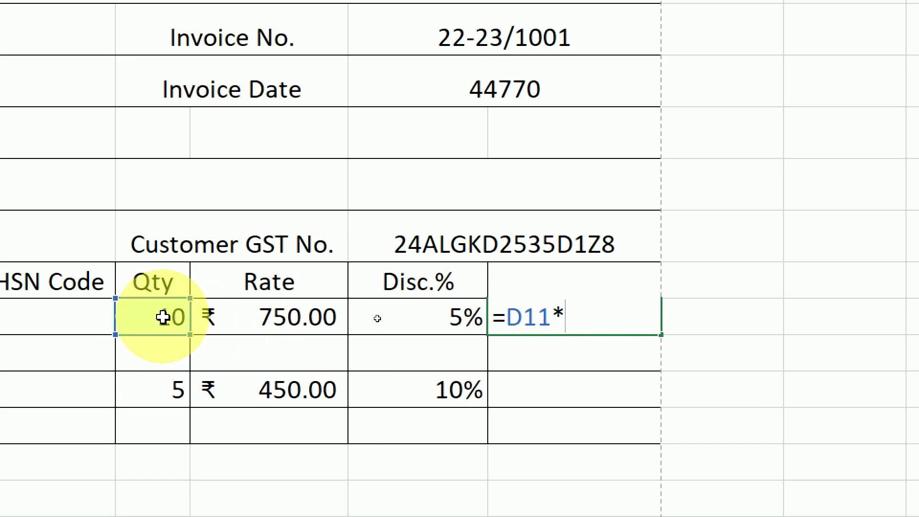
{"action": "left_click", "coordinate": [250, 318]}
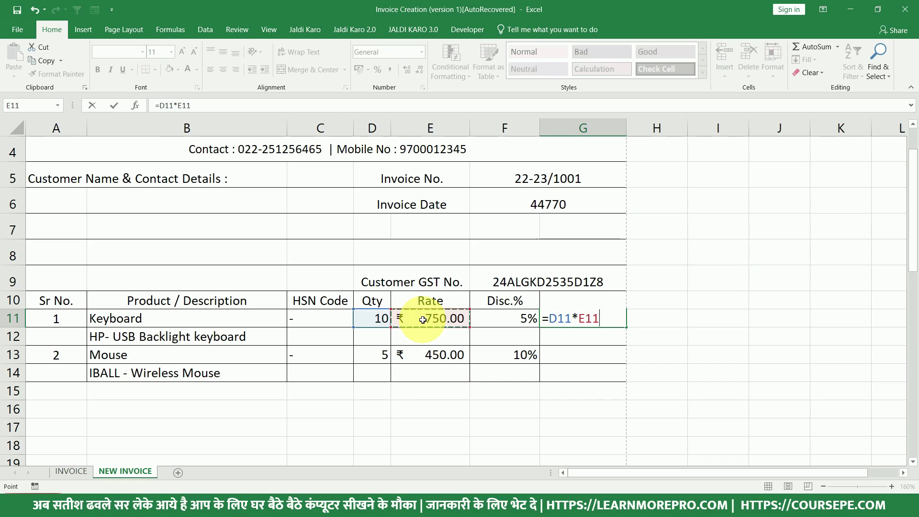
{"action": "key", "text": "Return"}
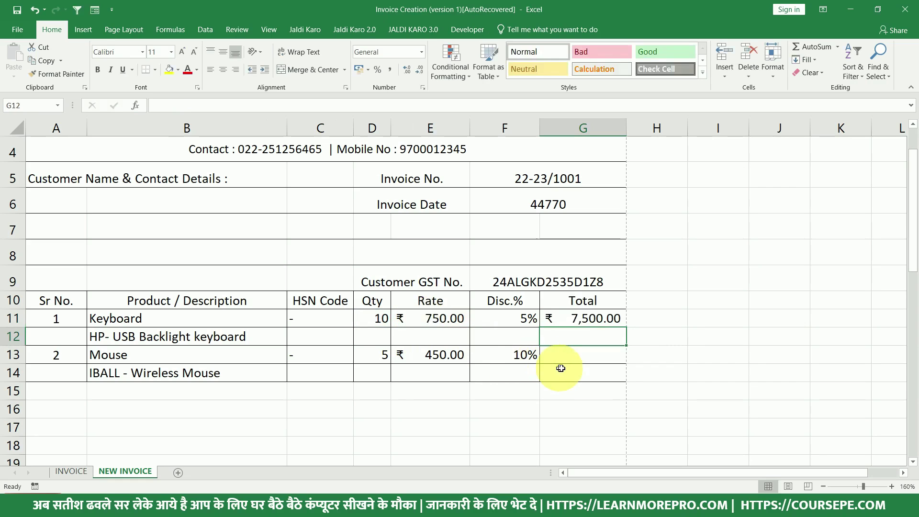
Calculate the Mouse line's total in G13 as quantity times rate with =D13*E13.
{"action": "left_click", "coordinate": [566, 358]}
{"action": "left_click", "coordinate": [593, 316]}
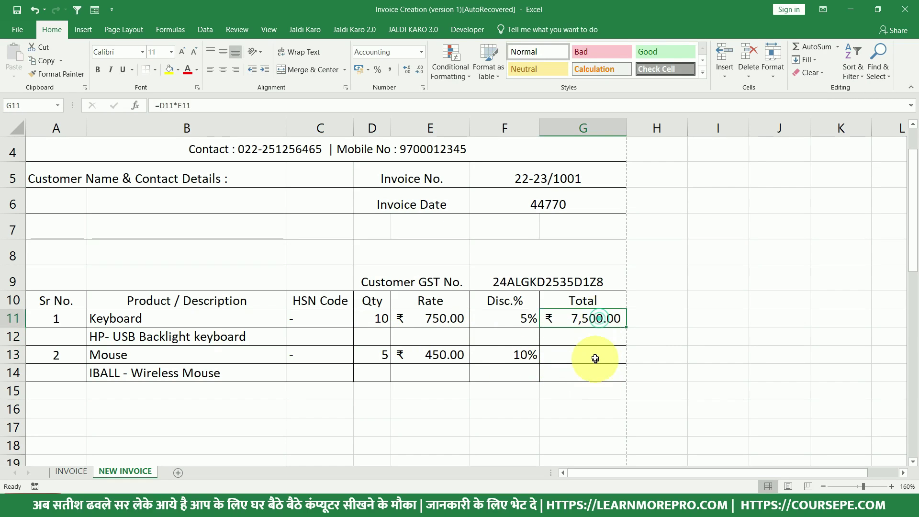
{"action": "left_click", "coordinate": [593, 355]}
{"action": "type", "text": "="}
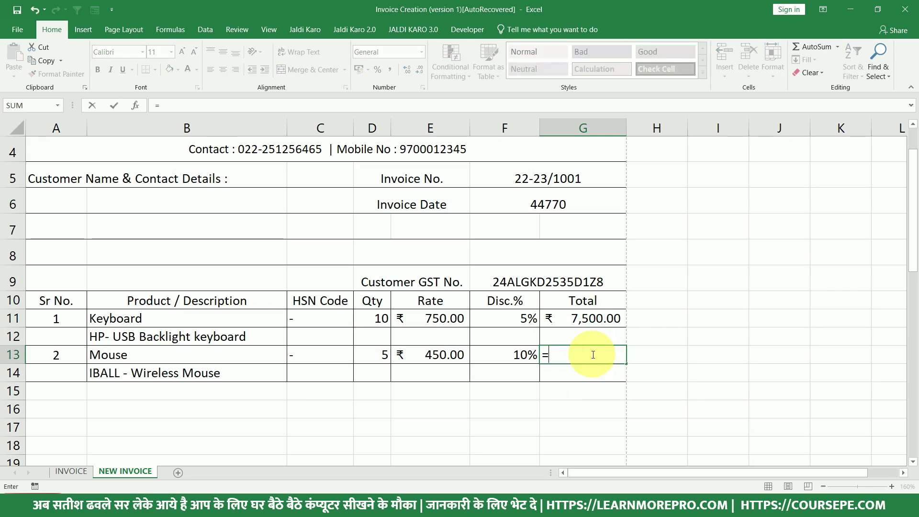
{"action": "left_click", "coordinate": [385, 354]}
{"action": "type", "text": "*"}
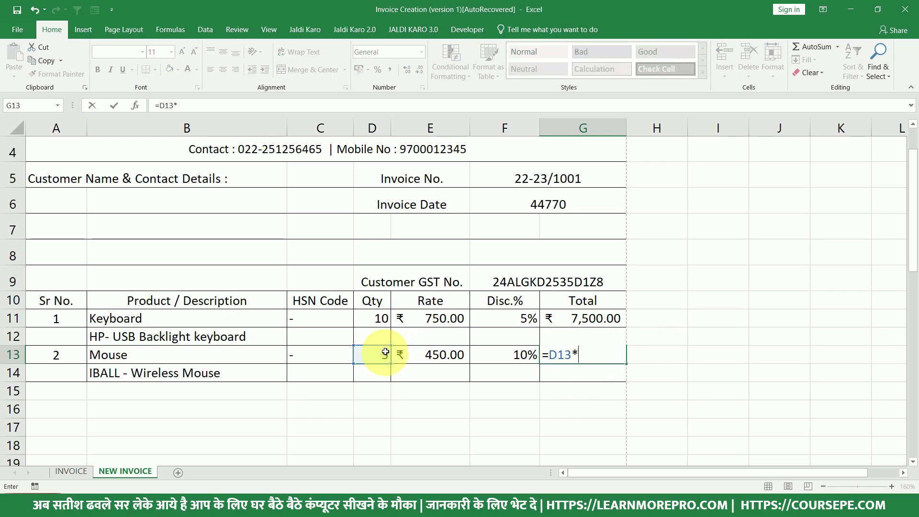
{"action": "left_click", "coordinate": [442, 355]}
{"action": "key", "text": "Return"}
{"action": "left_click", "coordinate": [581, 354]}
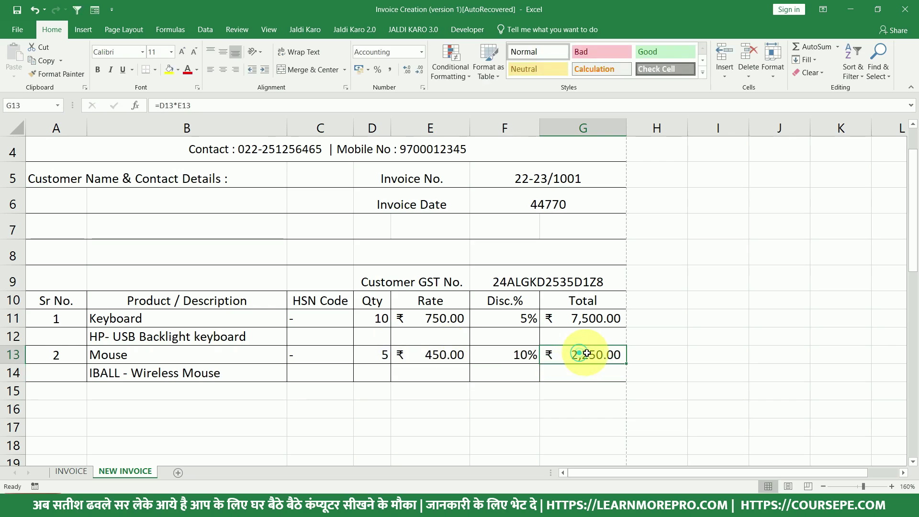
{"action": "scroll", "coordinate": [572, 227], "scroll_direction": "down", "scroll_amount": 1}
{"action": "double_click", "coordinate": [579, 249]}
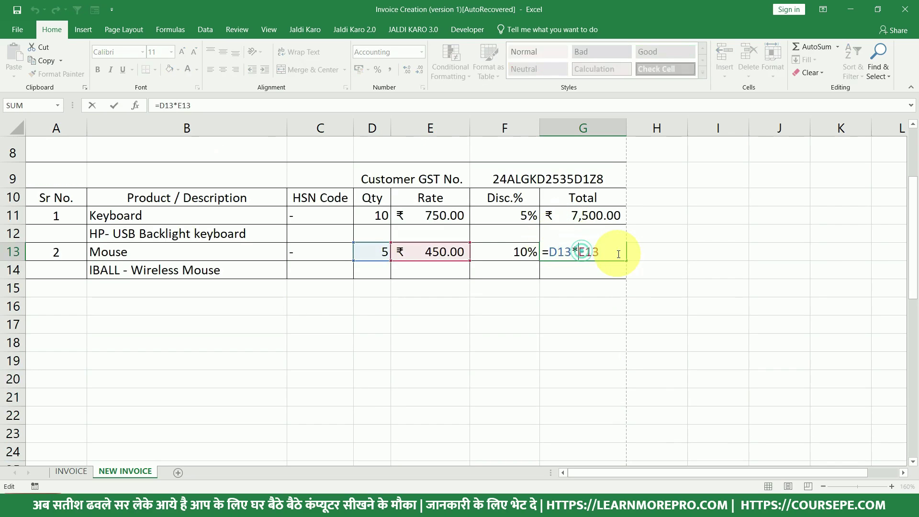
{"action": "key", "text": "Escape"}
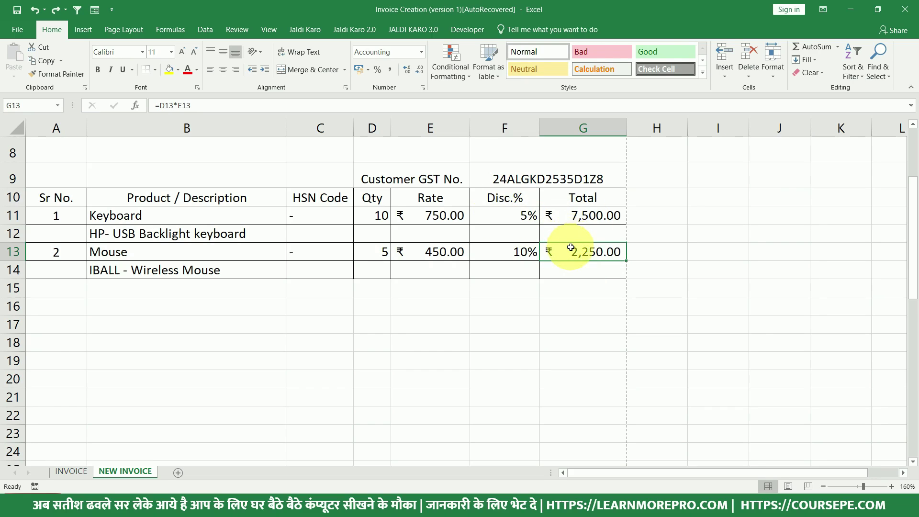
Enter 500 as the Transport & Forwarding charge in G34 and apply the ₹ accounting format to it.
{"action": "scroll", "coordinate": [570, 254], "scroll_direction": "up", "scroll_amount": 2}
{"action": "scroll", "coordinate": [568, 259], "scroll_direction": "down", "scroll_amount": 3}
{"action": "scroll", "coordinate": [577, 269], "scroll_direction": "down", "scroll_amount": 3}
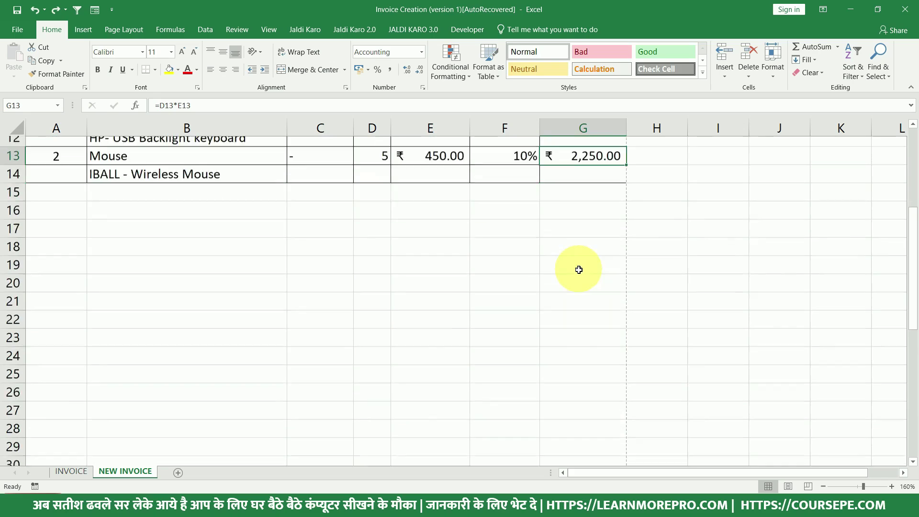
{"action": "scroll", "coordinate": [580, 292], "scroll_direction": "down", "scroll_amount": 2}
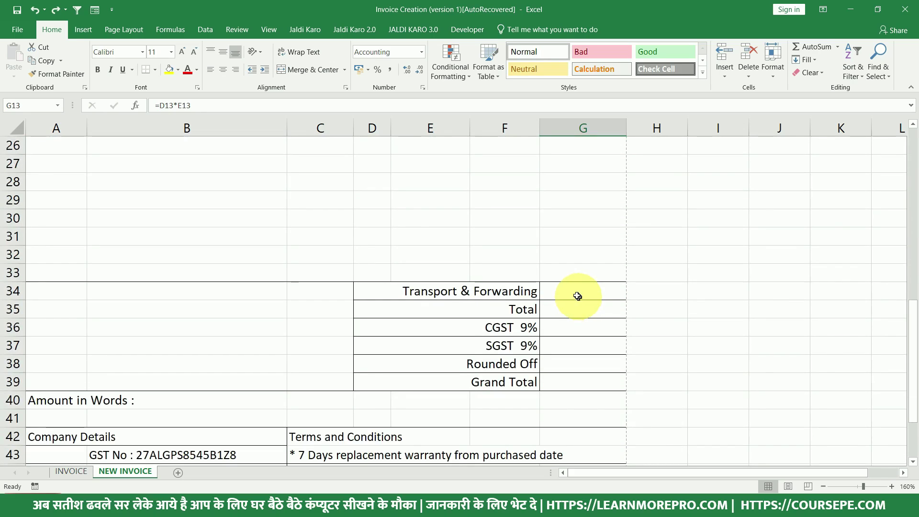
{"action": "left_click", "coordinate": [576, 293]}
{"action": "type", "text": "500"}
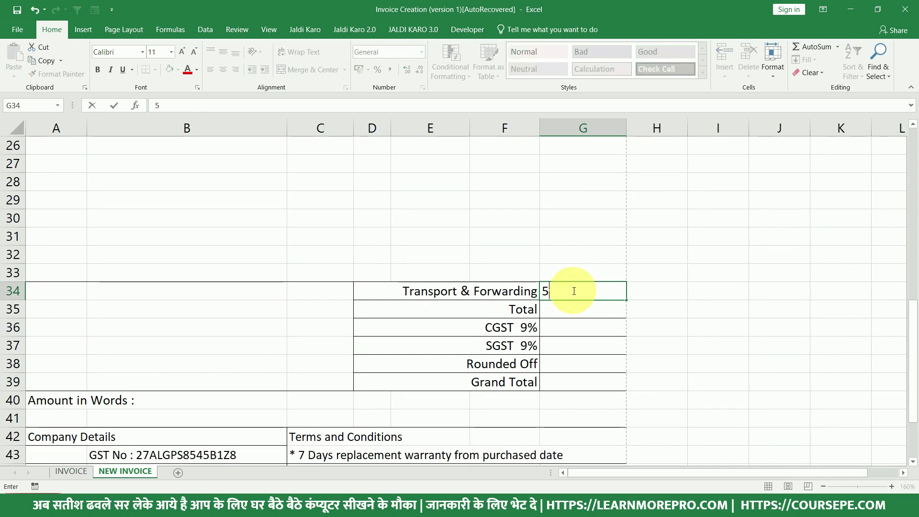
{"action": "key", "text": "Return"}
{"action": "left_click", "coordinate": [574, 291]}
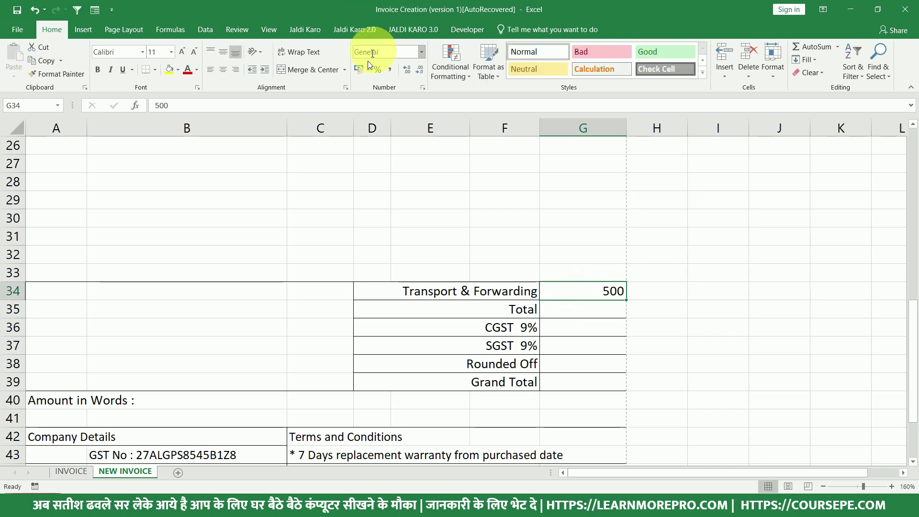
{"action": "left_click", "coordinate": [357, 70]}
Calculate the invoice Total in G35 as the sum of the line totals plus Transport & Forwarding with =SUM(G11:G33)+G34.
{"action": "left_click", "coordinate": [589, 309]}
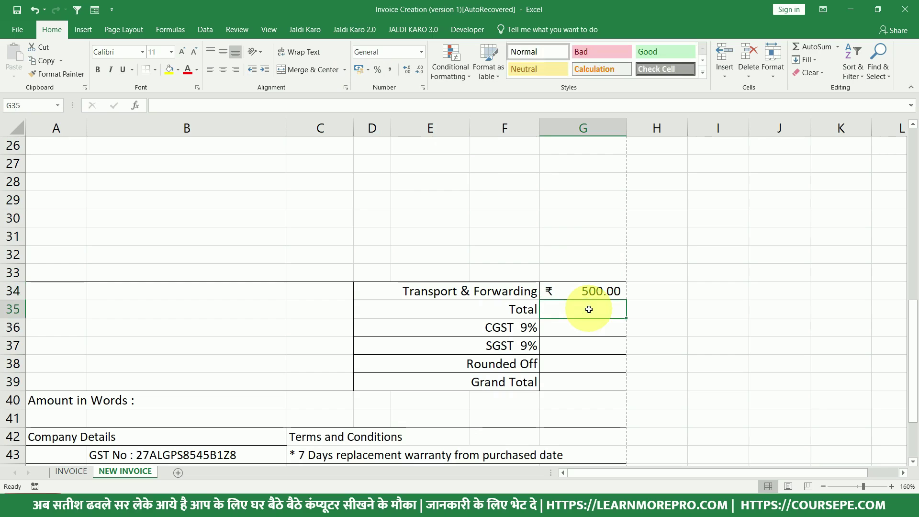
{"action": "scroll", "coordinate": [596, 314], "scroll_direction": "up", "scroll_amount": 6}
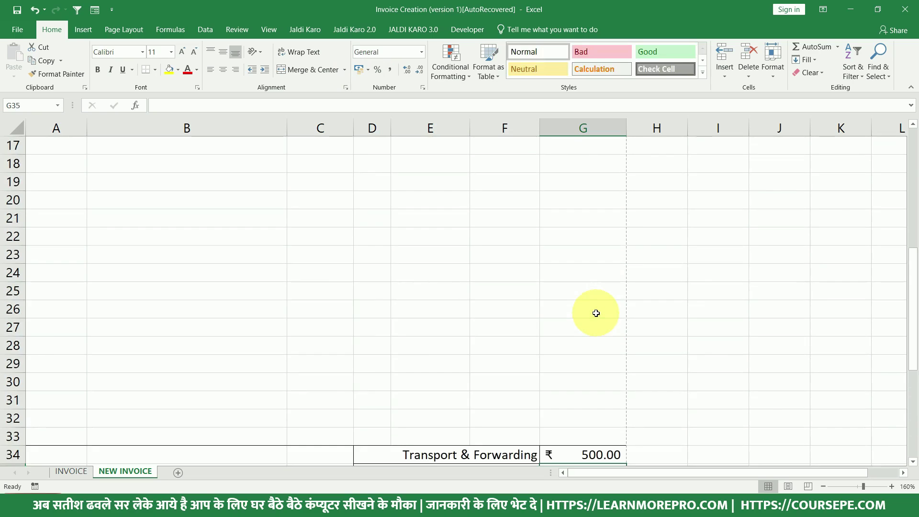
{"action": "scroll", "coordinate": [582, 259], "scroll_direction": "down", "scroll_amount": 4}
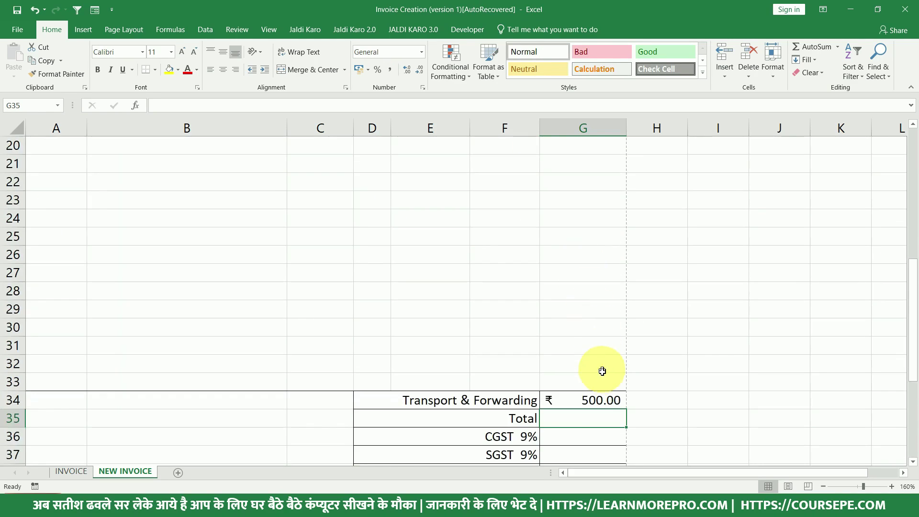
{"action": "type", "text": "=sum"}
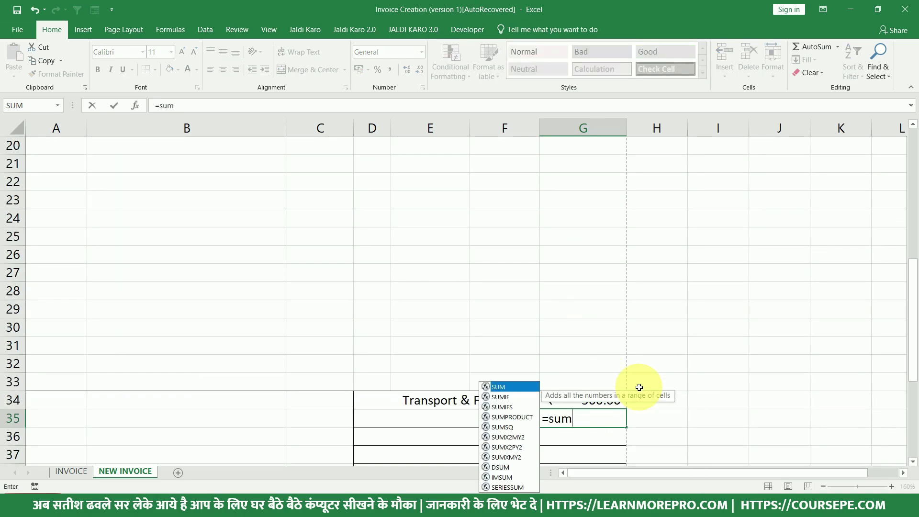
{"action": "key", "text": "Tab"}
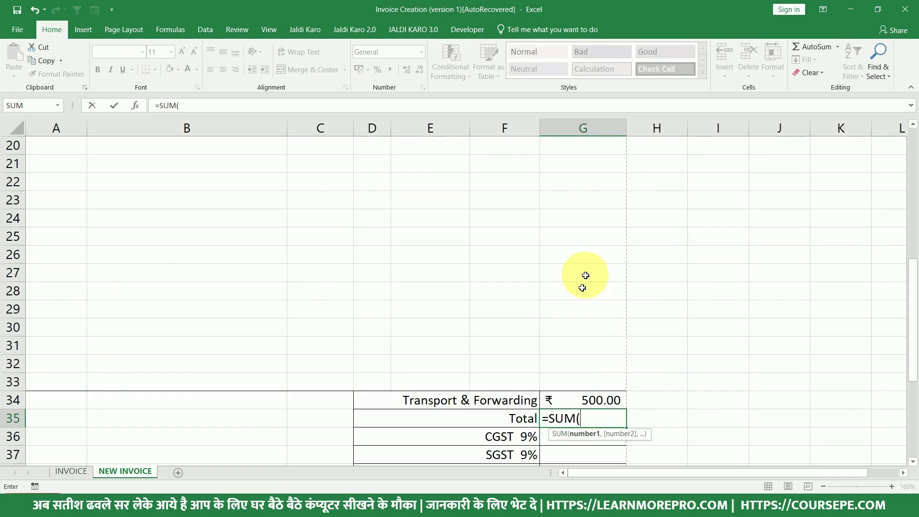
{"action": "left_click_drag", "start_coordinate": [589, 381], "coordinate": [593, 318]}
{"action": "scroll", "coordinate": [585, 321], "scroll_direction": "down", "scroll_amount": 2}
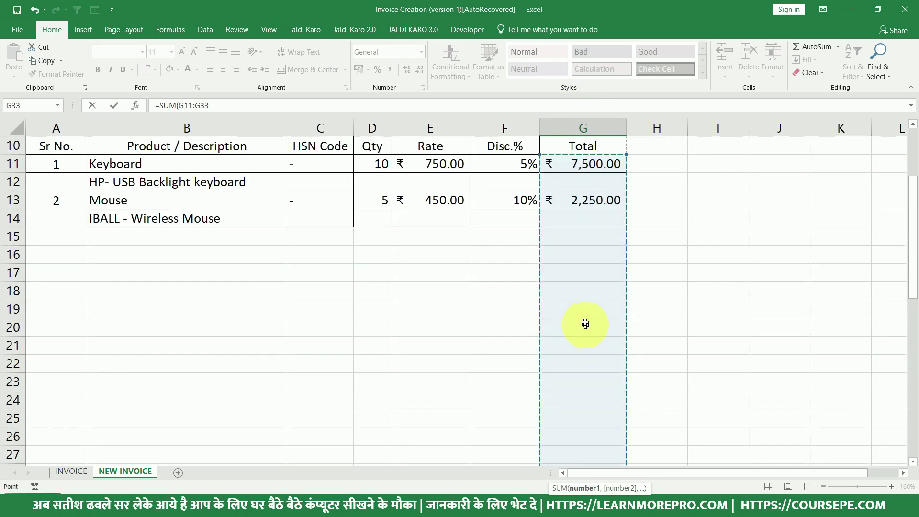
{"action": "scroll", "coordinate": [593, 201], "scroll_direction": "down", "scroll_amount": 6}
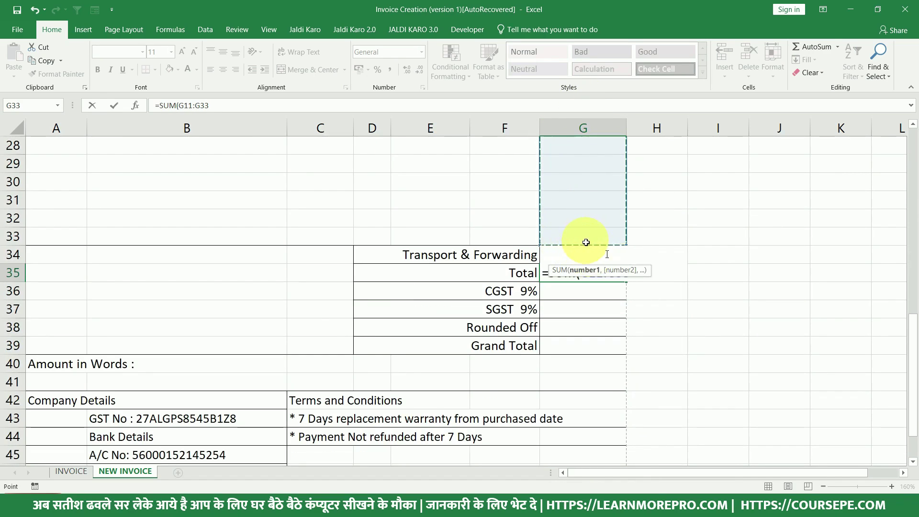
{"action": "type", "text": ","}
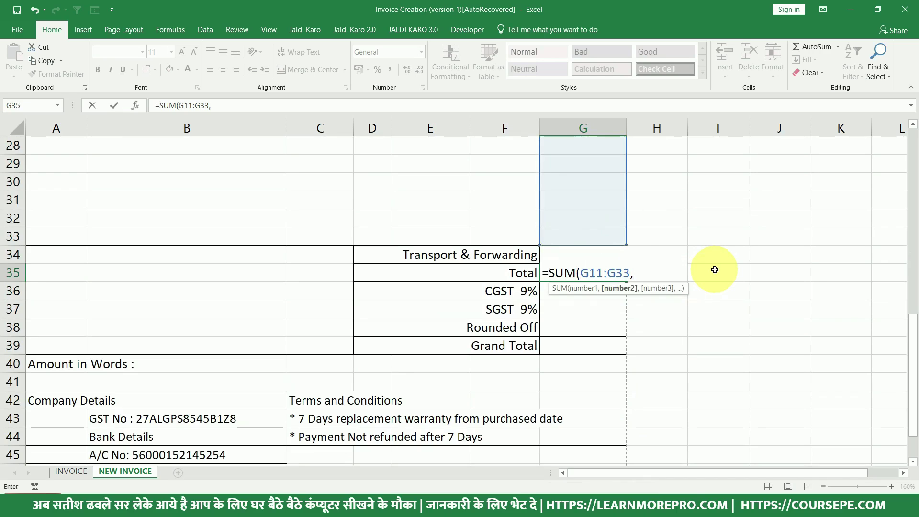
{"action": "key", "text": "BackSpace"}
{"action": "type", "text": ")"}
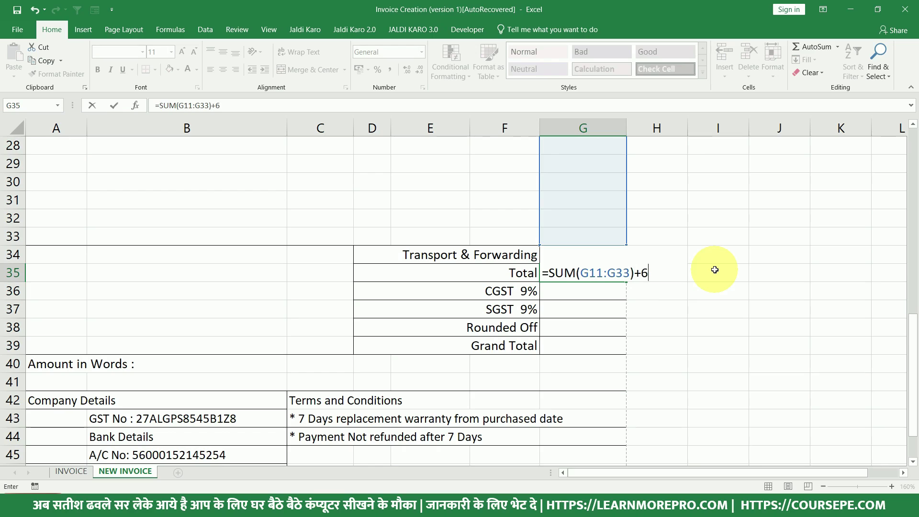
{"action": "type", "text": "+"}
{"action": "left_click", "coordinate": [522, 254]}
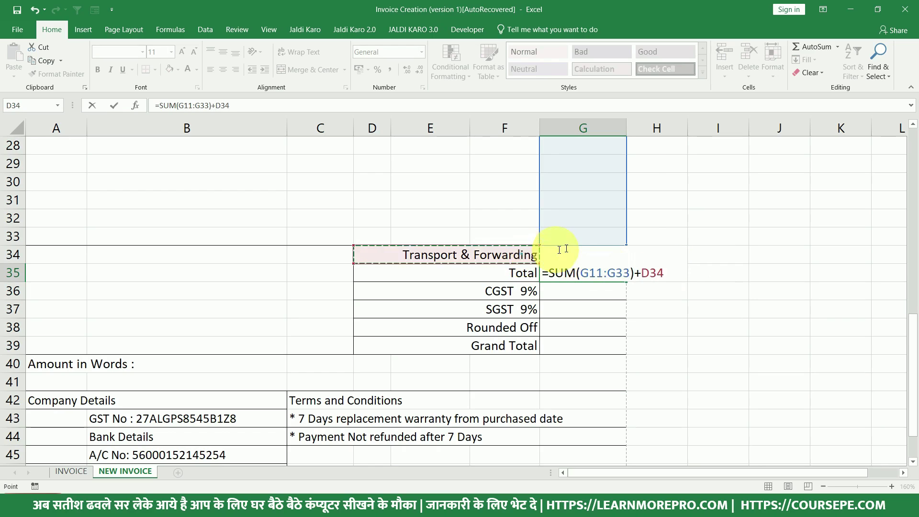
{"action": "key", "text": "Right"}
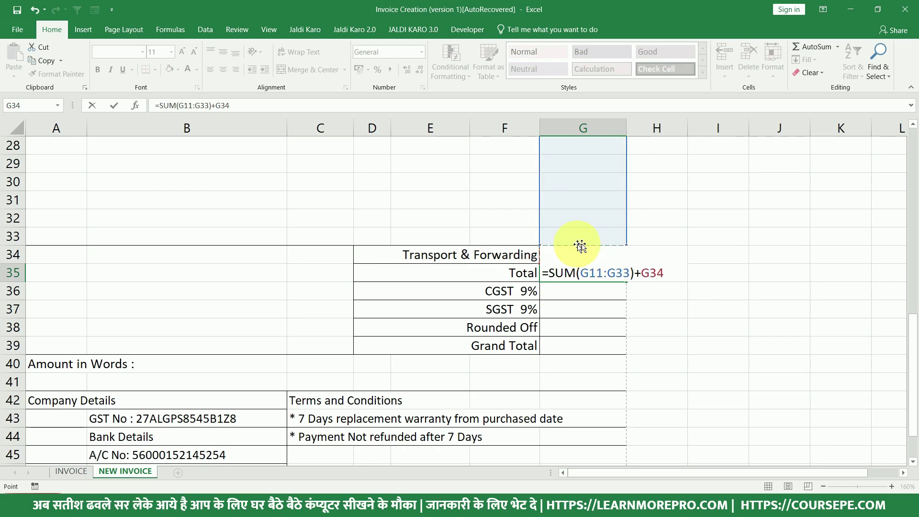
{"action": "key", "text": "Return"}
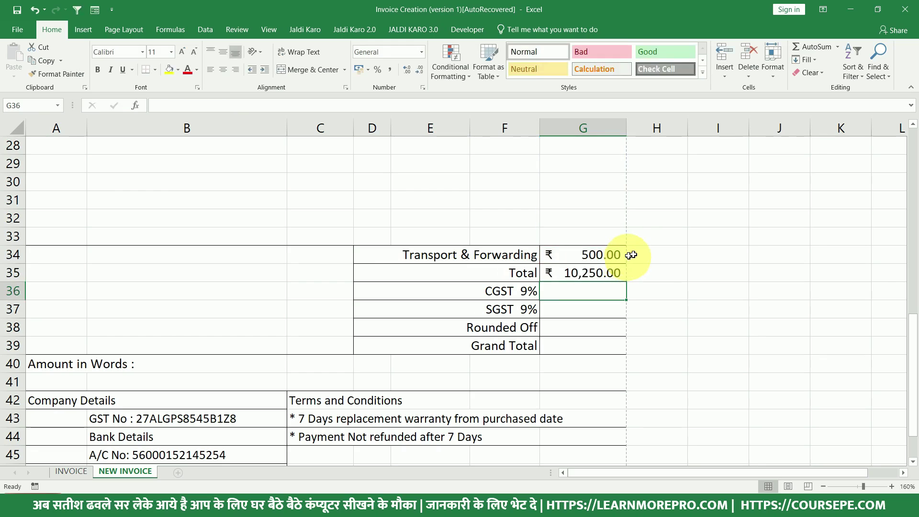
Review the Total formula in G35 against the product line totals in G11:G13 and the Transport & Forwarding charge.
{"action": "double_click", "coordinate": [600, 273]}
{"action": "key", "text": "Escape"}
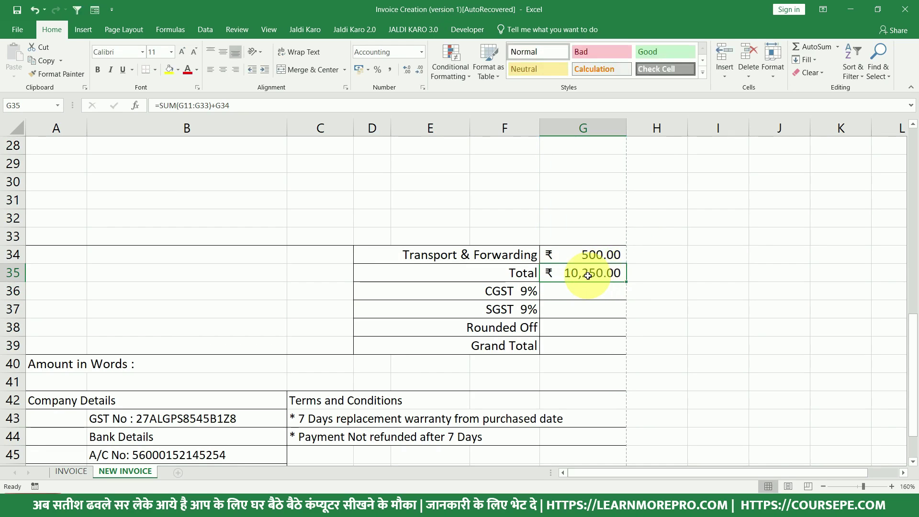
{"action": "left_click", "coordinate": [588, 275]}
{"action": "scroll", "coordinate": [605, 279], "scroll_direction": "up", "scroll_amount": 7}
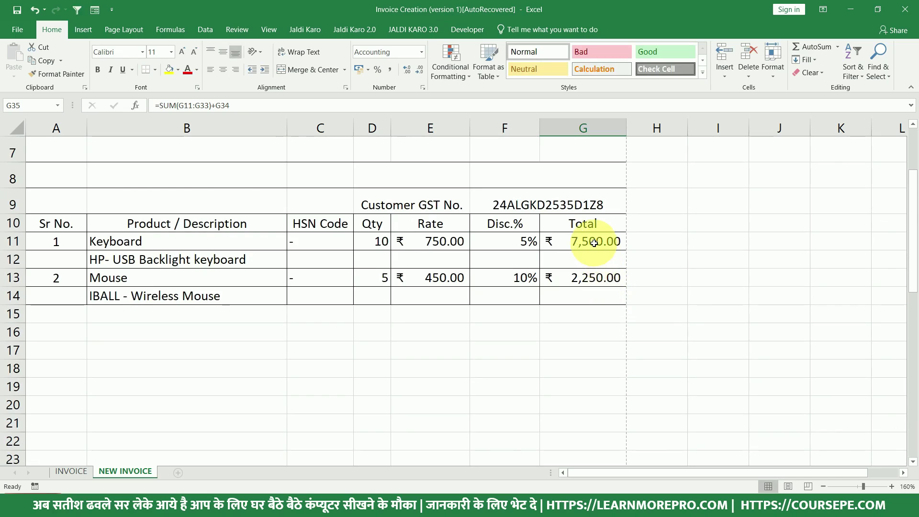
{"action": "left_click_drag", "start_coordinate": [595, 243], "coordinate": [595, 276]}
{"action": "scroll", "coordinate": [595, 249], "scroll_direction": "down", "scroll_amount": 1}
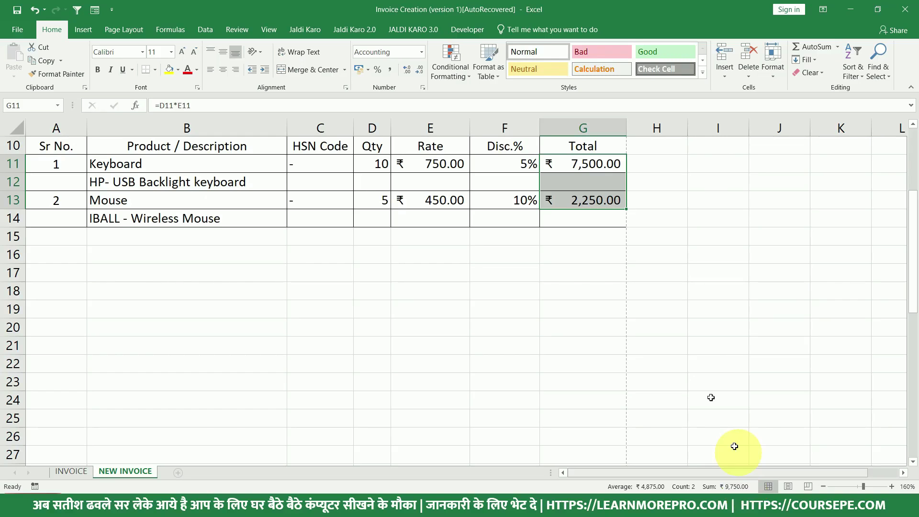
{"action": "left_click", "coordinate": [607, 350]}
{"action": "scroll", "coordinate": [606, 352], "scroll_direction": "down", "scroll_amount": 4}
{"action": "left_click", "coordinate": [614, 364]}
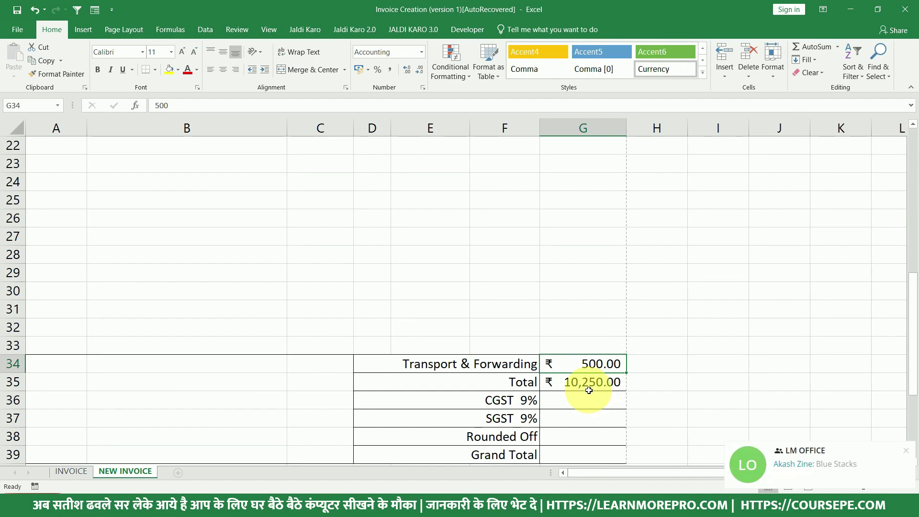
{"action": "left_click", "coordinate": [591, 391]}
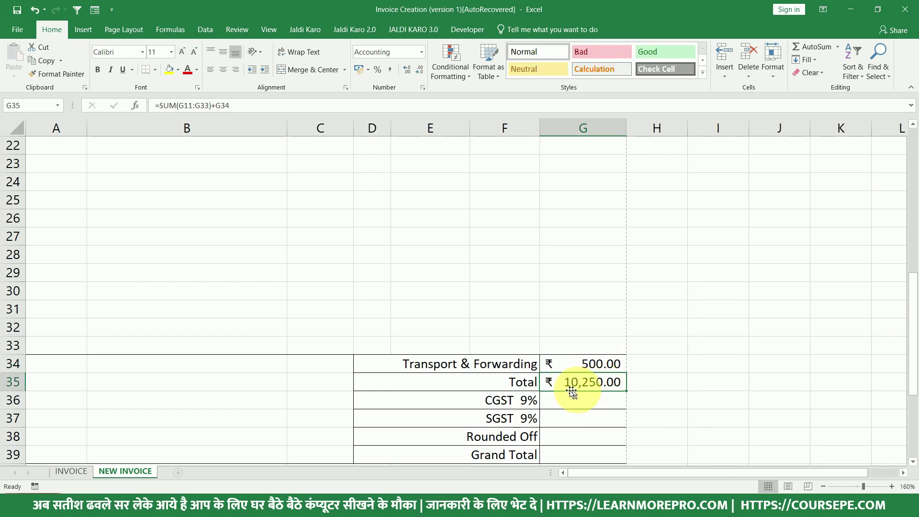
{"action": "left_click", "coordinate": [589, 397]}
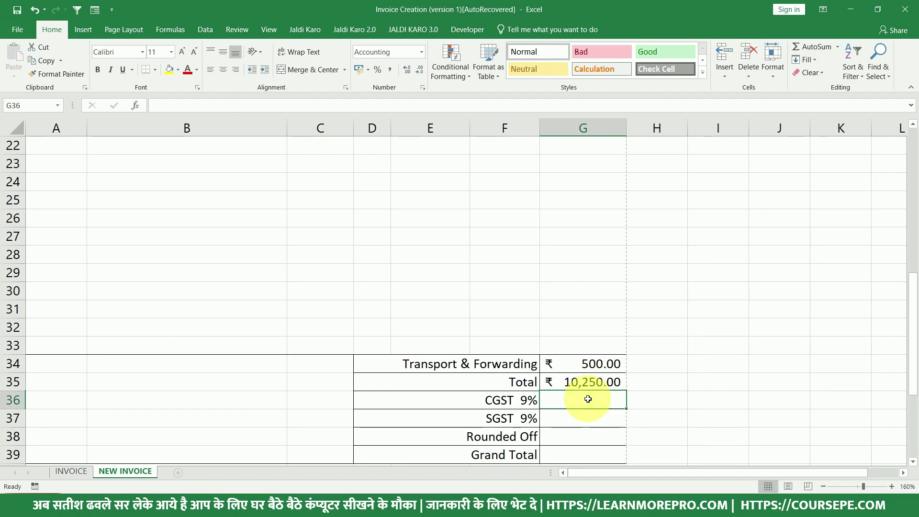
{"action": "scroll", "coordinate": [589, 399], "scroll_direction": "down", "scroll_amount": 1}
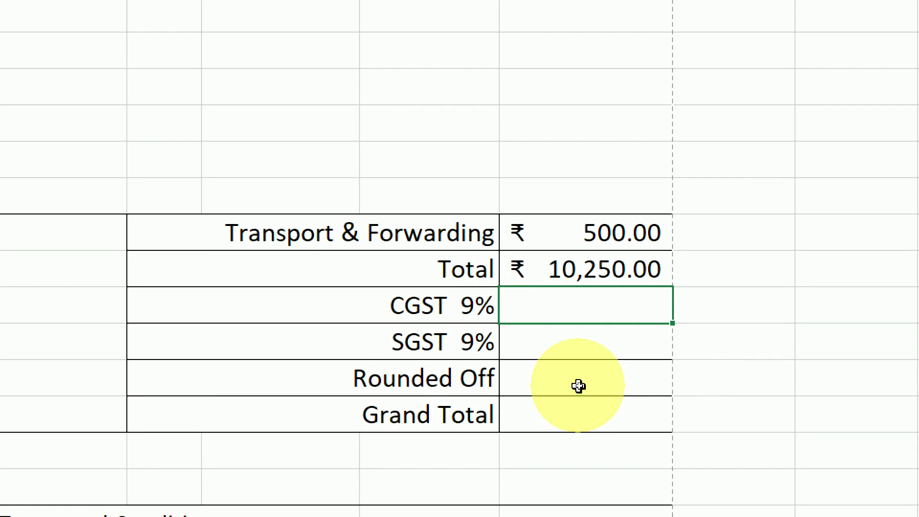
{"action": "key", "text": "Up"}
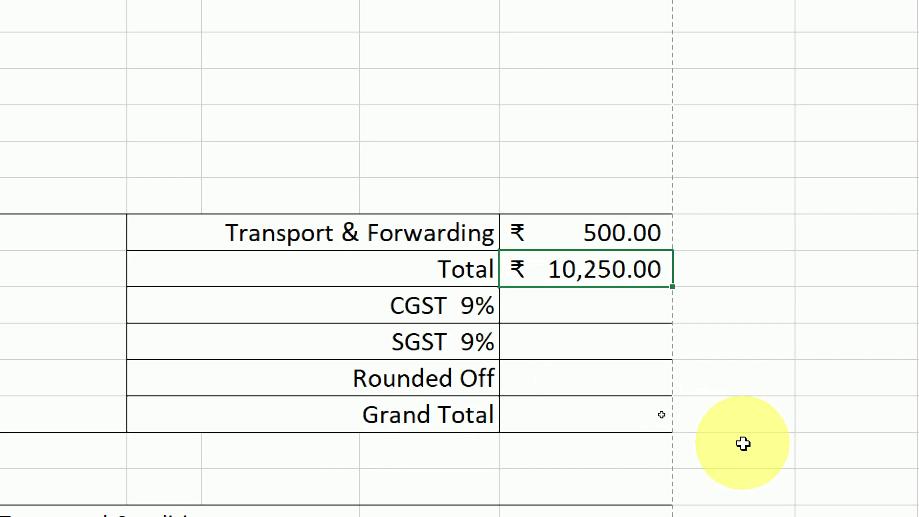
{"action": "key", "text": "F2"}
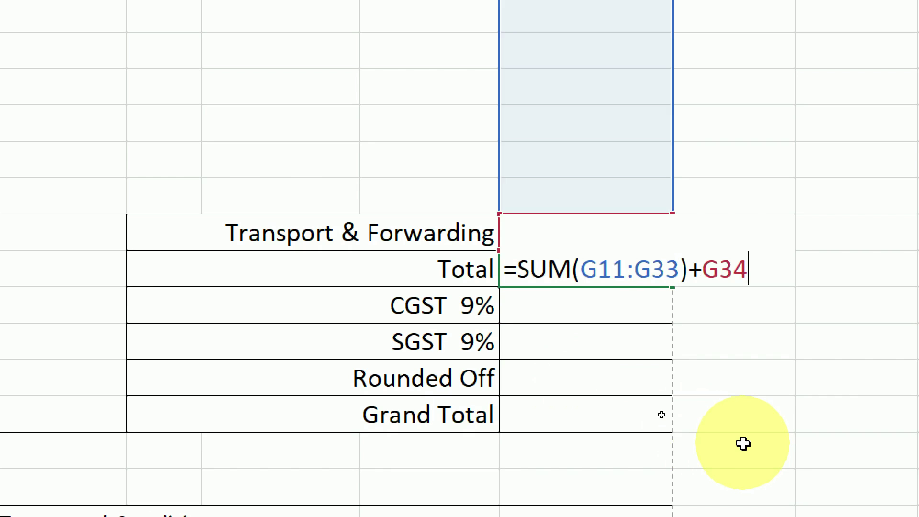
{"action": "key", "text": "Escape"}
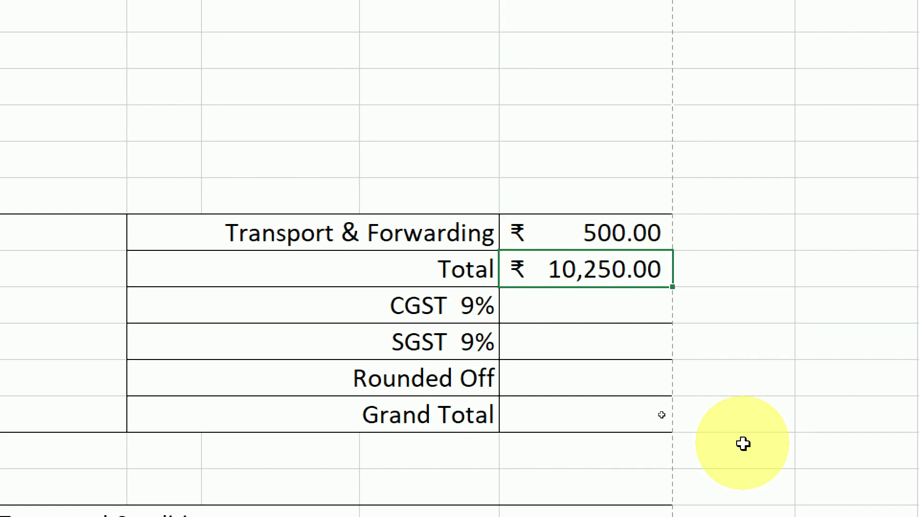
{"action": "key", "text": "Down"}
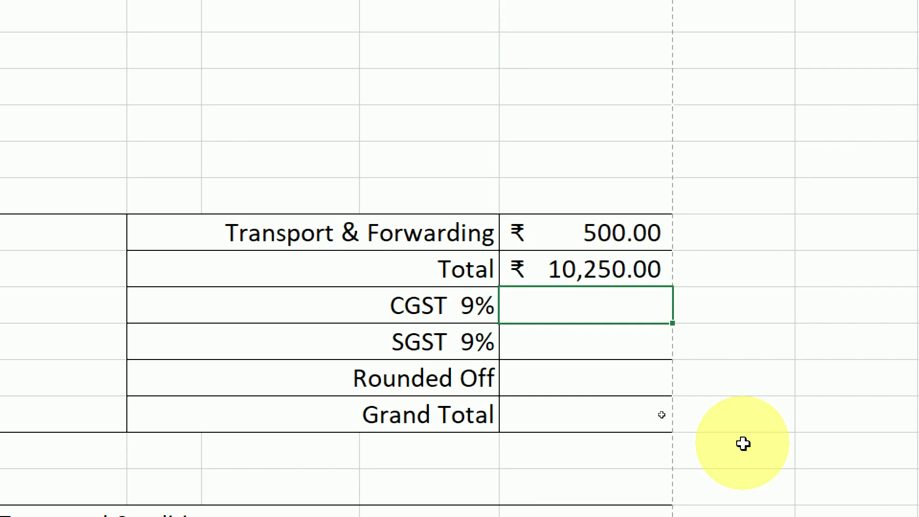
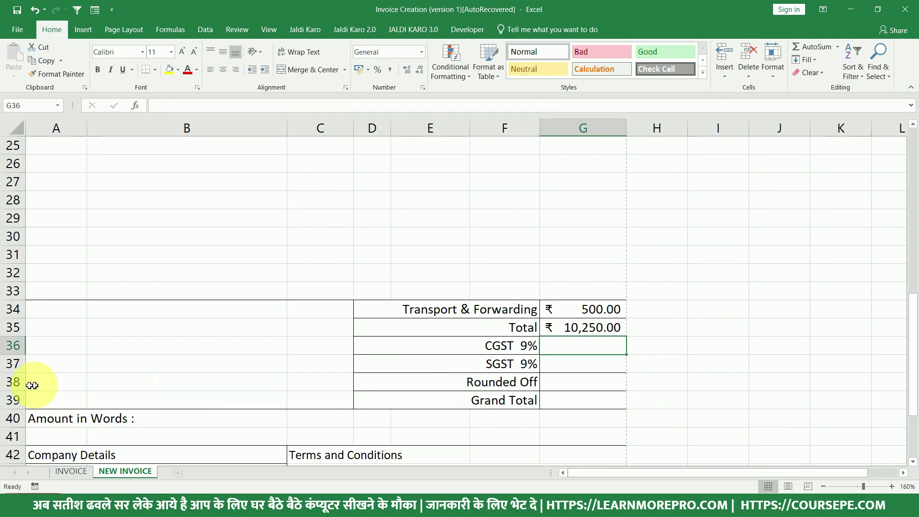
Insert a new row above Rounded Off and merge and center its cells D38:F38.
{"action": "left_click", "coordinate": [10, 382]}
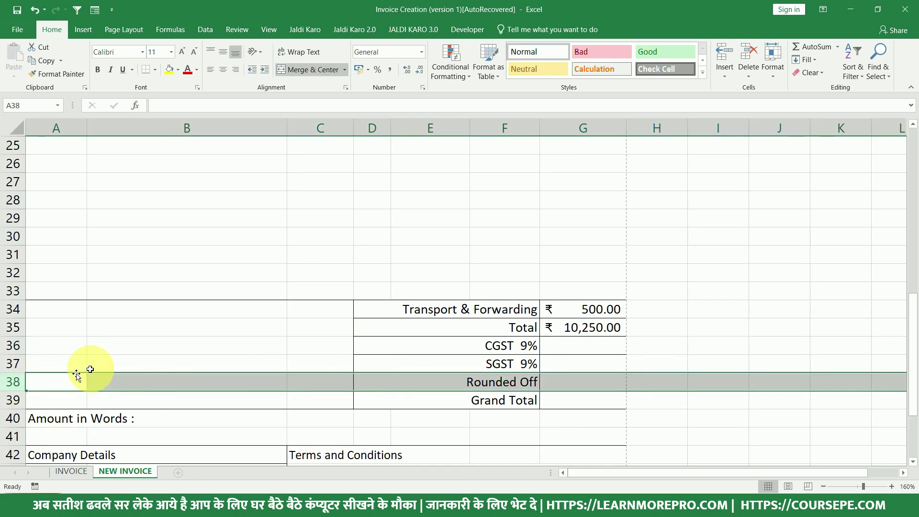
{"action": "right_click", "coordinate": [11, 381]}
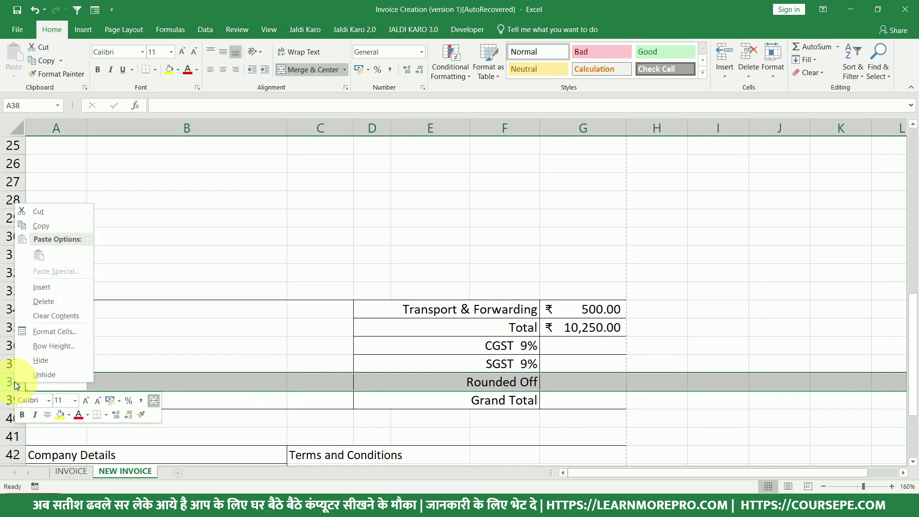
{"action": "left_click", "coordinate": [40, 286]}
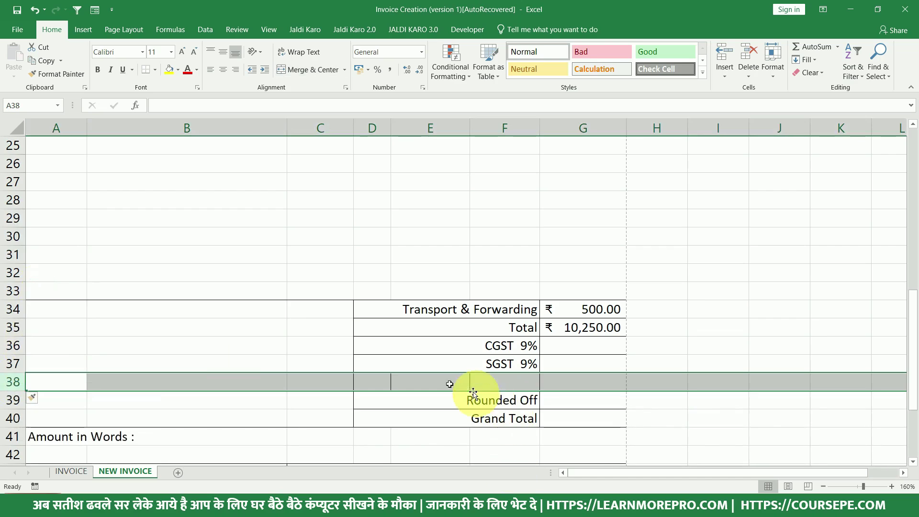
{"action": "left_click", "coordinate": [493, 381]}
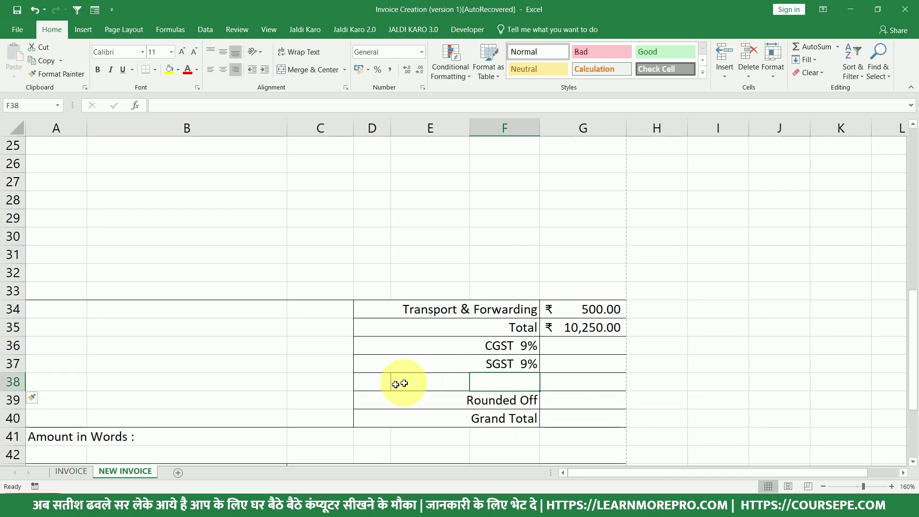
{"action": "left_click_drag", "start_coordinate": [372, 382], "coordinate": [490, 374]}
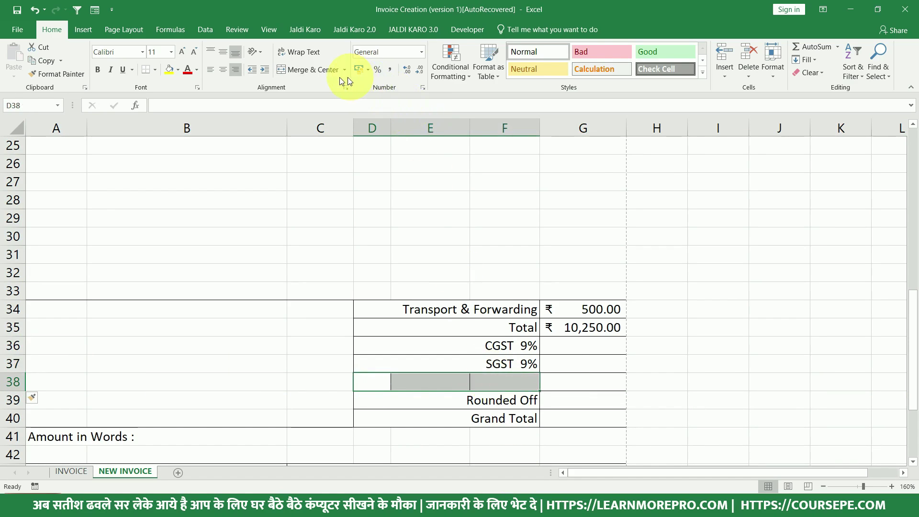
{"action": "left_click", "coordinate": [315, 70]}
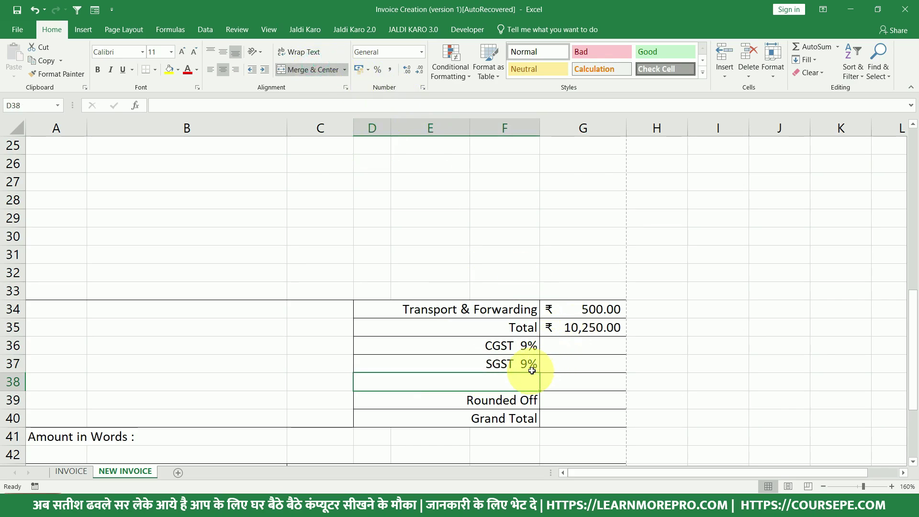
Label the merged cell D38 as IGST 18% and align the text right like the other summary labels.
{"action": "type", "text": "IGST"}
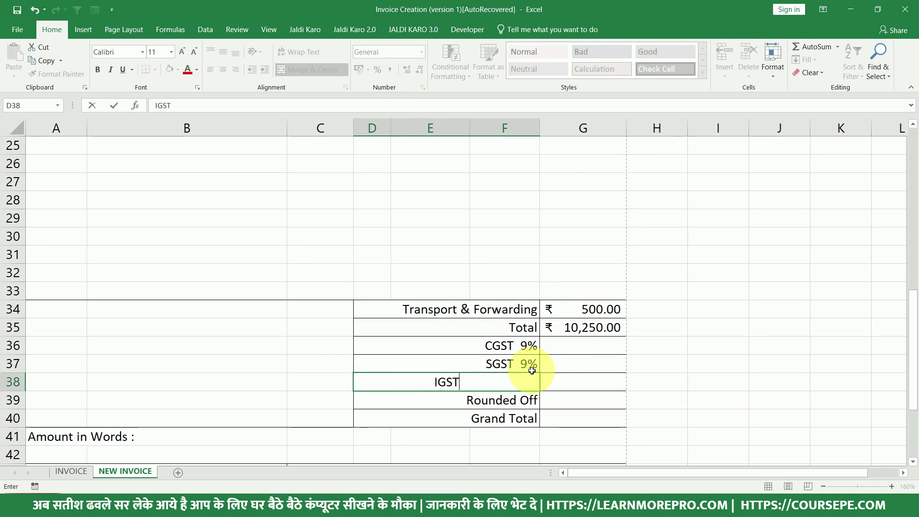
{"action": "type", "text": "18%"}
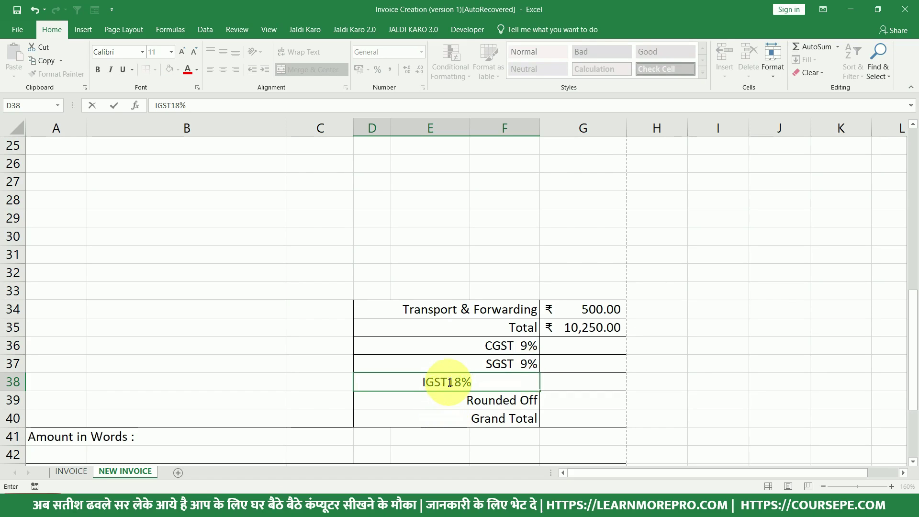
{"action": "left_click", "coordinate": [446, 406]}
{"action": "left_click", "coordinate": [449, 381]}
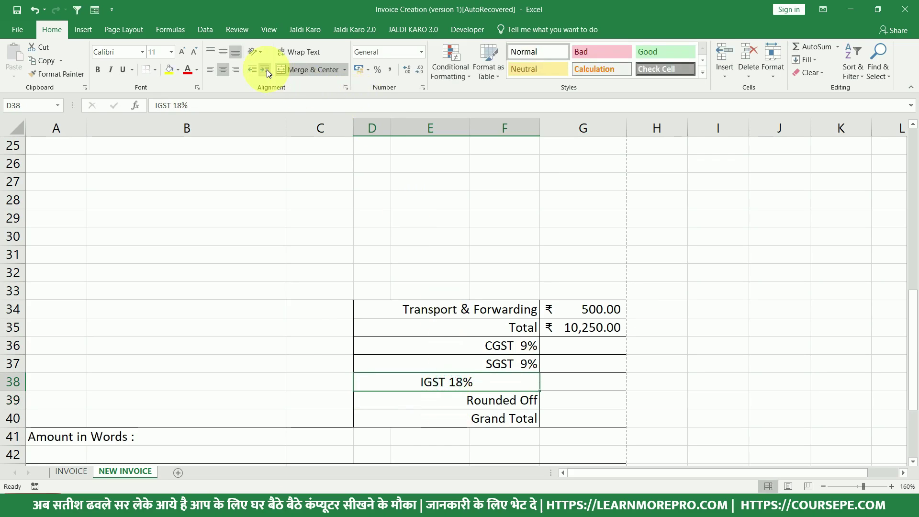
{"action": "left_click", "coordinate": [235, 70]}
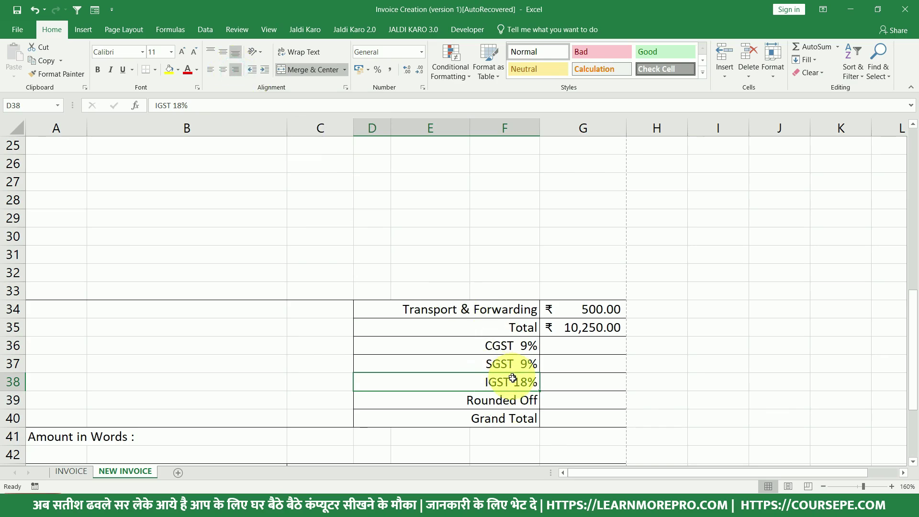
{"action": "scroll", "coordinate": [530, 382], "scroll_direction": "down", "scroll_amount": 3}
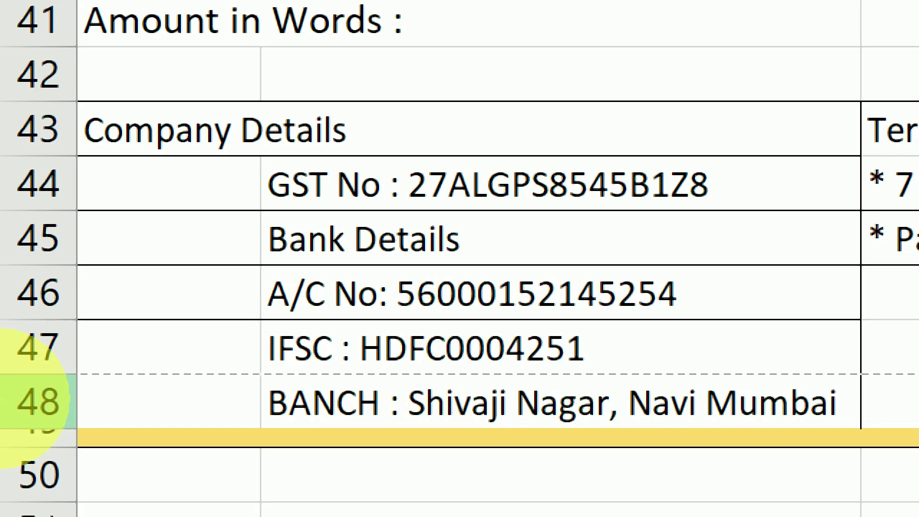
Delete the empty row 31 above the Transport & Forwarding summary to keep the invoice within one page.
{"action": "scroll", "coordinate": [8, 400], "scroll_direction": "up", "scroll_amount": 4}
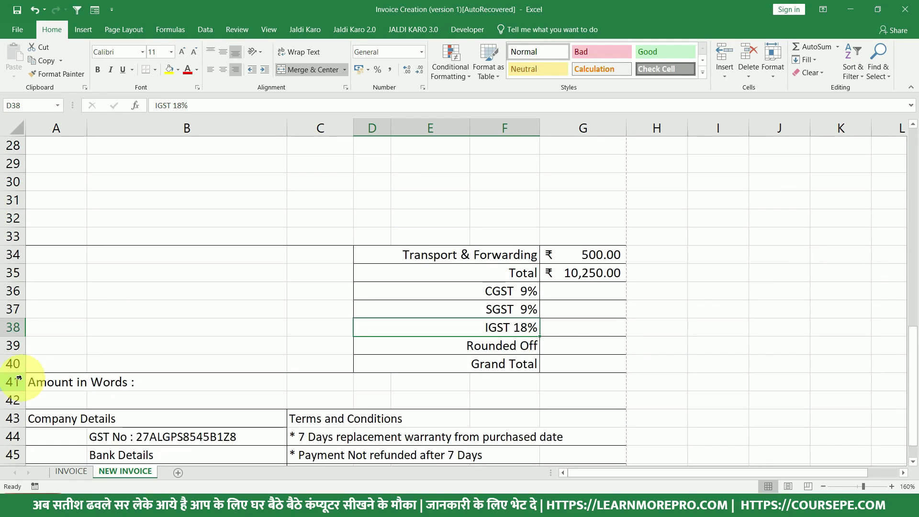
{"action": "left_click", "coordinate": [5, 307]}
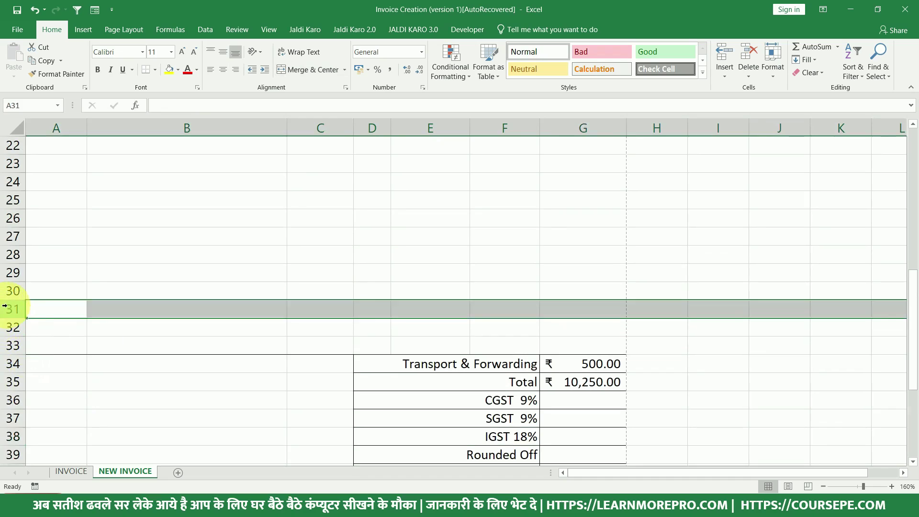
{"action": "key", "text": "ctrl+minus"}
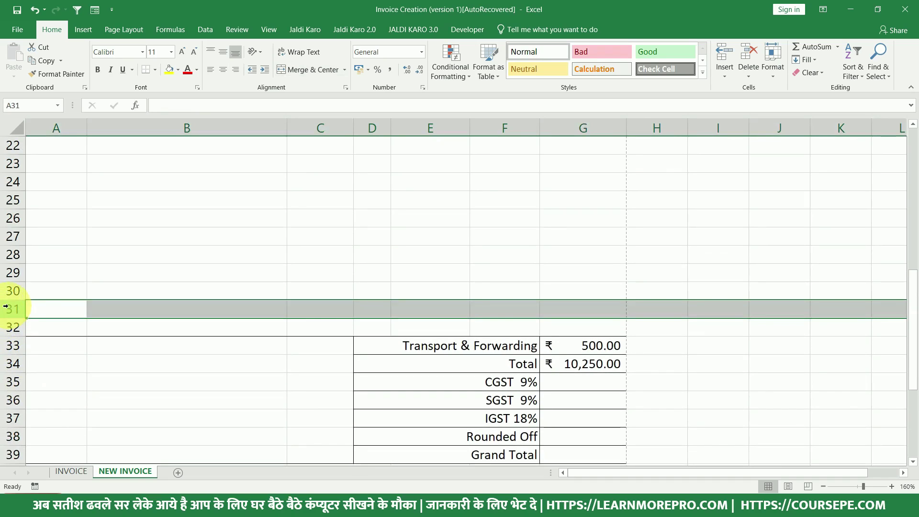
{"action": "scroll", "coordinate": [529, 422], "scroll_direction": "down", "scroll_amount": 4}
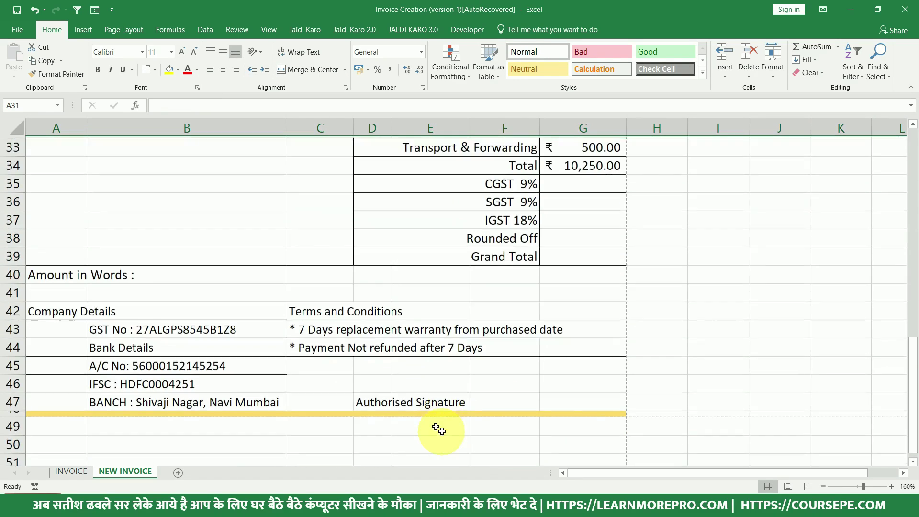
Append the company's GST number, labelled GST, after the mobile number in the contact line in A4.
{"action": "scroll", "coordinate": [391, 398], "scroll_direction": "up", "scroll_amount": 3}
{"action": "left_click", "coordinate": [568, 332]}
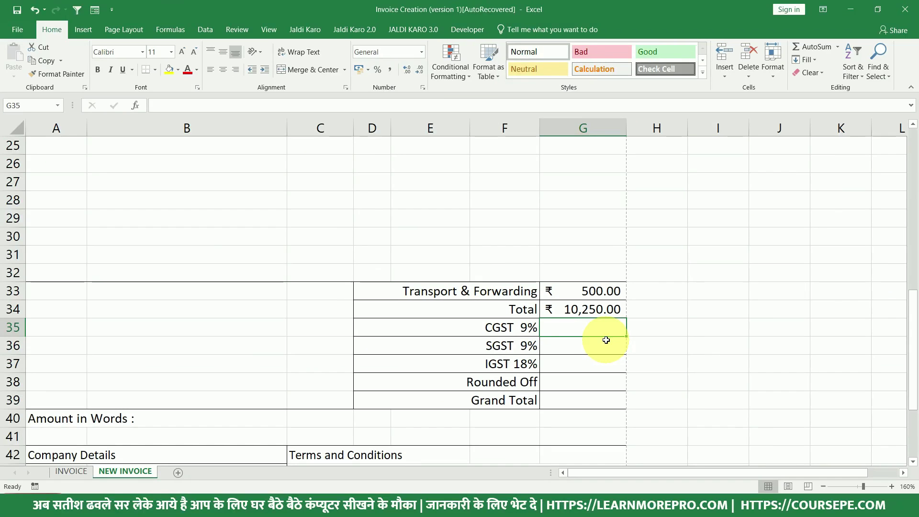
{"action": "left_click", "coordinate": [578, 347]}
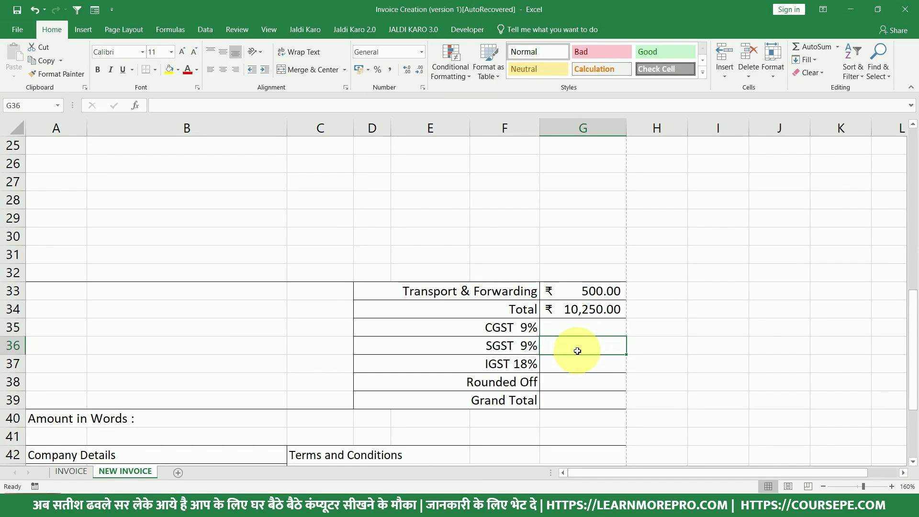
{"action": "scroll", "coordinate": [575, 346], "scroll_direction": "up", "scroll_amount": 1}
{"action": "scroll", "coordinate": [574, 346], "scroll_direction": "up", "scroll_amount": 8}
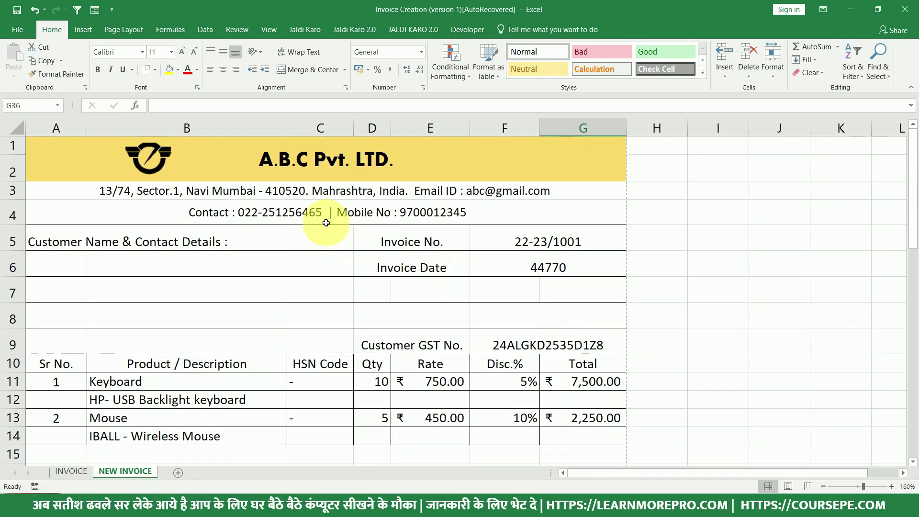
{"action": "left_click", "coordinate": [471, 213]}
{"action": "double_click", "coordinate": [471, 212]}
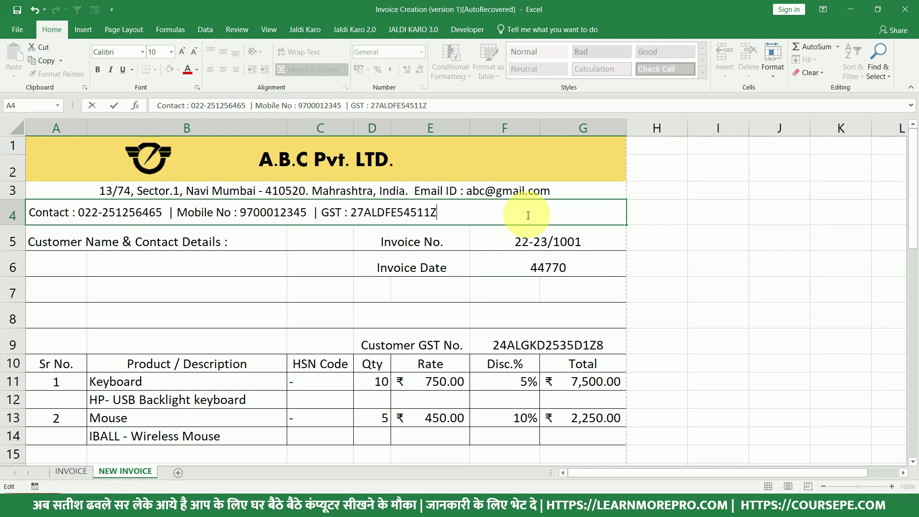
{"action": "left_click", "coordinate": [423, 212]}
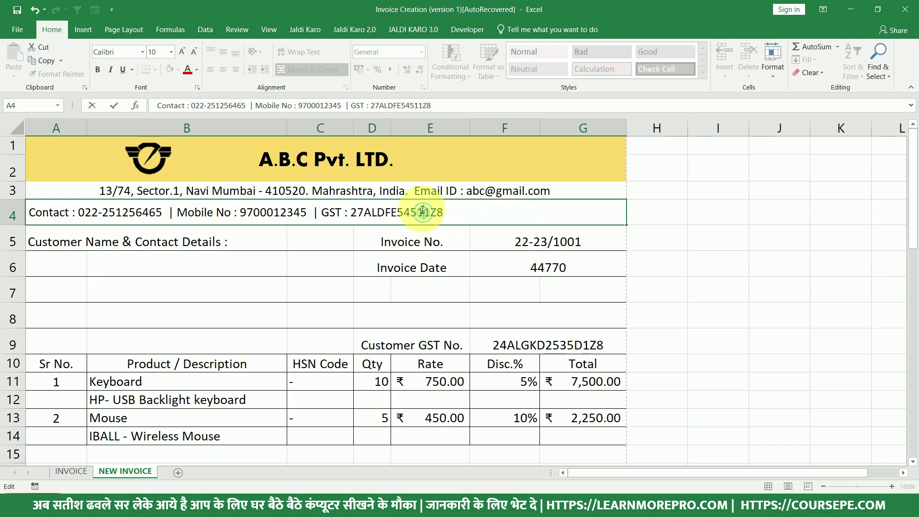
{"action": "key", "text": "Return"}
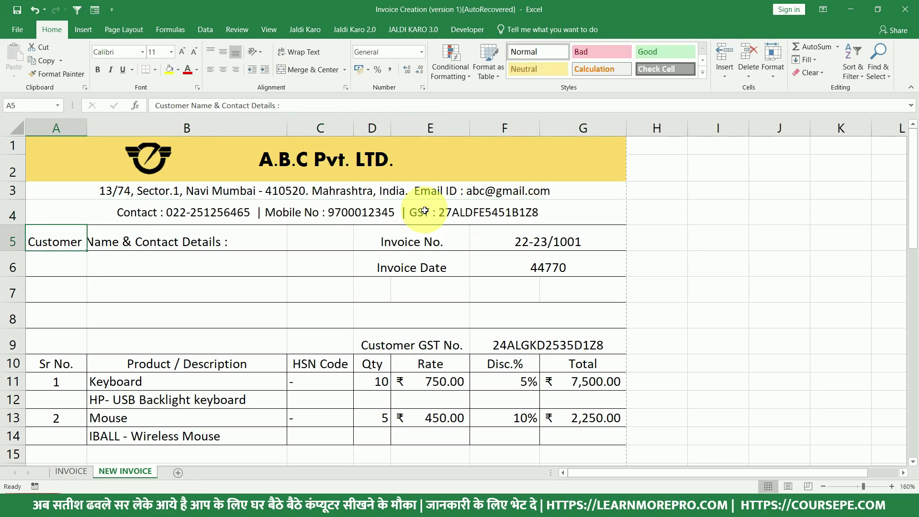
Compare the company's GST number in A4 with the Customer GST No. in F9 and the customer details area A6:C9.
{"action": "left_click", "coordinate": [426, 212]}
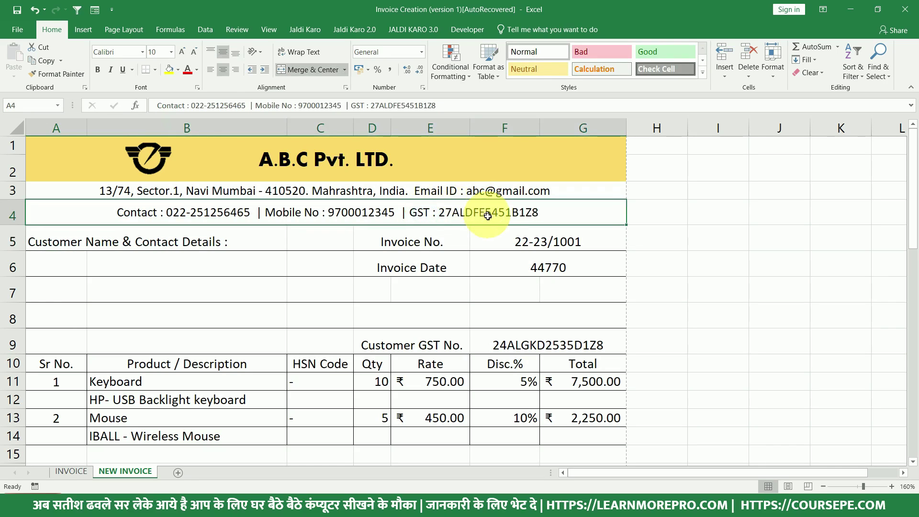
{"action": "scroll", "coordinate": [493, 225], "scroll_direction": "down", "scroll_amount": 2}
{"action": "left_click_drag", "start_coordinate": [417, 205], "coordinate": [518, 205]}
{"action": "scroll", "coordinate": [518, 207], "scroll_direction": "up", "scroll_amount": 2}
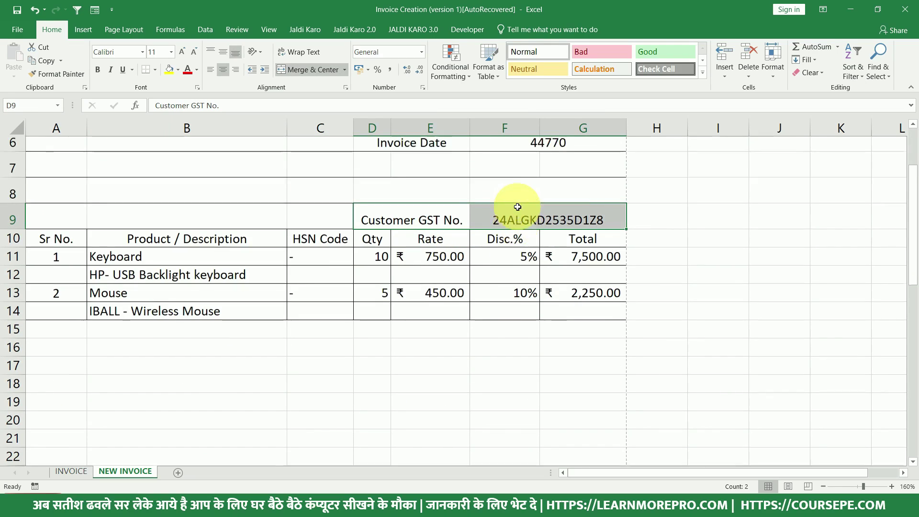
{"action": "left_click_drag", "start_coordinate": [76, 263], "coordinate": [268, 326]}
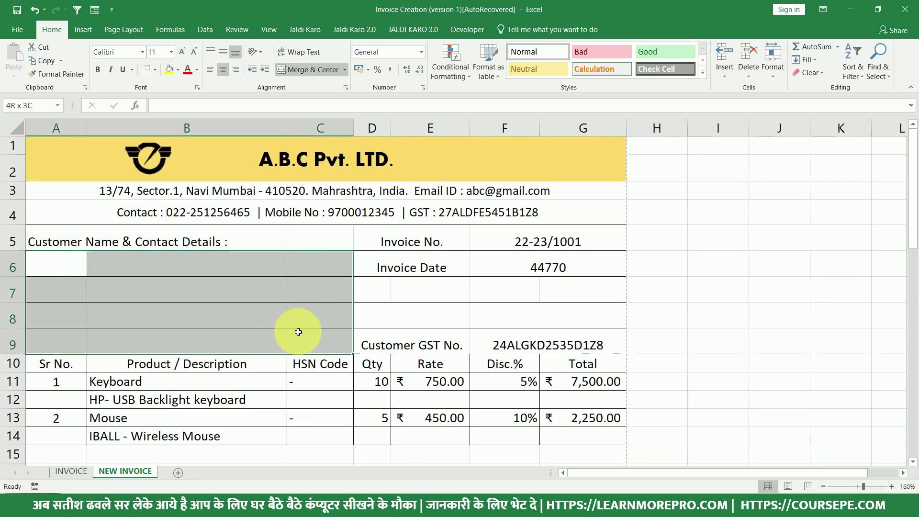
{"action": "left_click", "coordinate": [526, 347]}
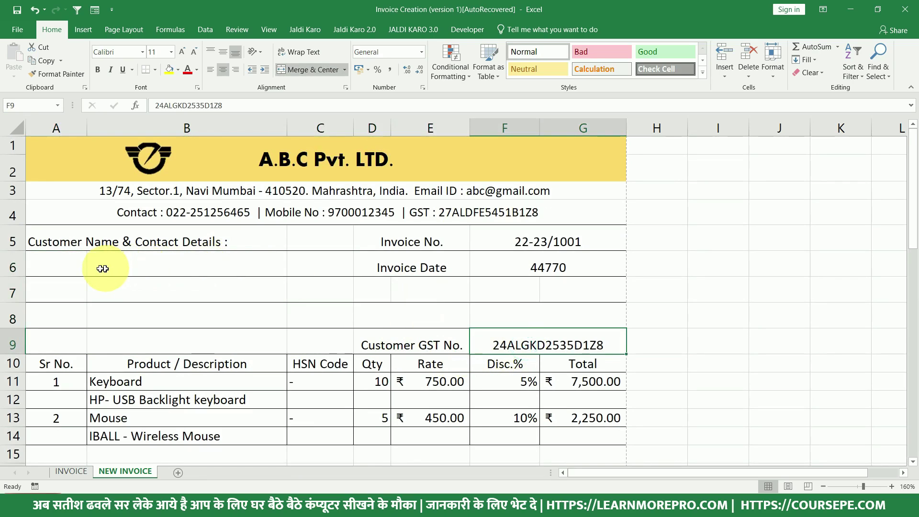
{"action": "left_click_drag", "start_coordinate": [67, 263], "coordinate": [322, 332]}
{"action": "left_click", "coordinate": [505, 344]}
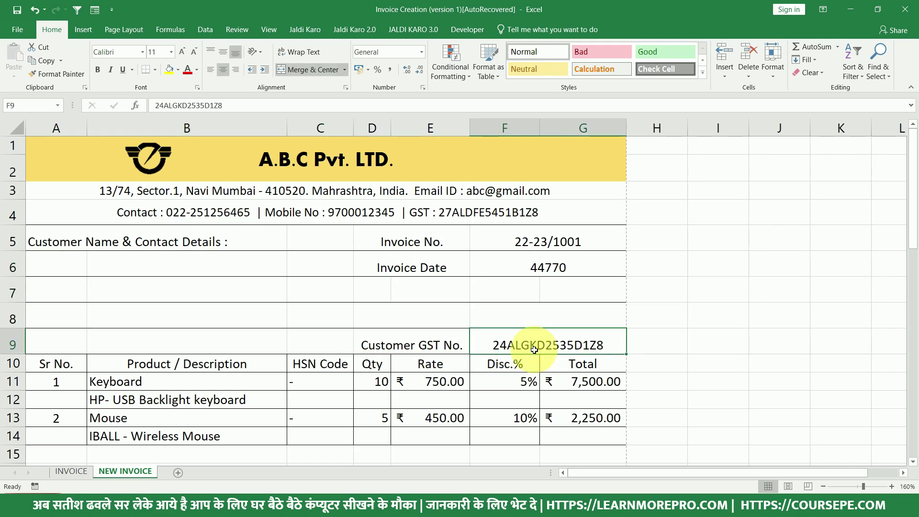
{"action": "scroll", "coordinate": [527, 336], "scroll_direction": "down", "scroll_amount": 3}
{"action": "scroll", "coordinate": [519, 324], "scroll_direction": "up", "scroll_amount": 3}
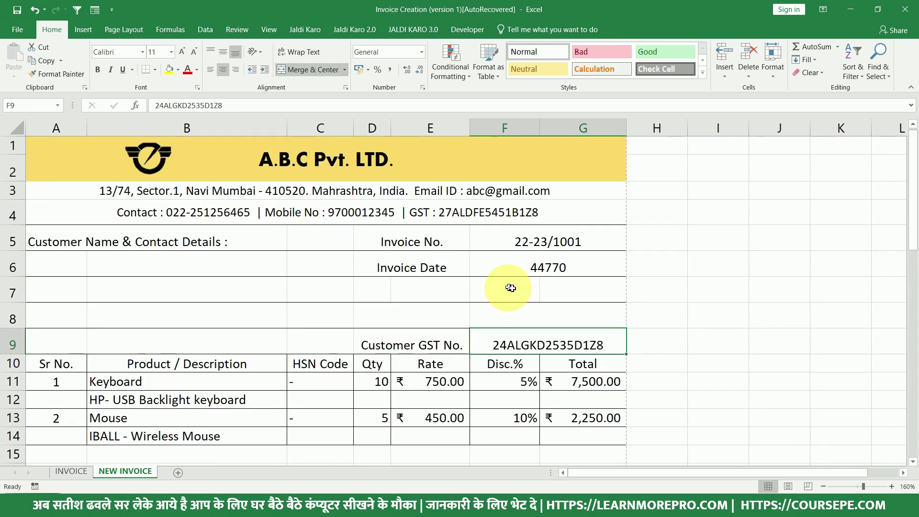
{"action": "left_click", "coordinate": [447, 212]}
{"action": "left_click", "coordinate": [525, 341]}
Extract the first two characters of the Customer GST No. into the CGST cell G35 with =LEFT(F9,2).
{"action": "scroll", "coordinate": [527, 345], "scroll_direction": "down", "scroll_amount": 8}
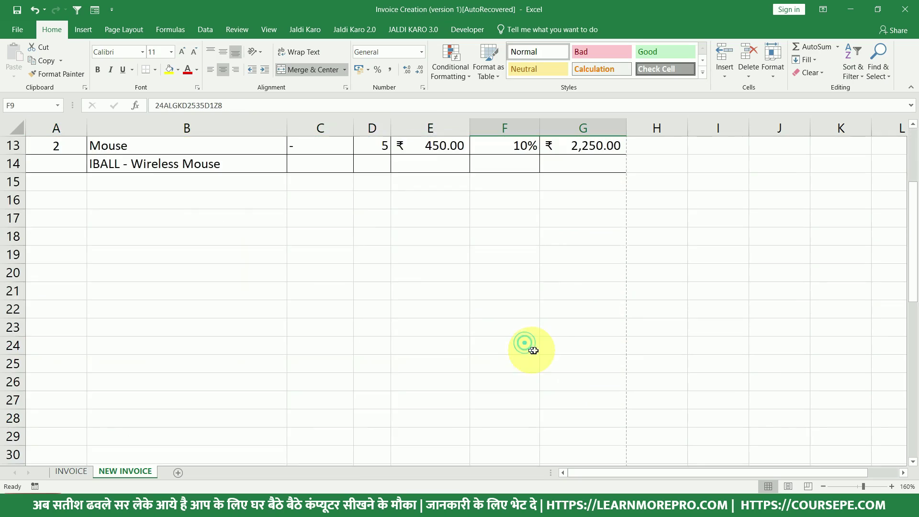
{"action": "left_click_drag", "start_coordinate": [559, 334], "coordinate": [566, 363]}
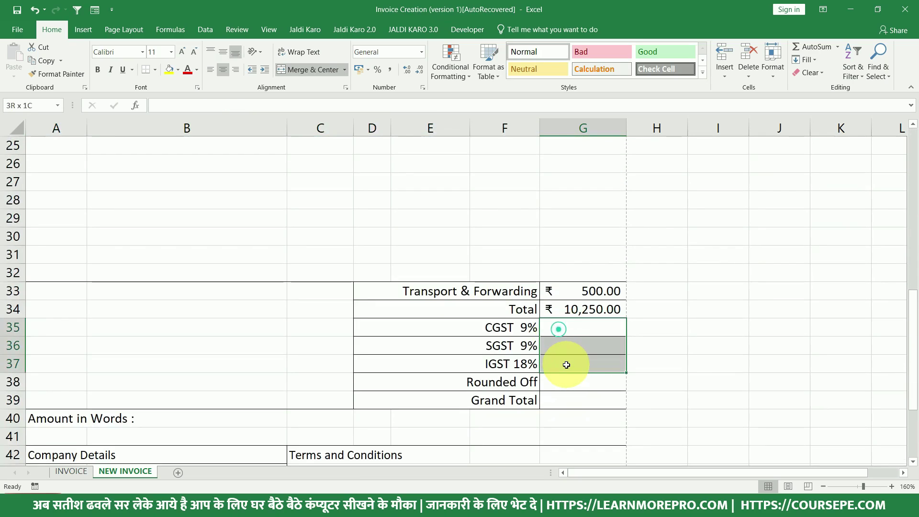
{"action": "left_click", "coordinate": [572, 325]}
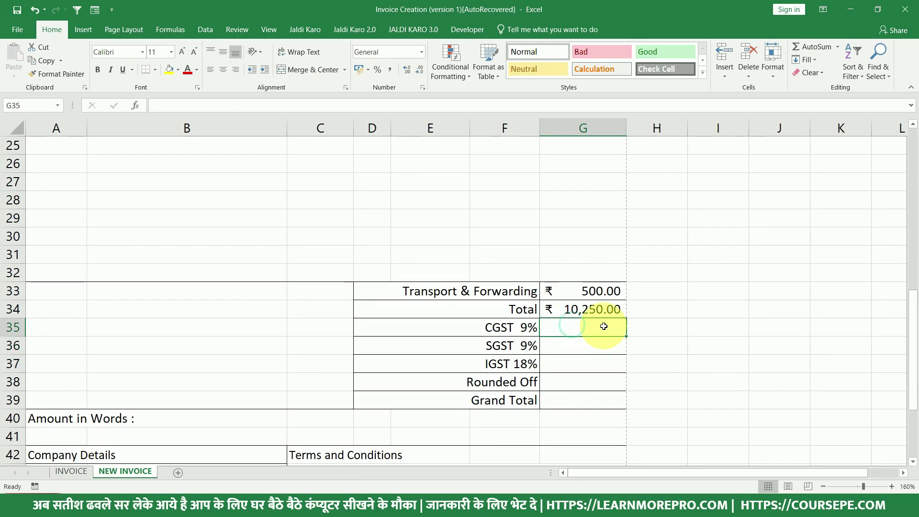
{"action": "type", "text": "=LEFT("}
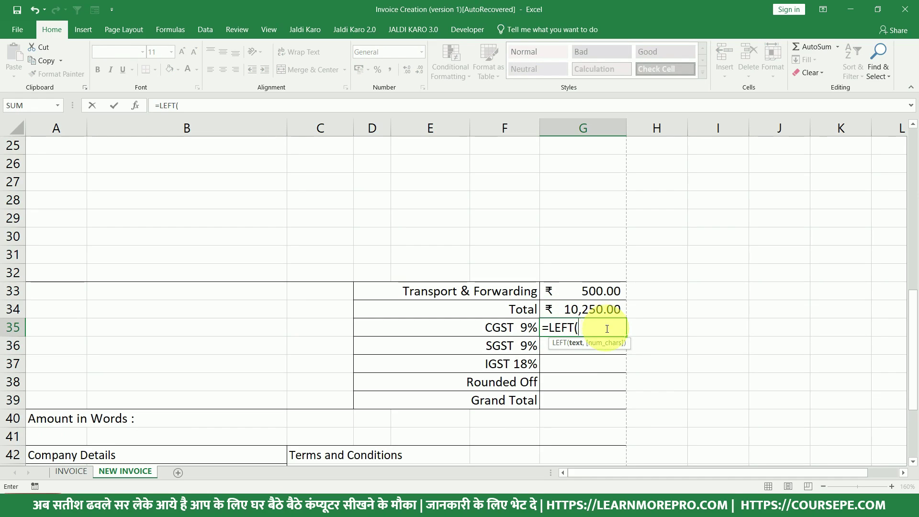
{"action": "scroll", "coordinate": [605, 326], "scroll_direction": "up", "scroll_amount": 7}
{"action": "left_click", "coordinate": [562, 282]}
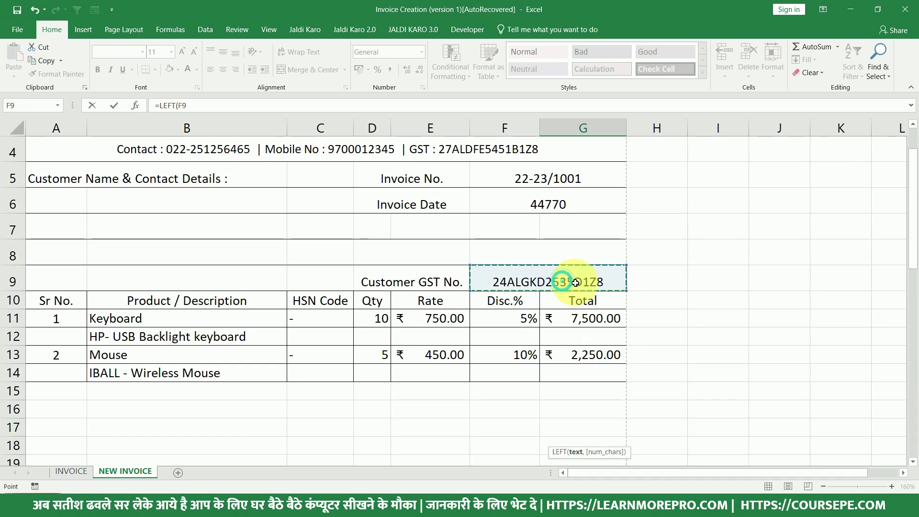
{"action": "scroll", "coordinate": [605, 314], "scroll_direction": "down", "scroll_amount": 7}
{"action": "scroll", "coordinate": [620, 410], "scroll_direction": "down", "scroll_amount": 1}
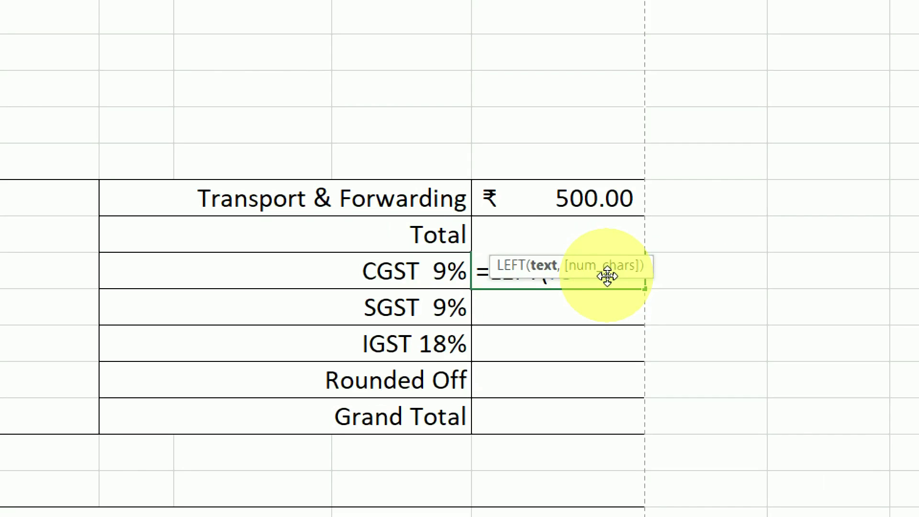
{"action": "type", "text": ","}
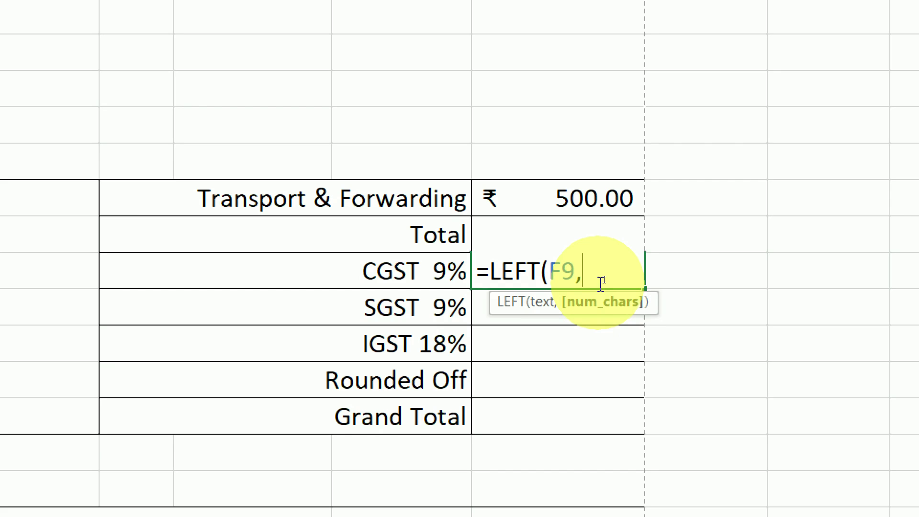
{"action": "type", "text": "2)"}
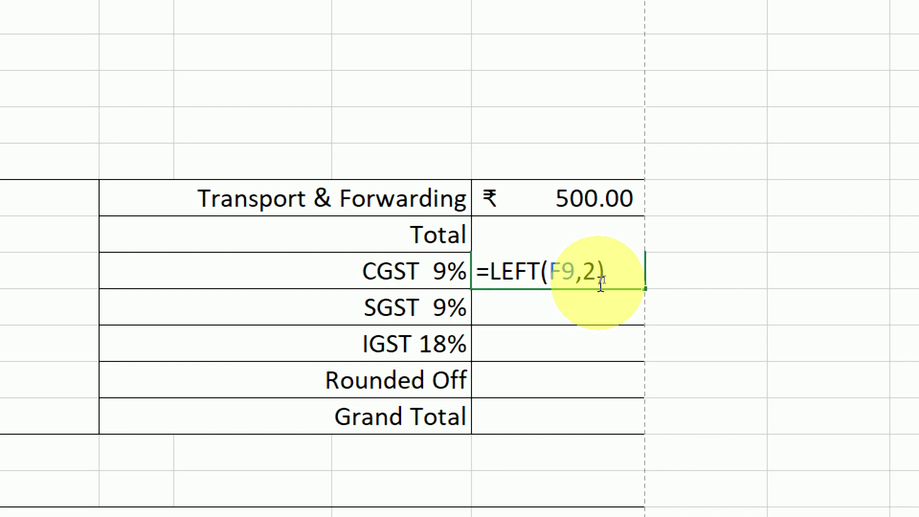
{"action": "key", "text": "Return"}
{"action": "left_click", "coordinate": [600, 283]}
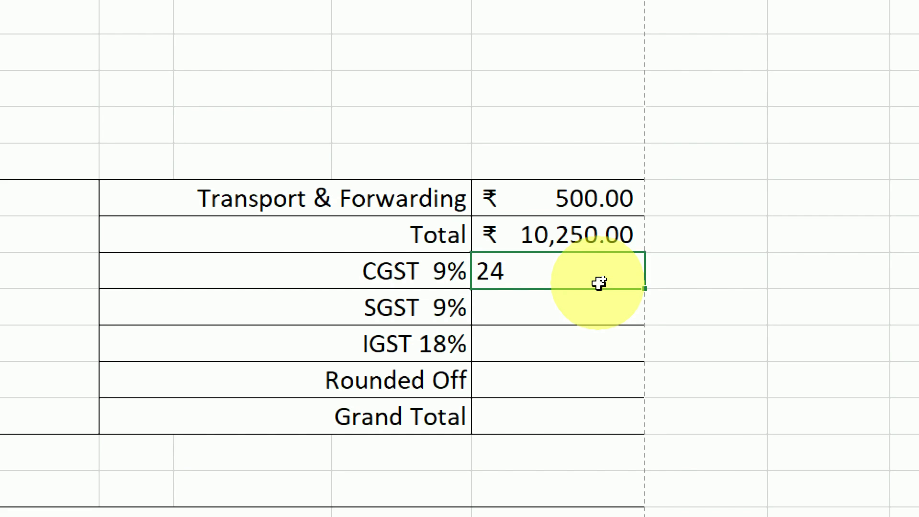
{"action": "type", "text": "-"}
{"action": "key", "text": "Escape"}
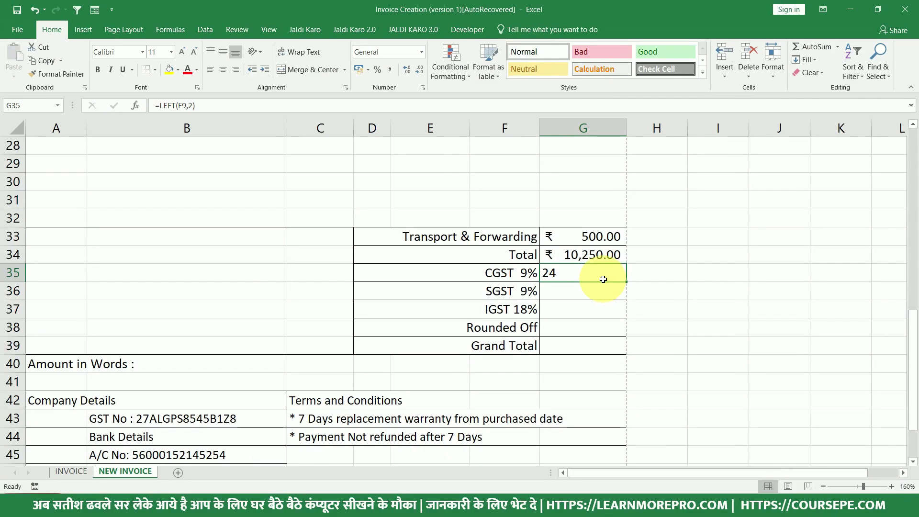
Change the two-digit state code at the start of the Customer GST No. in F9 to 27.
{"action": "scroll", "coordinate": [589, 300], "scroll_direction": "up", "scroll_amount": 3}
{"action": "scroll", "coordinate": [596, 282], "scroll_direction": "up", "scroll_amount": 4}
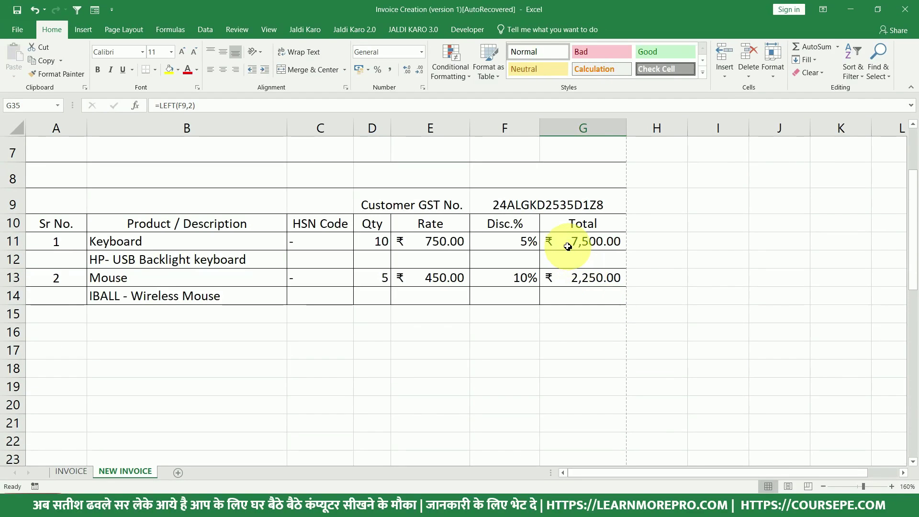
{"action": "left_click", "coordinate": [491, 198]}
{"action": "double_click", "coordinate": [496, 203]}
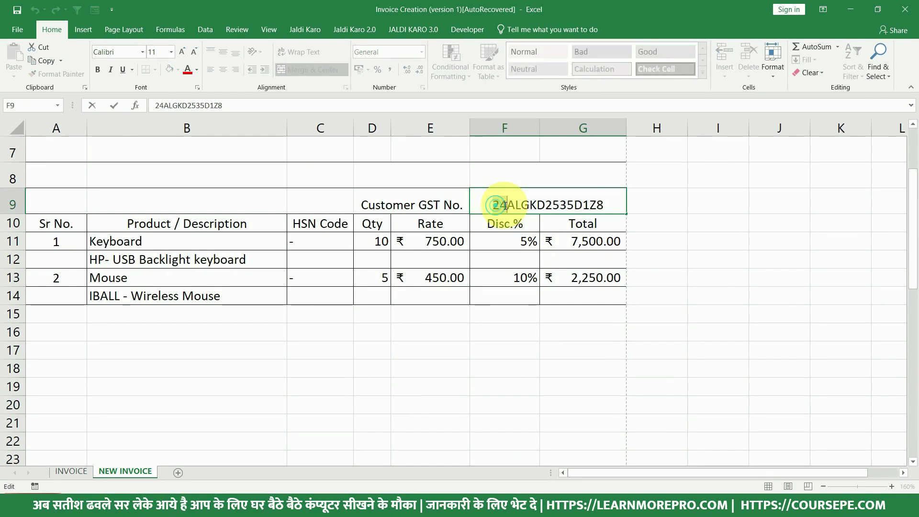
{"action": "left_click_drag", "start_coordinate": [494, 205], "coordinate": [507, 204]}
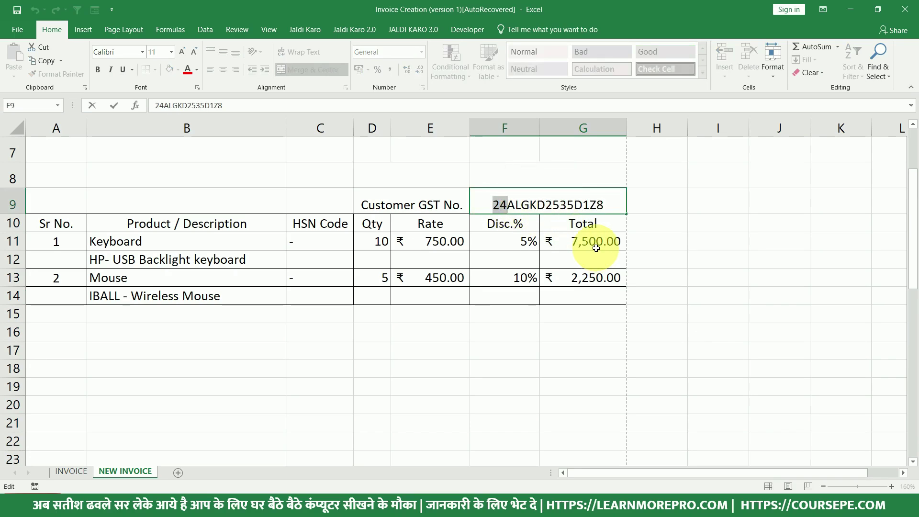
{"action": "type", "text": "27"}
{"action": "key", "text": "Return"}
Wrap the LEFT(F9,2) expression in the CGST cell G35 in an IF function.
{"action": "scroll", "coordinate": [584, 261], "scroll_direction": "down", "scroll_amount": 4}
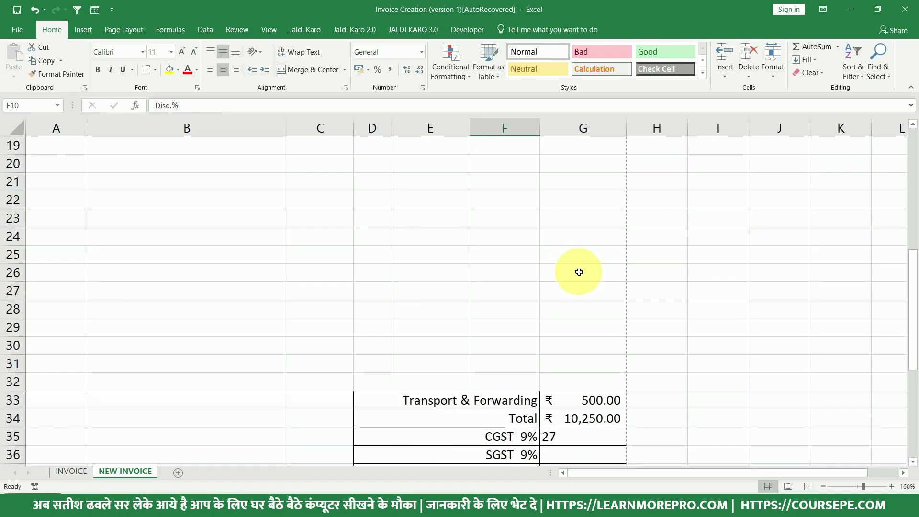
{"action": "scroll", "coordinate": [580, 287], "scroll_direction": "down", "scroll_amount": 1}
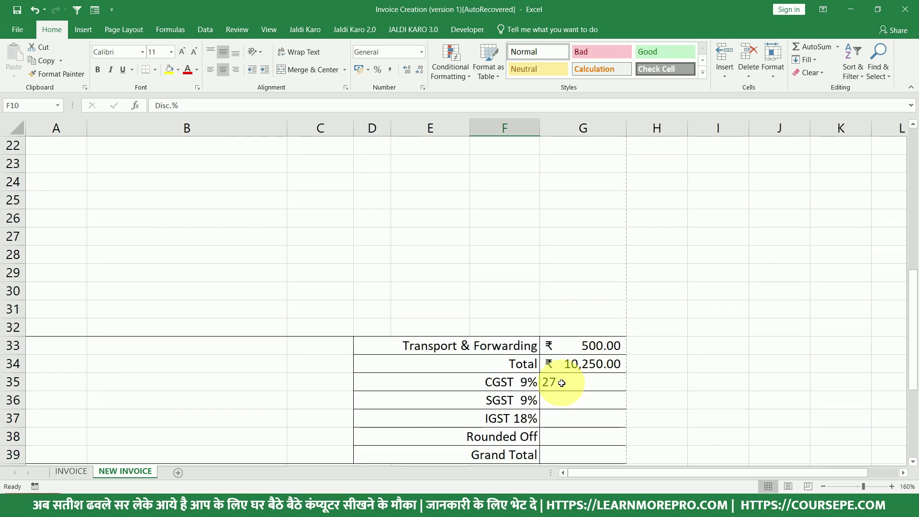
{"action": "left_click", "coordinate": [562, 383]}
{"action": "double_click", "coordinate": [562, 384]}
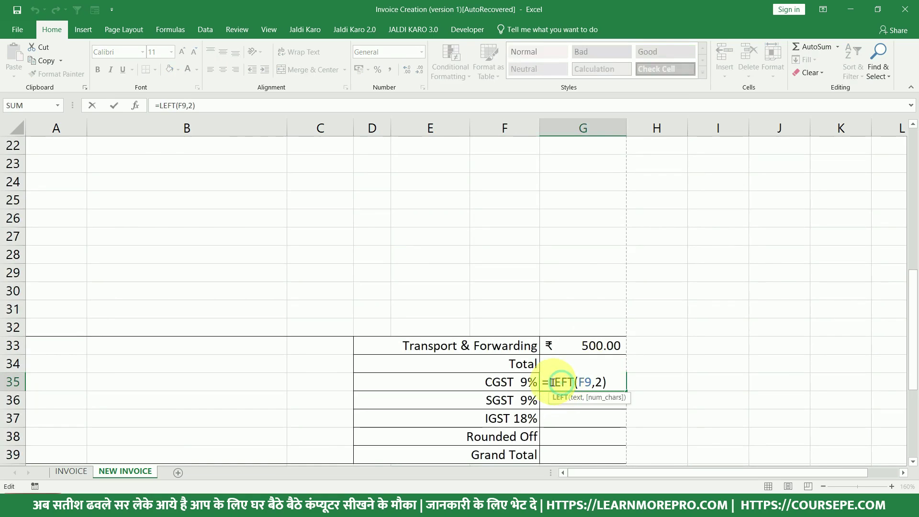
{"action": "left_click", "coordinate": [551, 384]}
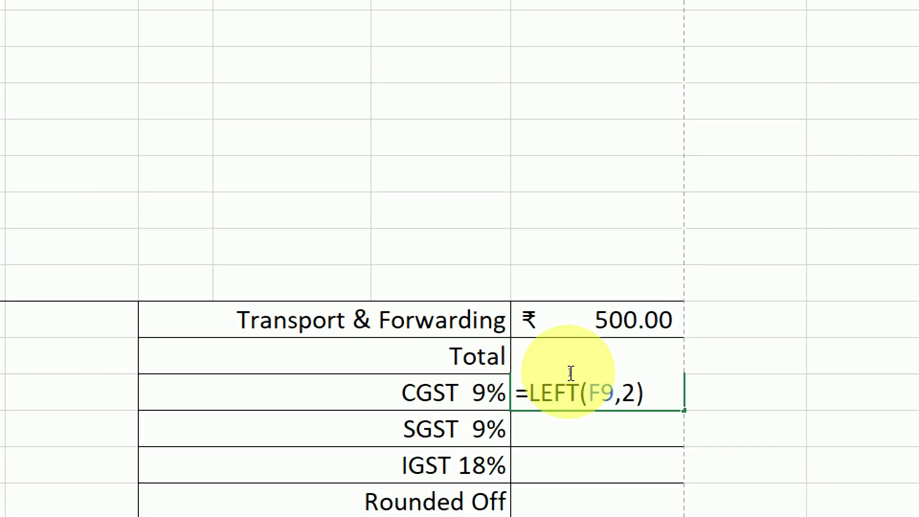
{"action": "type", "text": "IF_"}
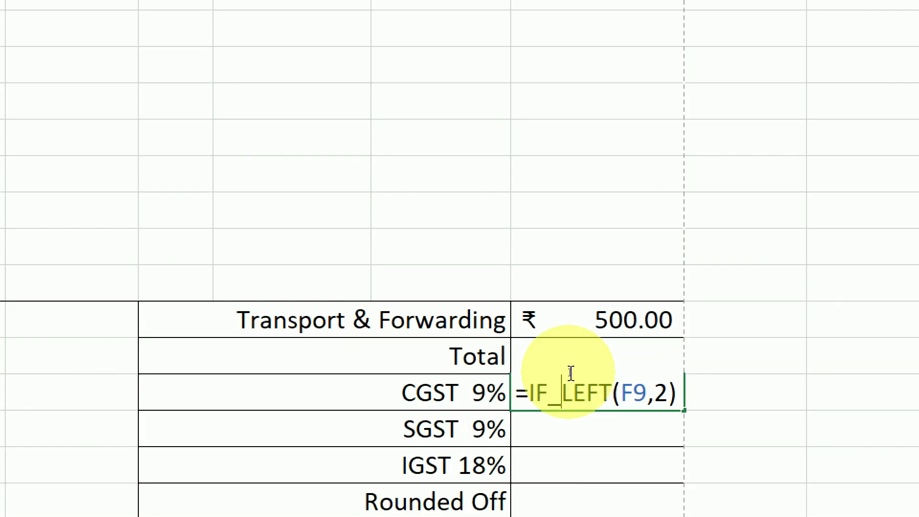
{"action": "key", "text": "BackSpace"}
{"action": "type", "text": "("}
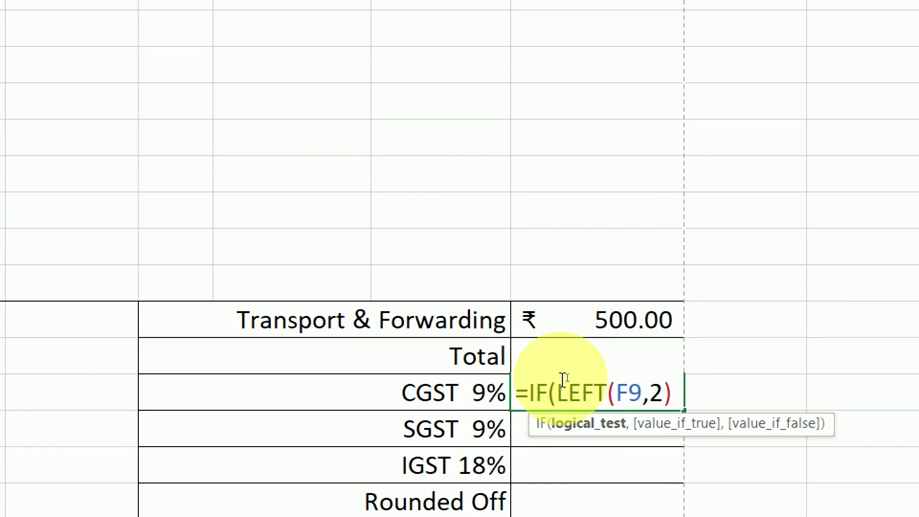
Evaluate the LEFT(F9,2) part inside the G35 formula, then restore the expression.
{"action": "left_click", "coordinate": [681, 397]}
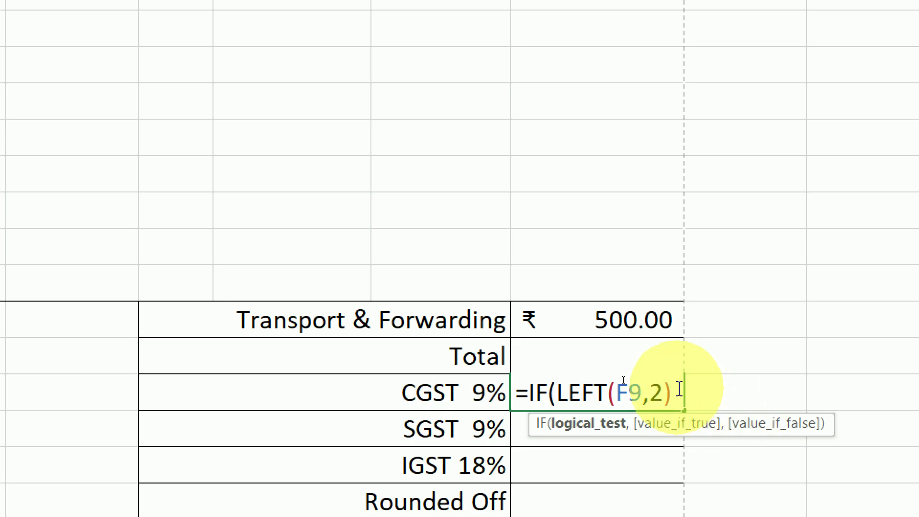
{"action": "left_click_drag", "start_coordinate": [672, 393], "coordinate": [556, 388]}
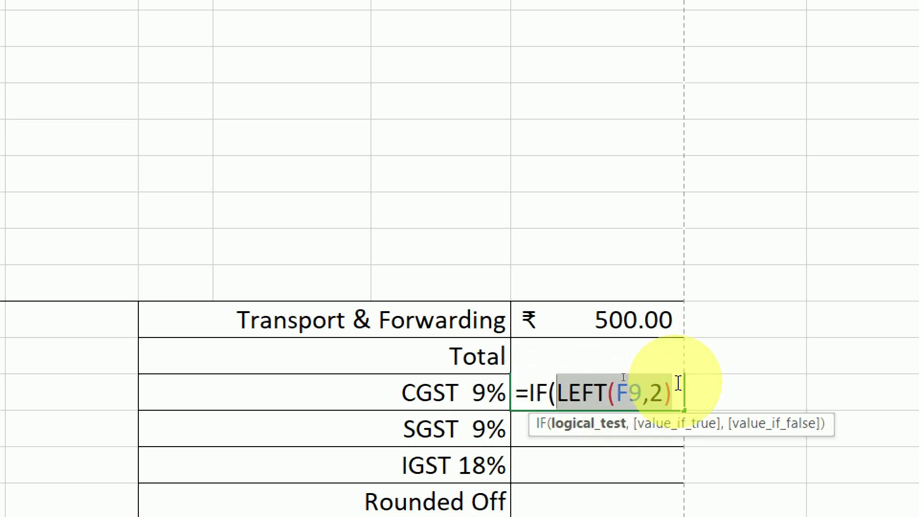
{"action": "key", "text": "F9"}
{"action": "key", "text": "ctrl+z"}
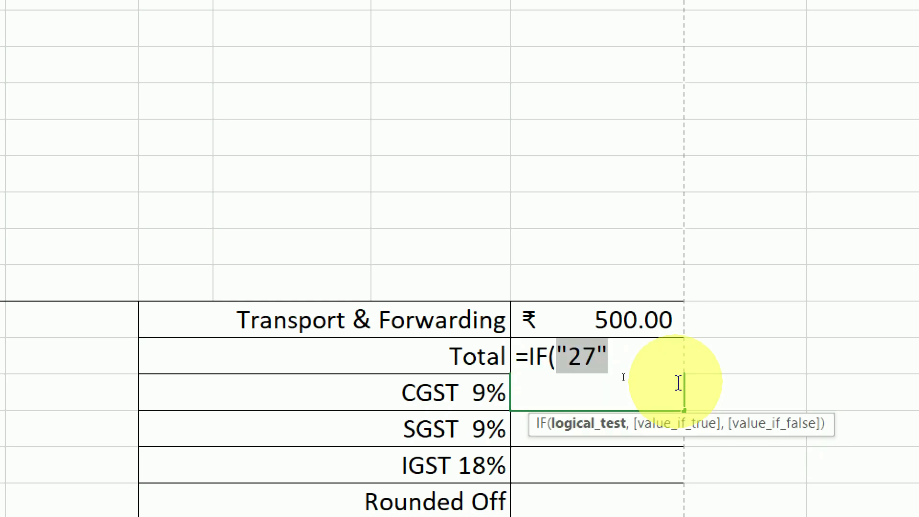
Complete the IF arguments in G35 with the test =27, the true value G34*9% and an empty text "" as the false value.
{"action": "left_click", "coordinate": [676, 388]}
{"action": "type", "text": "="}
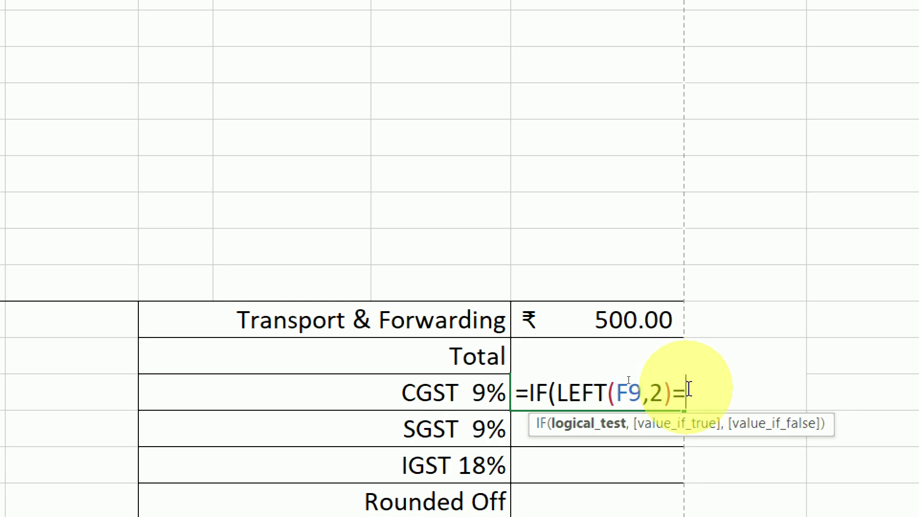
{"action": "type", "text": "27,"}
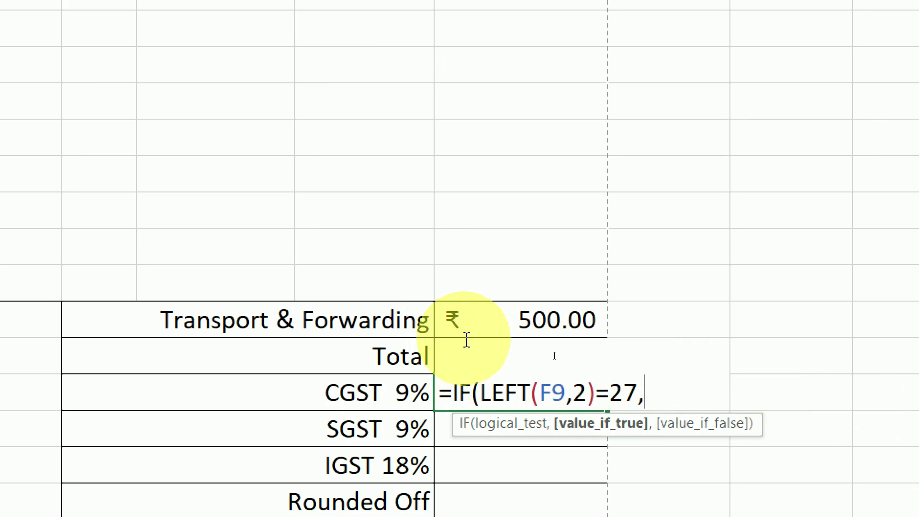
{"action": "left_click", "coordinate": [414, 356]}
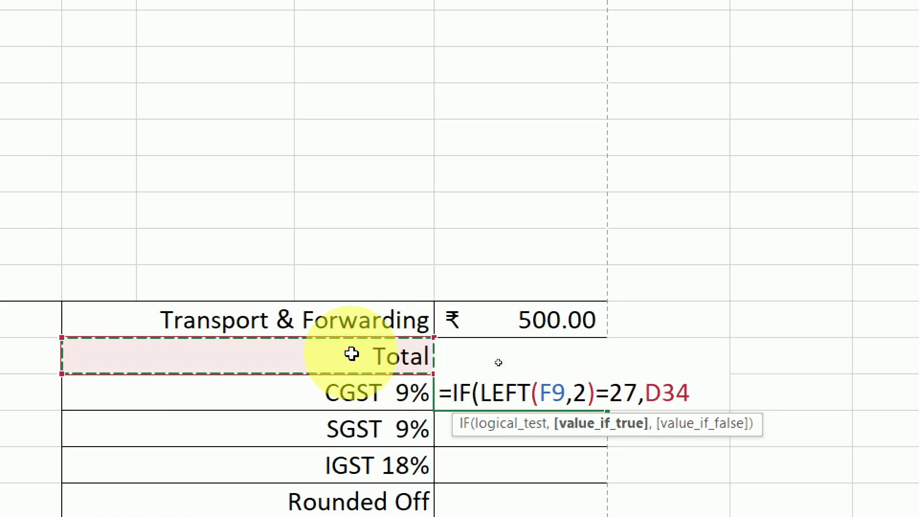
{"action": "key", "text": "Right"}
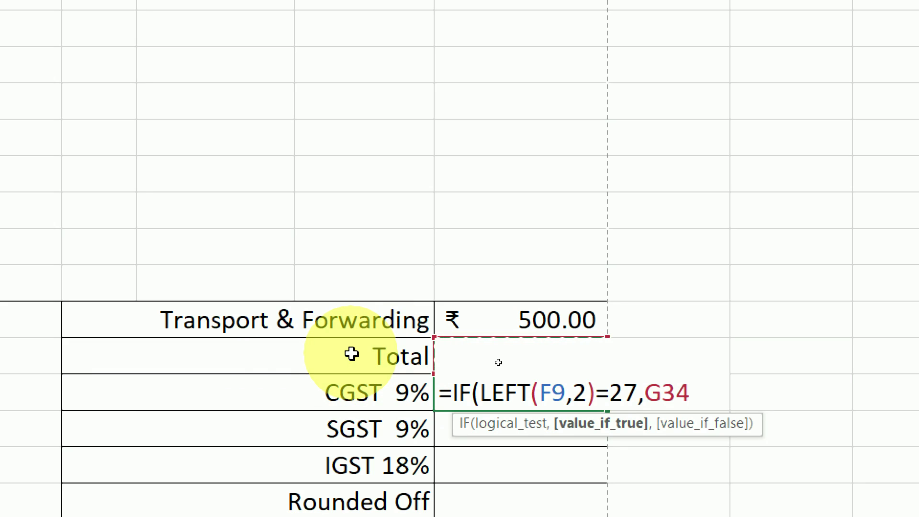
{"action": "key", "text": "Left"}
{"action": "key", "text": "Right"}
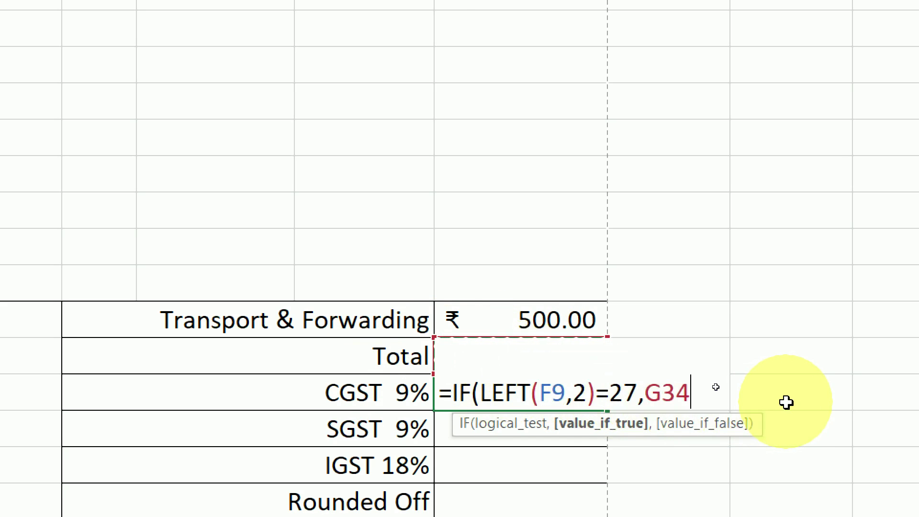
{"action": "type", "text": "*9%"}
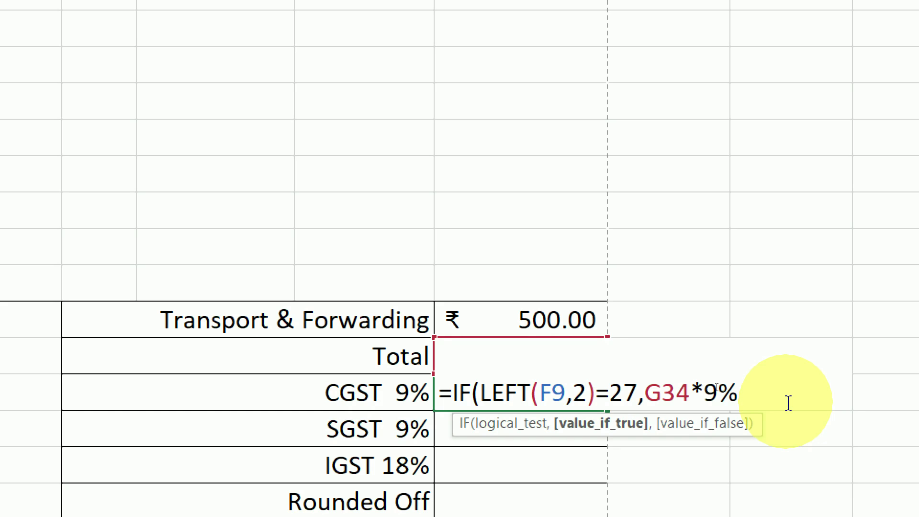
{"action": "type", "text": ","}
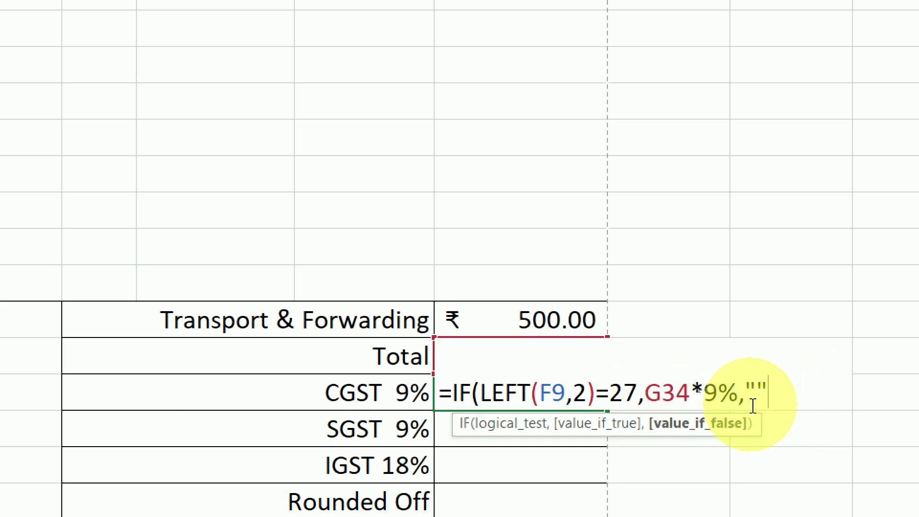
Enclose the 27 in quotation marks and enter the CGST formula =IF(LEFT(F9,2)="27",G34*9%,"") in G35, accepting the closing-bracket correction.
{"action": "left_click_drag", "start_coordinate": [644, 380], "coordinate": [739, 389]}
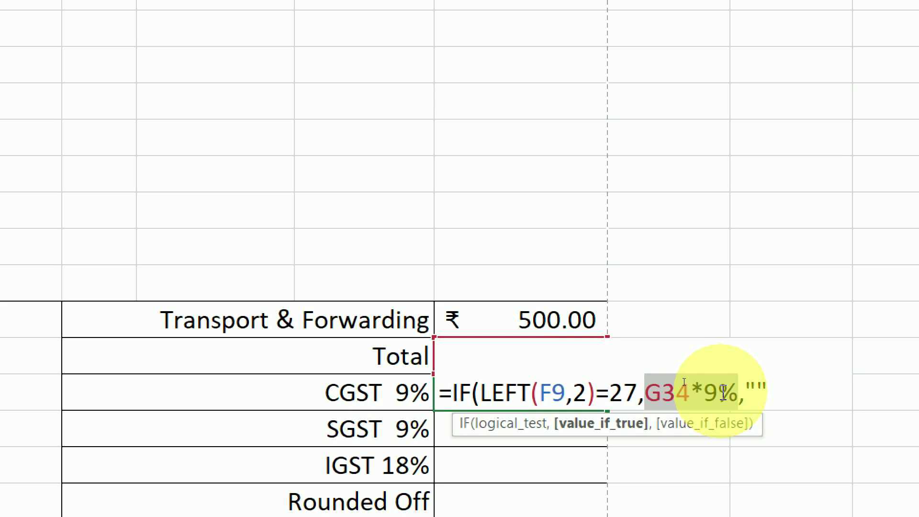
{"action": "left_click_drag", "start_coordinate": [748, 386], "coordinate": [774, 386]}
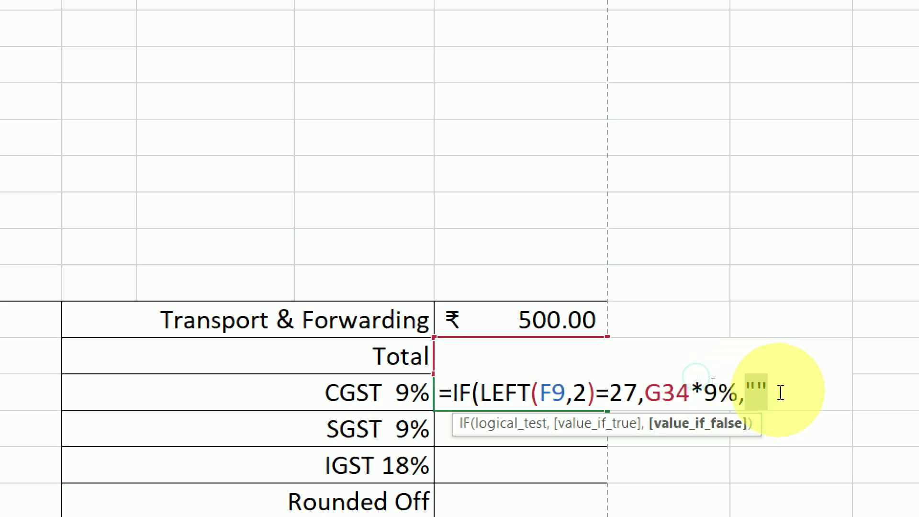
{"action": "left_click", "coordinate": [780, 392]}
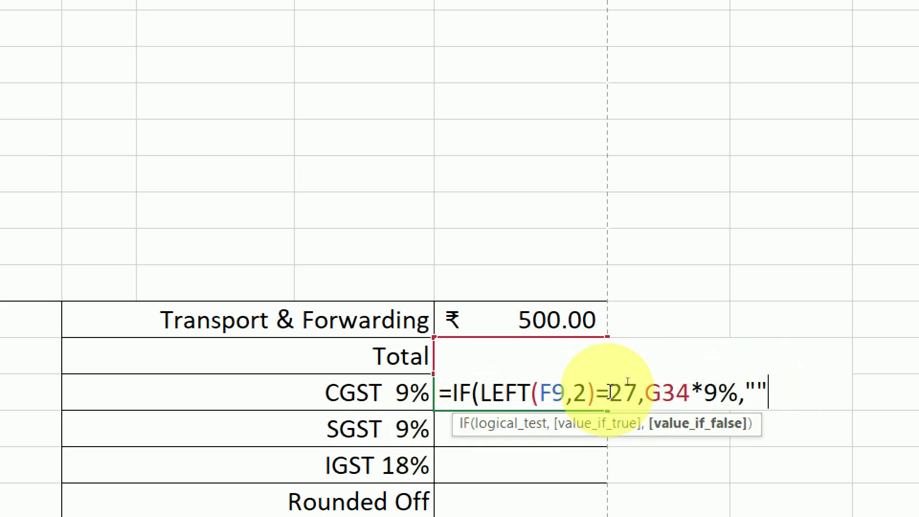
{"action": "left_click_drag", "start_coordinate": [611, 392], "coordinate": [638, 393]}
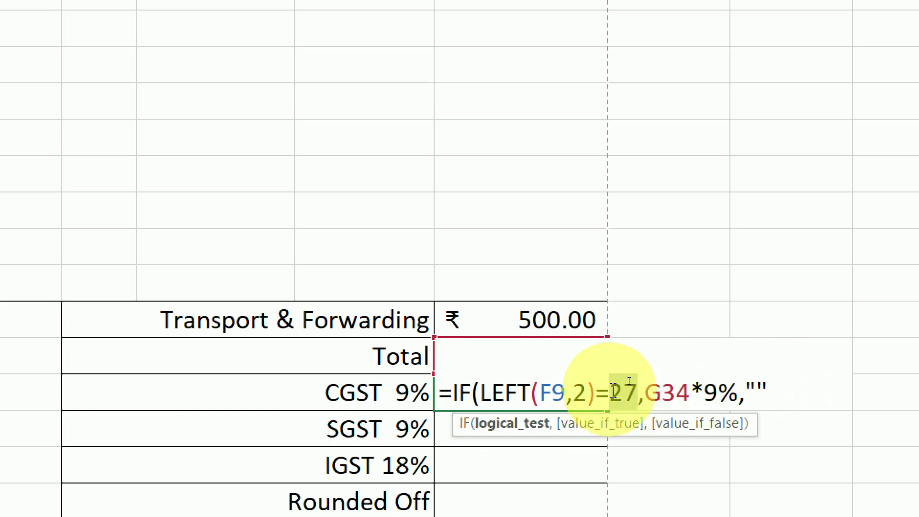
{"action": "key", "text": "Left"}
{"action": "type", "text": "\""}
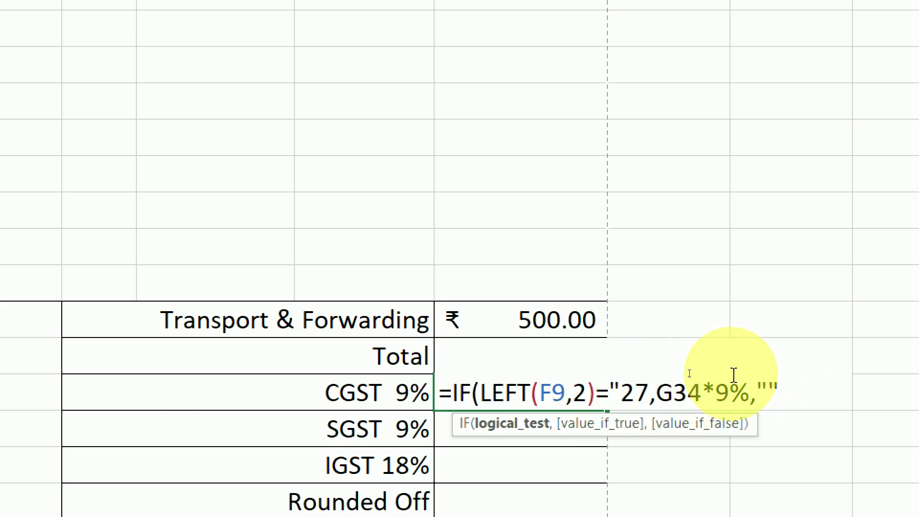
{"action": "type", "text": "\""}
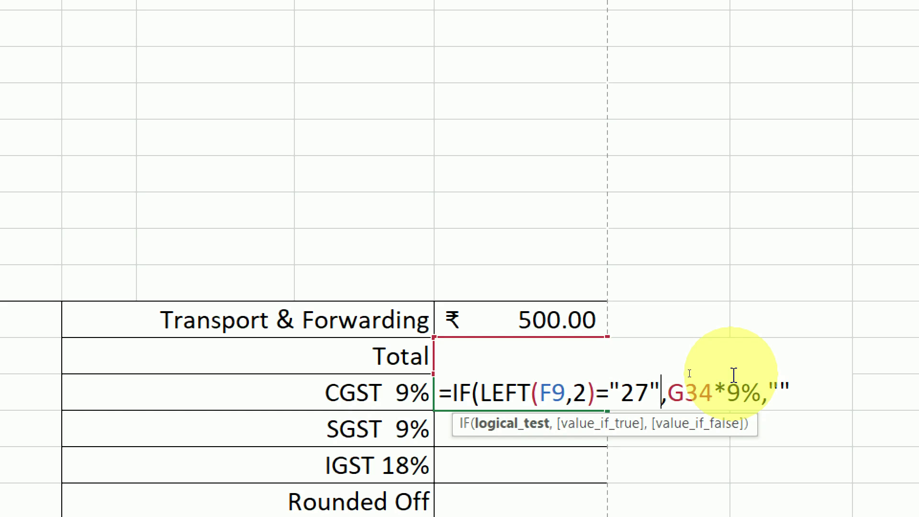
{"action": "key", "text": "Return"}
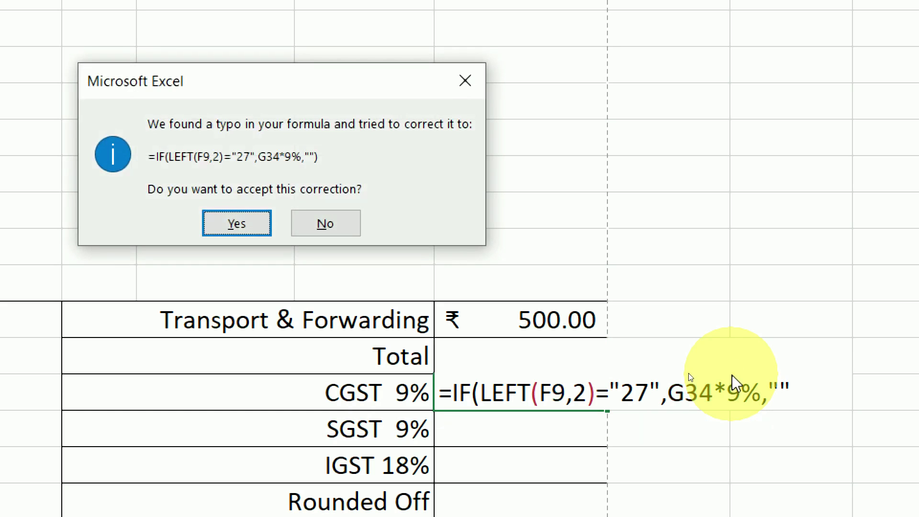
{"action": "key", "text": "Return"}
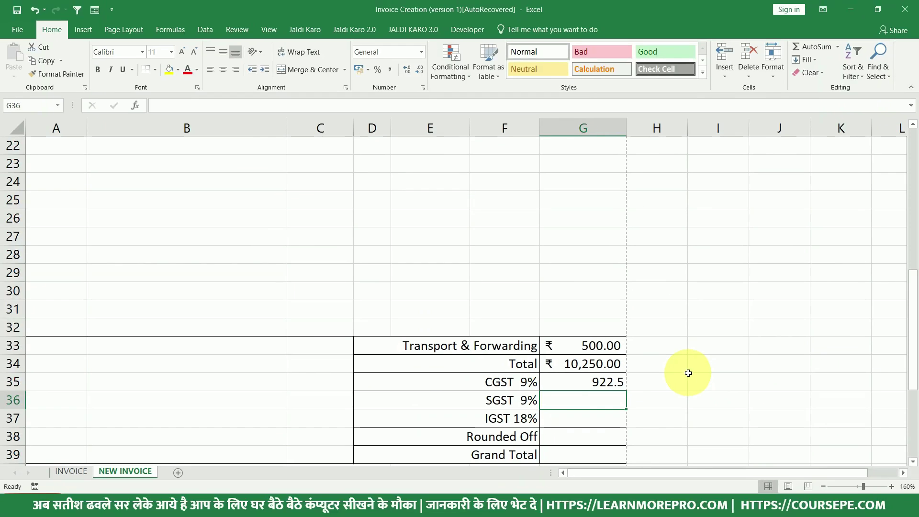
Change the state code at the start of the Customer GST No. in F9 to 24 and check the CGST amount.
{"action": "scroll", "coordinate": [732, 375], "scroll_direction": "up", "scroll_amount": 7}
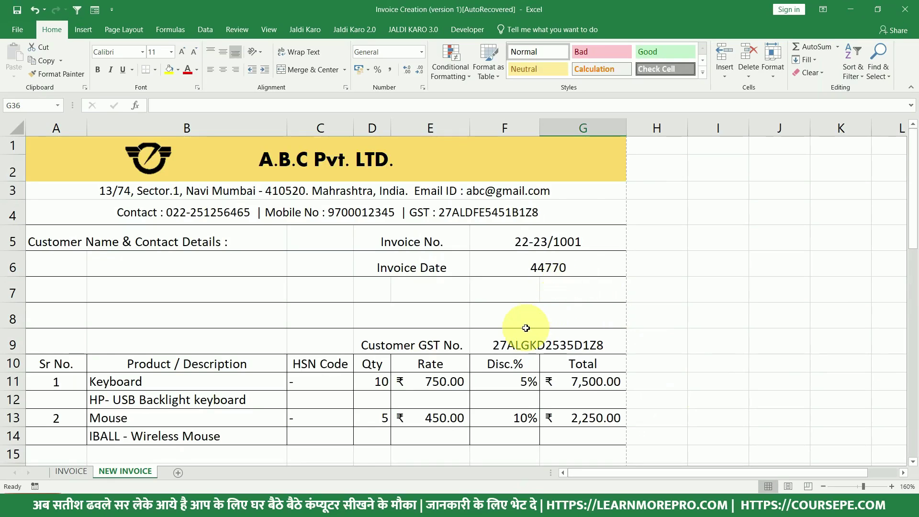
{"action": "double_click", "coordinate": [506, 341]}
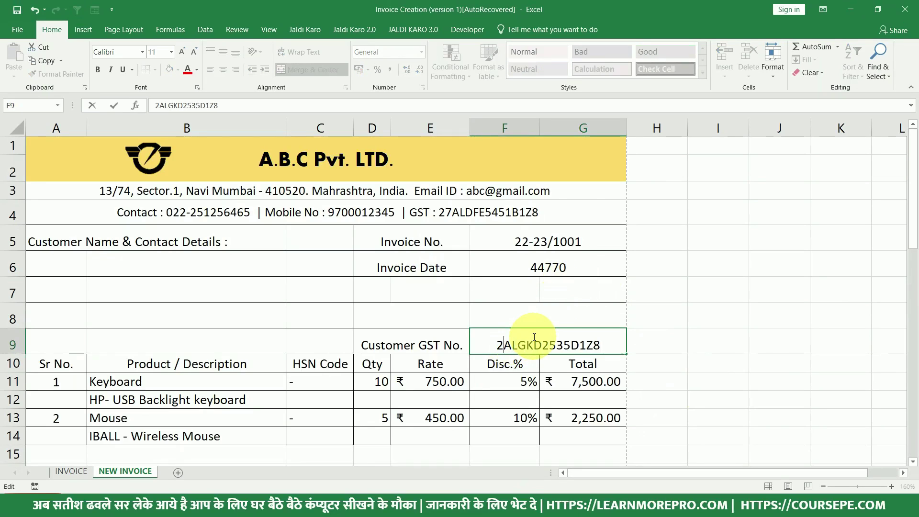
{"action": "key", "text": "Return"}
{"action": "scroll", "coordinate": [555, 364], "scroll_direction": "down", "scroll_amount": 4}
{"action": "scroll", "coordinate": [557, 367], "scroll_direction": "down", "scroll_amount": 5}
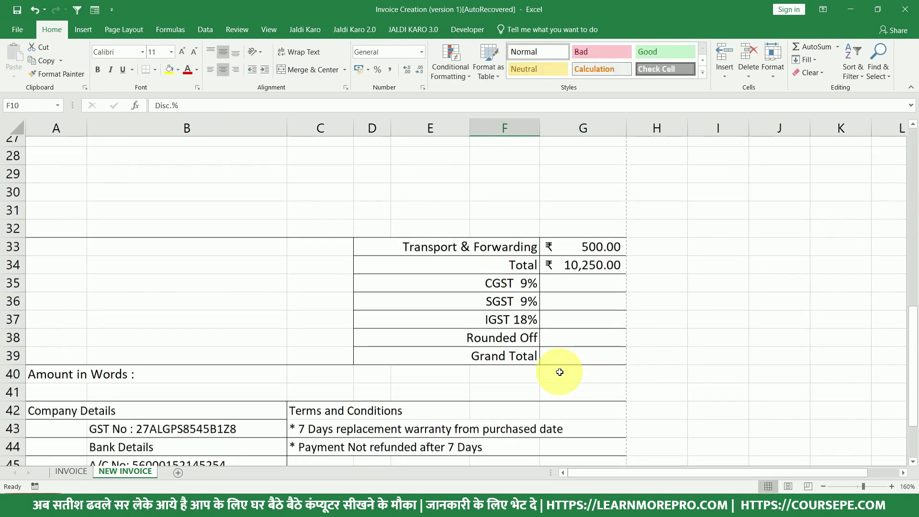
Set the state code at the start of the Customer GST No. in F9 back to 27.
{"action": "scroll", "coordinate": [573, 280], "scroll_direction": "up", "scroll_amount": 9}
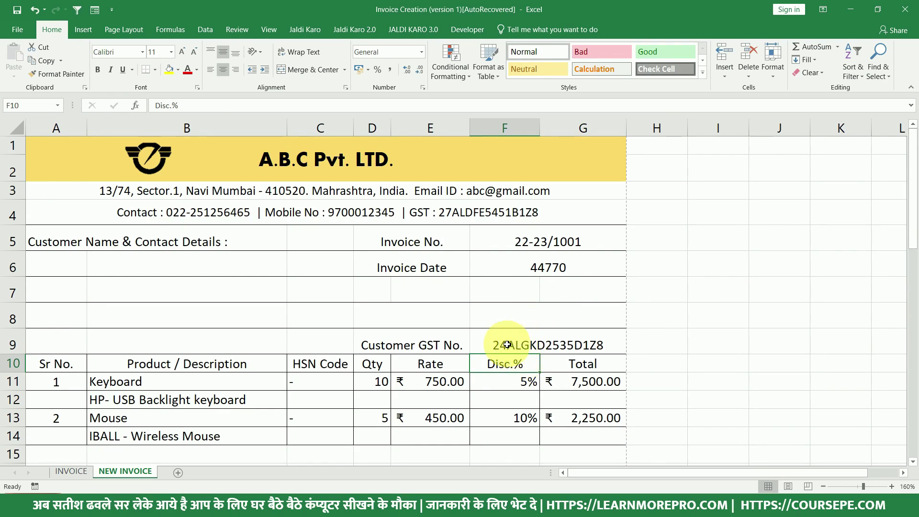
{"action": "double_click", "coordinate": [503, 344]}
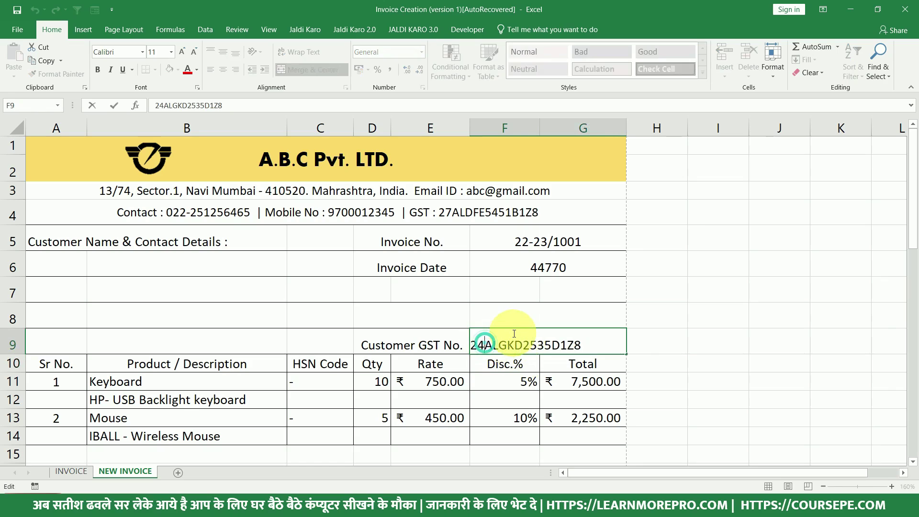
{"action": "key", "text": "BackSpace"}
{"action": "type", "text": "7"}
{"action": "key", "text": "Return"}
Copy the CGST formula text from G35 into the SGST cell G36 as =IF(LEFT(F9,2)="27",G34*9%,"").
{"action": "scroll", "coordinate": [585, 386], "scroll_direction": "down", "scroll_amount": 7}
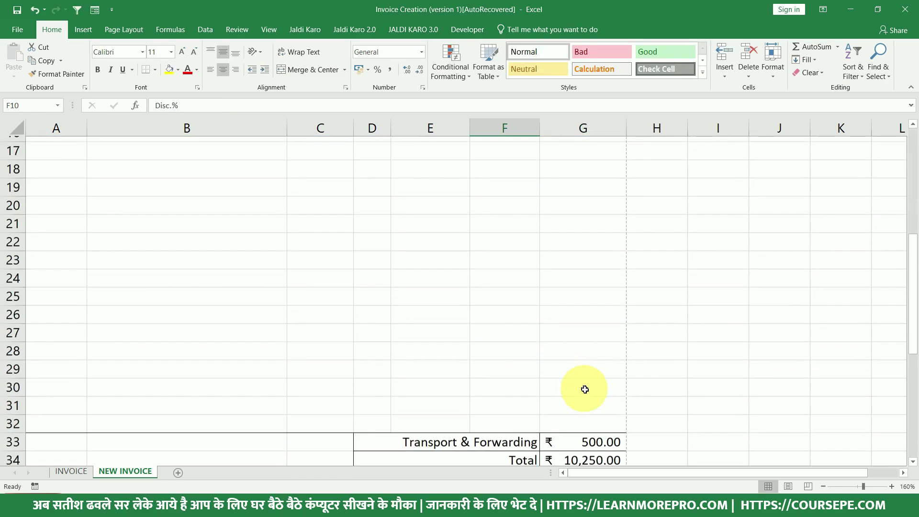
{"action": "left_click", "coordinate": [585, 396]}
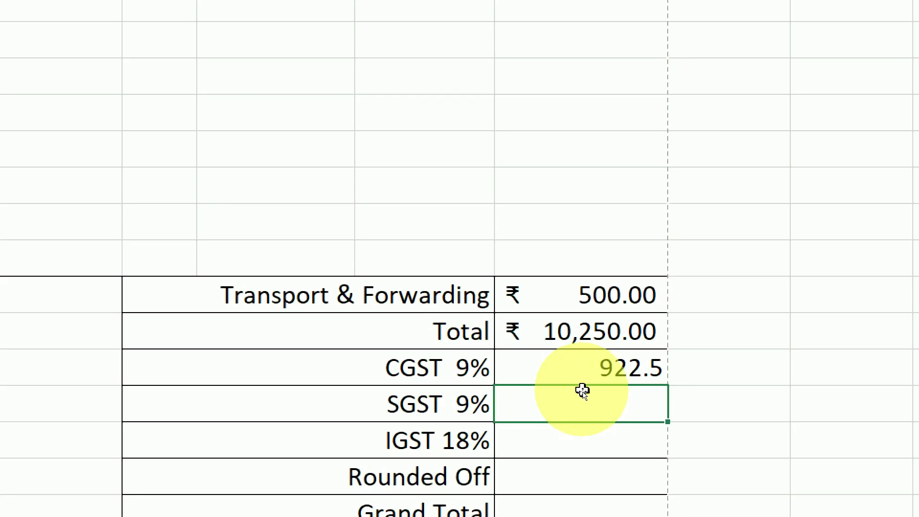
{"action": "double_click", "coordinate": [573, 369]}
{"action": "left_click_drag", "start_coordinate": [888, 369], "coordinate": [491, 363]}
{"action": "key", "text": "ctrl+c"}
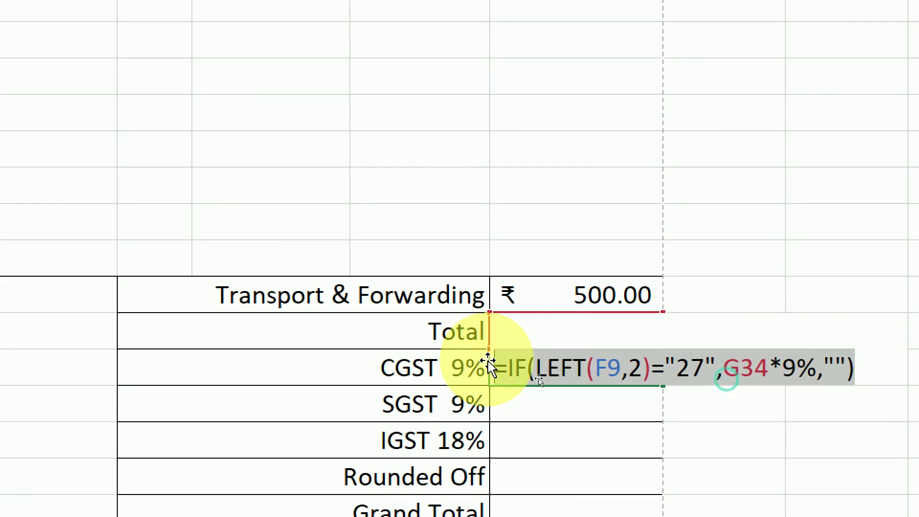
{"action": "left_click", "coordinate": [528, 406]}
{"action": "double_click", "coordinate": [528, 406]}
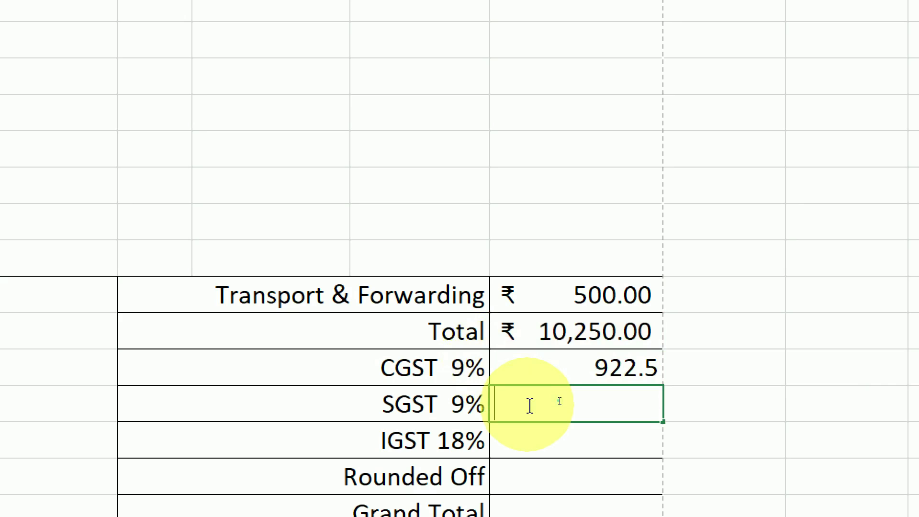
{"action": "key", "text": "ctrl+v"}
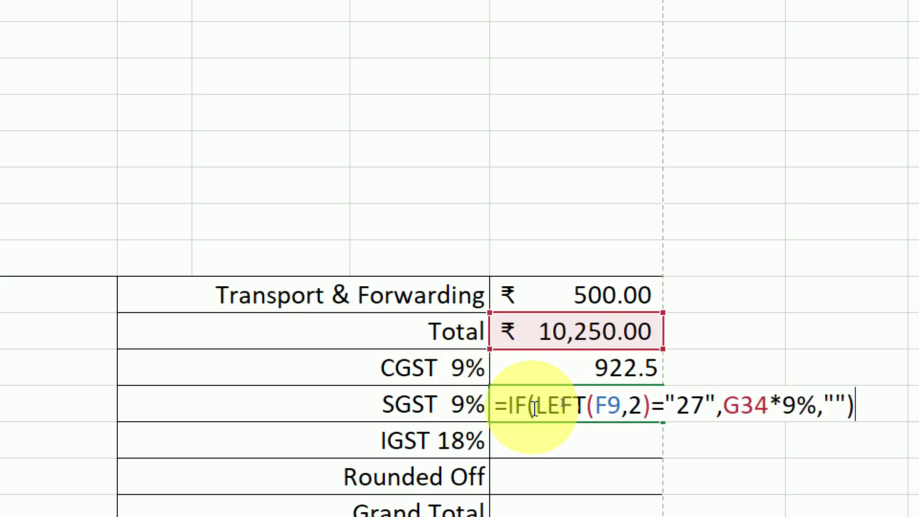
{"action": "key", "text": "Return"}
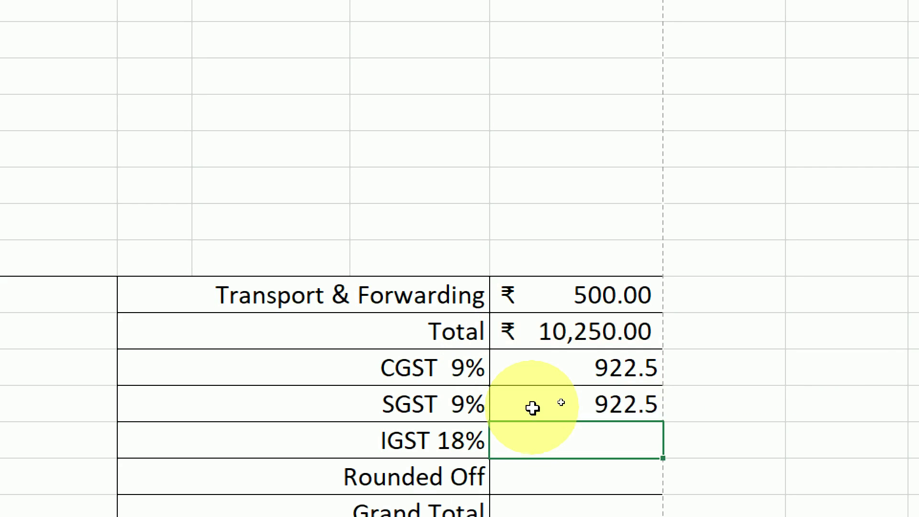
Paste the CGST formula into the IGST cell G37 and replace everything after "27", with an empty-text true result "",.
{"action": "left_click", "coordinate": [555, 381]}
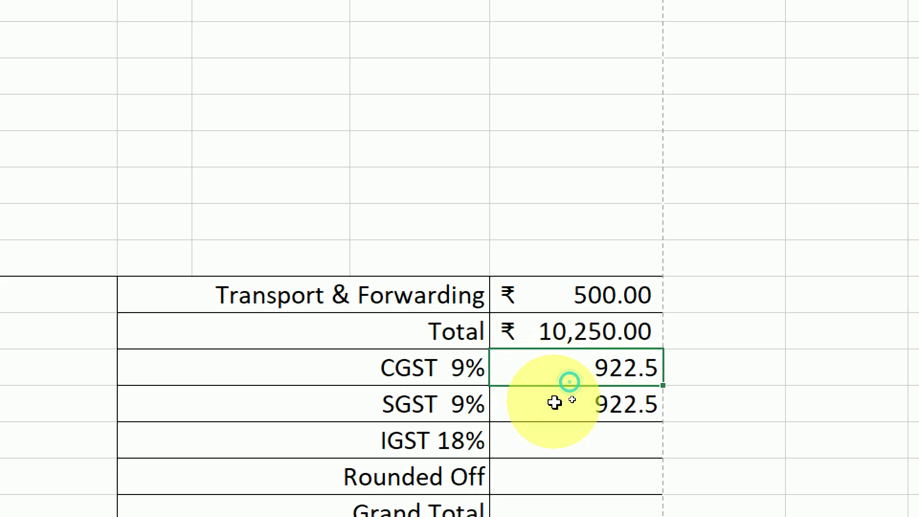
{"action": "left_click", "coordinate": [554, 402]}
{"action": "double_click", "coordinate": [553, 438]}
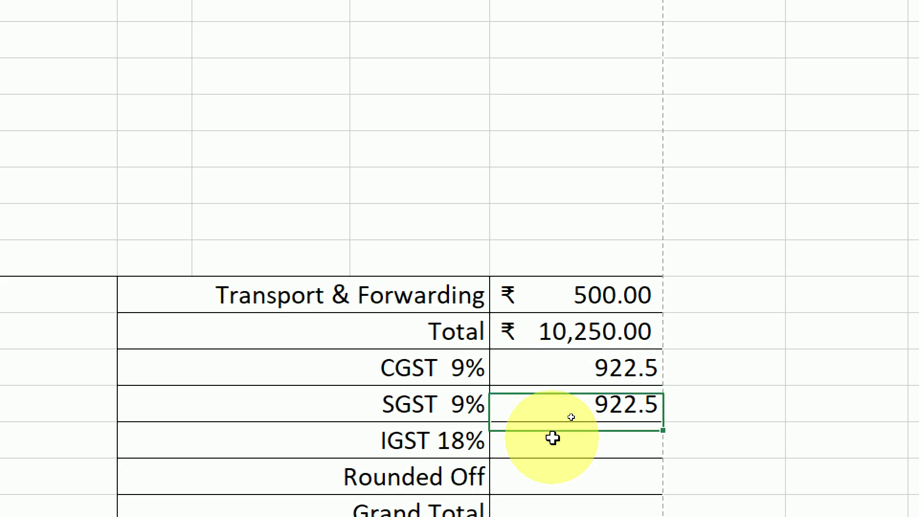
{"action": "key", "text": "ctrl+v"}
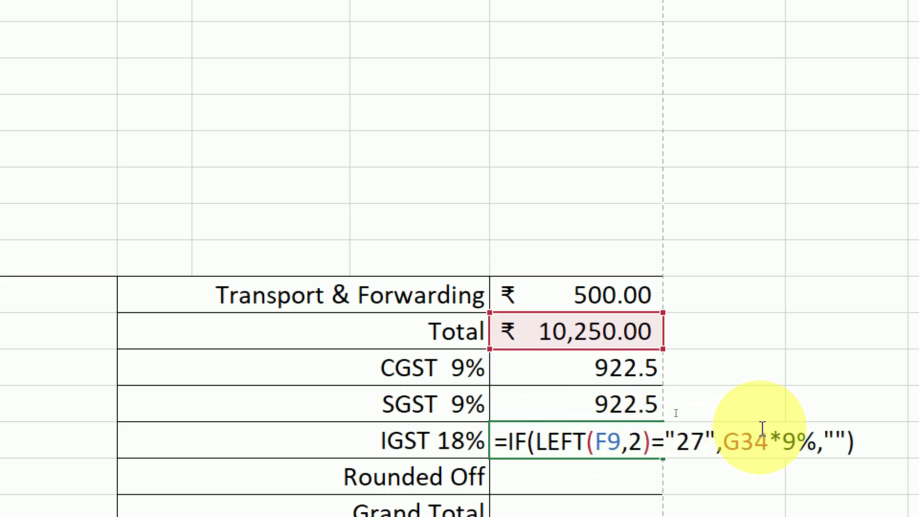
{"action": "left_click_drag", "start_coordinate": [723, 434], "coordinate": [876, 431]}
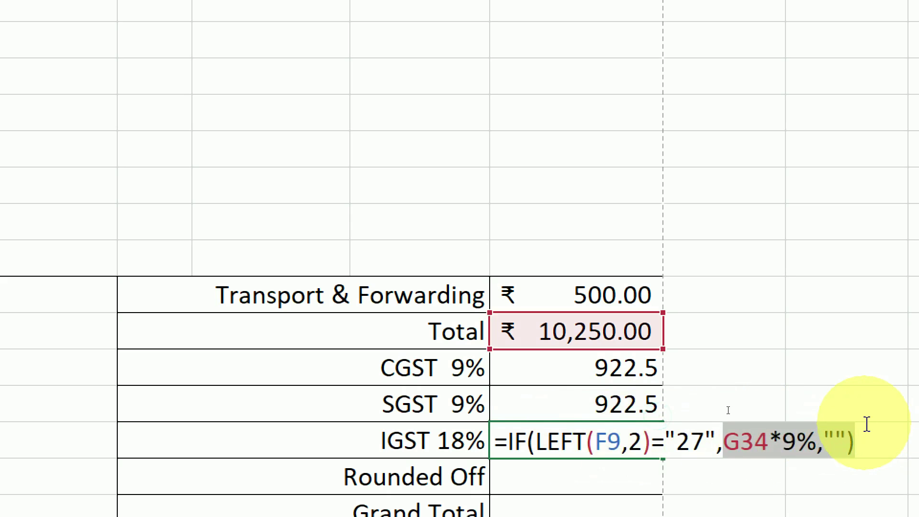
{"action": "key", "text": "BackSpace"}
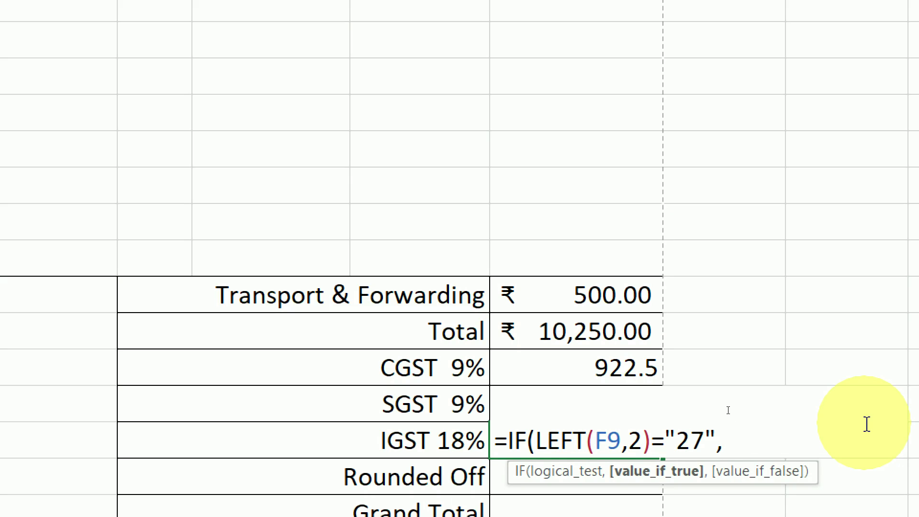
{"action": "type", "text": "\"27\","}
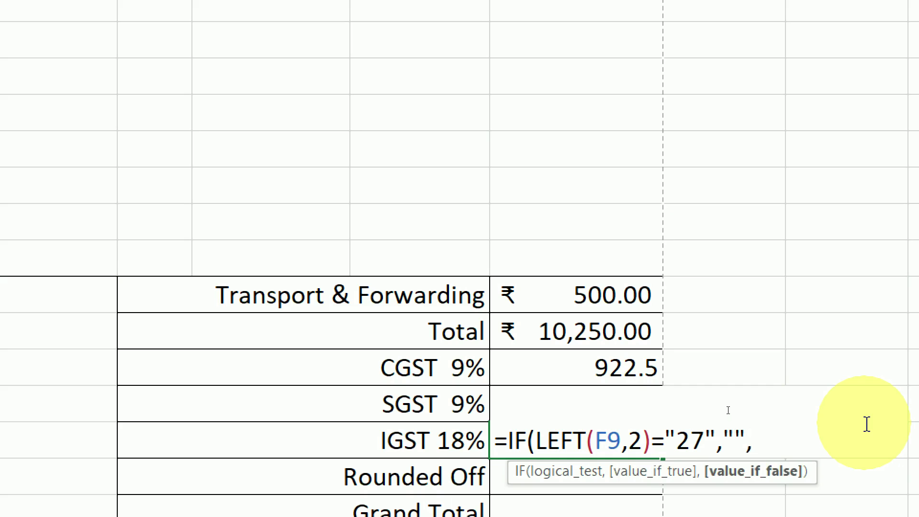
Complete the IGST formula in G37 as =IF(LEFT(F9,2)="27","",G34*18%), accepting the closing-bracket correction.
{"action": "left_click", "coordinate": [642, 332]}
{"action": "type", "text": "*"}
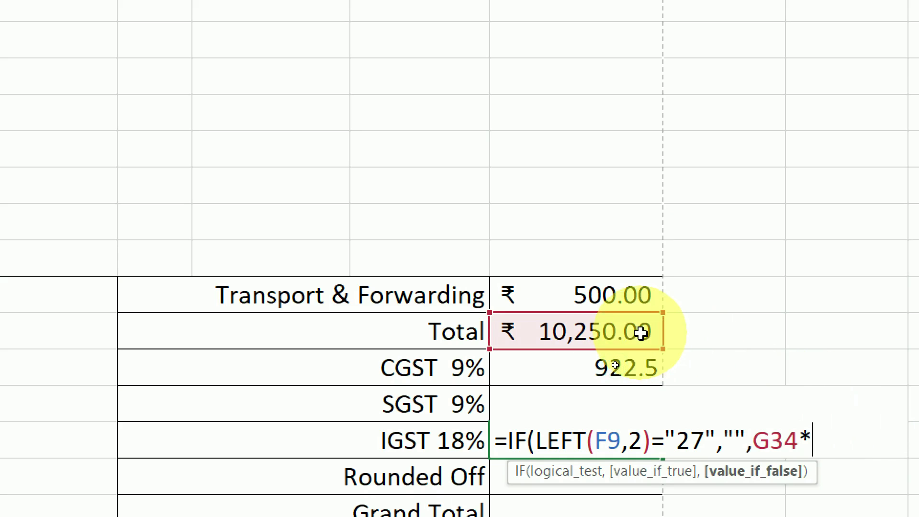
{"action": "type", "text": "18%"}
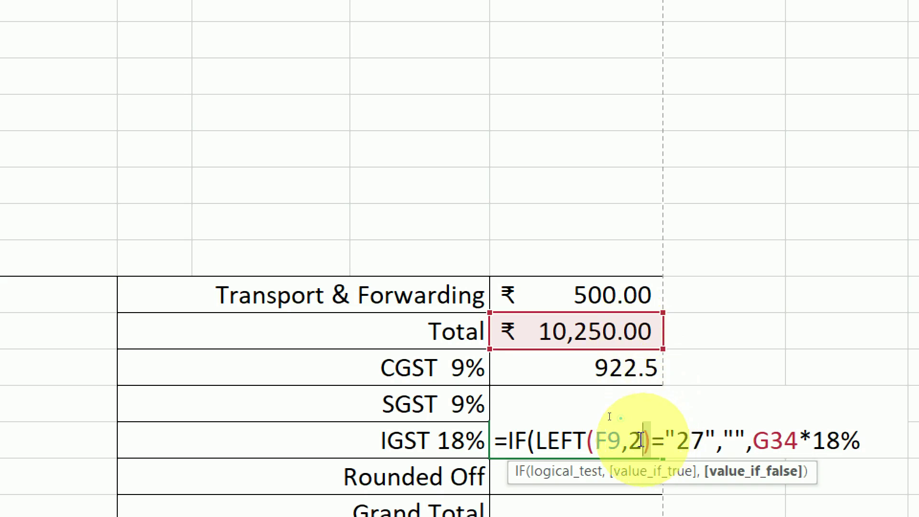
{"action": "left_click_drag", "start_coordinate": [652, 439], "coordinate": [531, 432]}
{"action": "left_click_drag", "start_coordinate": [675, 437], "coordinate": [746, 438]}
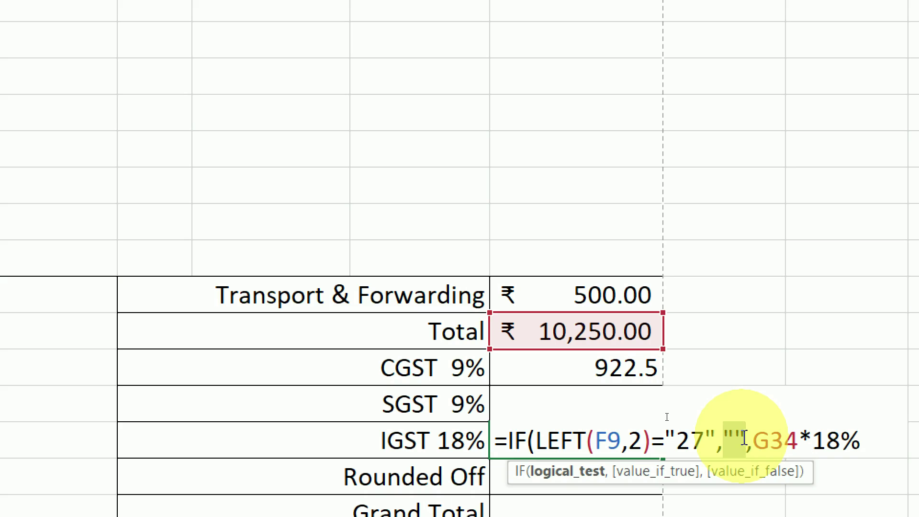
{"action": "left_click_drag", "start_coordinate": [745, 439], "coordinate": [883, 439]}
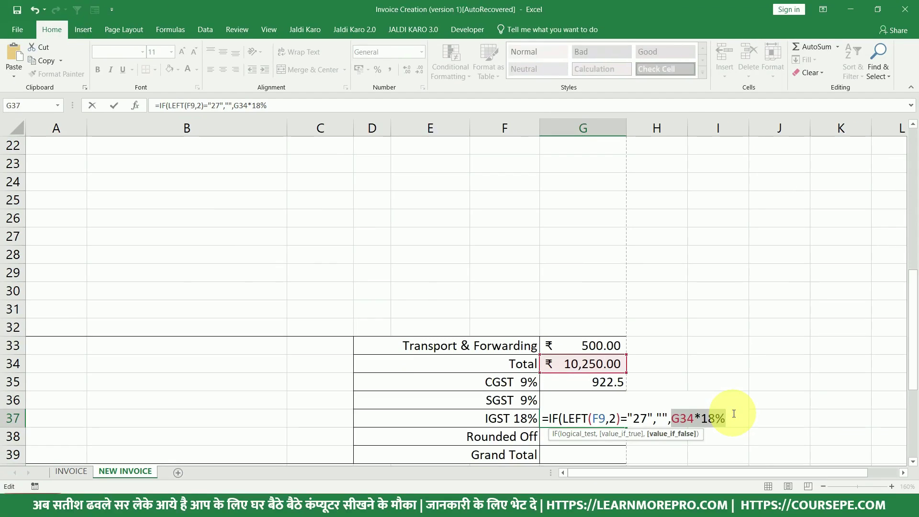
{"action": "key", "text": "Return"}
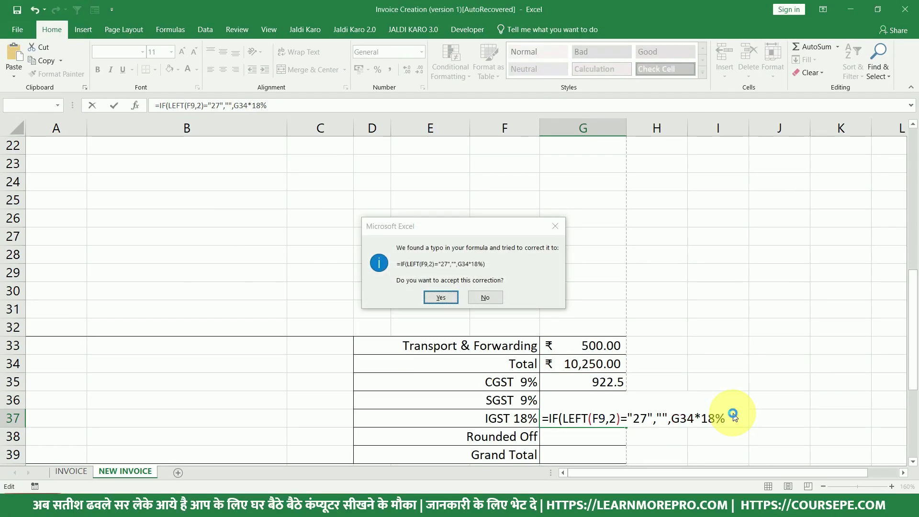
{"action": "key", "text": "Return"}
{"action": "left_click", "coordinate": [616, 418]}
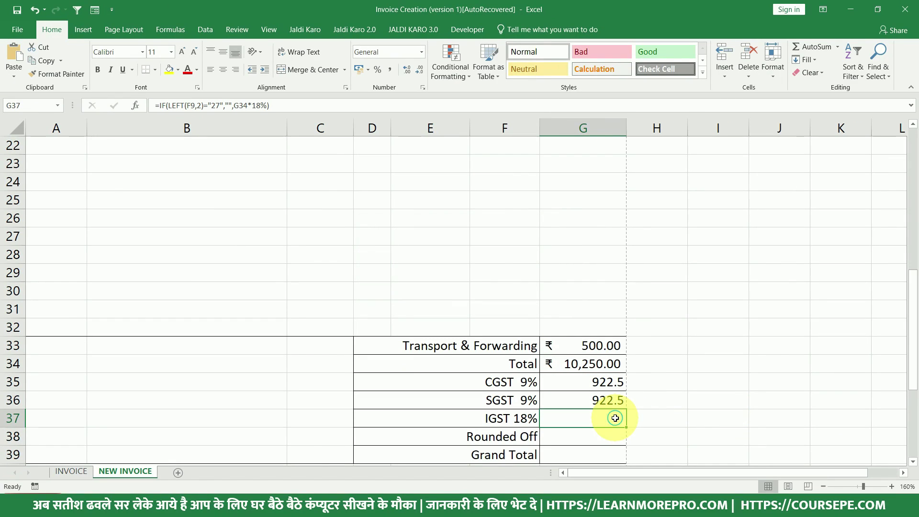
Change the state code at the start of the Customer GST No. in F9 to 24 and check the IGST amount.
{"action": "scroll", "coordinate": [617, 420], "scroll_direction": "up", "scroll_amount": 7}
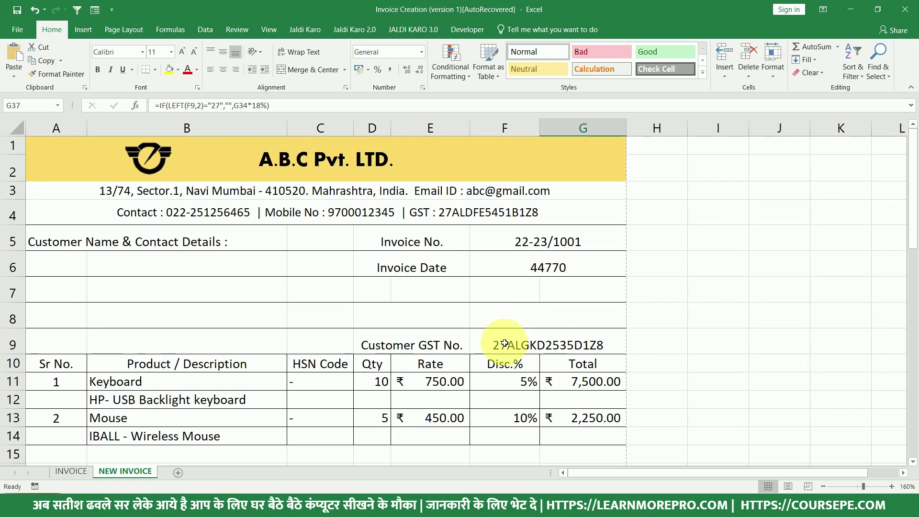
{"action": "double_click", "coordinate": [505, 344]}
{"action": "key", "text": "BackSpace"}
{"action": "type", "text": "4"}
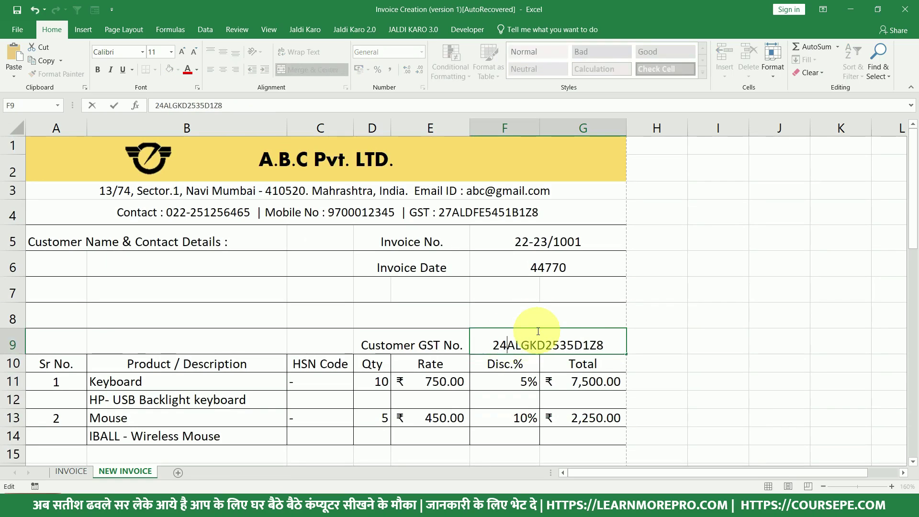
{"action": "key", "text": "Return"}
{"action": "scroll", "coordinate": [546, 349], "scroll_direction": "down", "scroll_amount": 7}
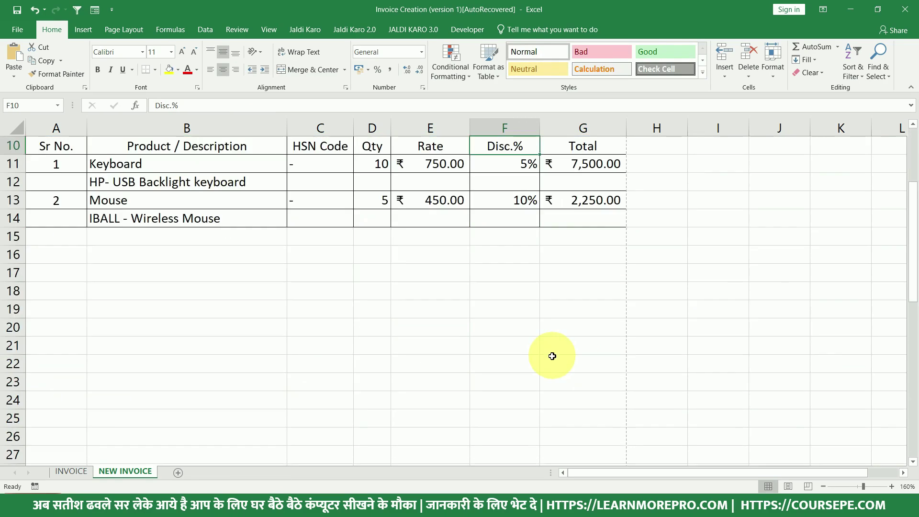
{"action": "left_click", "coordinate": [589, 417]}
Apply the rupee accounting format to the CGST, SGST and IGST cells G35:G37.
{"action": "left_click_drag", "start_coordinate": [581, 387], "coordinate": [587, 416]}
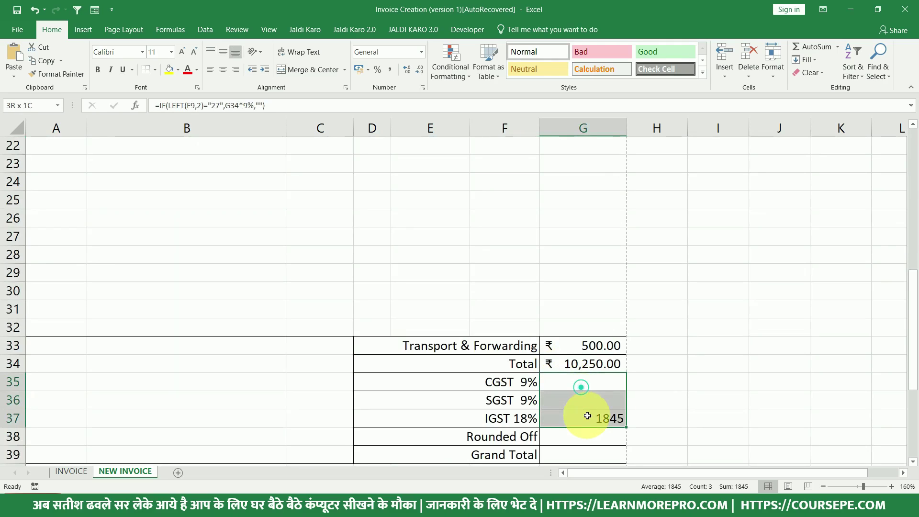
{"action": "left_click", "coordinate": [359, 69]}
{"action": "left_click", "coordinate": [589, 441]}
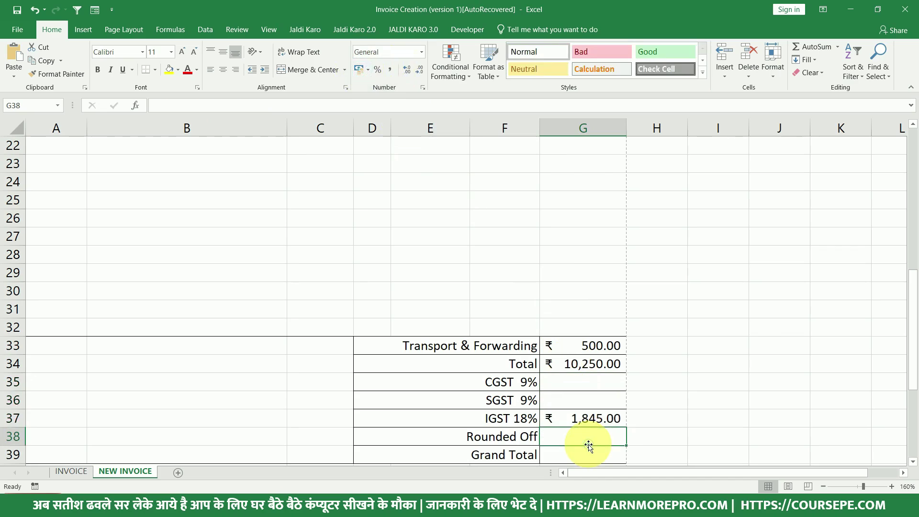
Enter =SUM(G34:G38) as the Grand Total in G39 and review the Total and IGST amounts it adds.
{"action": "scroll", "coordinate": [588, 426], "scroll_direction": "down", "scroll_amount": 2}
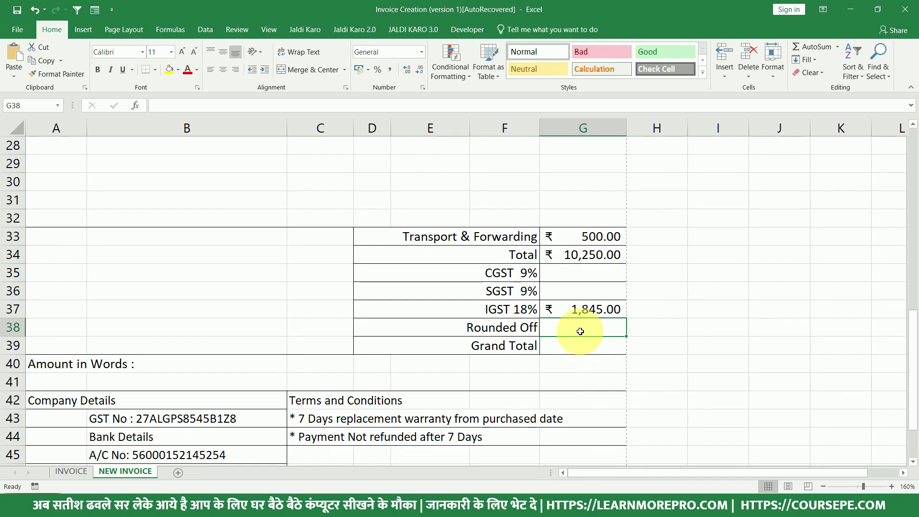
{"action": "left_click", "coordinate": [579, 346]}
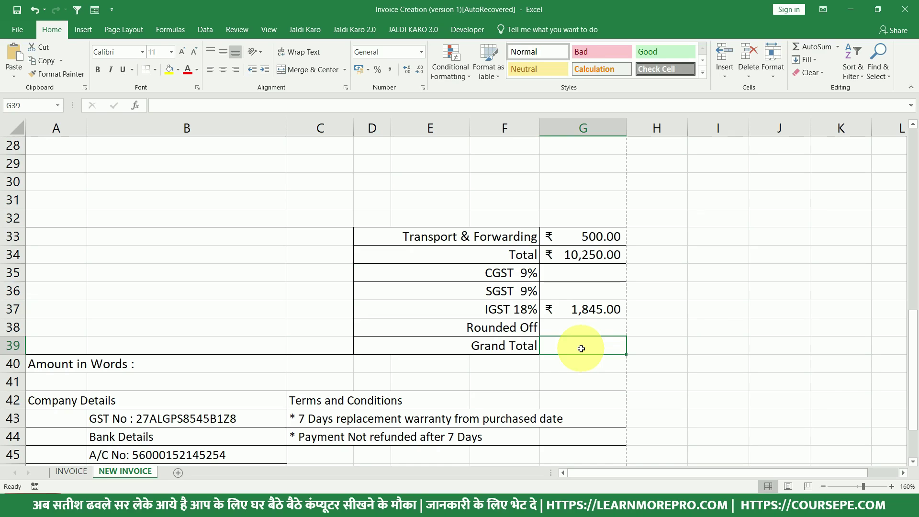
{"action": "type", "text": "=SUM"}
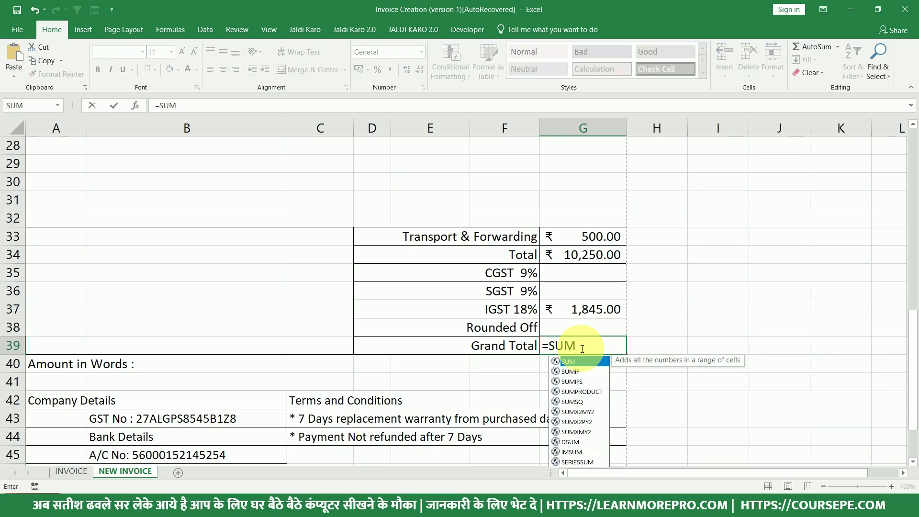
{"action": "type", "text": "("}
{"action": "left_click_drag", "start_coordinate": [588, 255], "coordinate": [591, 318]}
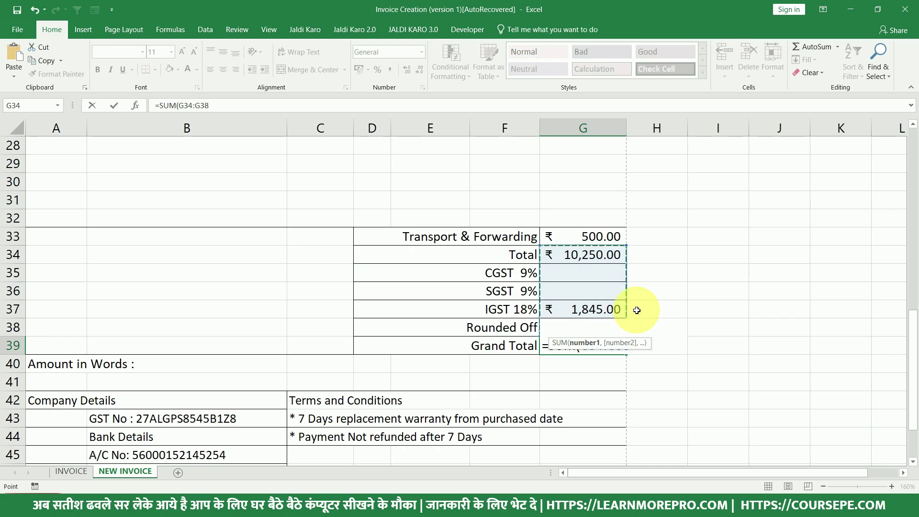
{"action": "type", "text": ")"}
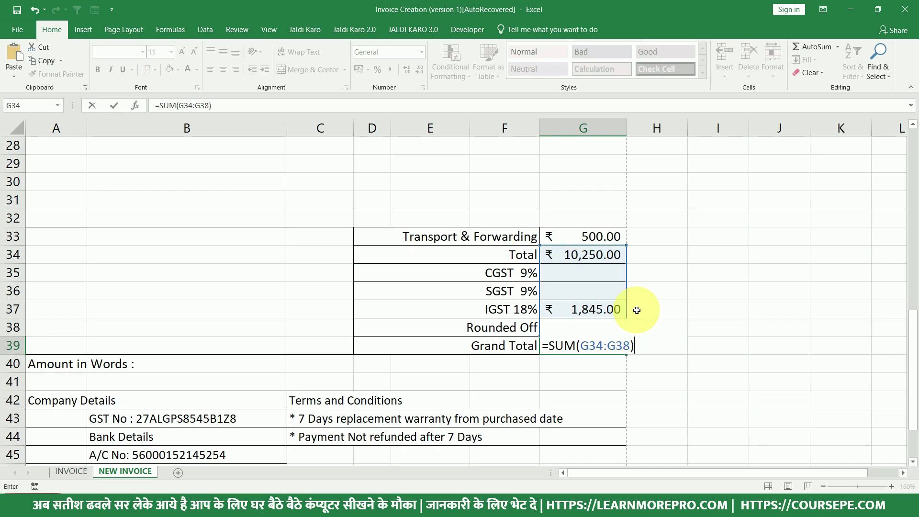
{"action": "key", "text": "Return"}
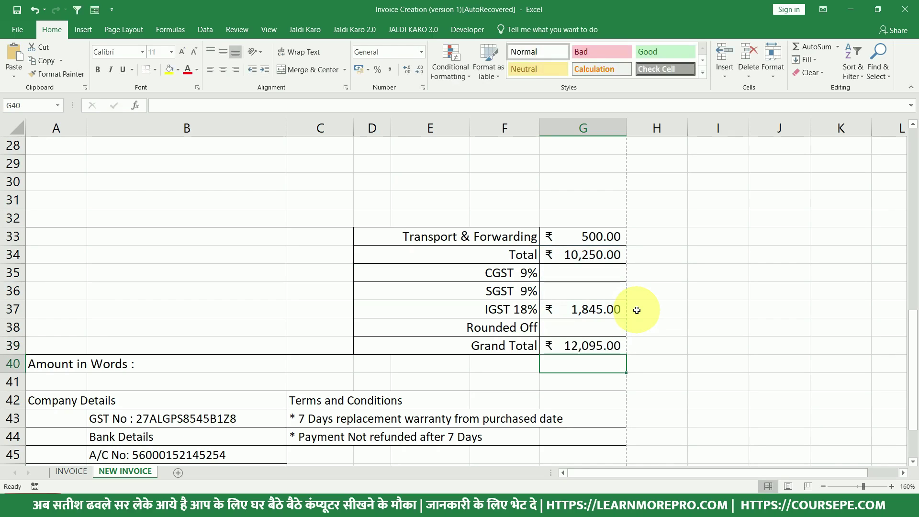
{"action": "left_click", "coordinate": [589, 256]}
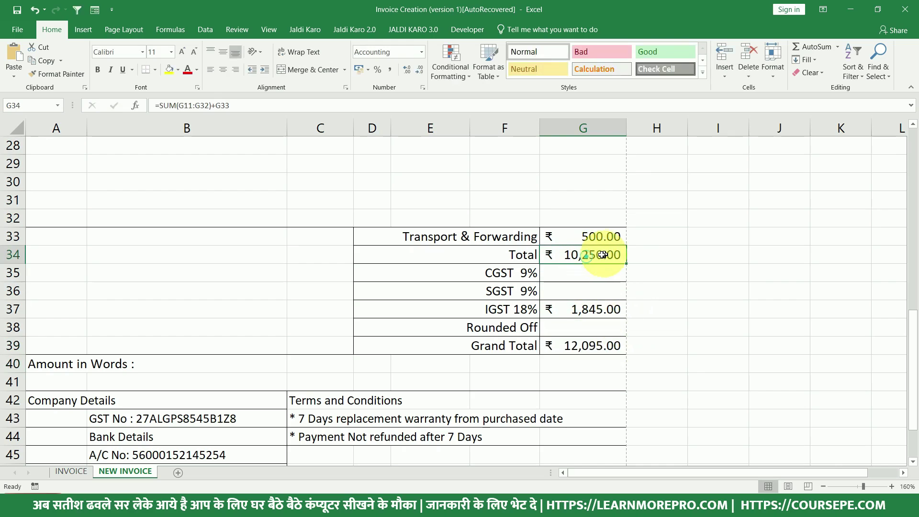
{"action": "left_click", "coordinate": [598, 307]}
{"action": "left_click", "coordinate": [605, 346]}
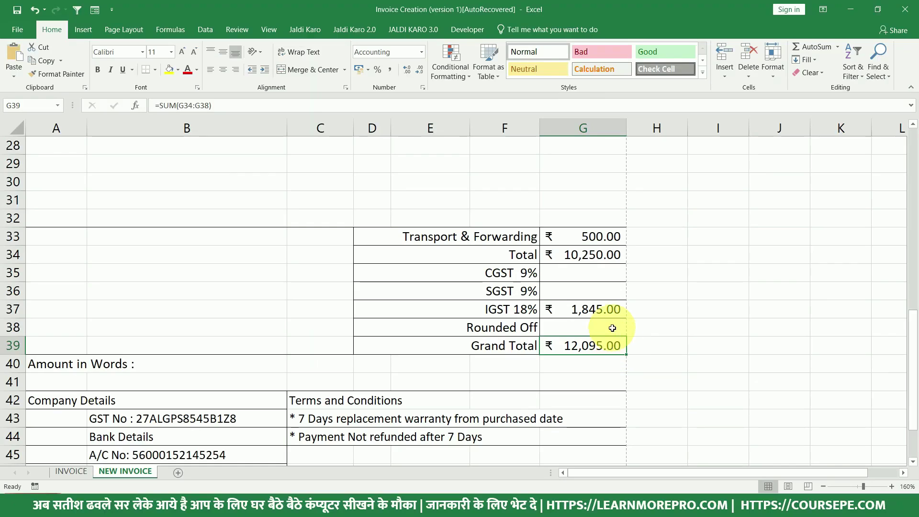
{"action": "left_click", "coordinate": [592, 323]}
{"action": "type", "text": "0."}
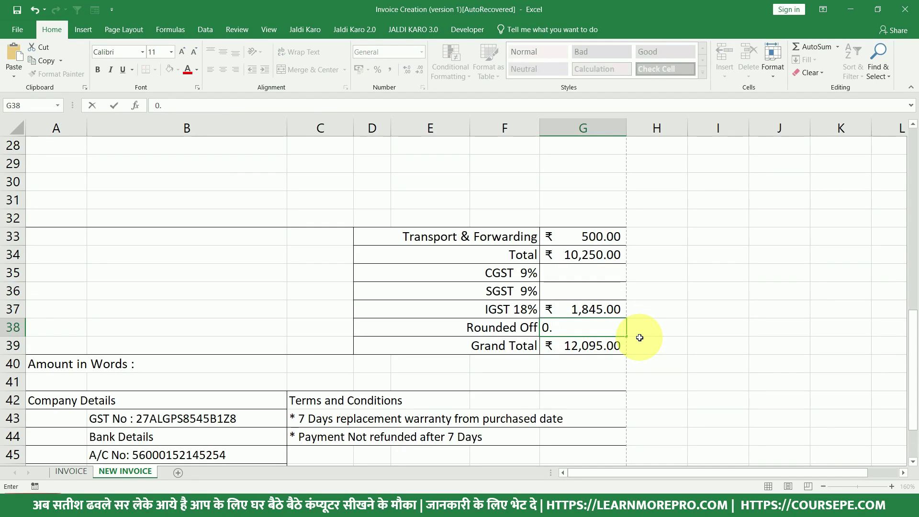
{"action": "key", "text": "Escape"}
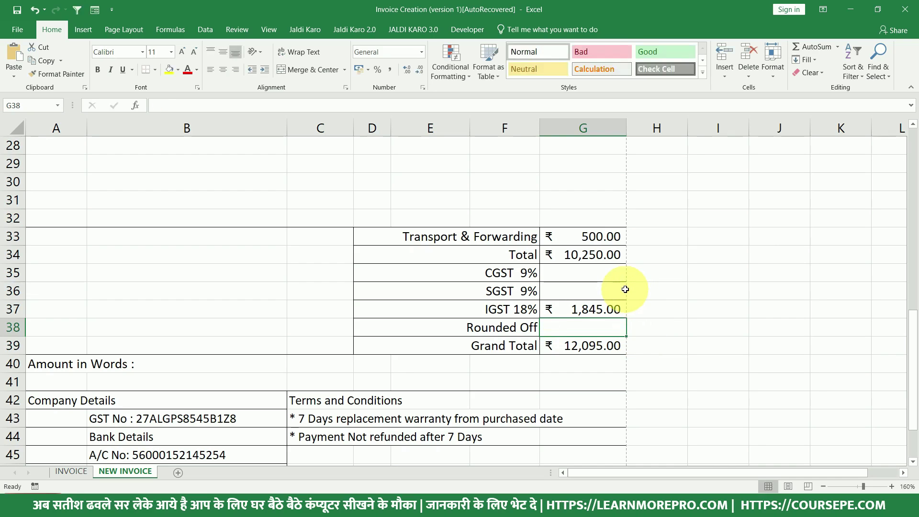
Set the Keyboard rate in E11 to 751 and check the IGST and Grand Total amounts.
{"action": "scroll", "coordinate": [626, 295], "scroll_direction": "up", "scroll_amount": 6}
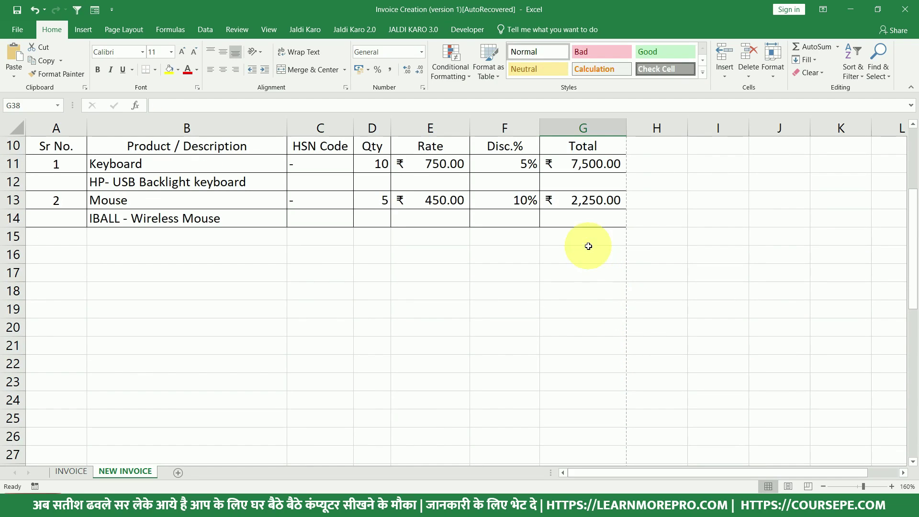
{"action": "scroll", "coordinate": [588, 248], "scroll_direction": "up", "scroll_amount": 2}
{"action": "left_click", "coordinate": [447, 318]}
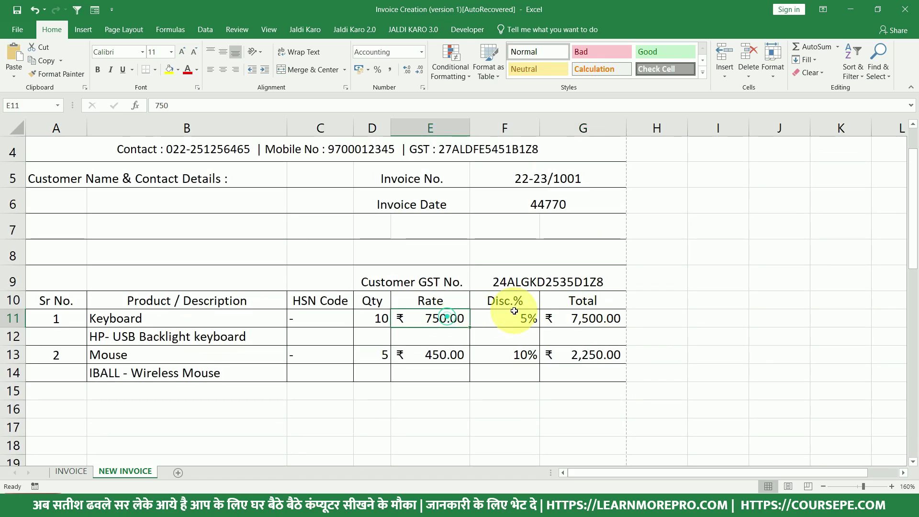
{"action": "type", "text": "751"}
{"action": "key", "text": "Return"}
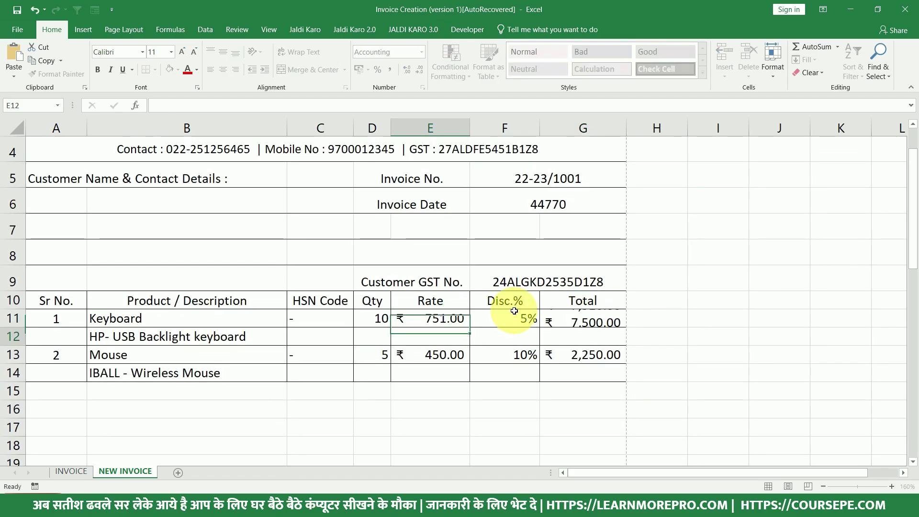
{"action": "scroll", "coordinate": [613, 345], "scroll_direction": "down", "scroll_amount": 7}
Set the Keyboard rate in E11 to 753 and its quantity in D11 to 9, and check the invoice totals.
{"action": "scroll", "coordinate": [616, 347], "scroll_direction": "up", "scroll_amount": 6}
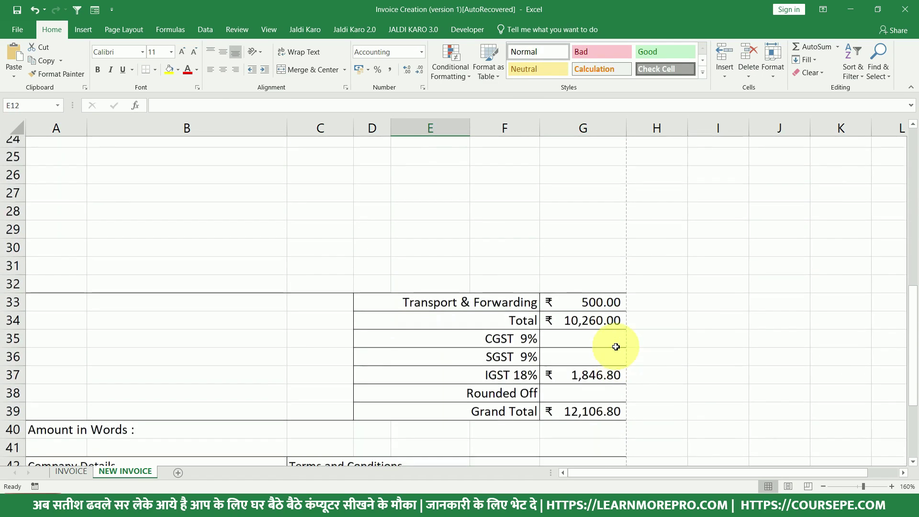
{"action": "left_click", "coordinate": [452, 242]}
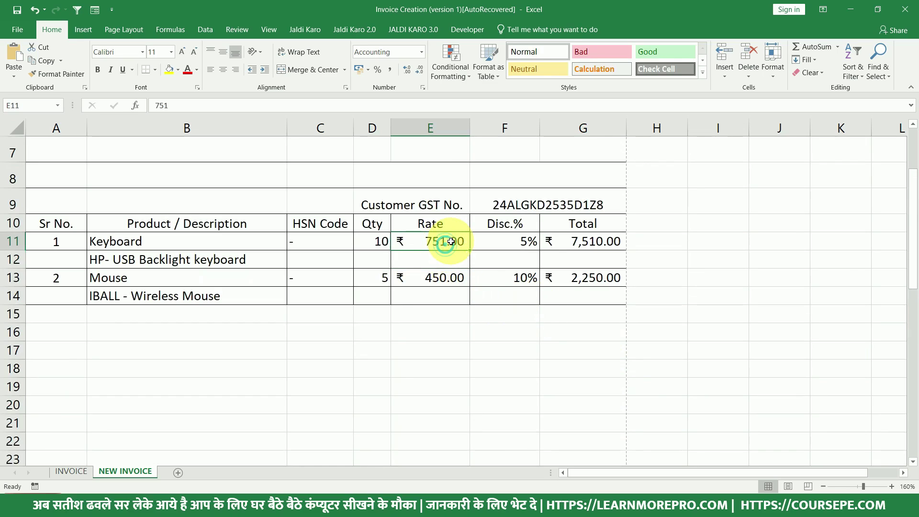
{"action": "type", "text": "753"}
{"action": "key", "text": "Return"}
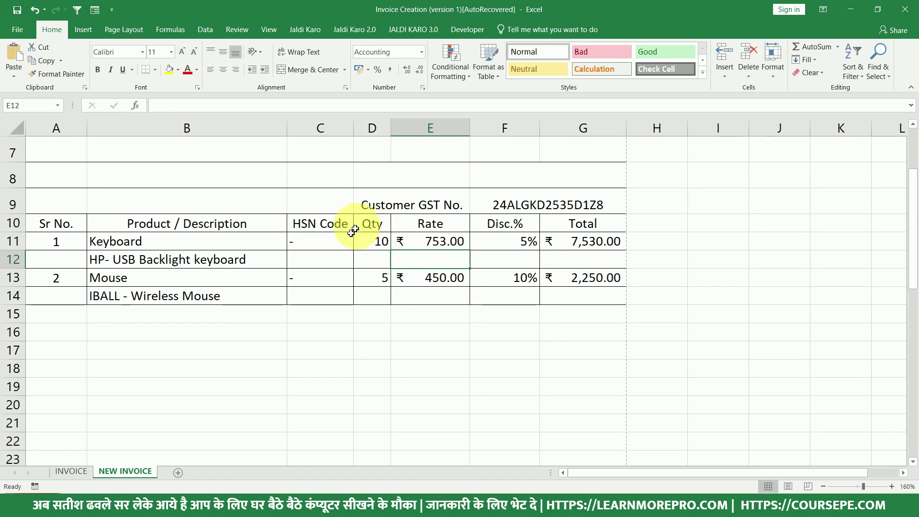
{"action": "left_click", "coordinate": [364, 243]}
{"action": "type", "text": "9"}
{"action": "key", "text": "Return"}
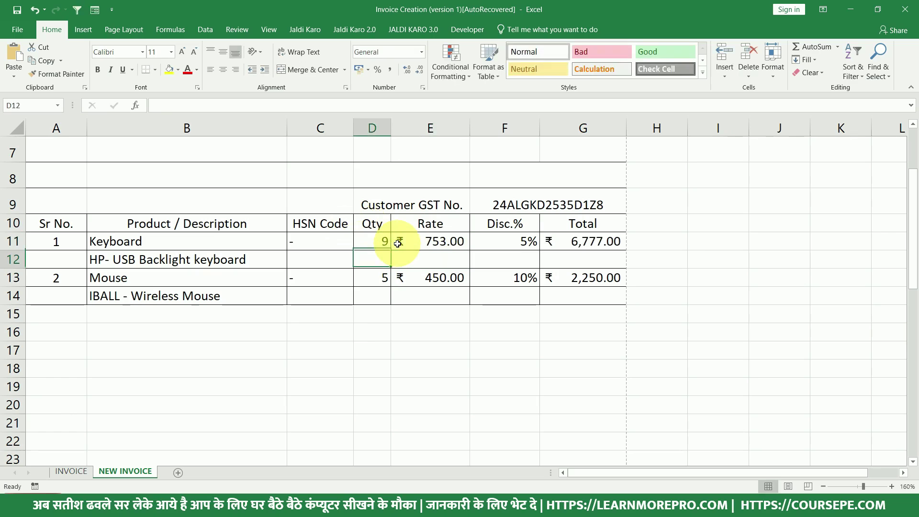
{"action": "scroll", "coordinate": [572, 302], "scroll_direction": "down", "scroll_amount": 3}
{"action": "scroll", "coordinate": [572, 303], "scroll_direction": "down", "scroll_amount": 3}
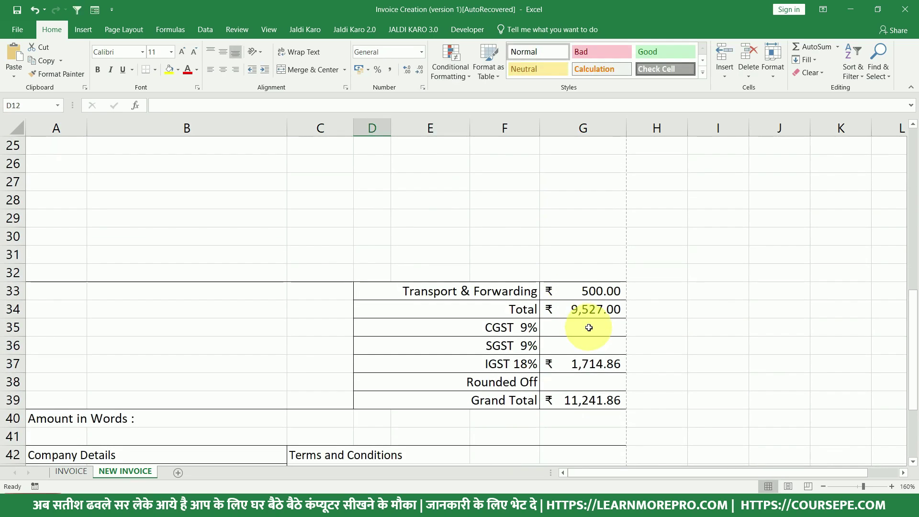
Enter -.86 as the Rounded Off amount in G38 to bring the Grand Total down to whole rupees.
{"action": "left_click", "coordinate": [583, 385]}
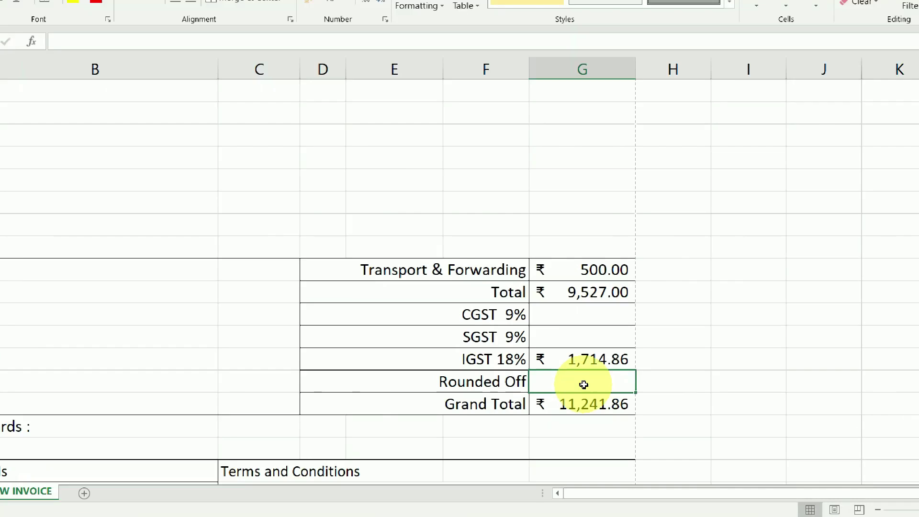
{"action": "type", "text": "-"}
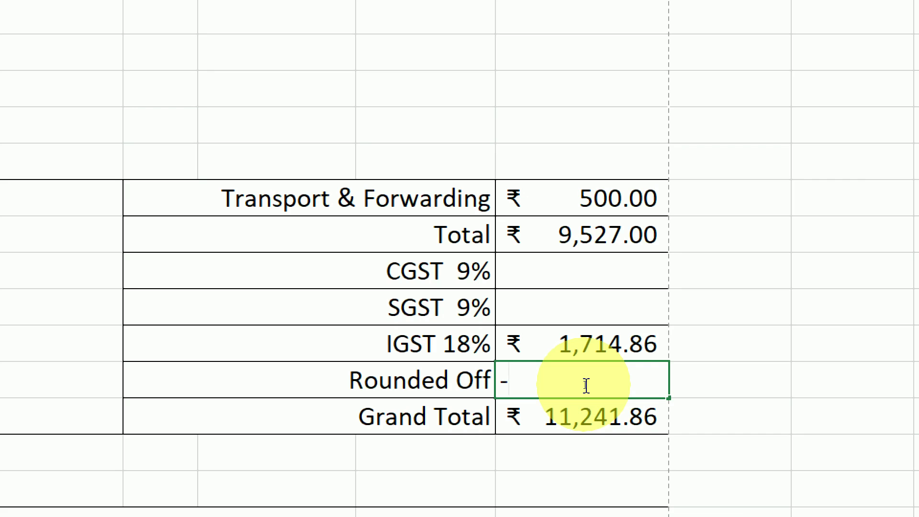
{"action": "type", "text": ".86"}
{"action": "key", "text": "Return"}
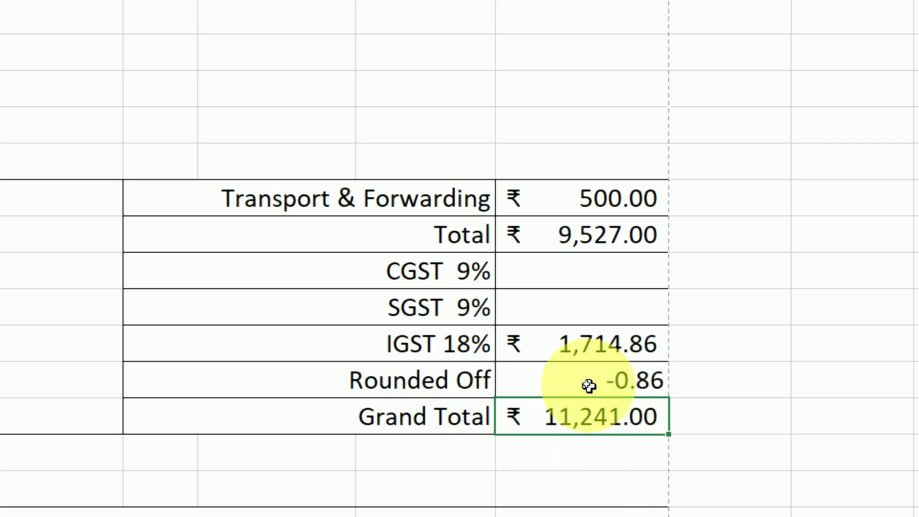
Replace the Rounded Off amount in G38 with 0.14 and check the Grand Total in G39.
{"action": "left_click", "coordinate": [591, 377]}
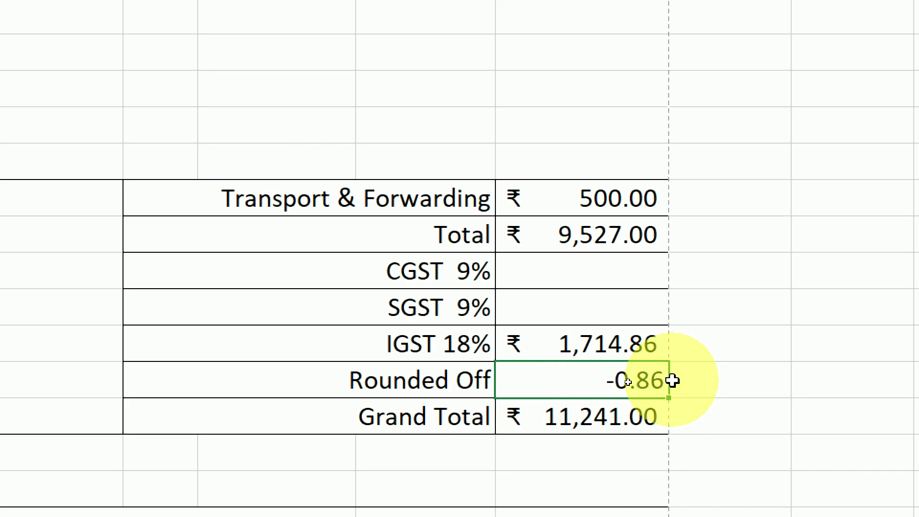
{"action": "key", "text": "Delete"}
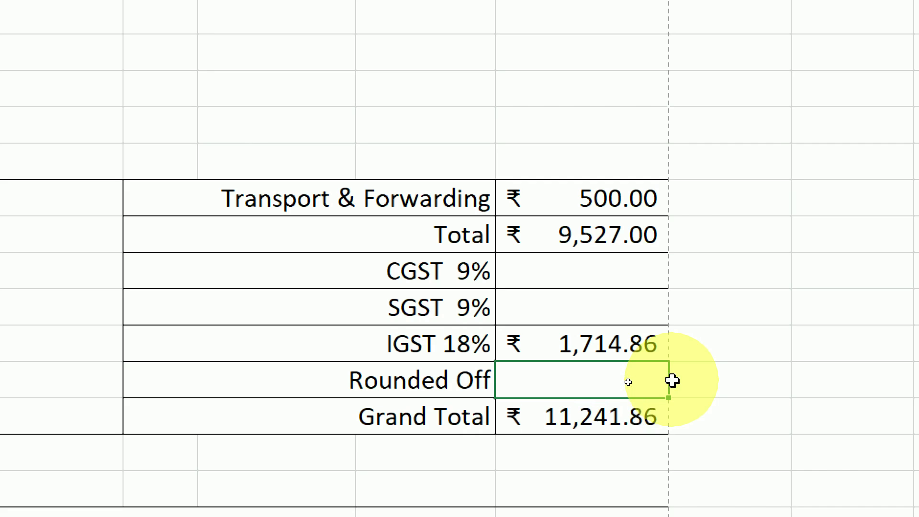
{"action": "type", "text": "0.14"}
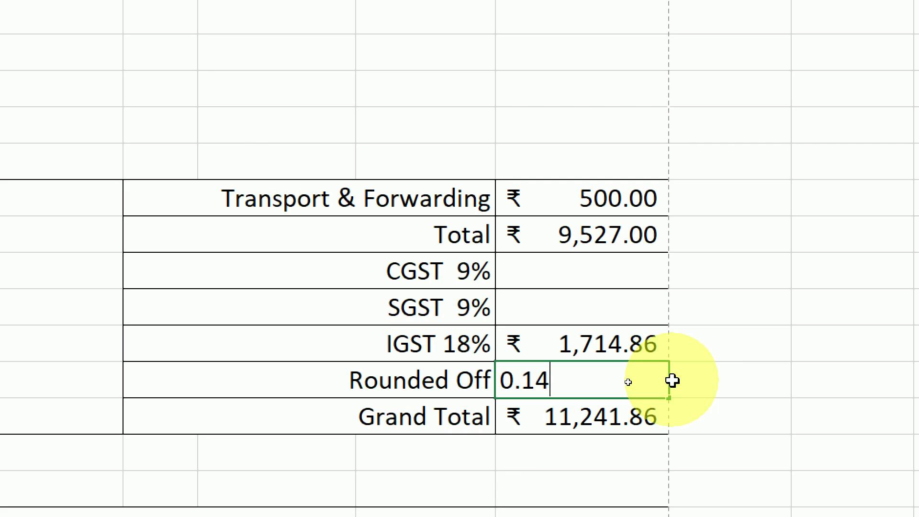
{"action": "key", "text": "Return"}
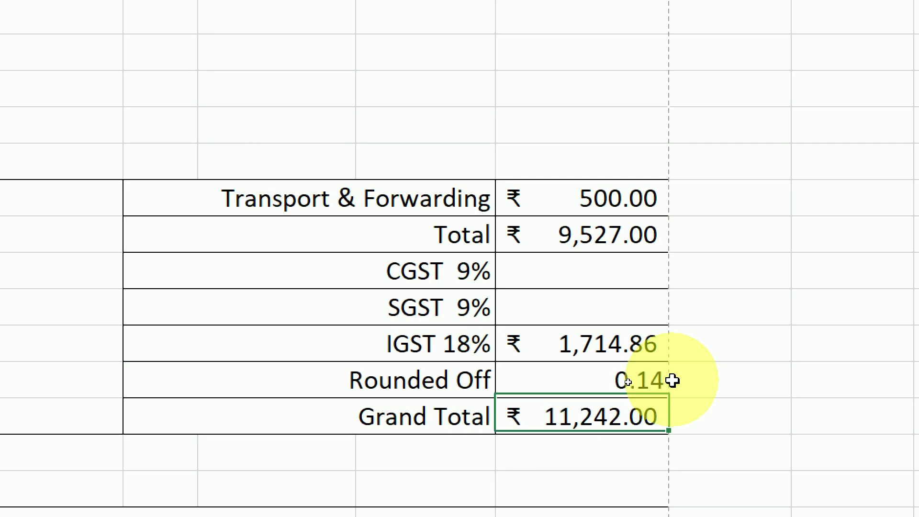
{"action": "key", "text": "Up"}
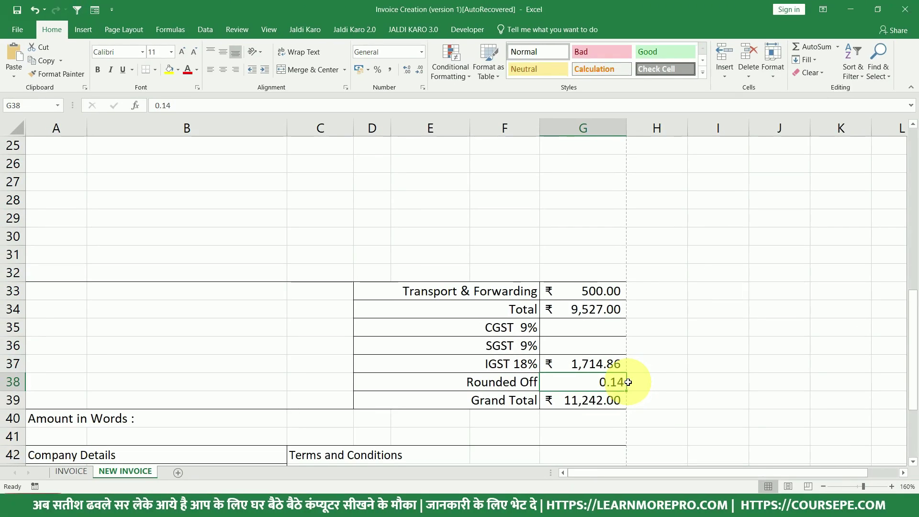
{"action": "left_click", "coordinate": [609, 396]}
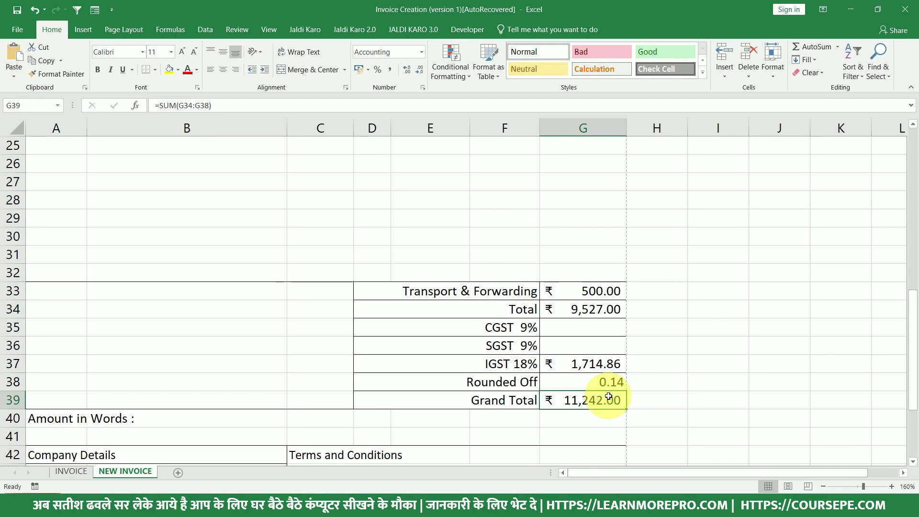
{"action": "left_click", "coordinate": [610, 382]}
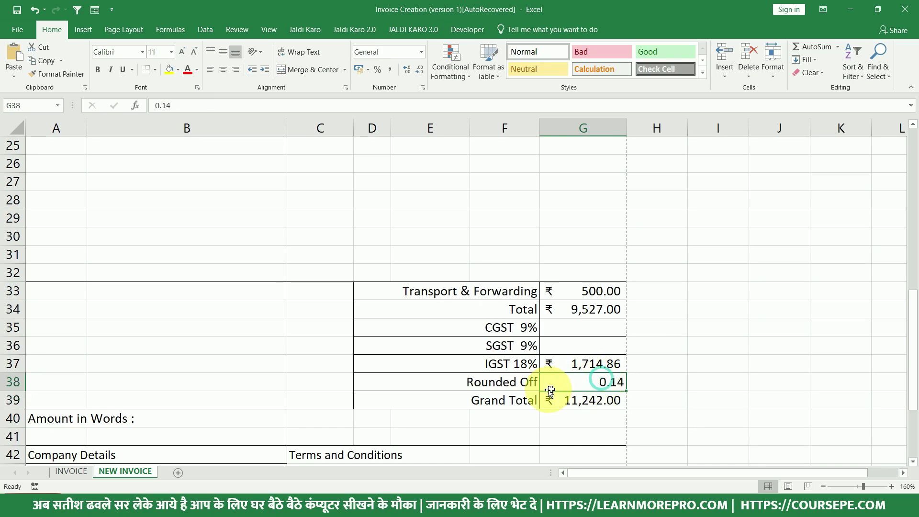
{"action": "left_click_drag", "start_coordinate": [564, 383], "coordinate": [485, 383]}
{"action": "left_click", "coordinate": [585, 384]}
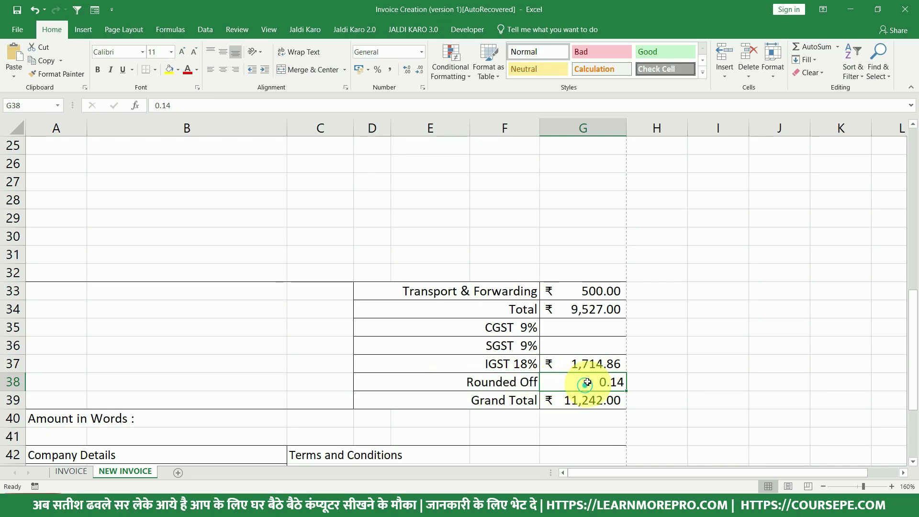
Set the Rounded Off amount in G38 back to -0.86 and review the Grand Total row.
{"action": "key", "text": "Delete"}
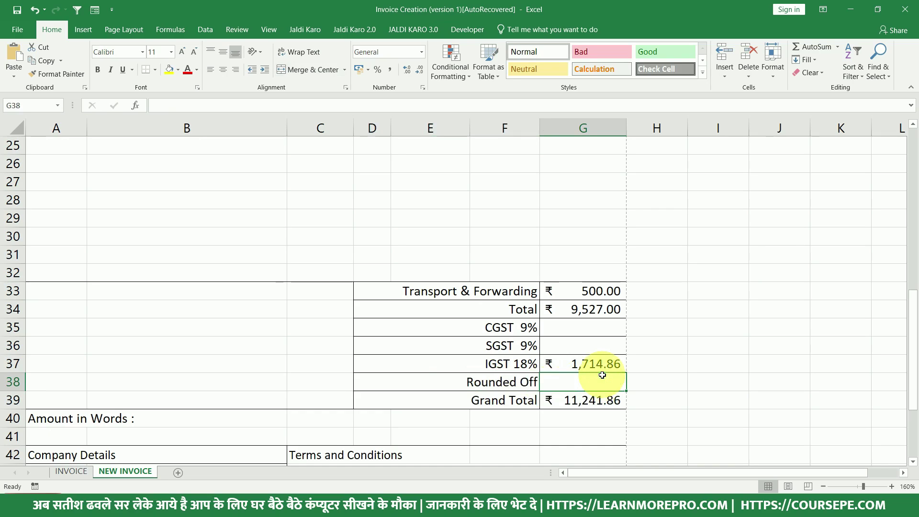
{"action": "type", "text": "-0."}
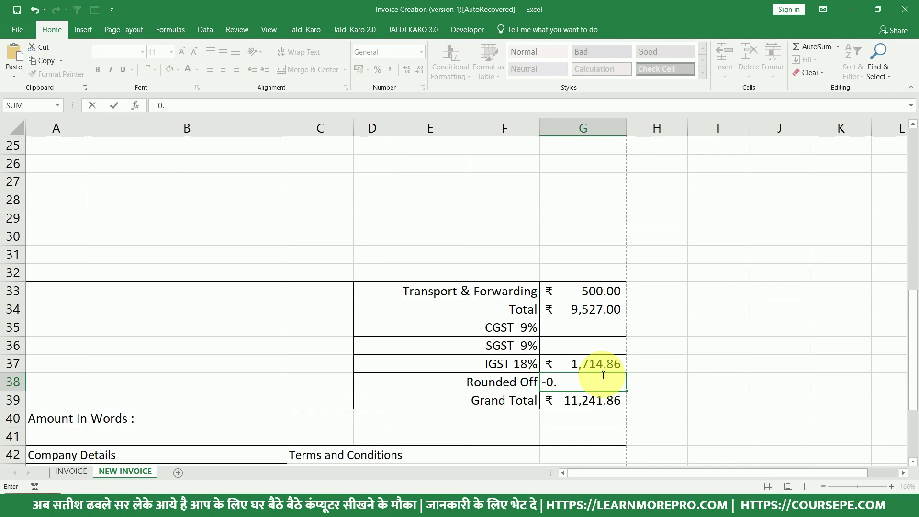
{"action": "type", "text": "86"}
{"action": "key", "text": "Return"}
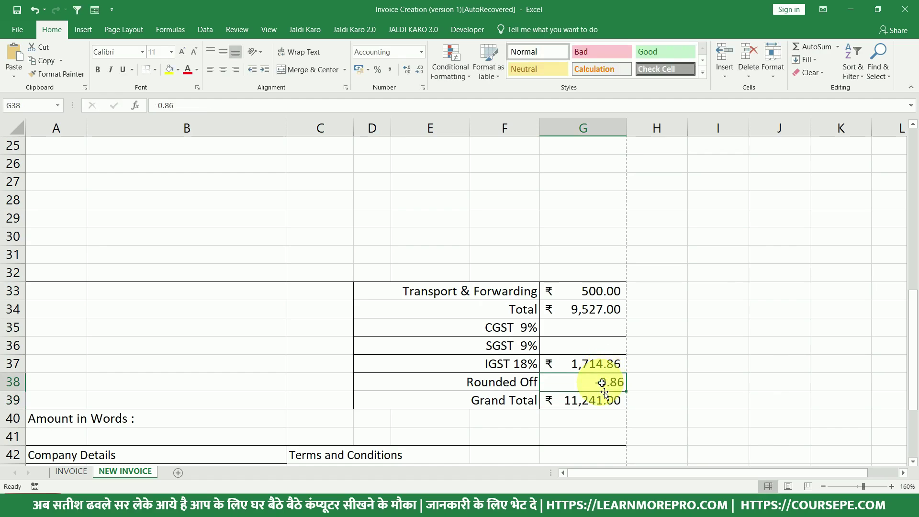
{"action": "left_click_drag", "start_coordinate": [605, 407], "coordinate": [489, 400]}
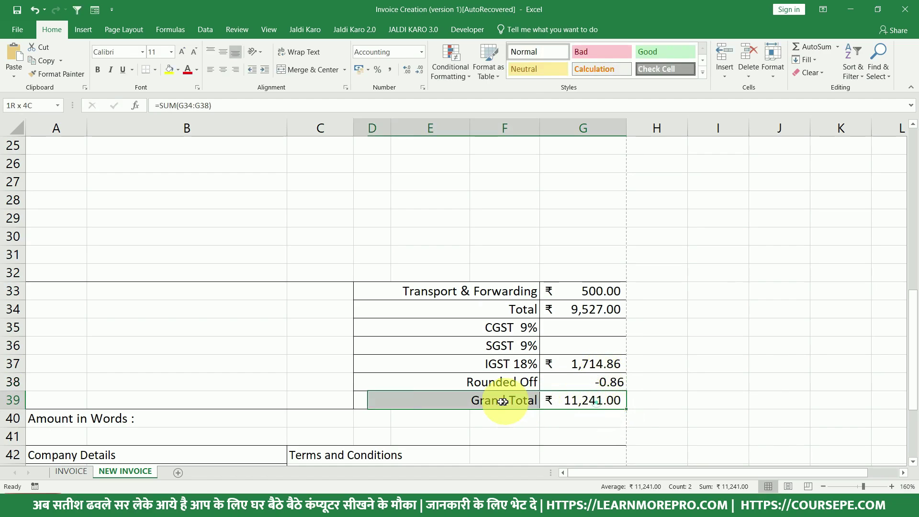
{"action": "left_click", "coordinate": [582, 381]}
{"action": "scroll", "coordinate": [585, 383], "scroll_direction": "down", "scroll_amount": 2}
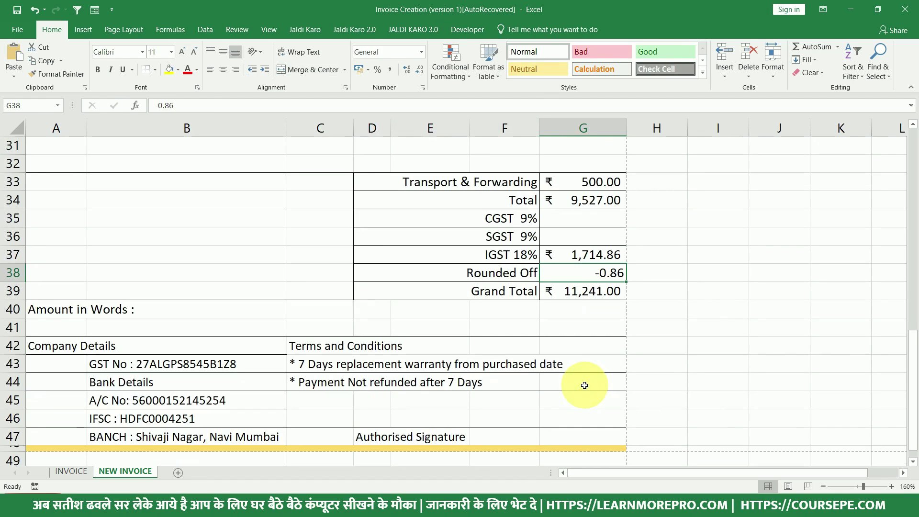
Clear the Rounded Off amount in G38 and look over the invoice from its header to its footer.
{"action": "key", "text": "Delete"}
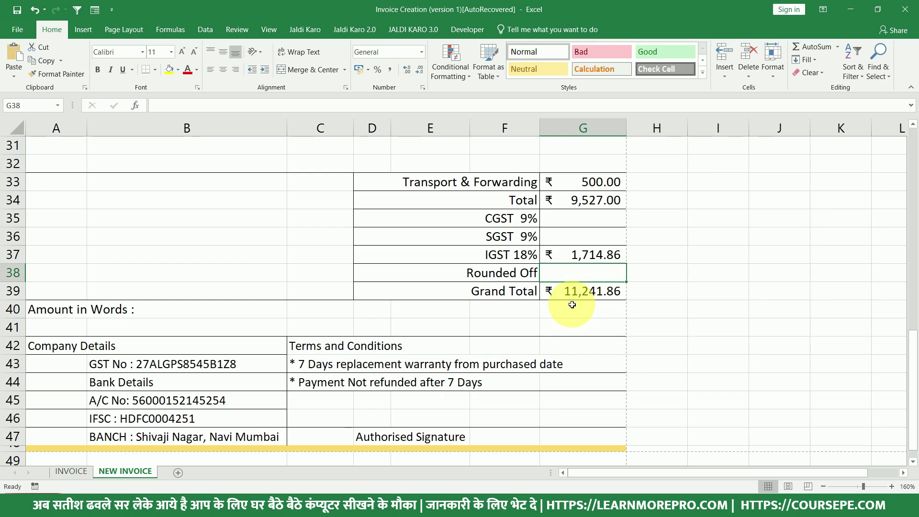
{"action": "scroll", "coordinate": [572, 305], "scroll_direction": "up", "scroll_amount": 3}
{"action": "scroll", "coordinate": [572, 305], "scroll_direction": "down", "scroll_amount": 3}
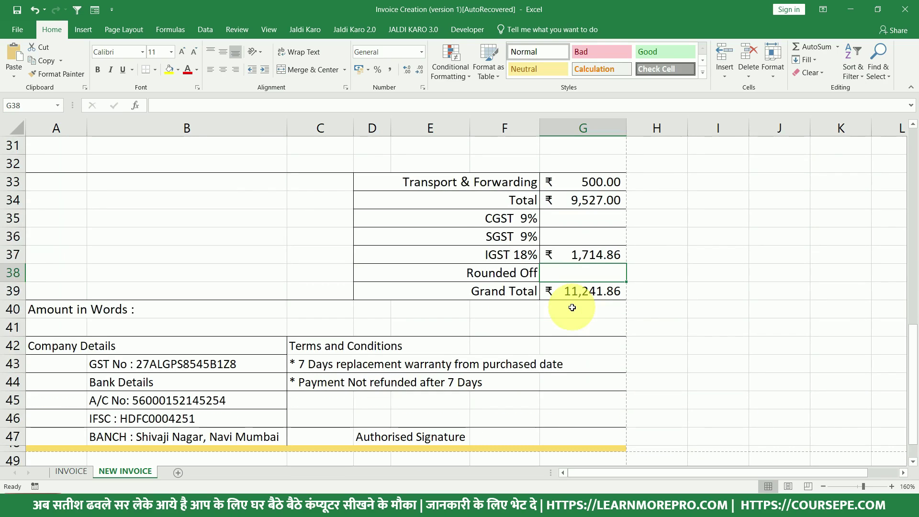
{"action": "scroll", "coordinate": [573, 311], "scroll_direction": "up", "scroll_amount": 10}
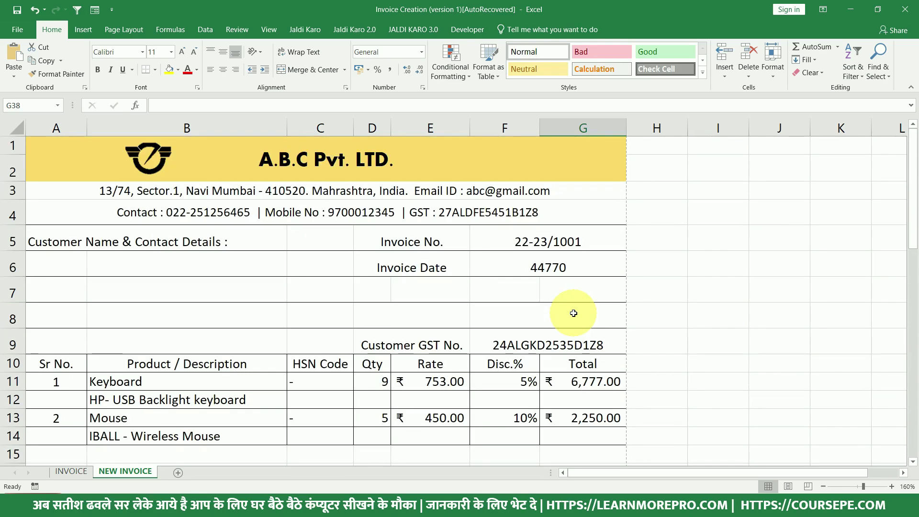
{"action": "scroll", "coordinate": [573, 314], "scroll_direction": "down", "scroll_amount": 10}
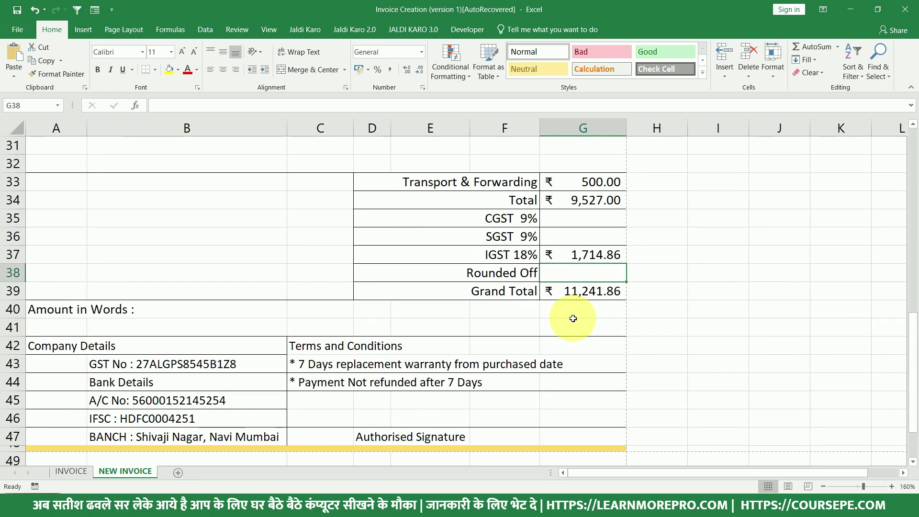
Enter =SpellNumber(G39) in B41 to write the Grand Total out below the Amount in Words label.
{"action": "left_click", "coordinate": [43, 322]}
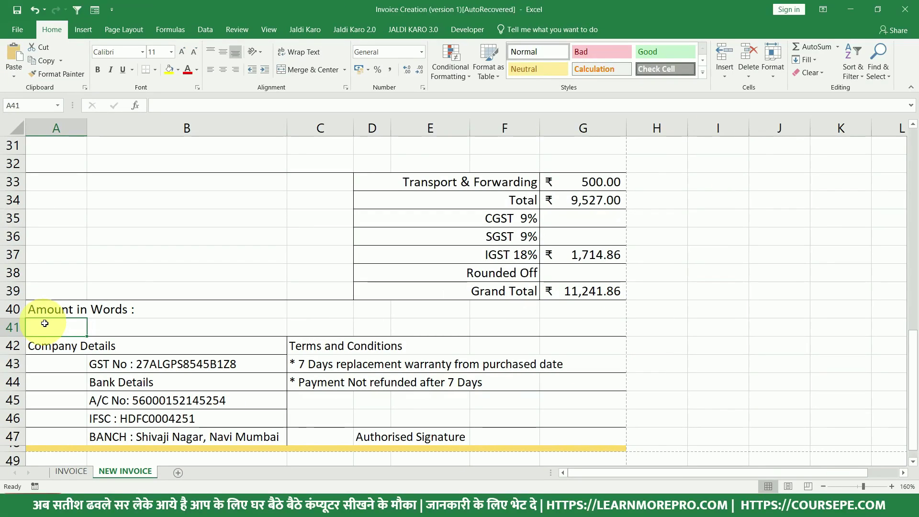
{"action": "left_click", "coordinate": [118, 331]}
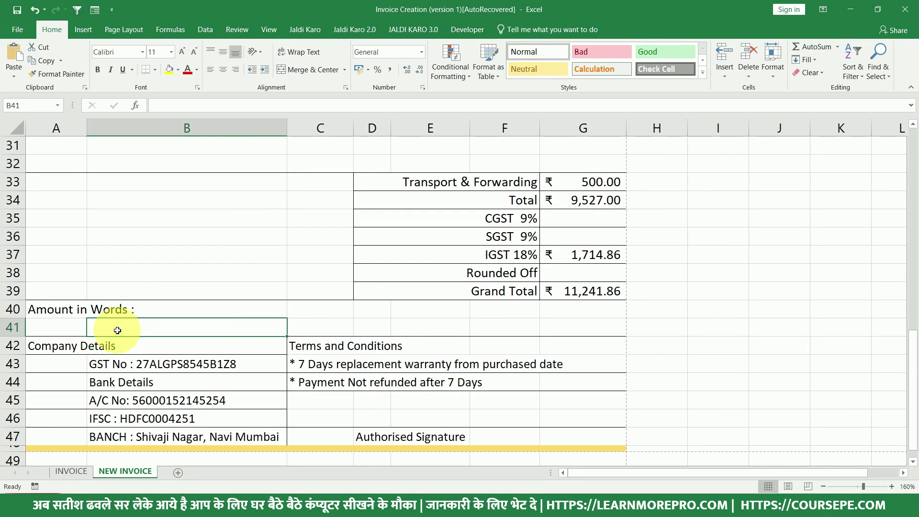
{"action": "type", "text": "=SP"}
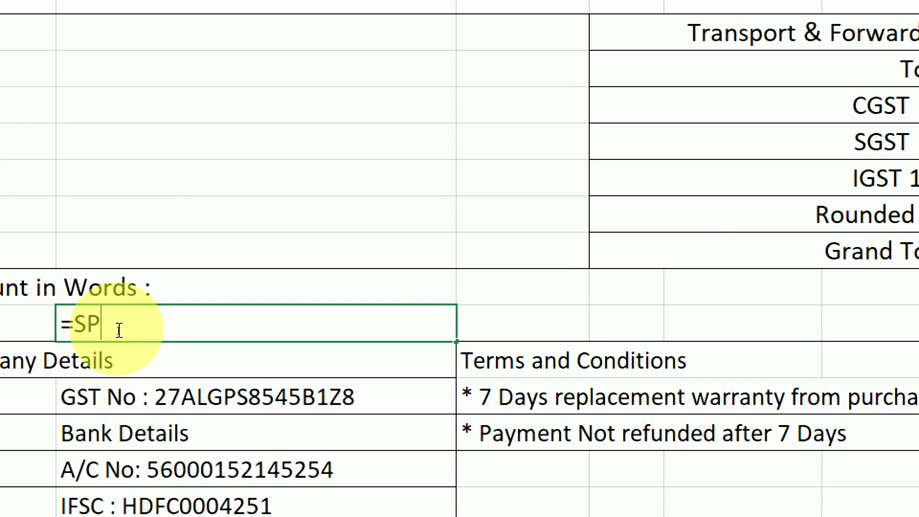
{"action": "type", "text": "E"}
{"action": "key", "text": "Tab"}
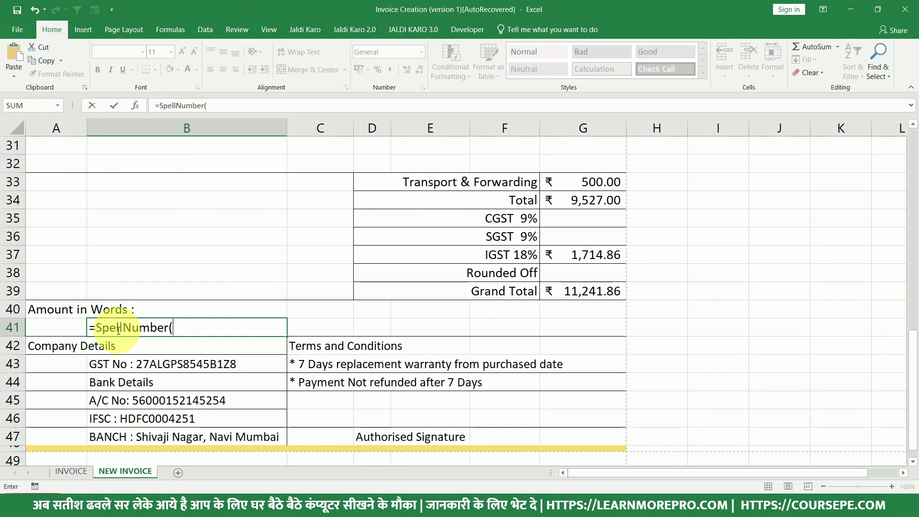
{"action": "left_click", "coordinate": [591, 289]}
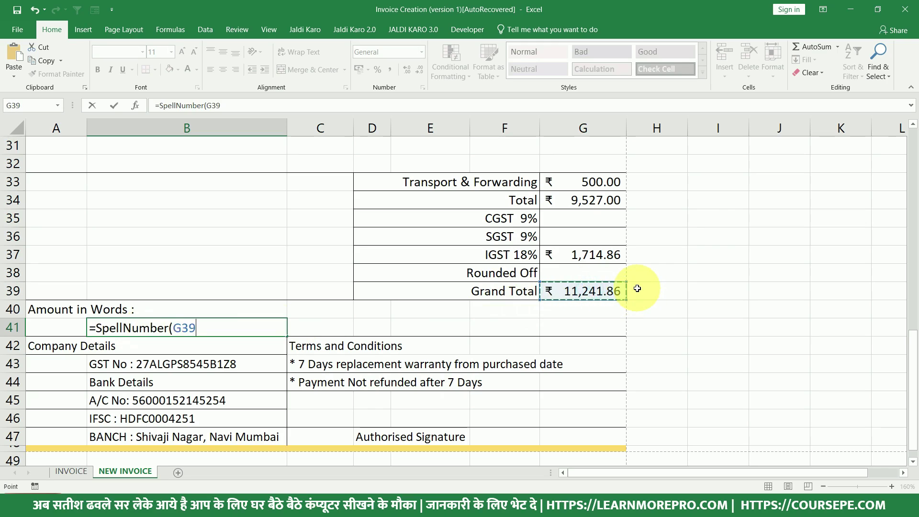
{"action": "key", "text": "ctrl+Return"}
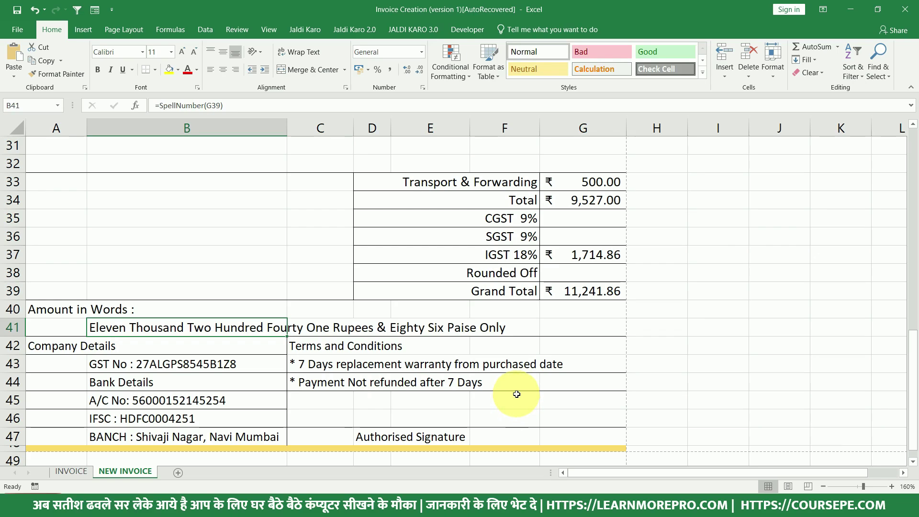
Set the Keyboard quantity in D11 to 10 and check the Grand Total and its amount in words.
{"action": "left_click", "coordinate": [581, 290]}
{"action": "scroll", "coordinate": [565, 297], "scroll_direction": "up", "scroll_amount": 8}
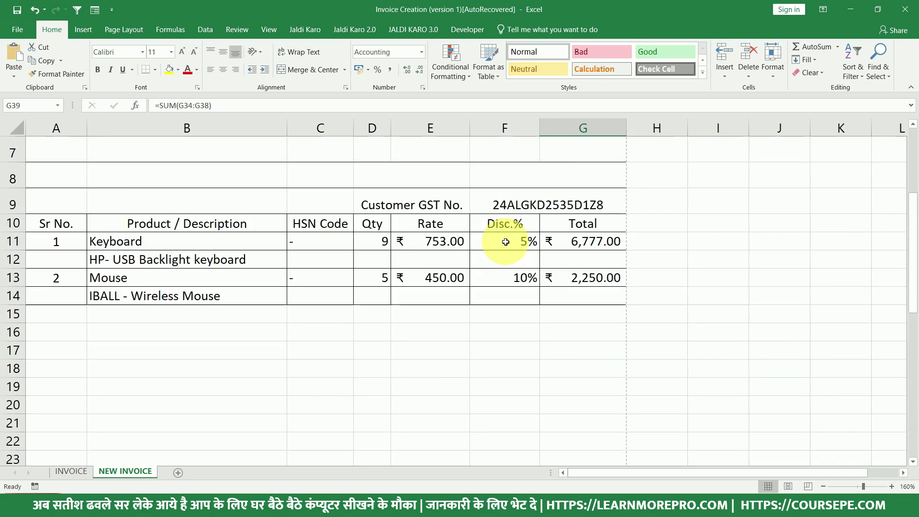
{"action": "scroll", "coordinate": [506, 242], "scroll_direction": "up", "scroll_amount": 1}
{"action": "left_click", "coordinate": [375, 318]}
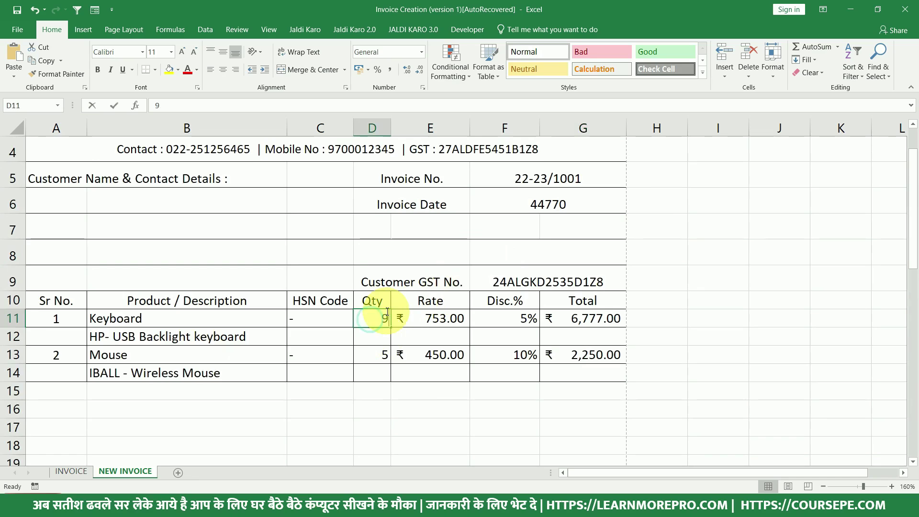
{"action": "type", "text": "10"}
{"action": "key", "text": "Return"}
{"action": "scroll", "coordinate": [390, 328], "scroll_direction": "down", "scroll_amount": 7}
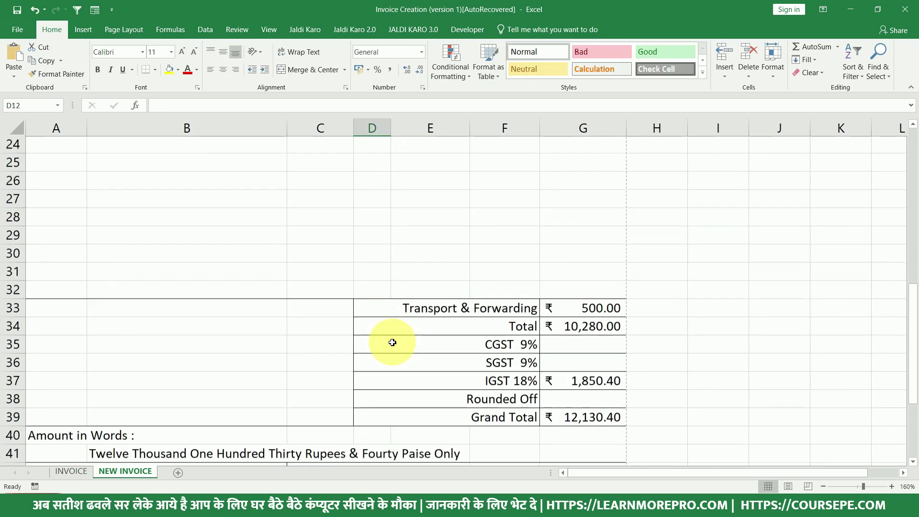
{"action": "scroll", "coordinate": [393, 343], "scroll_direction": "down", "scroll_amount": 1}
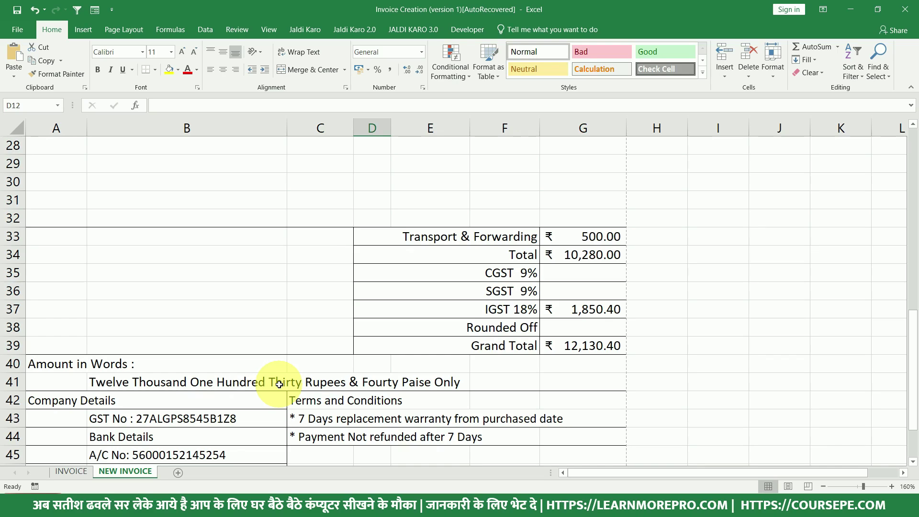
{"action": "scroll", "coordinate": [276, 381], "scroll_direction": "down", "scroll_amount": 1}
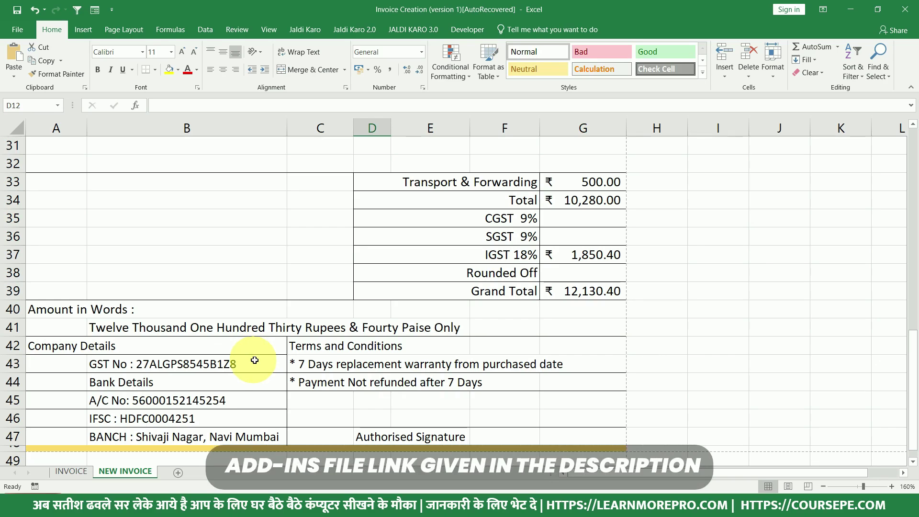
{"action": "scroll", "coordinate": [255, 360], "scroll_direction": "up", "scroll_amount": 2}
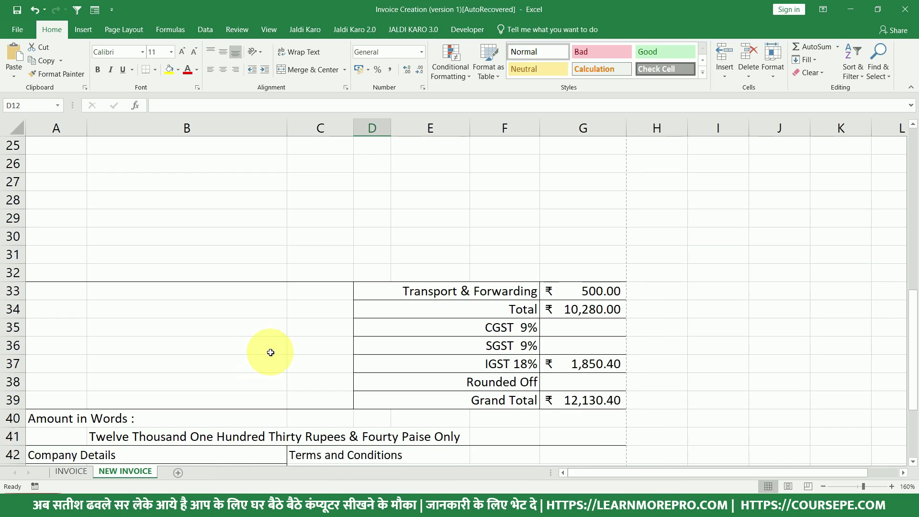
{"action": "right_click", "coordinate": [461, 30]}
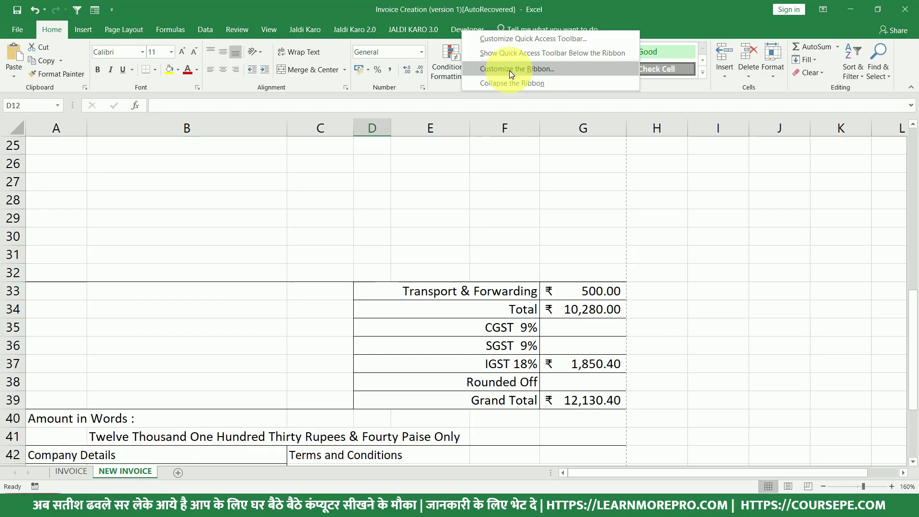
{"action": "left_click", "coordinate": [510, 72]}
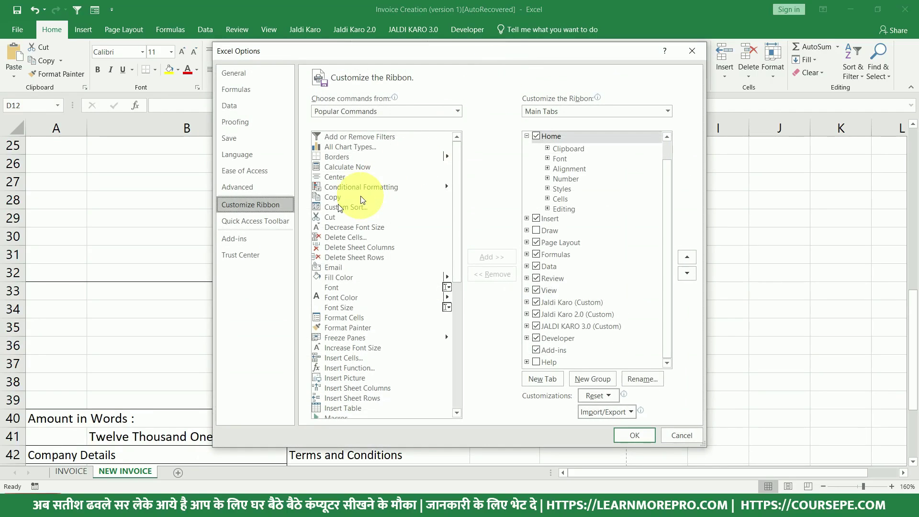
{"action": "left_click", "coordinate": [247, 241]}
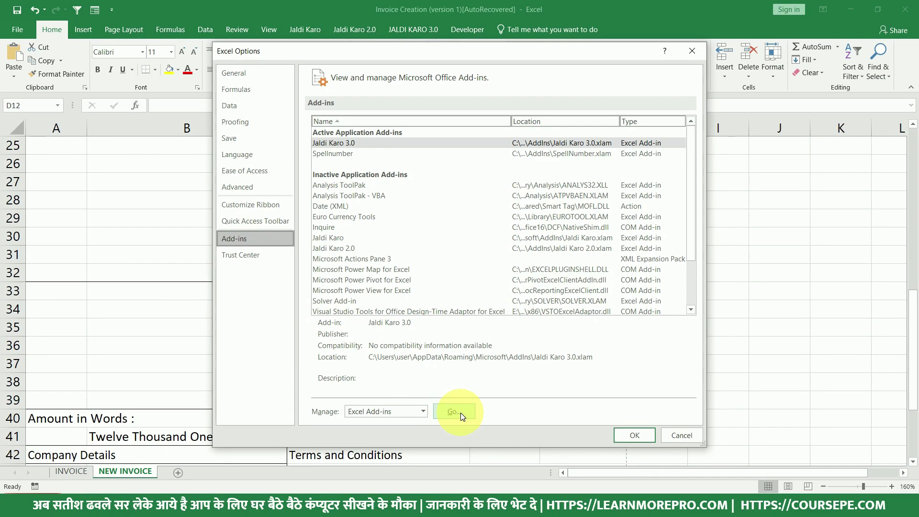
{"action": "left_click", "coordinate": [458, 412]}
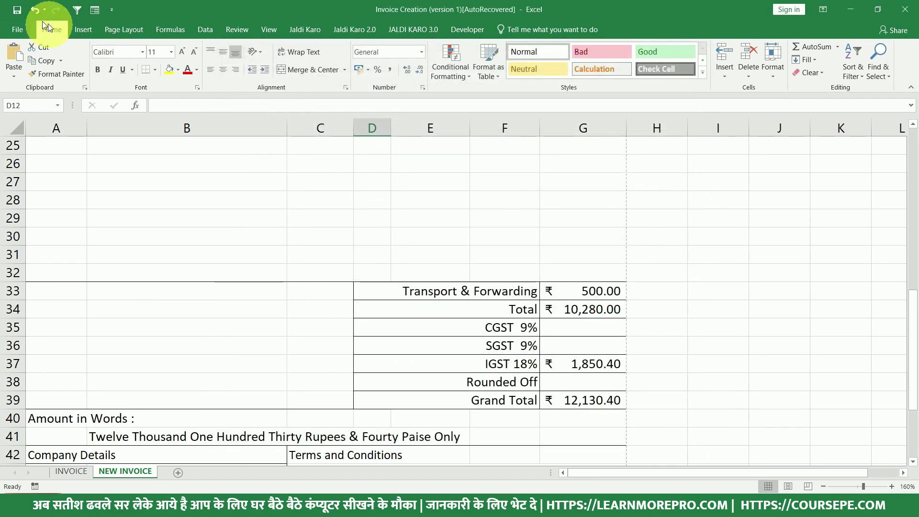
Open the list of available Excel add-ins through the program options.
{"action": "left_click", "coordinate": [21, 31]}
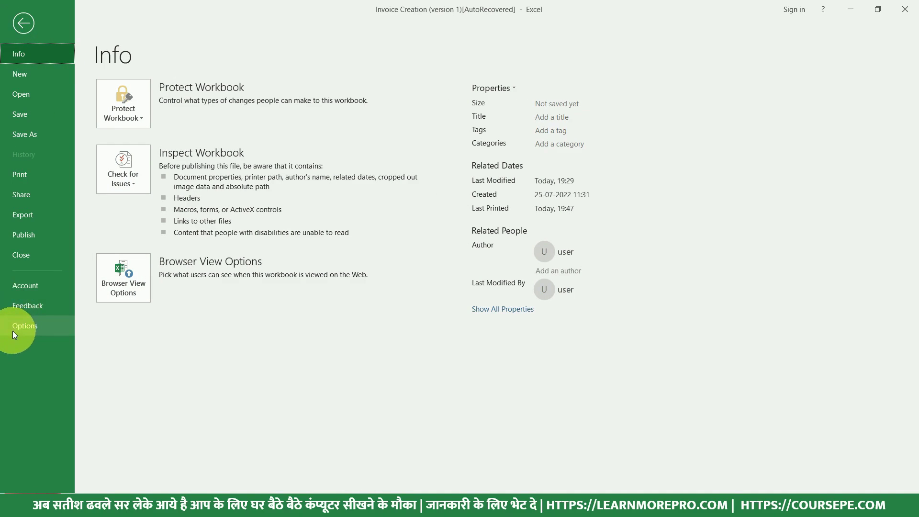
{"action": "left_click", "coordinate": [4, 320]}
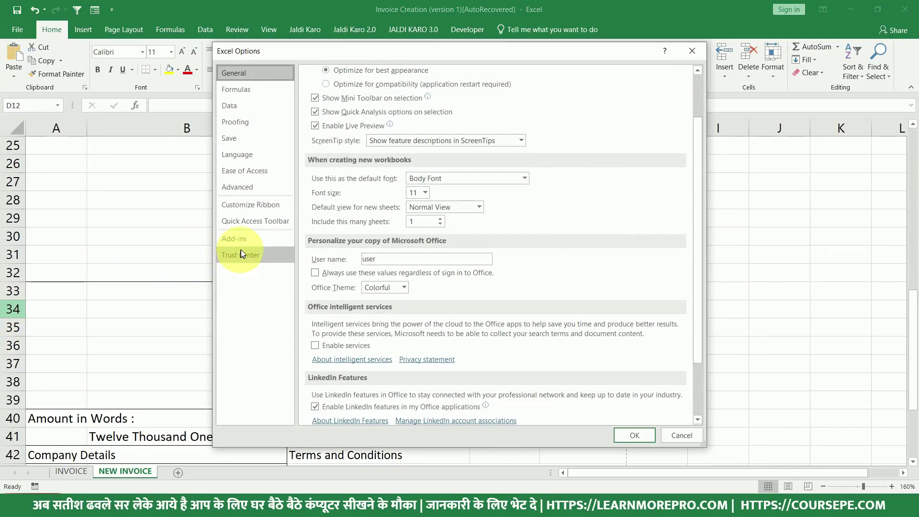
{"action": "left_click", "coordinate": [244, 242]}
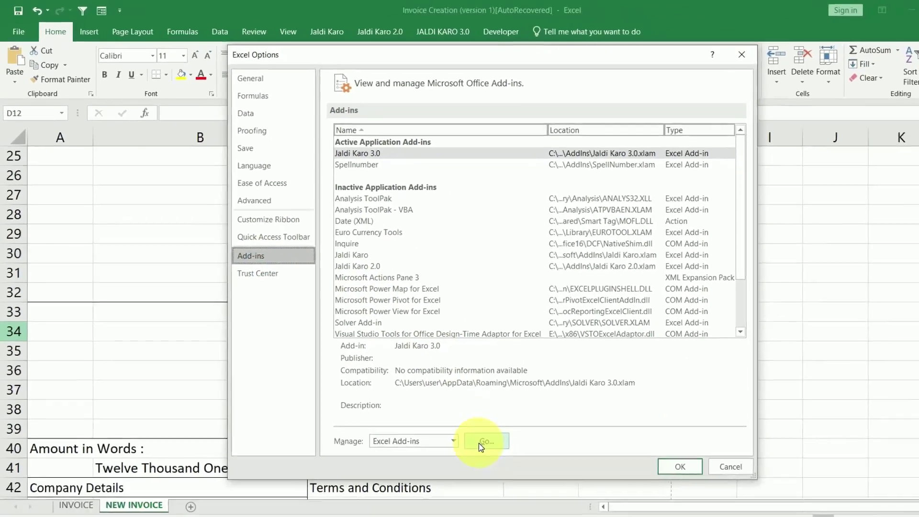
{"action": "left_click", "coordinate": [479, 443]}
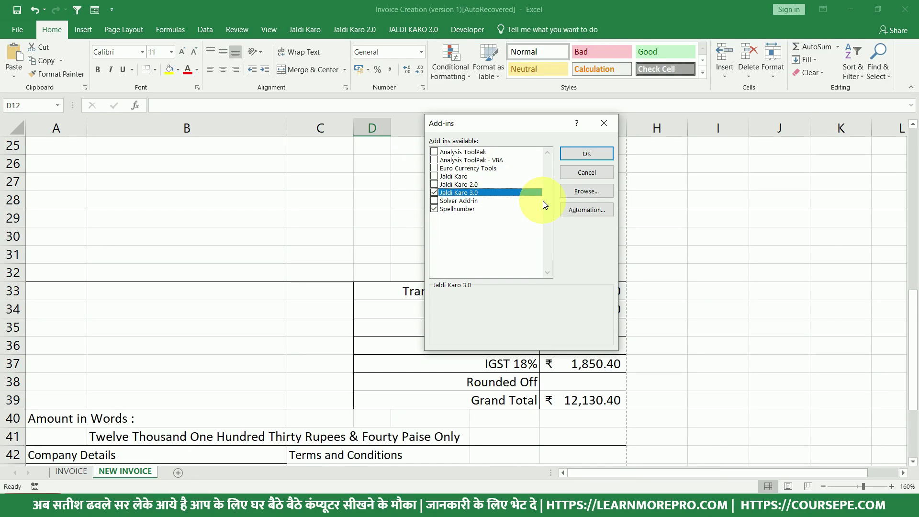
Load the SpellNumber add-in file from the Download folder, replace the existing copy, and close the add-ins list.
{"action": "left_click", "coordinate": [595, 193]}
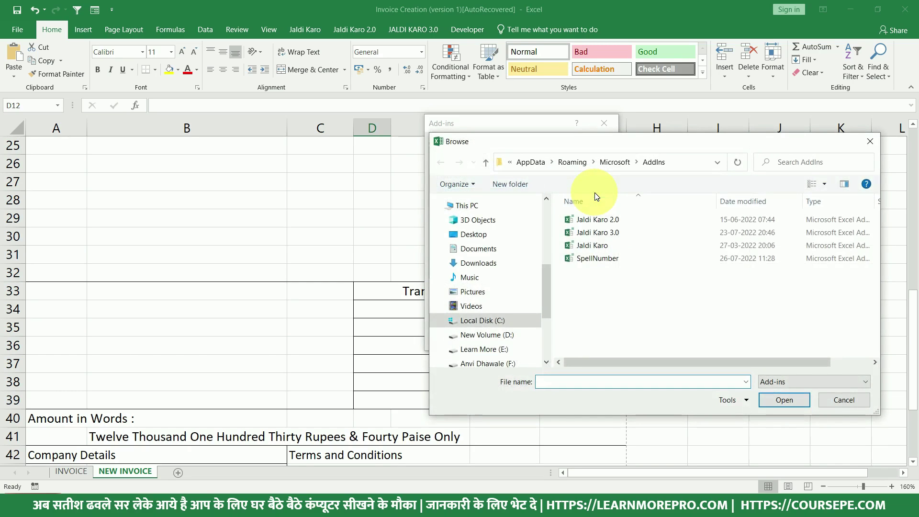
{"action": "left_click", "coordinate": [599, 262]}
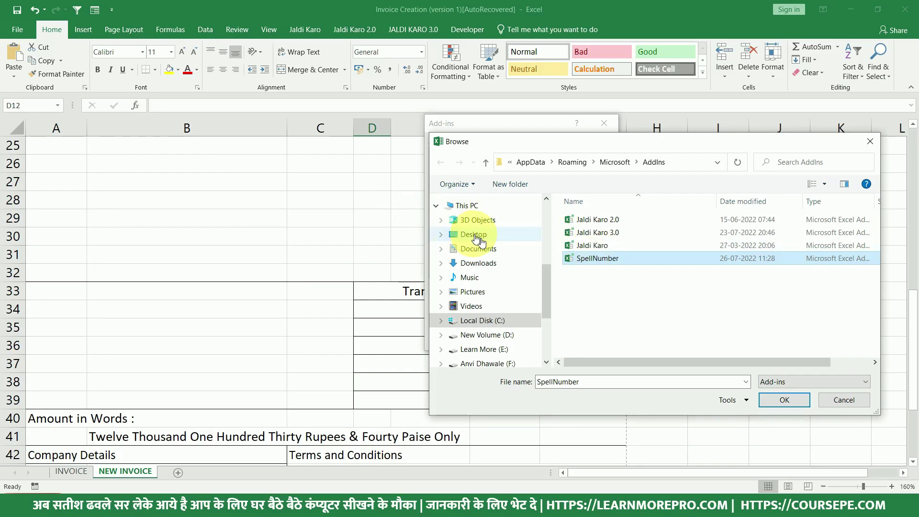
{"action": "scroll", "coordinate": [484, 240], "scroll_direction": "up", "scroll_amount": 3}
{"action": "scroll", "coordinate": [475, 232], "scroll_direction": "up", "scroll_amount": 1}
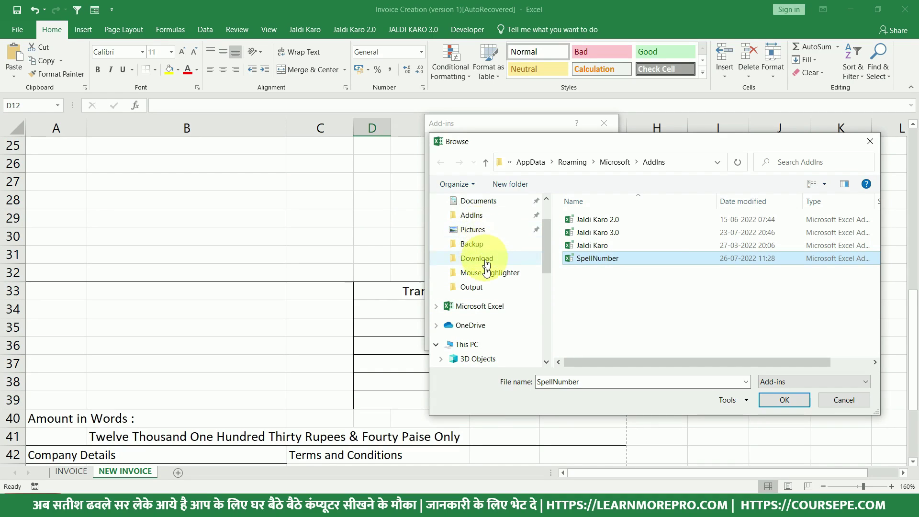
{"action": "left_click", "coordinate": [477, 258]}
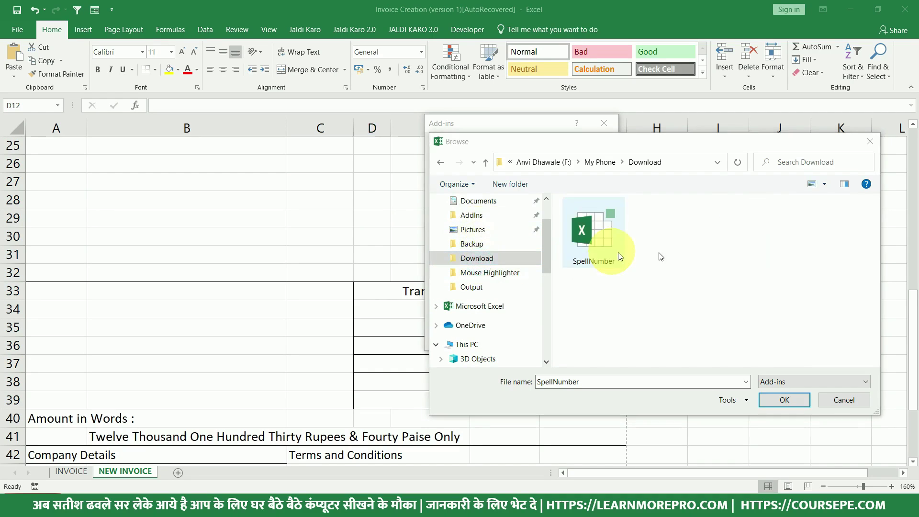
{"action": "left_click", "coordinate": [602, 248]}
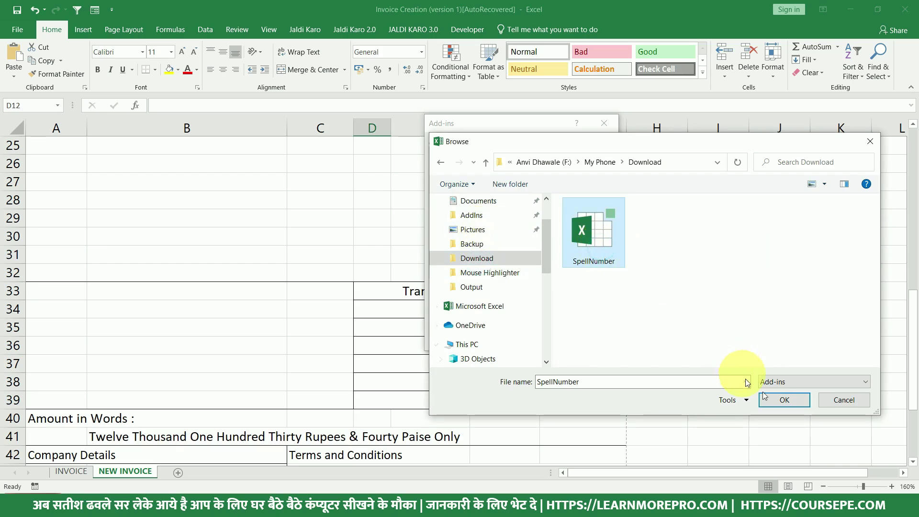
{"action": "left_click", "coordinate": [776, 402]}
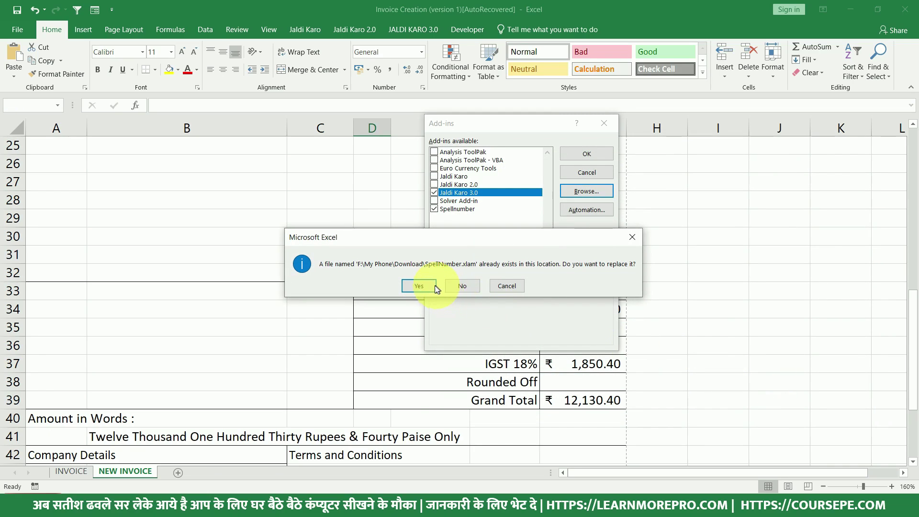
{"action": "left_click", "coordinate": [431, 286]}
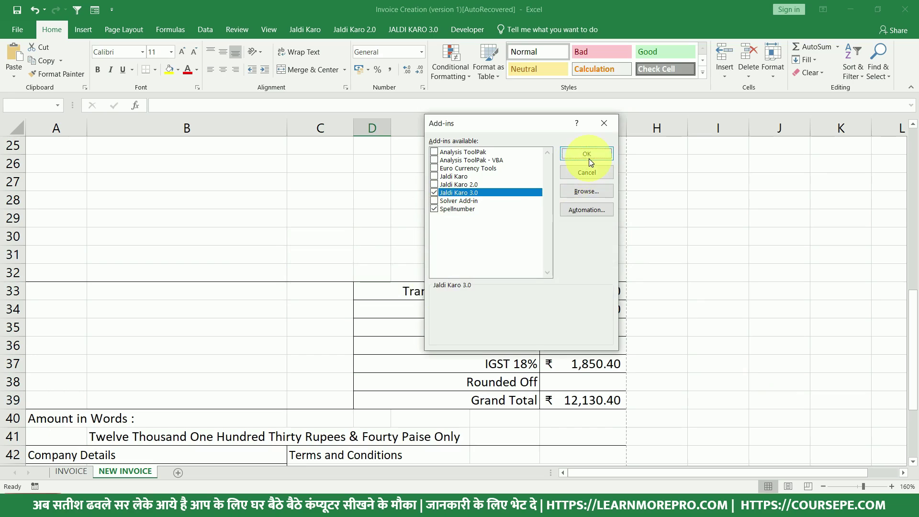
{"action": "left_click", "coordinate": [588, 175]}
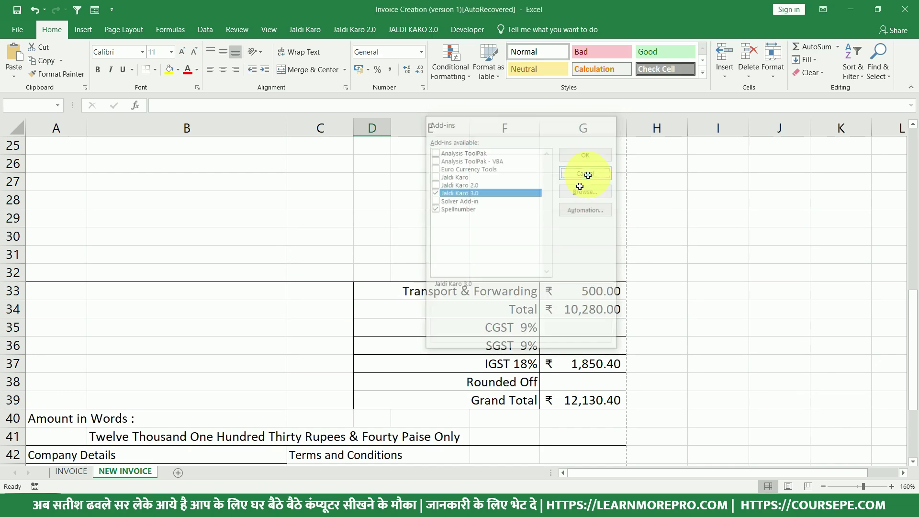
Inspect the SpellNumber formula behind the amount in words in B41 and leave the cell.
{"action": "left_click", "coordinate": [110, 437]}
{"action": "double_click", "coordinate": [110, 437]}
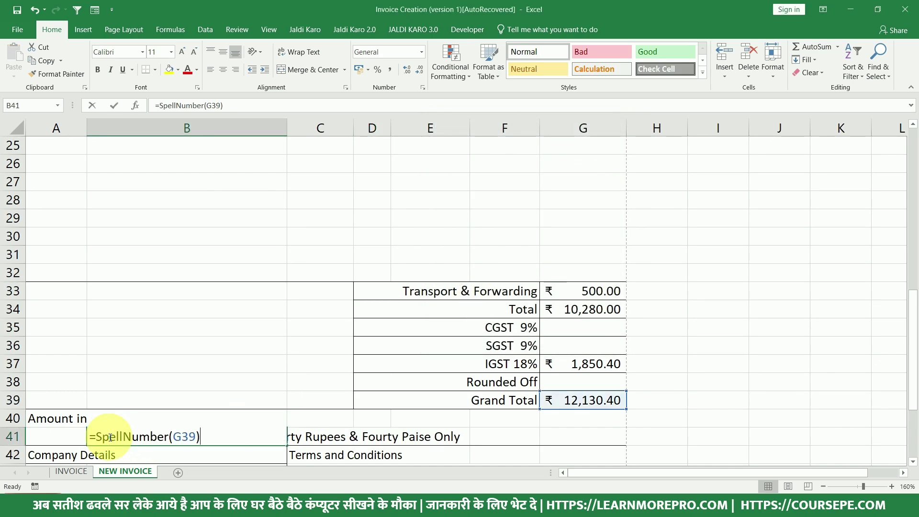
{"action": "key", "text": "ctrl+Return"}
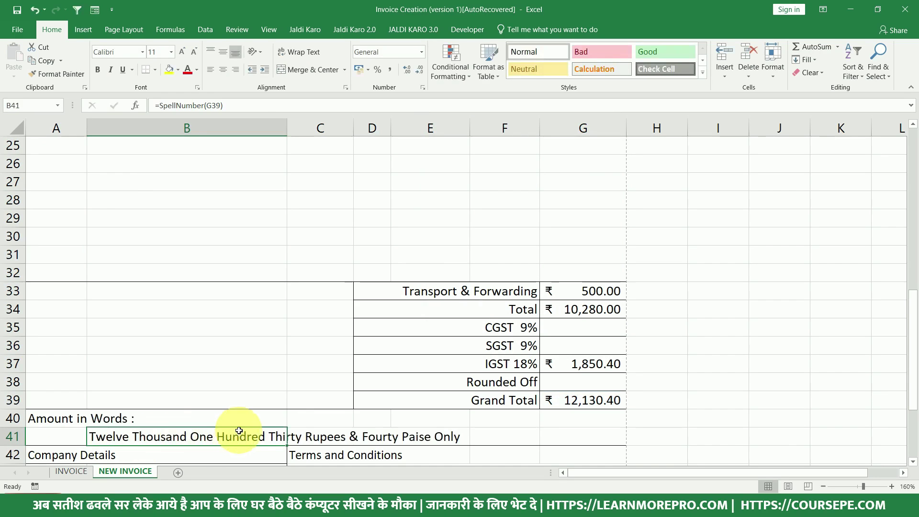
Look over the invoice's company details, terms, header and totals section, with the contact line in row 4 selected.
{"action": "scroll", "coordinate": [387, 417], "scroll_direction": "down", "scroll_amount": 3}
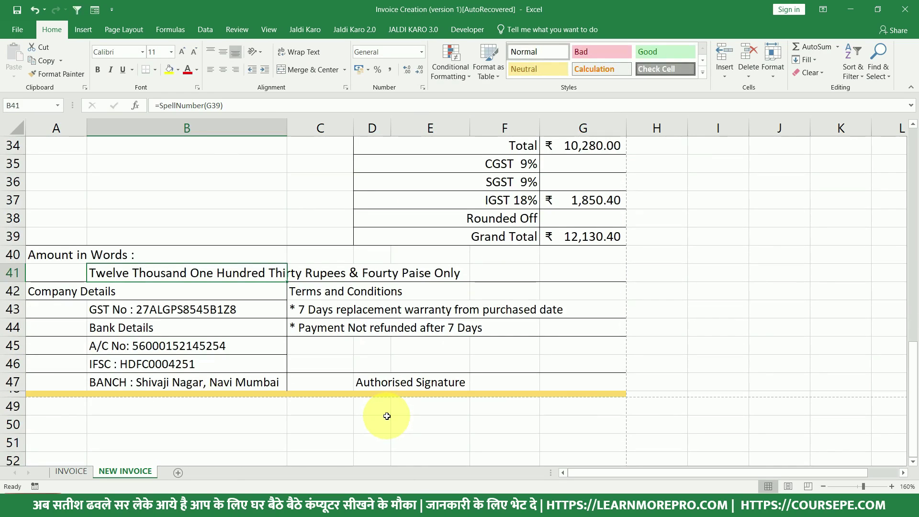
{"action": "scroll", "coordinate": [387, 418], "scroll_direction": "up", "scroll_amount": 11}
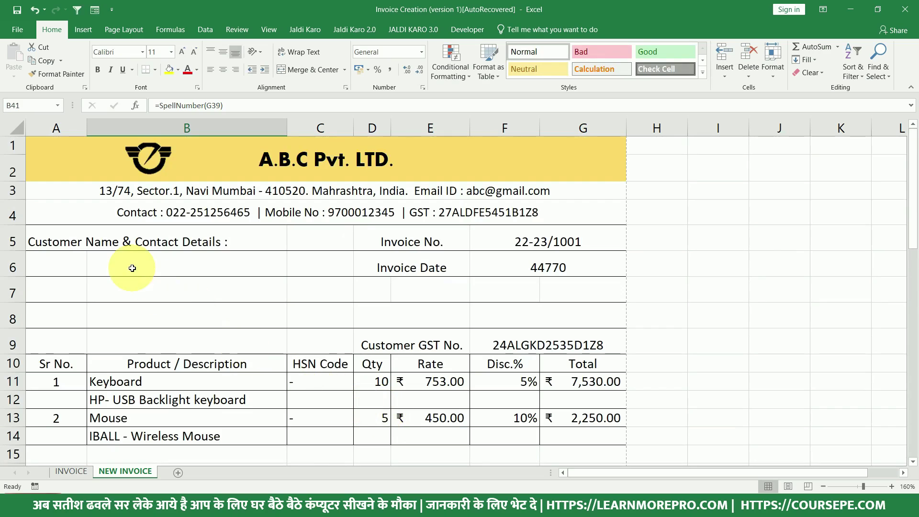
{"action": "left_click", "coordinate": [50, 212]}
{"action": "scroll", "coordinate": [206, 395], "scroll_direction": "down", "scroll_amount": 4}
{"action": "scroll", "coordinate": [206, 395], "scroll_direction": "down", "scroll_amount": 5}
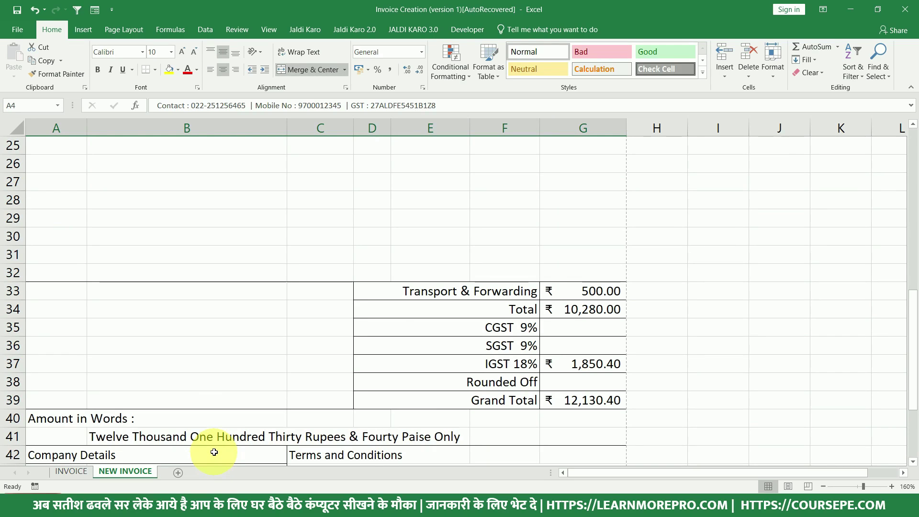
{"action": "scroll", "coordinate": [214, 452], "scroll_direction": "up", "scroll_amount": 8}
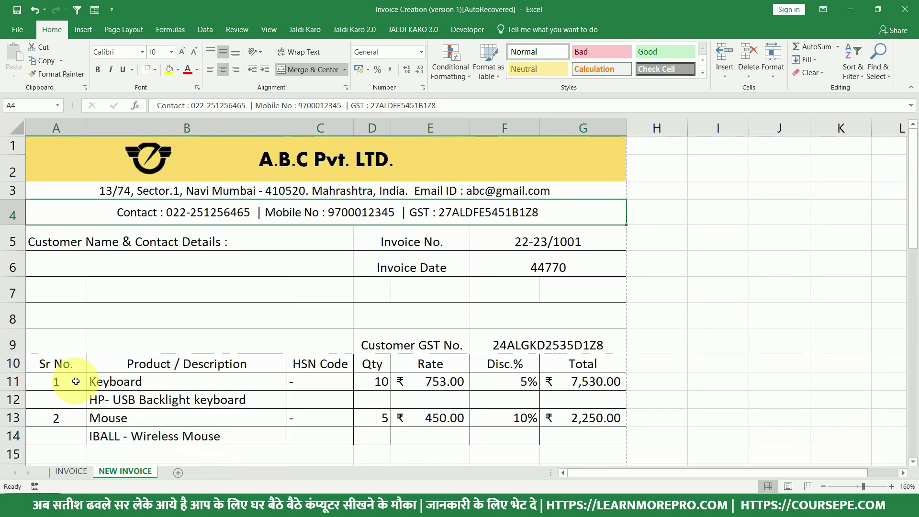
Preview the invoice's print layout down to the Authorised Signature row, and review the sheet once more to its footer.
{"action": "key", "text": "ctrl+p"}
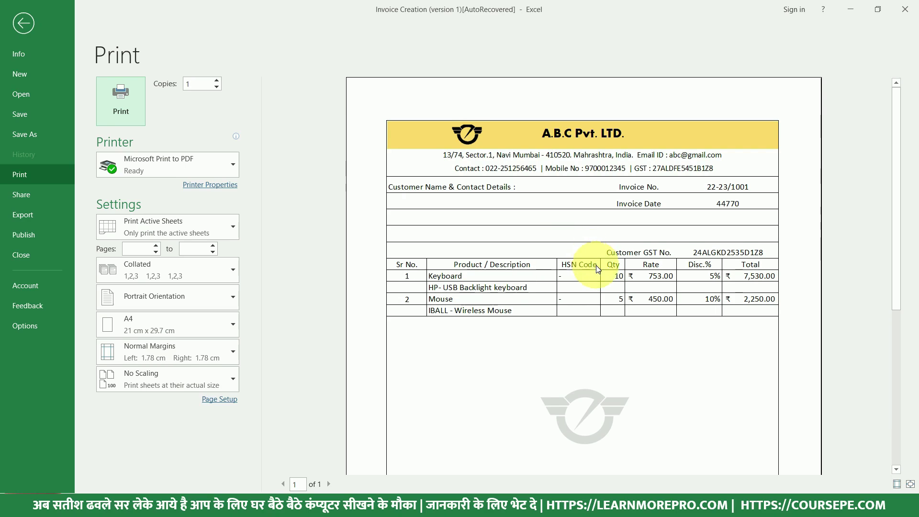
{"action": "scroll", "coordinate": [596, 268], "scroll_direction": "down", "scroll_amount": 5}
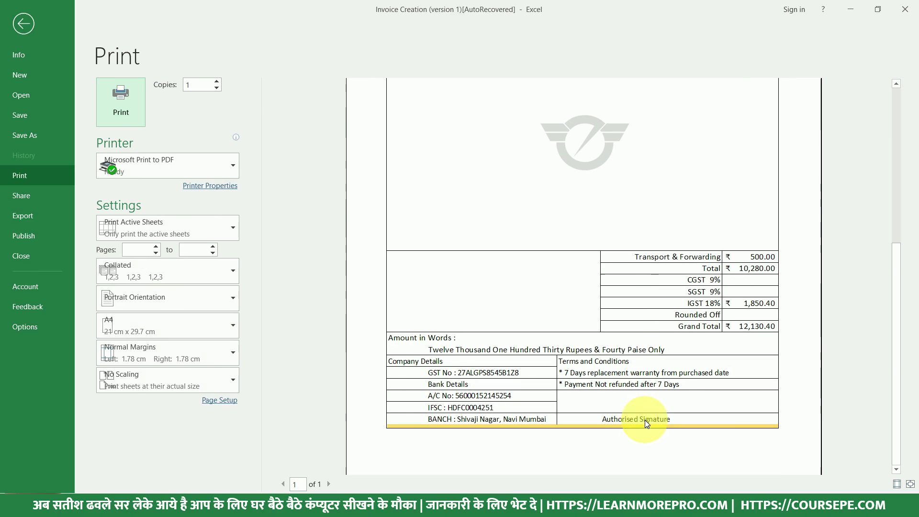
{"action": "key", "text": "Escape"}
{"action": "scroll", "coordinate": [624, 372], "scroll_direction": "down", "scroll_amount": 1}
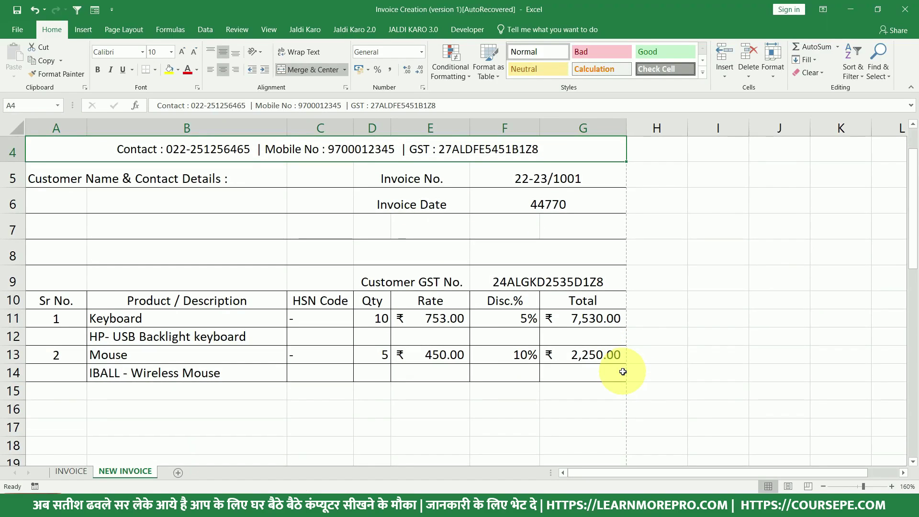
{"action": "scroll", "coordinate": [623, 372], "scroll_direction": "down", "scroll_amount": 11}
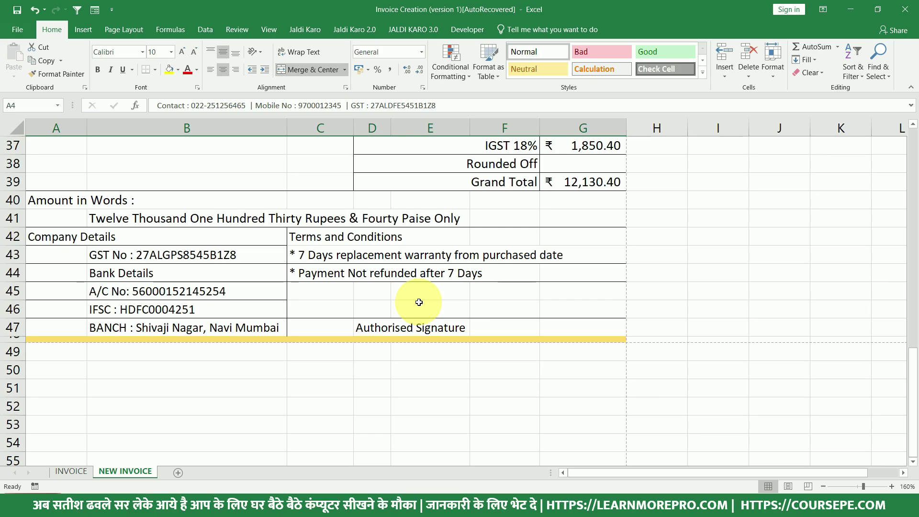
{"action": "scroll", "coordinate": [419, 302], "scroll_direction": "up", "scroll_amount": 12}
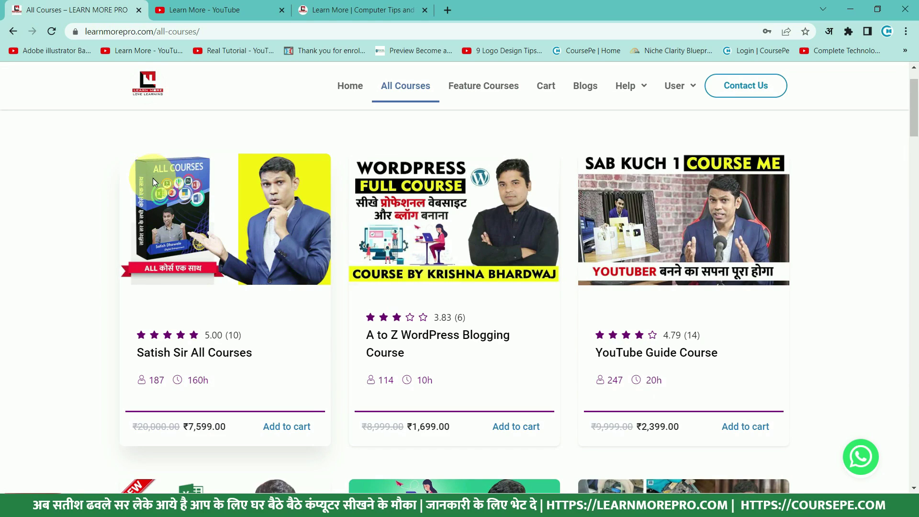
Switch to the browser and look through the courses listed on the Learn More Pro All Courses page.
{"action": "scroll", "coordinate": [153, 178], "scroll_direction": "down", "scroll_amount": 13}
{"action": "scroll", "coordinate": [154, 186], "scroll_direction": "down", "scroll_amount": 3}
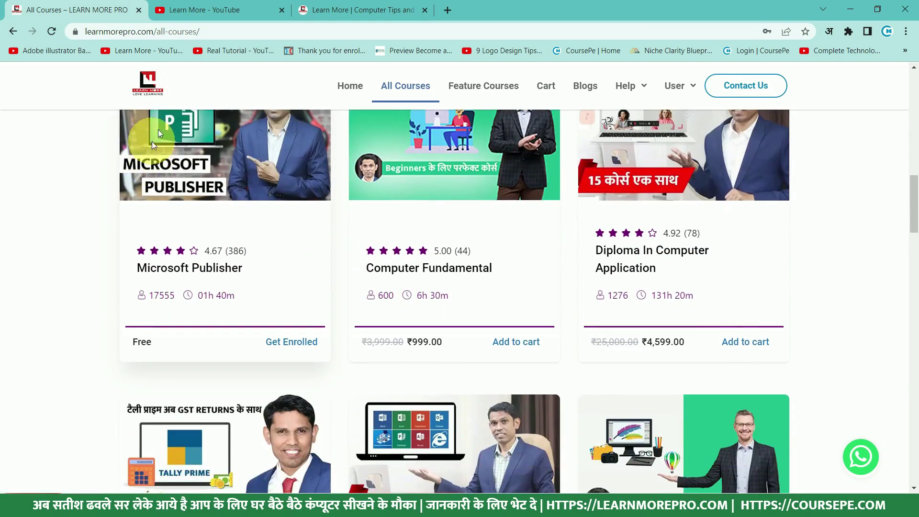